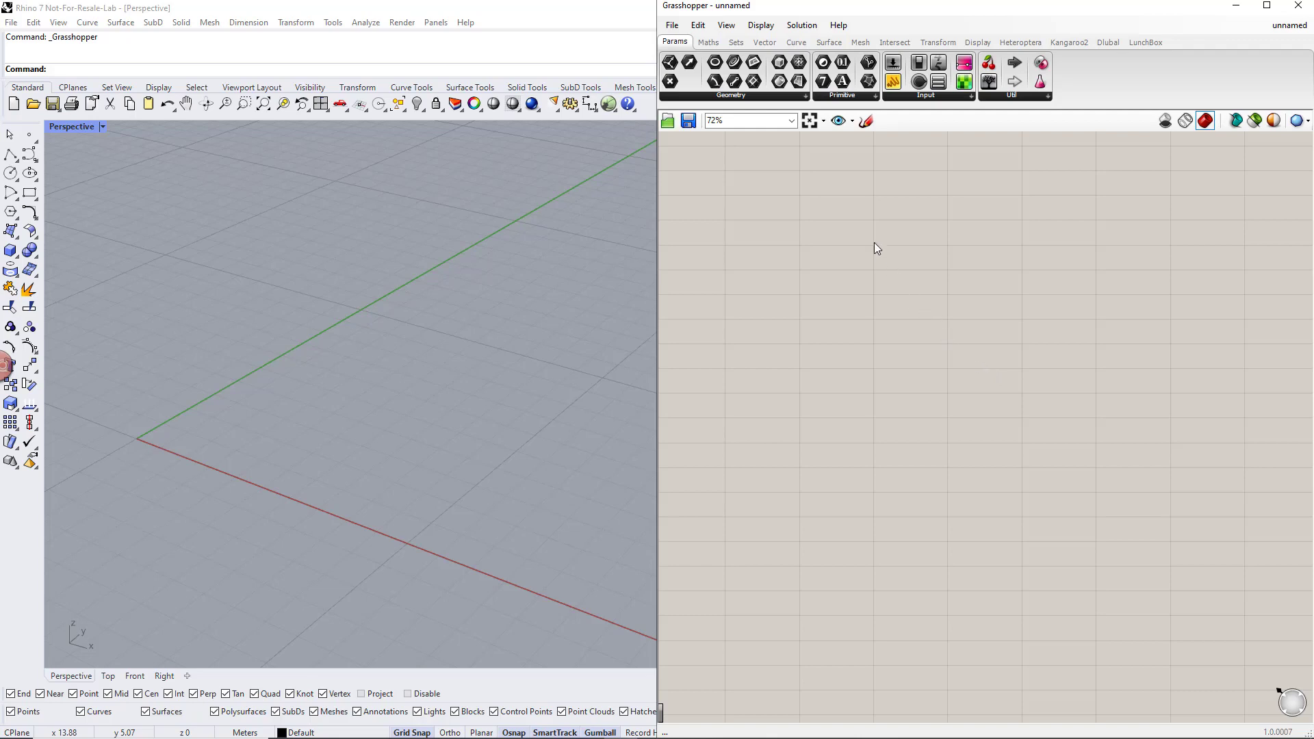
Step: Place a Construct Point component in the middle of the canvas
{"action": "left_click", "coordinate": [766, 42]}
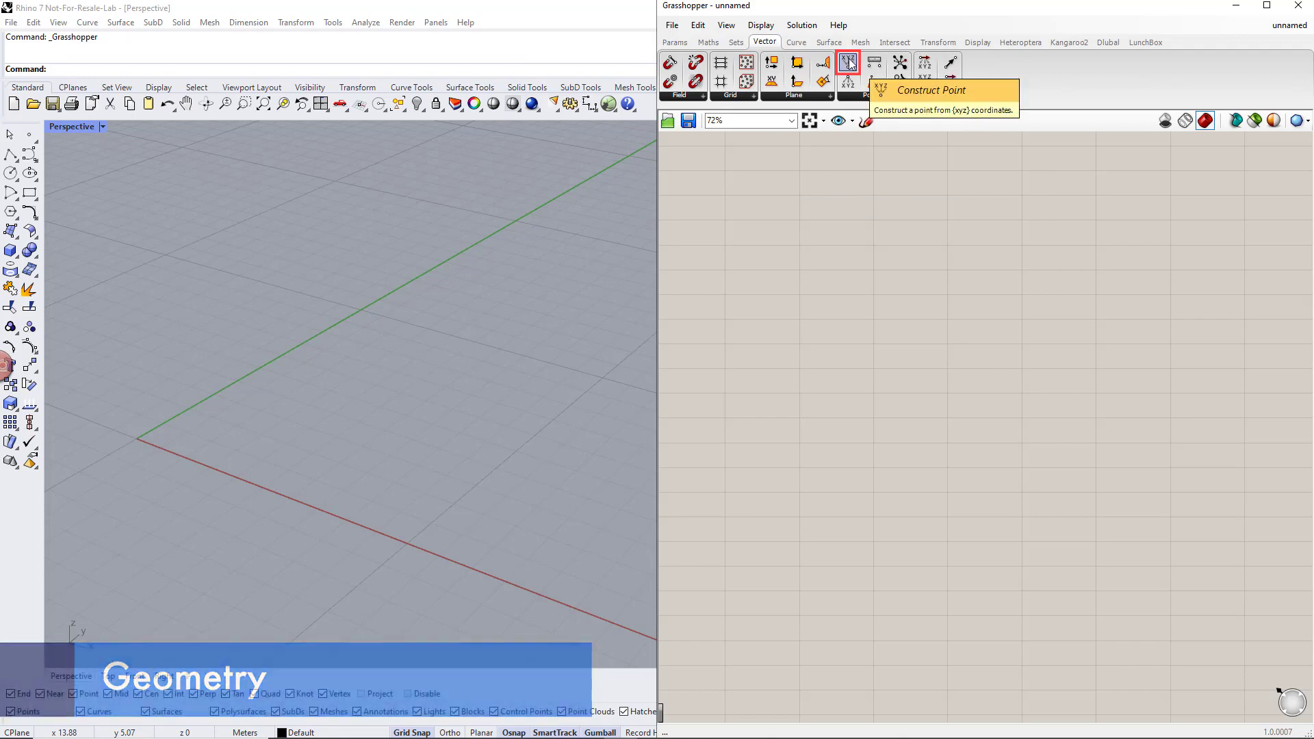
{"action": "left_click_drag", "start_coordinate": [849, 59], "coordinate": [959, 230]}
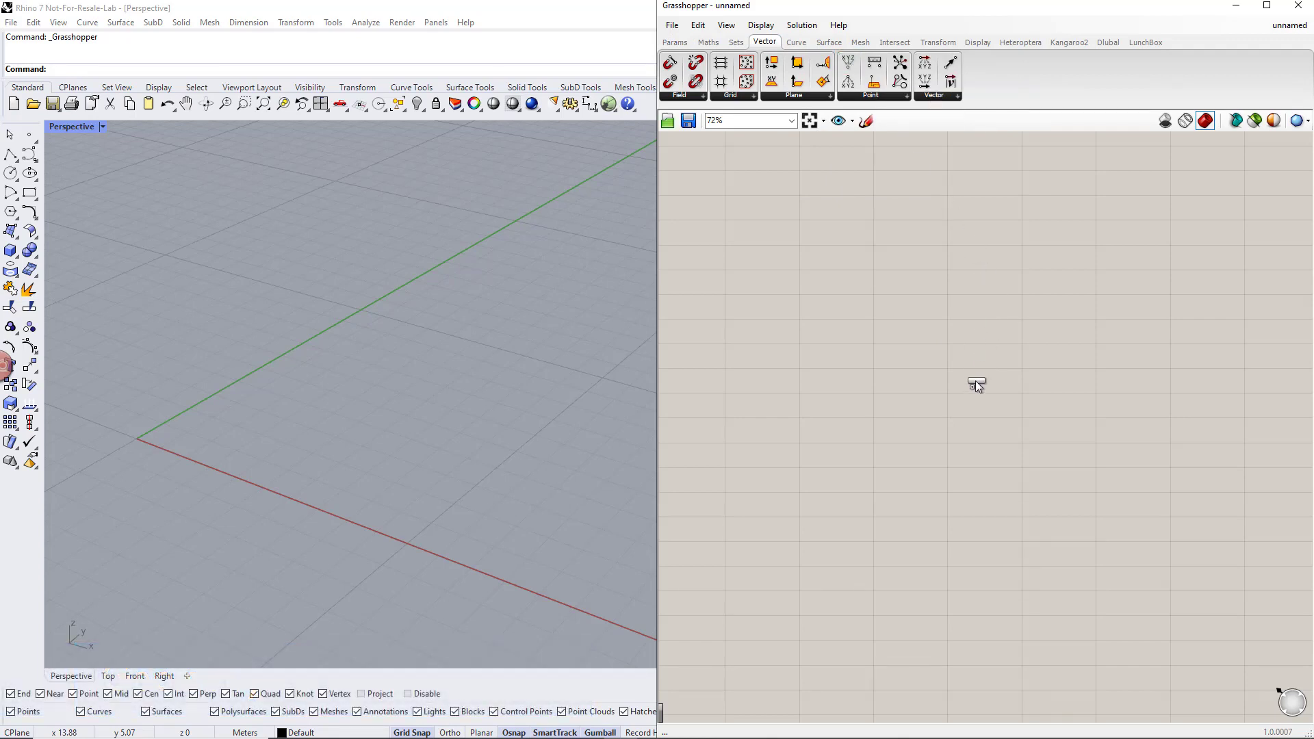
{"action": "left_click_drag", "start_coordinate": [976, 382], "coordinate": [976, 381]}
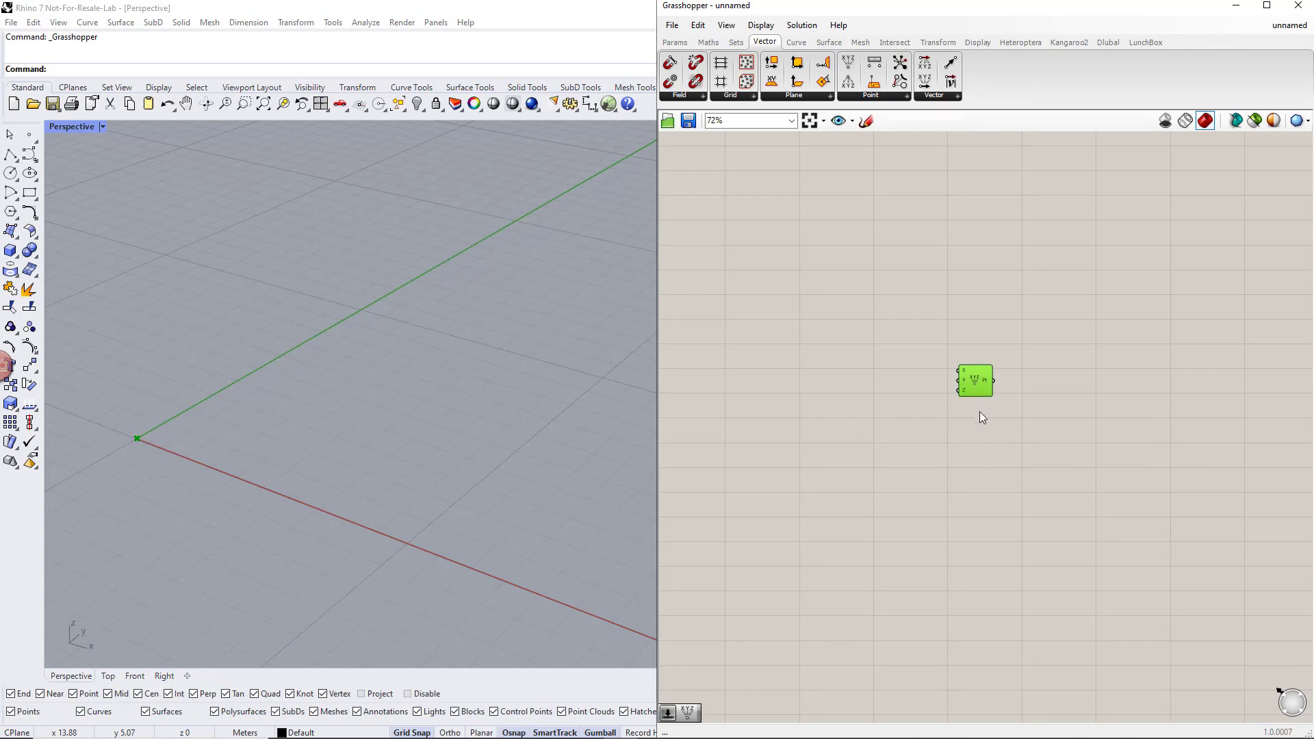
{"action": "left_click", "coordinate": [980, 412]}
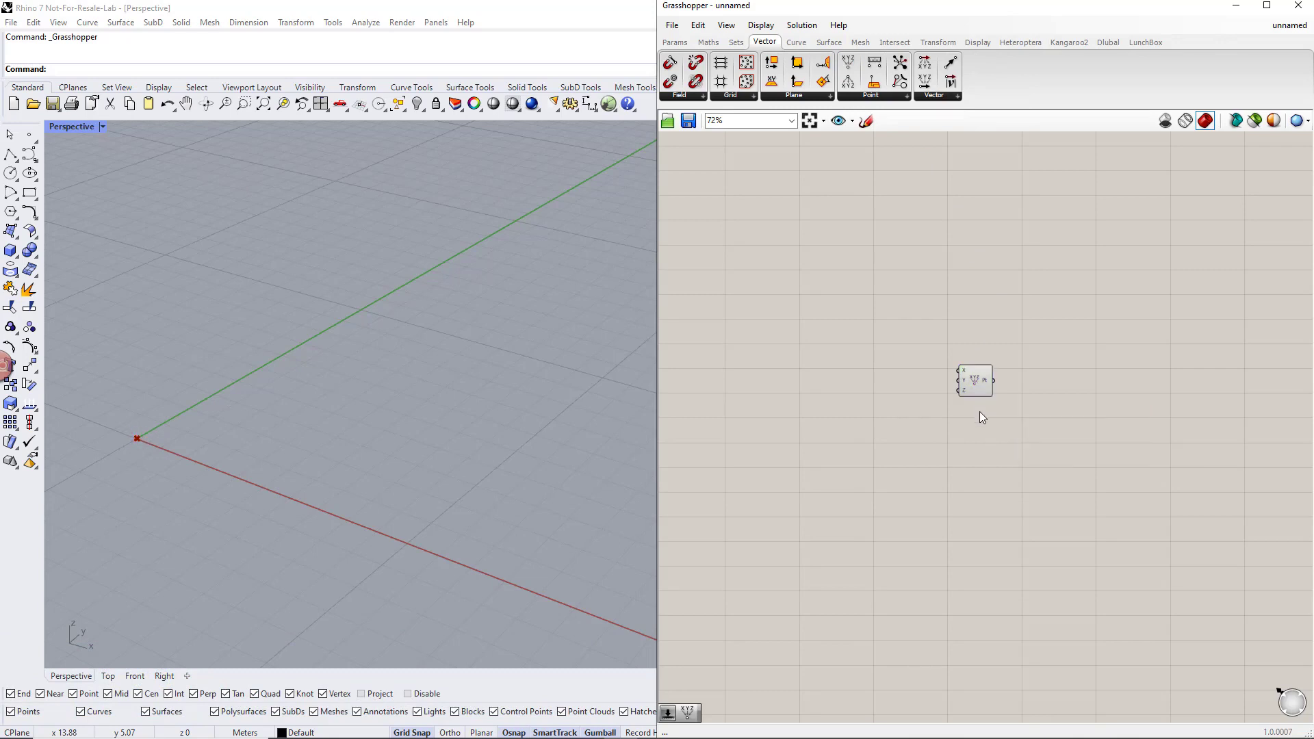
Step: Make three copies of the Construct Point component, stacked in a column below the original
{"action": "left_click", "coordinate": [976, 387], "text": "alt"}
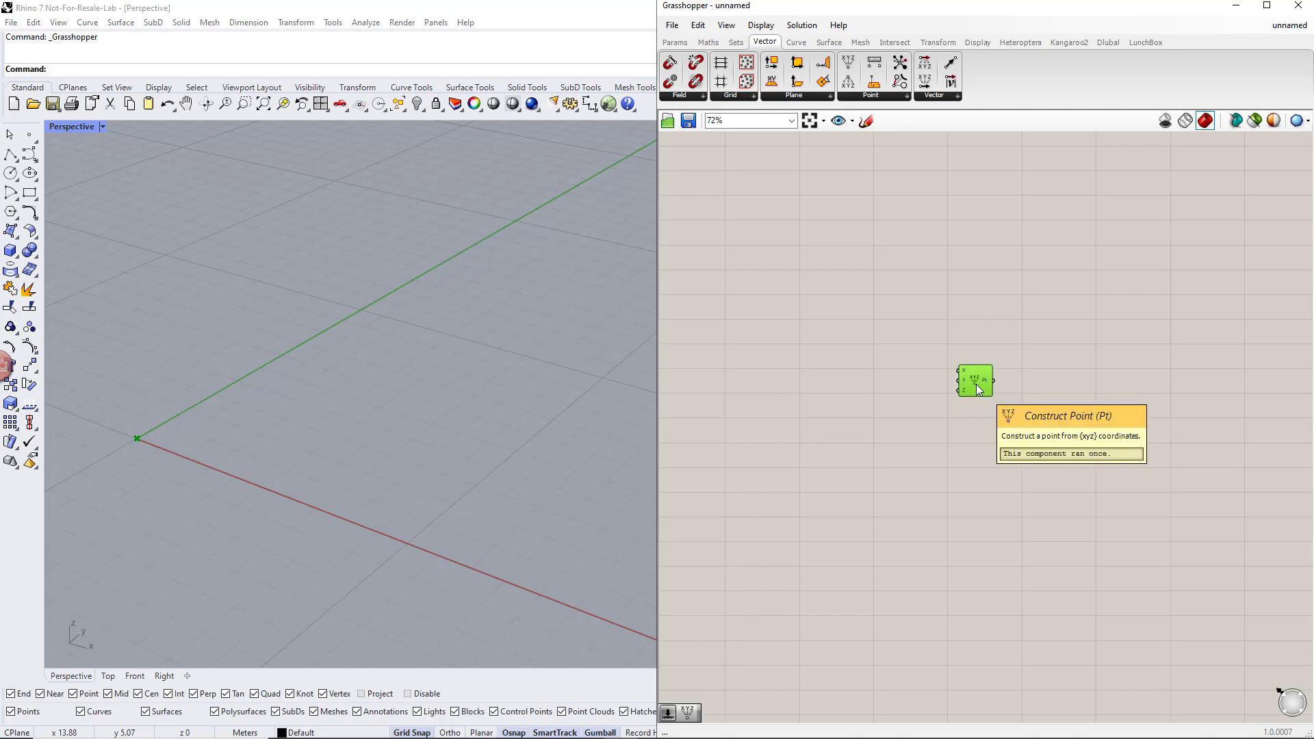
{"action": "left_click_drag", "start_coordinate": [977, 389], "coordinate": [980, 396], "text": "alt"}
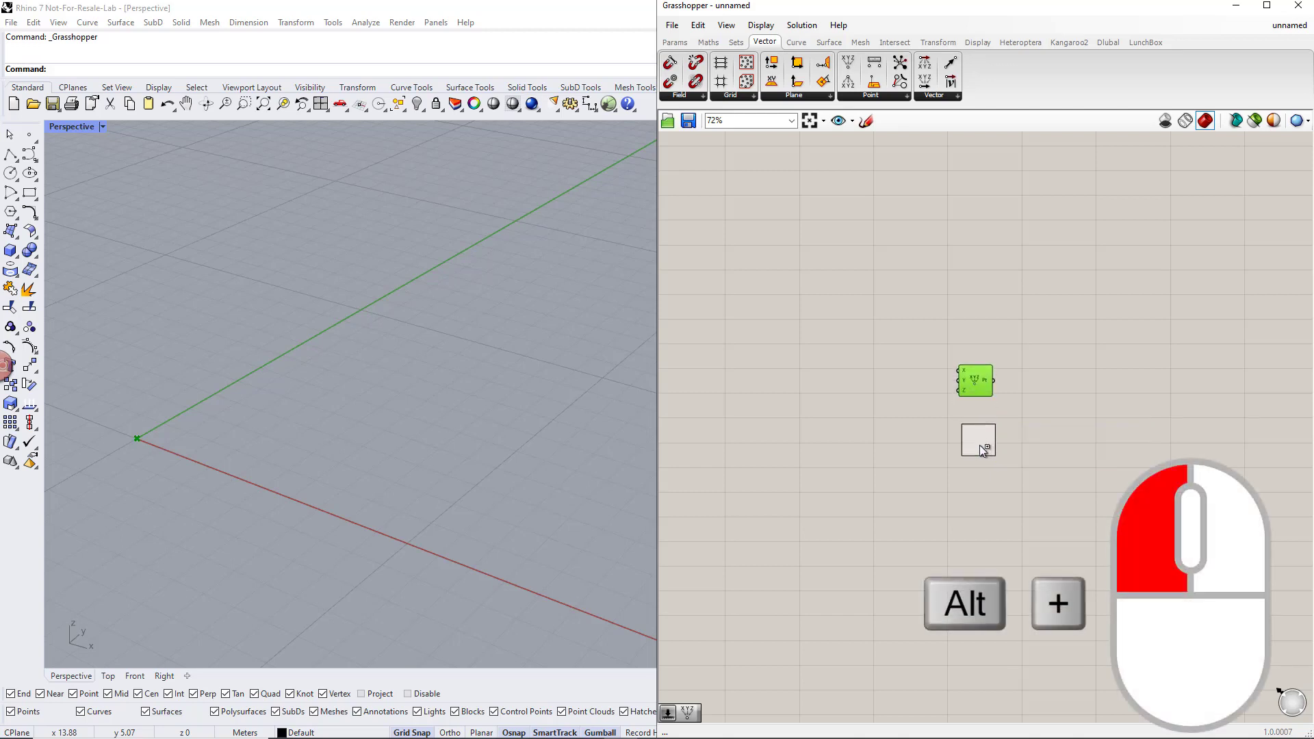
{"action": "left_click_drag", "start_coordinate": [980, 445], "coordinate": [986, 527], "text": "alt"}
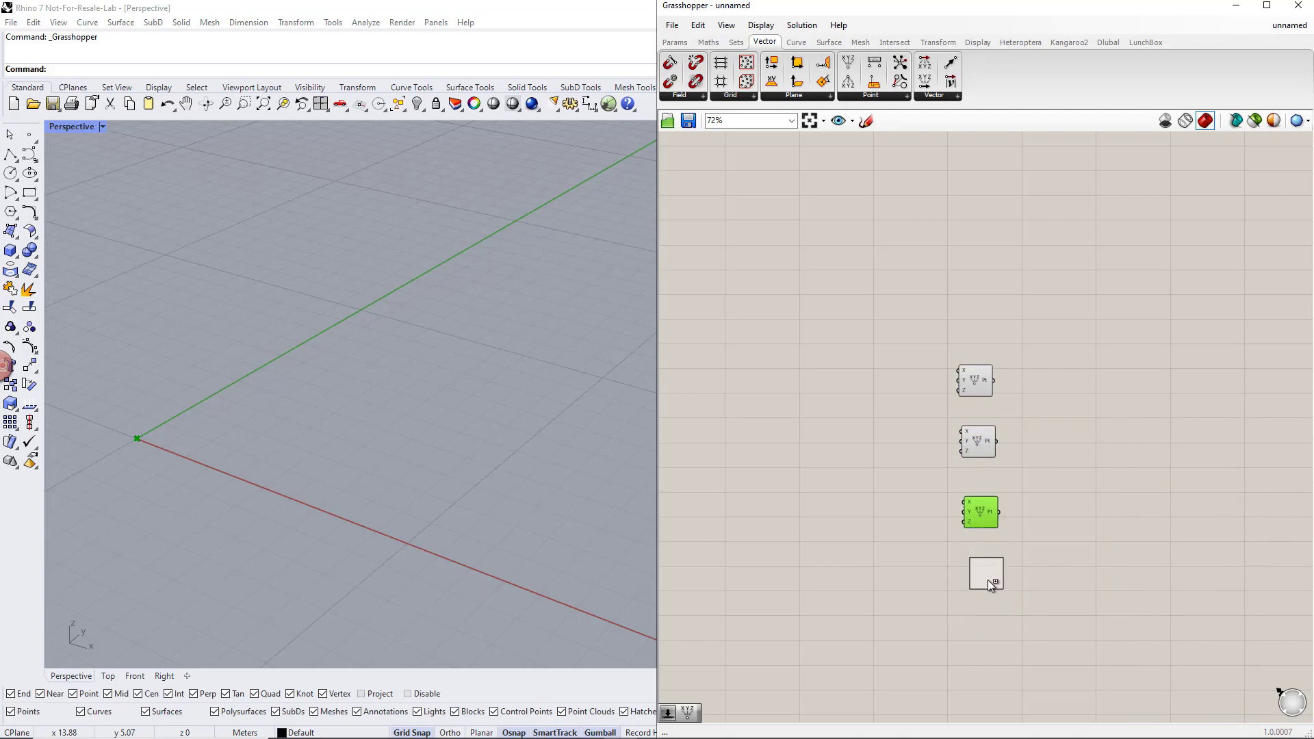
{"action": "left_click_drag", "start_coordinate": [988, 580], "coordinate": [987, 588], "text": "alt"}
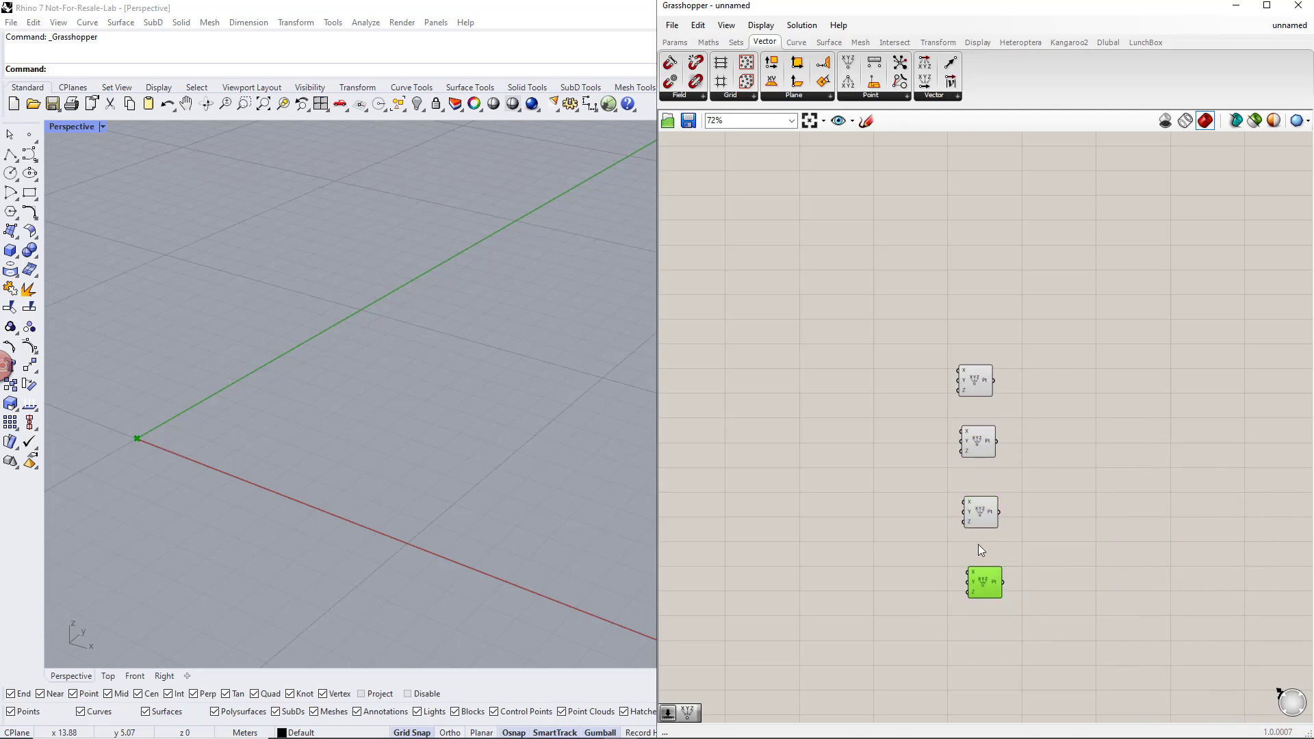
Step: Add a number slider ranging from 1 to 10 and connect it to the X input of the second Construct Point
{"action": "scroll", "coordinate": [917, 527], "scroll_direction": "up", "scroll_amount": 2}
{"action": "right_click_drag", "start_coordinate": [927, 507], "coordinate": [942, 499]}
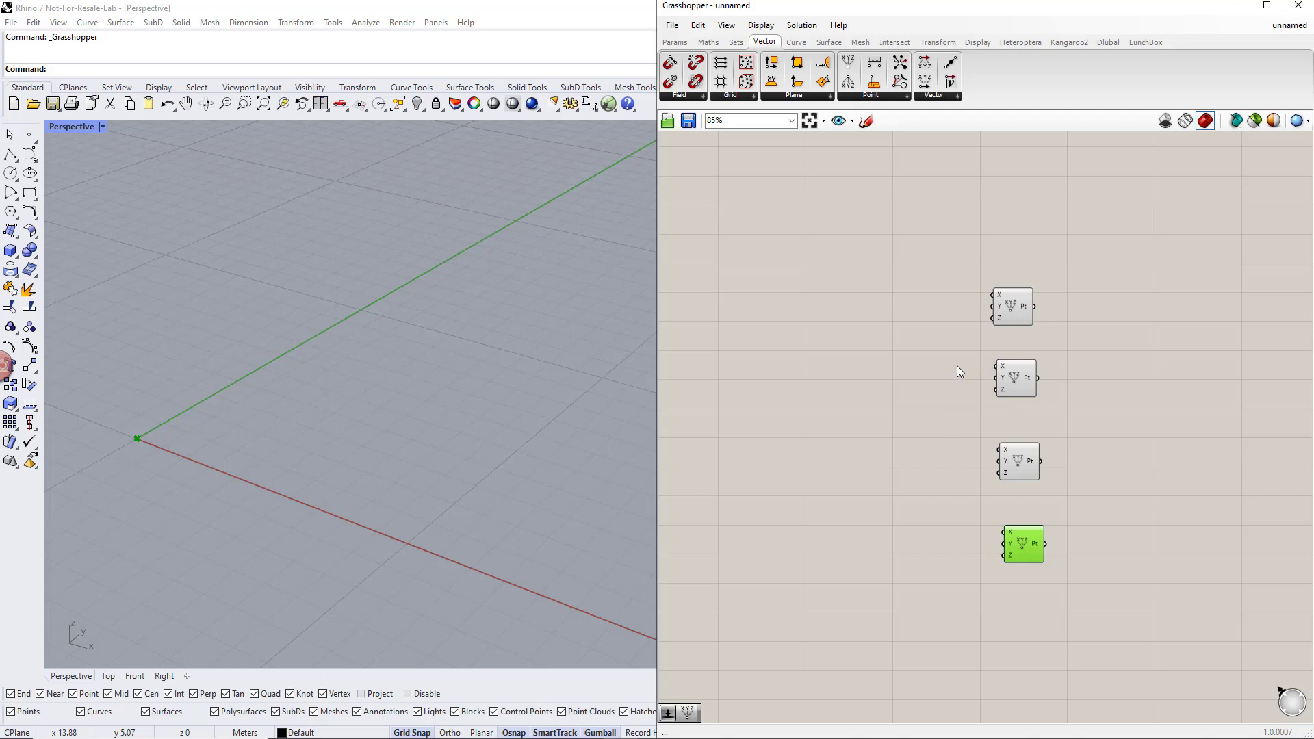
{"action": "double_click", "coordinate": [894, 368]}
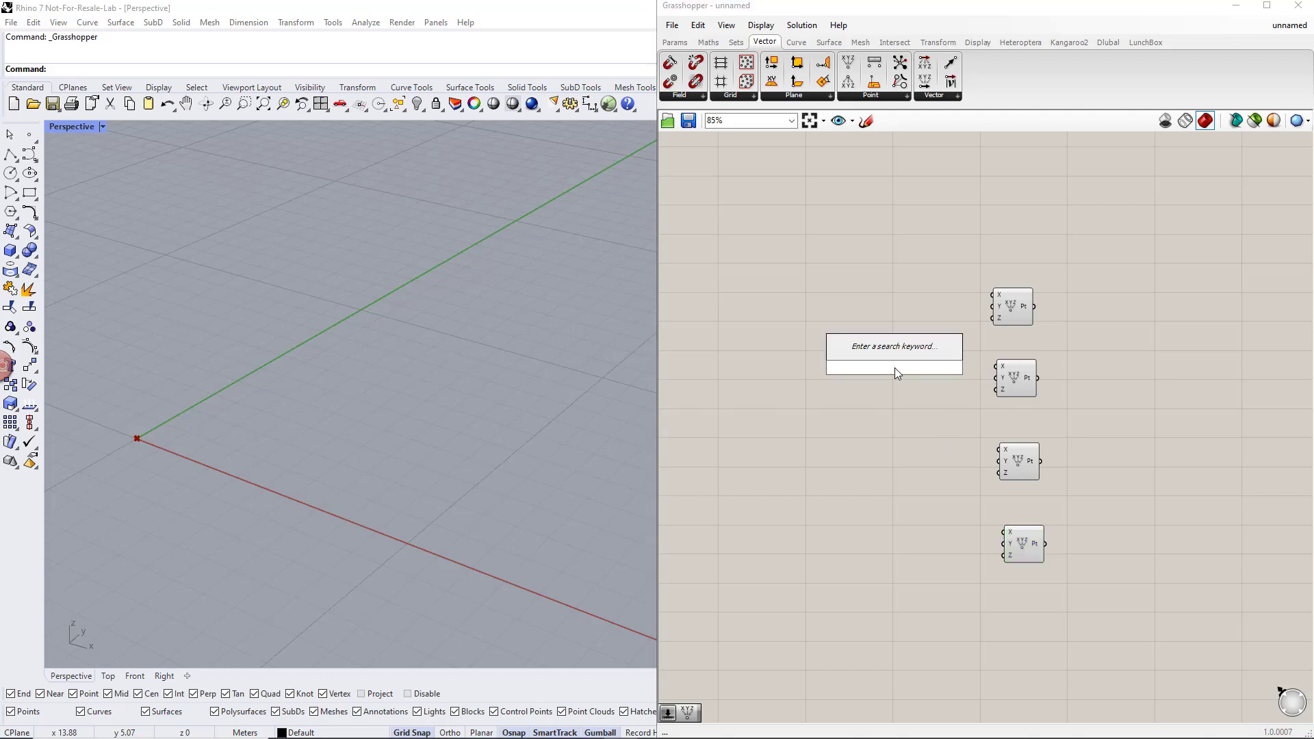
{"action": "type", "text": "1..10"}
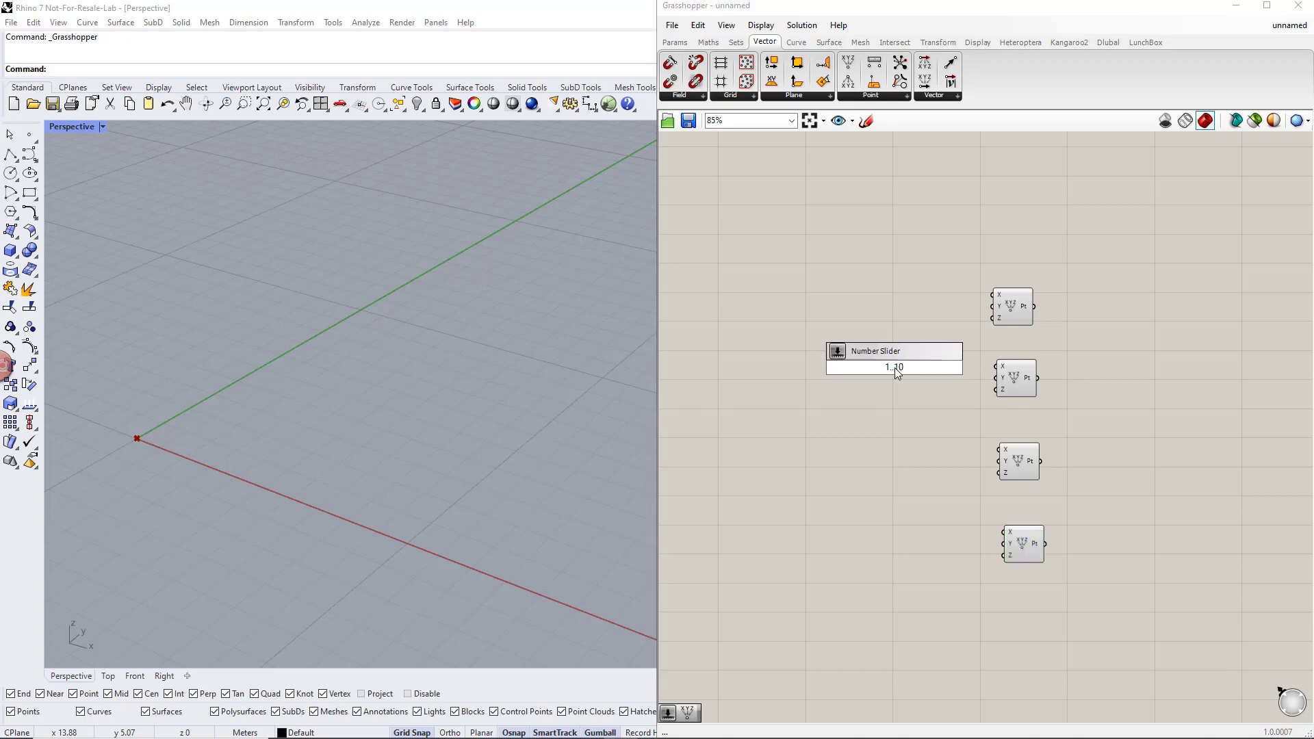
{"action": "key", "text": "Return"}
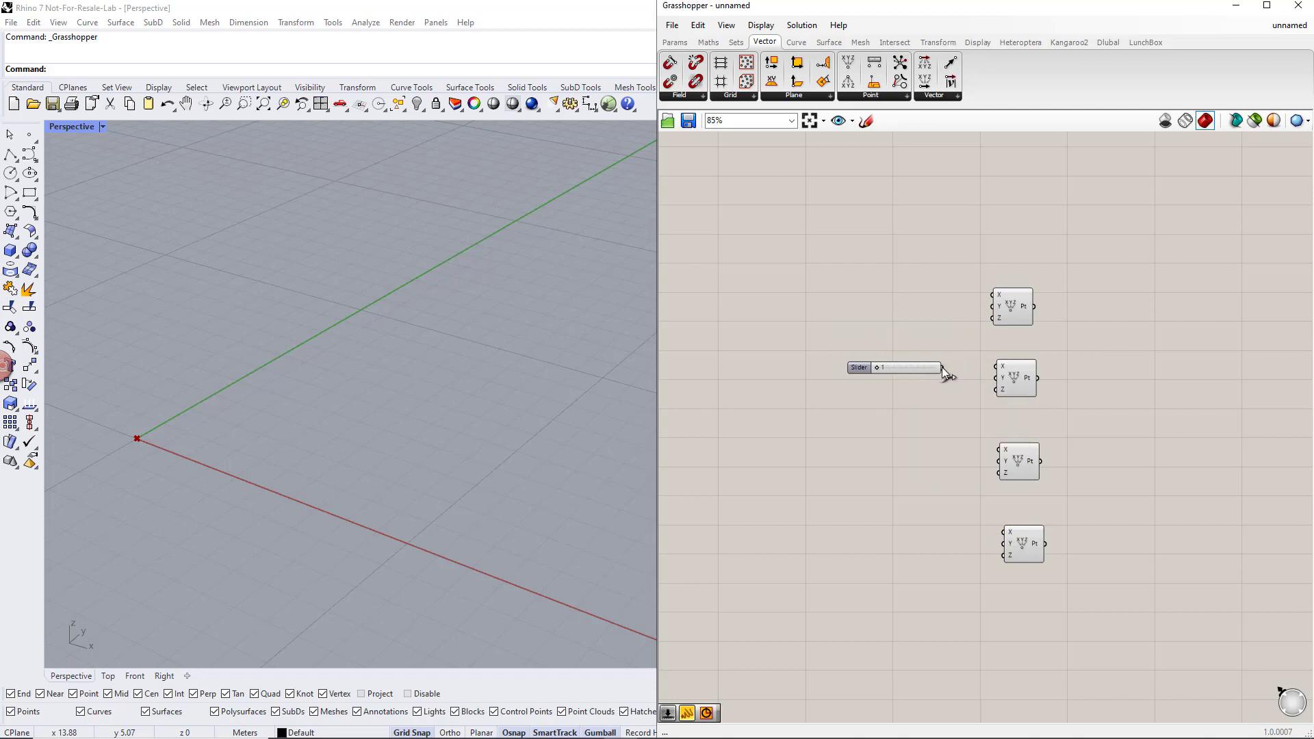
{"action": "left_click_drag", "start_coordinate": [990, 370], "coordinate": [993, 368]}
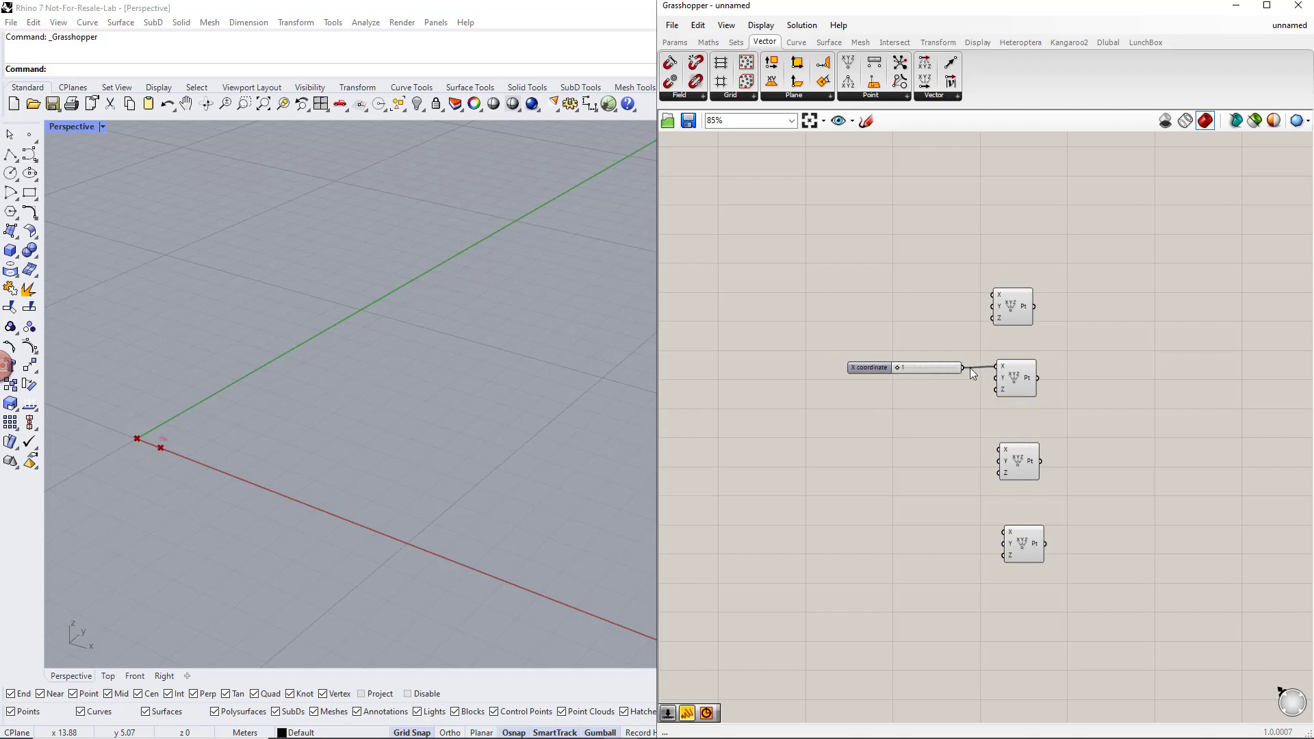
Step: Rename the slider feeding the second point's X input as Length
{"action": "right_click", "coordinate": [869, 364]}
{"action": "type", "text": "Length"}
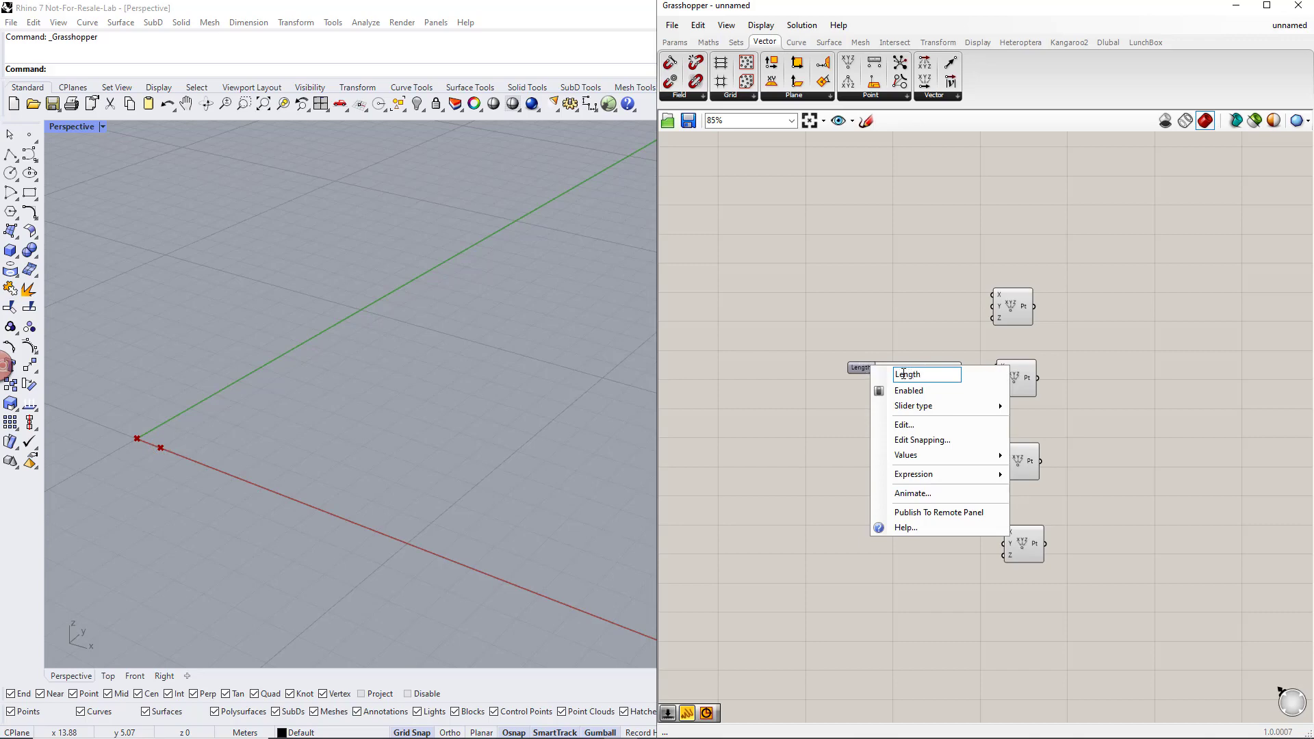
{"action": "key", "text": "Return"}
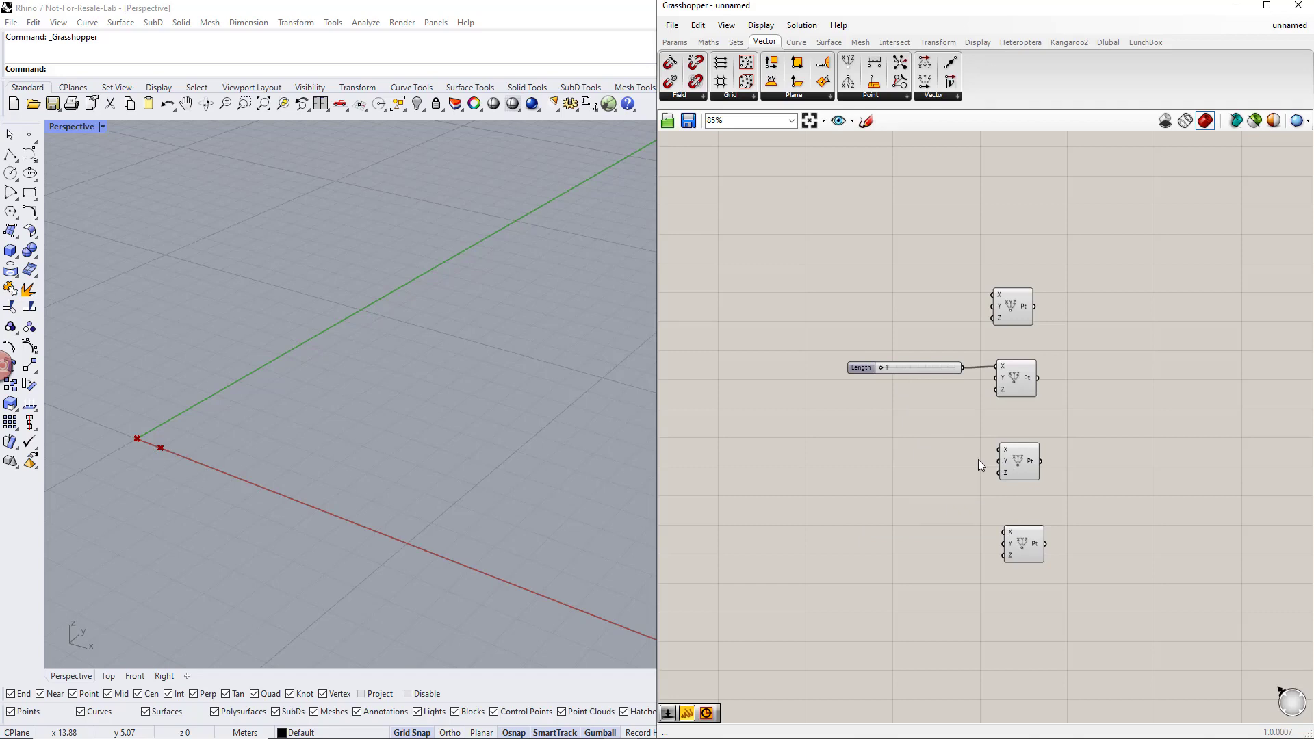
Step: Add another number slider from 1 to 10 and connect it to the Y input of the third Construct Point
{"action": "double_click", "coordinate": [893, 462]}
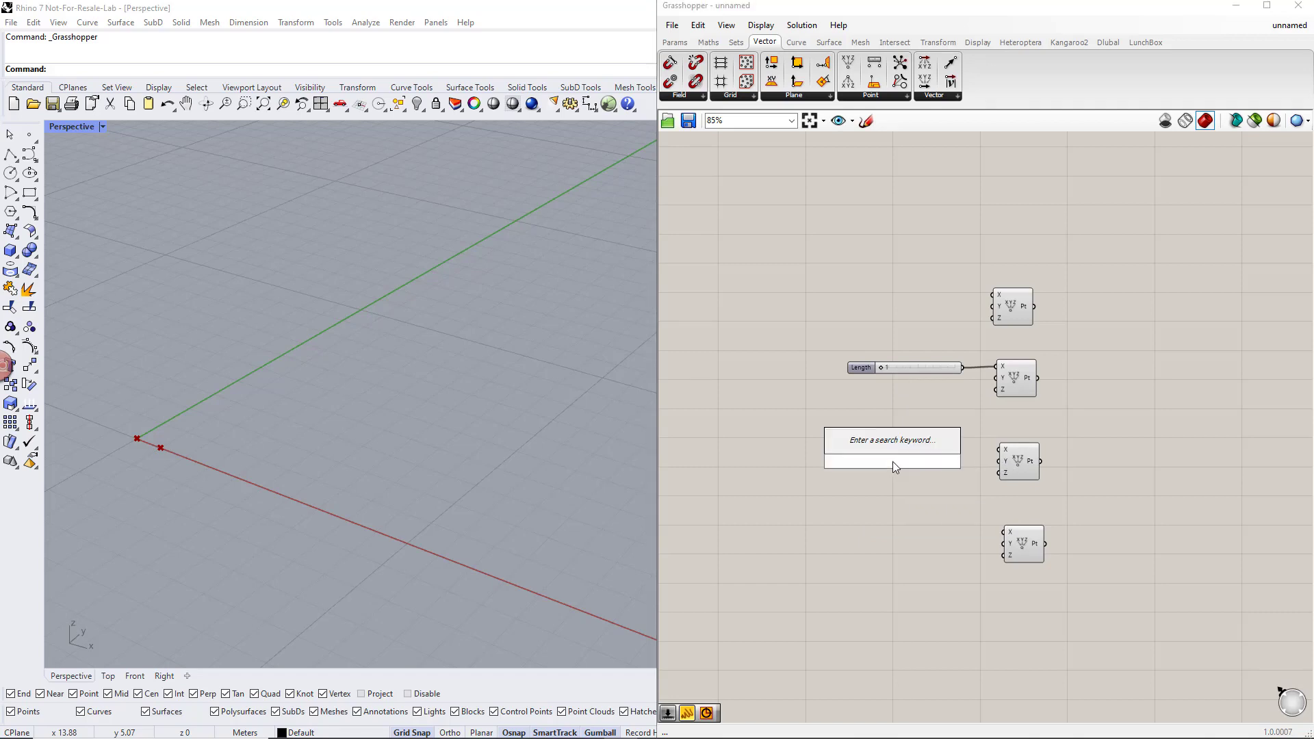
{"action": "type", "text": "1..10"}
{"action": "key", "text": "Return"}
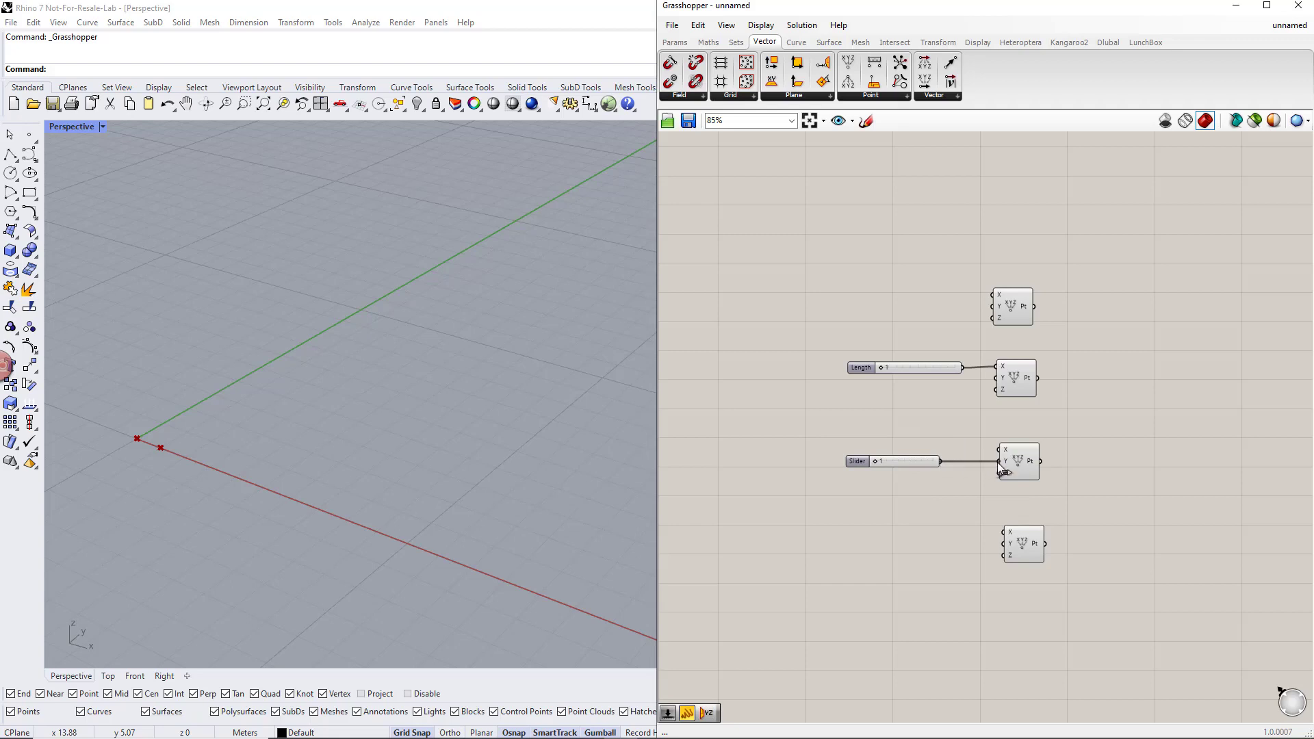
{"action": "left_click_drag", "start_coordinate": [998, 463], "coordinate": [998, 462]}
Step: Rename the slider feeding the third point's Y input as Width
{"action": "right_click", "coordinate": [872, 461]}
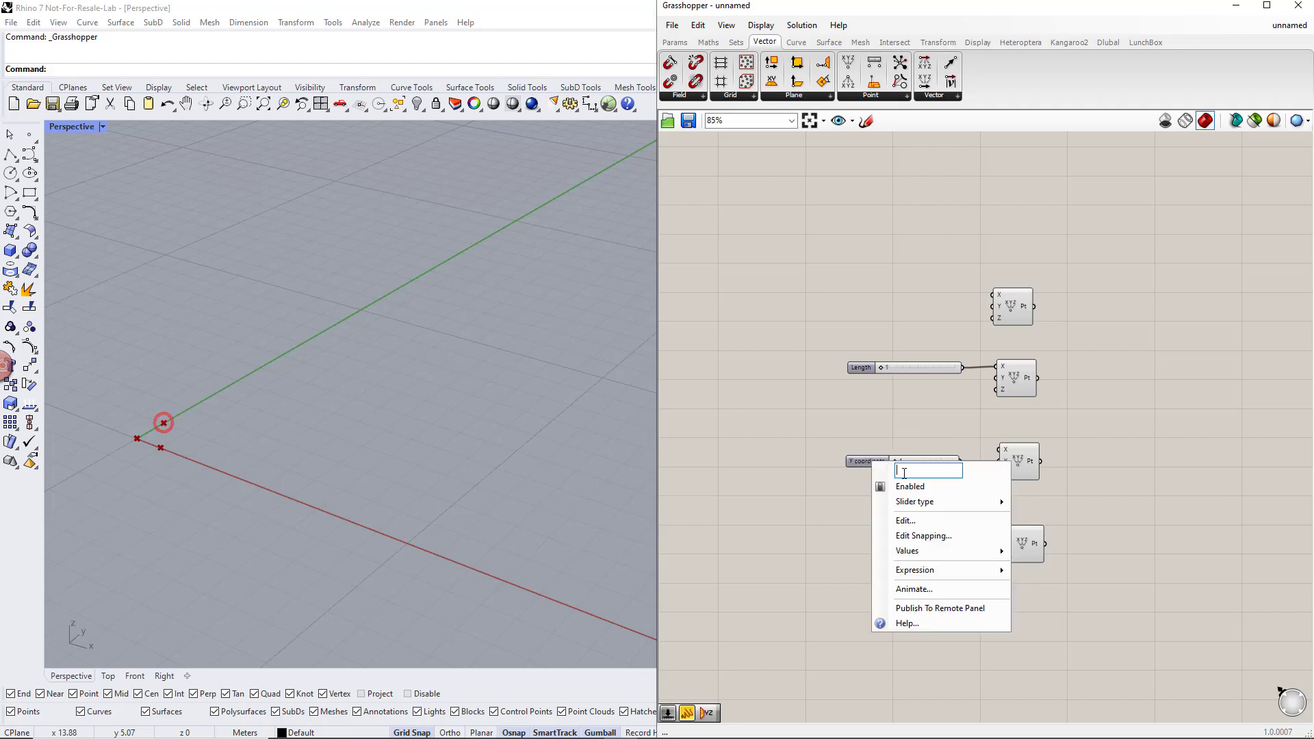
{"action": "type", "text": "Width"}
{"action": "key", "text": "Return"}
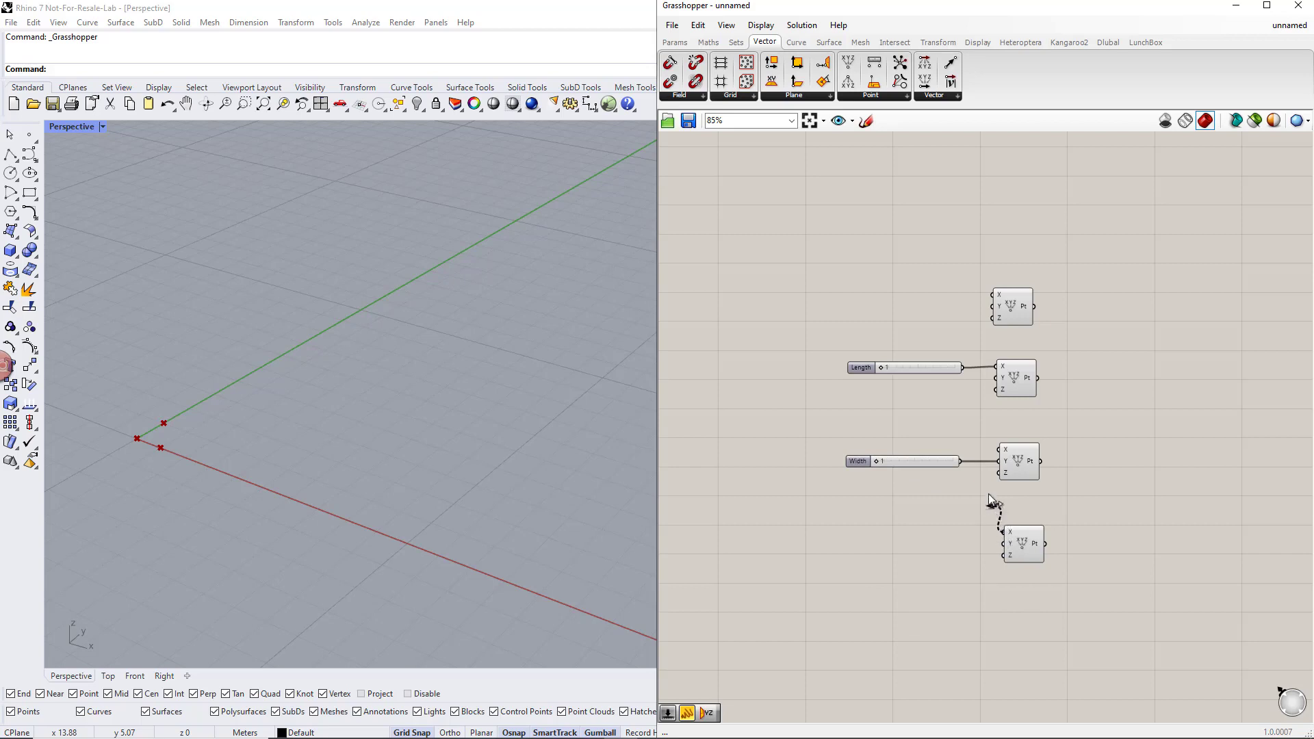
Step: Connect Length to X and Width to Y of the fourth Construct Point, and move all four point components farther from the sliders
{"action": "left_click_drag", "start_coordinate": [988, 495], "coordinate": [964, 373]}
{"action": "left_click_drag", "start_coordinate": [1003, 544], "coordinate": [968, 469]}
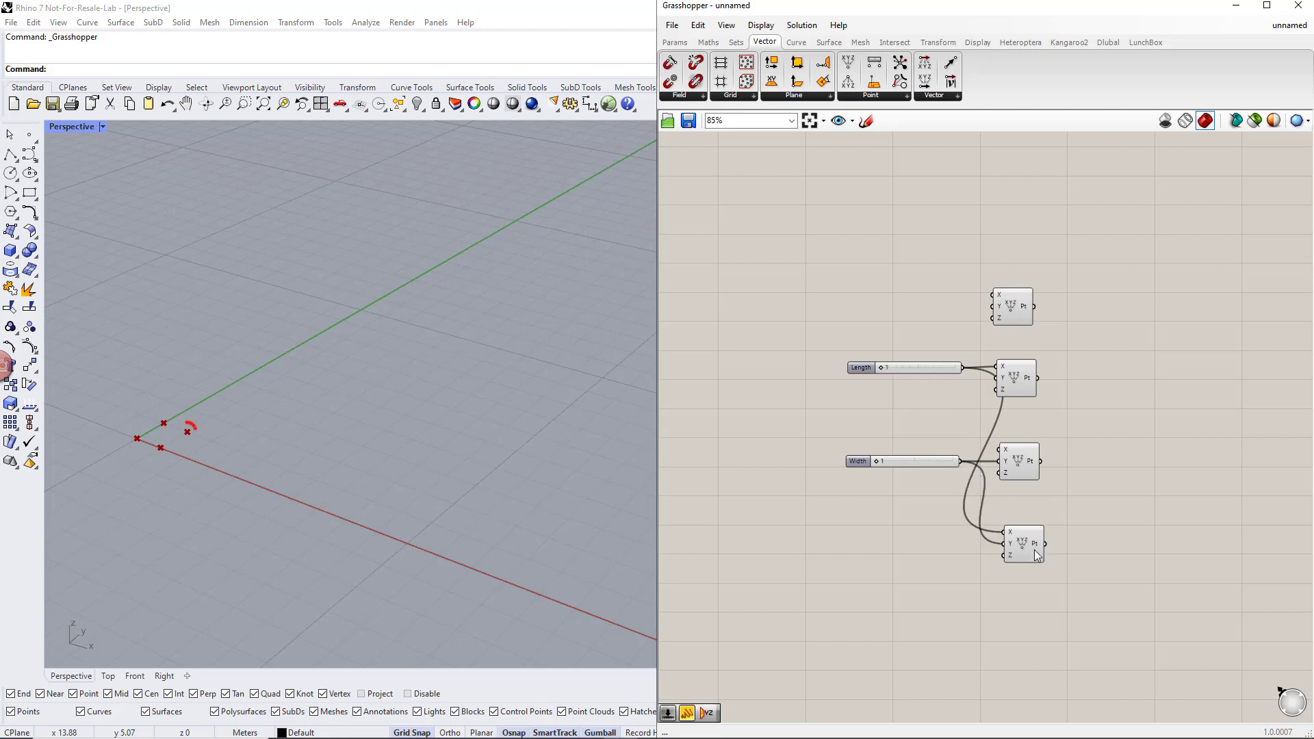
{"action": "left_click_drag", "start_coordinate": [1071, 581], "coordinate": [1049, 310]}
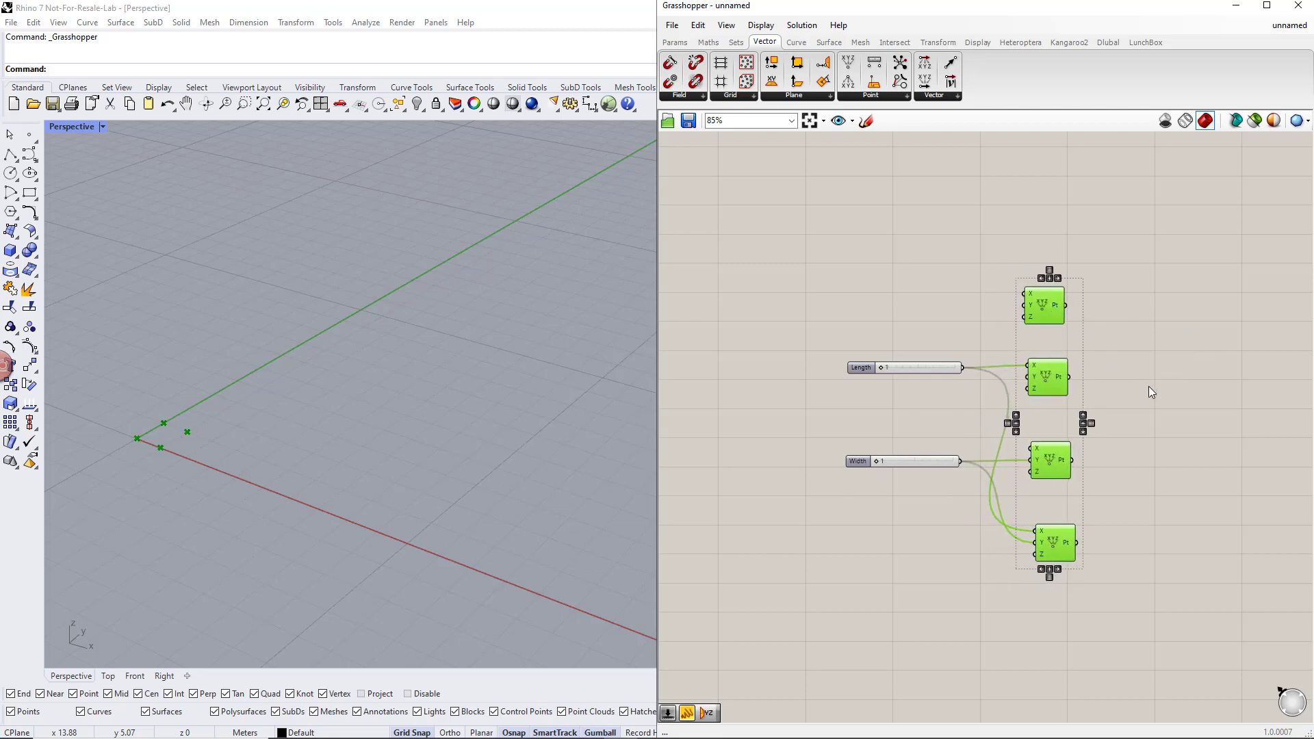
{"action": "left_click", "coordinate": [1148, 386]}
Step: Add a 4Point Surface component beside the column of Construct Point components
{"action": "right_click_drag", "start_coordinate": [1187, 421], "coordinate": [1038, 414]}
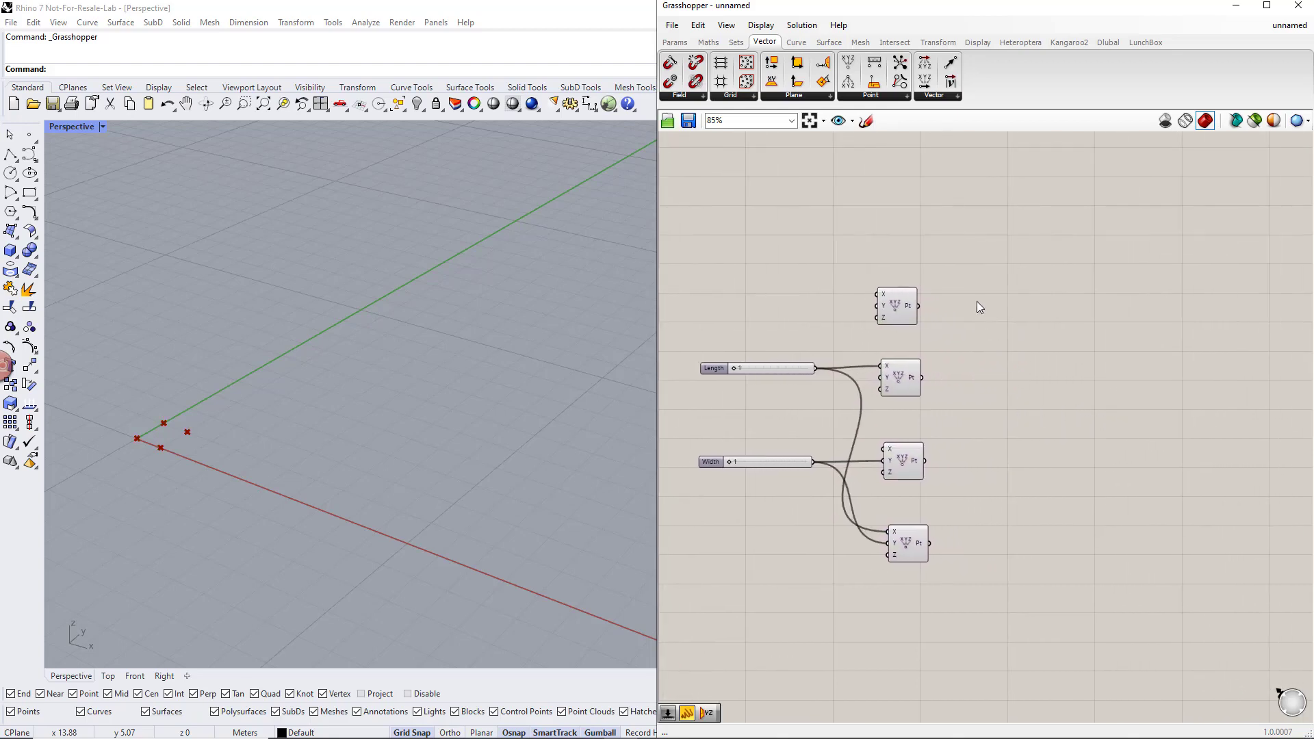
{"action": "left_click", "coordinate": [829, 41]}
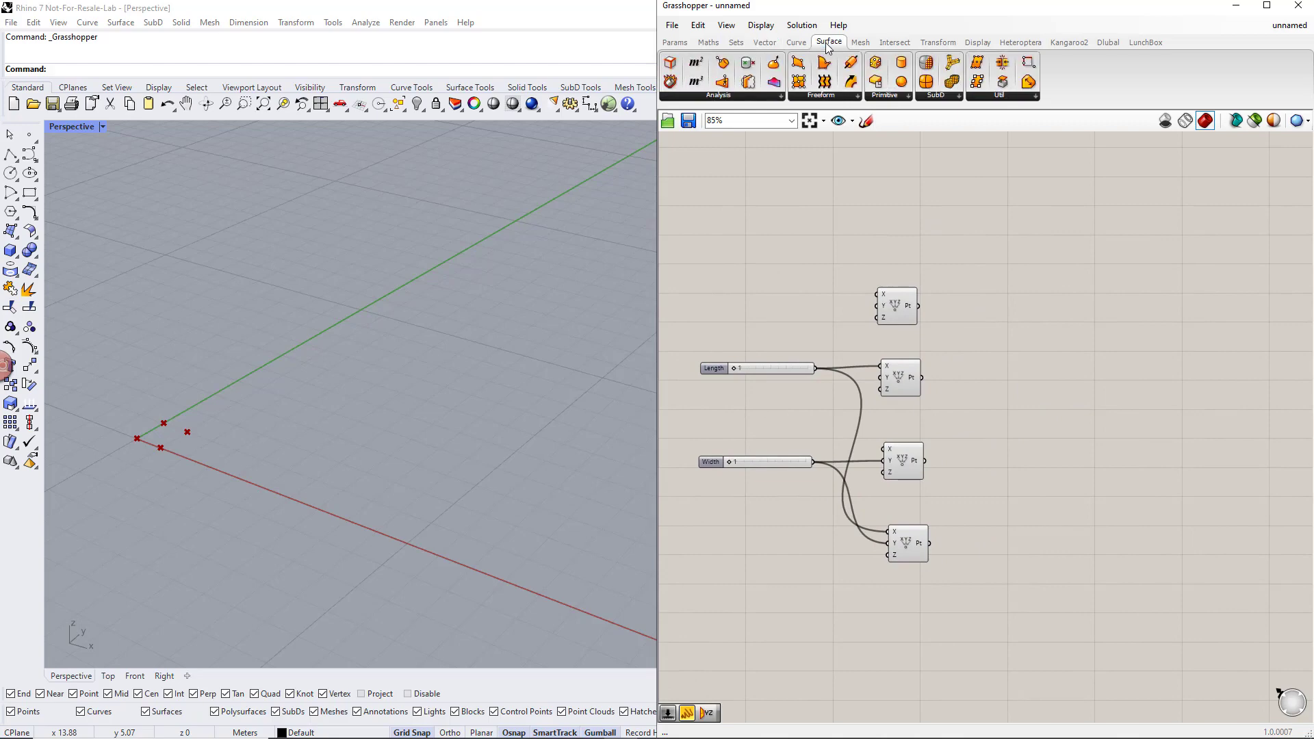
{"action": "left_click", "coordinate": [821, 95]}
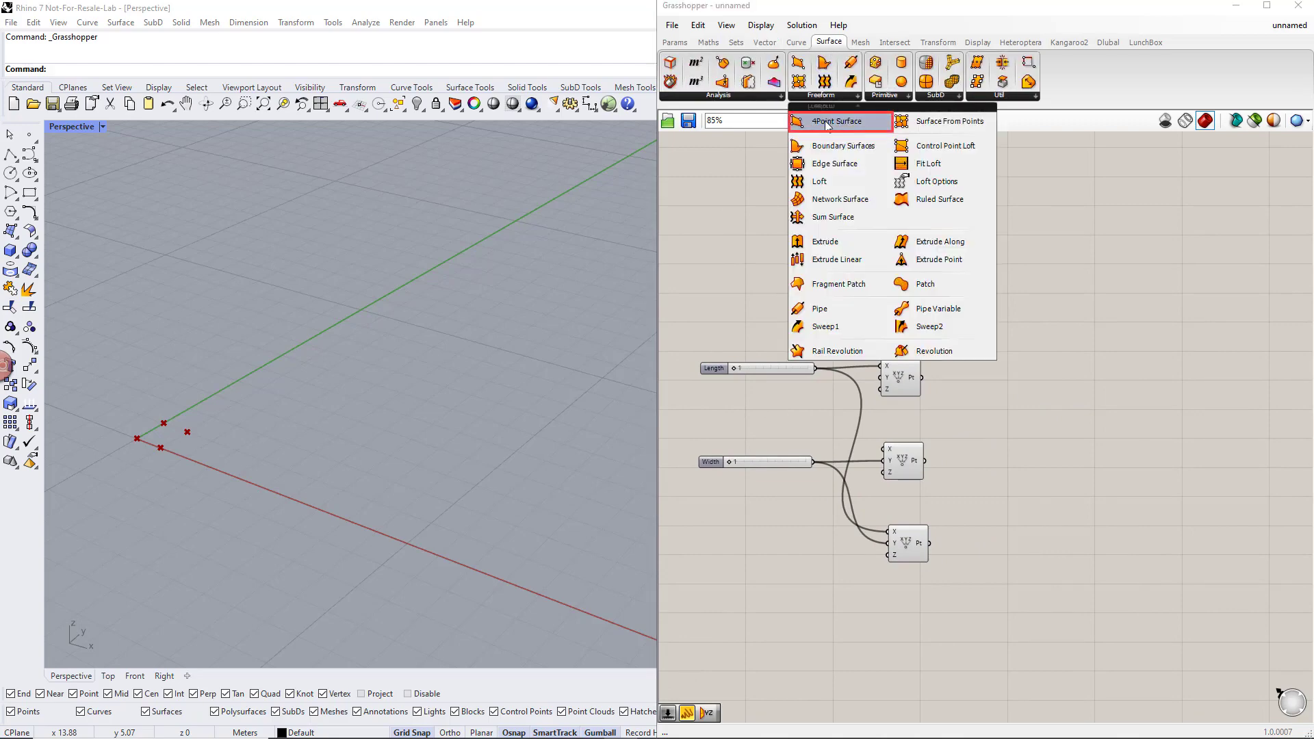
{"action": "left_click_drag", "start_coordinate": [828, 124], "coordinate": [870, 204]}
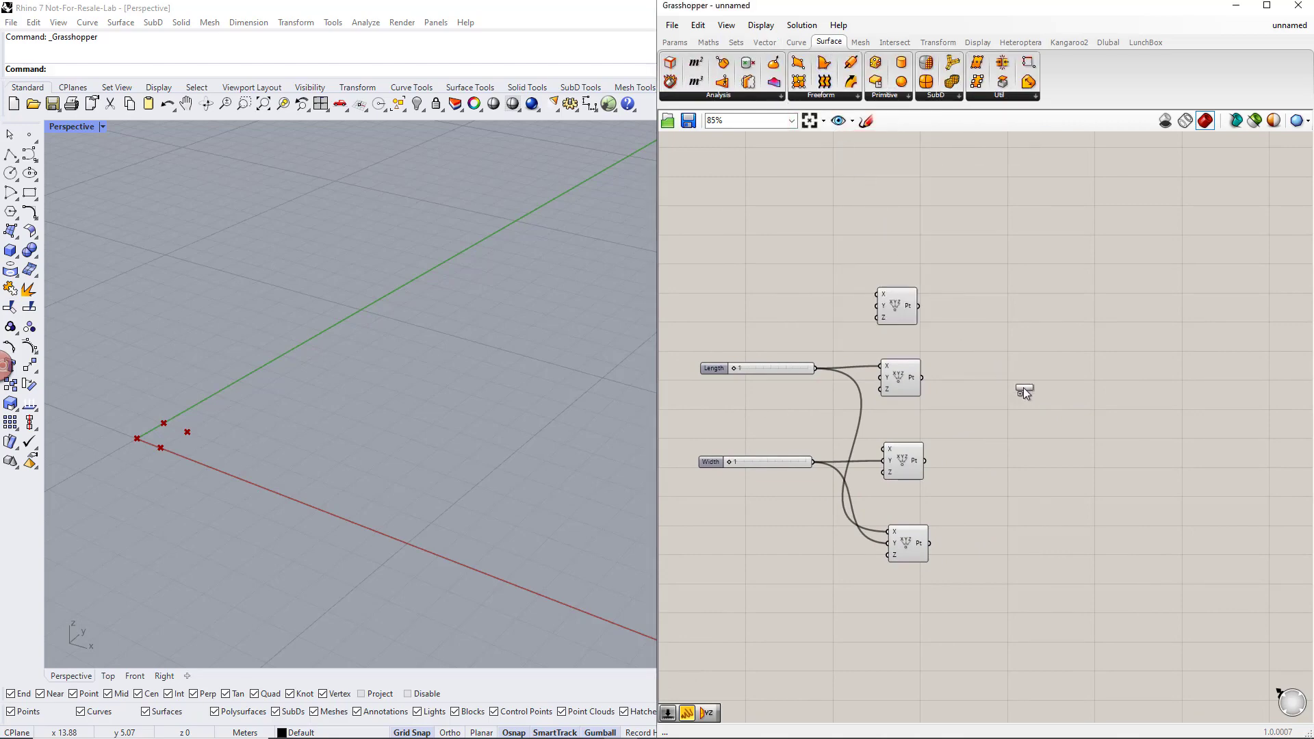
{"action": "left_click_drag", "start_coordinate": [1041, 415], "coordinate": [1042, 414]}
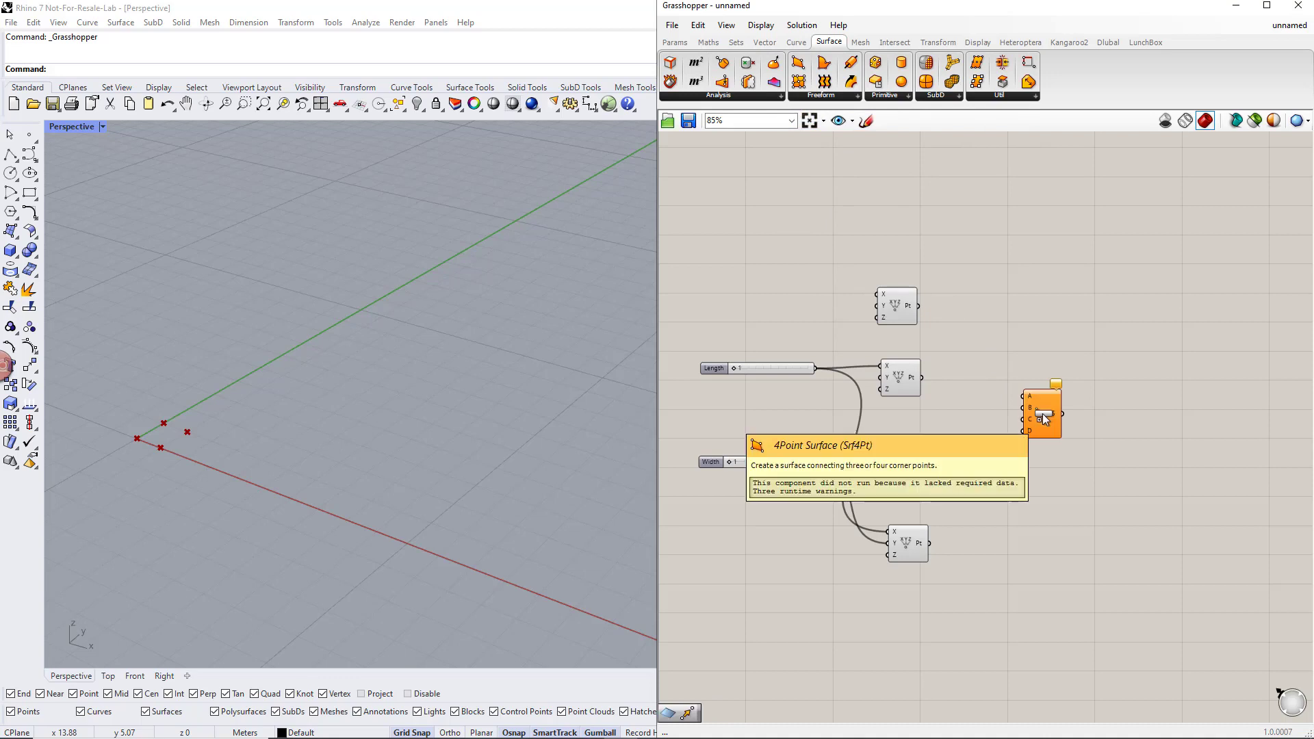
Step: Connect the first, second, fourth and third Construct Point outputs to inputs A, B, C and D of the 4Point Surface respectively
{"action": "left_click", "coordinate": [907, 314]}
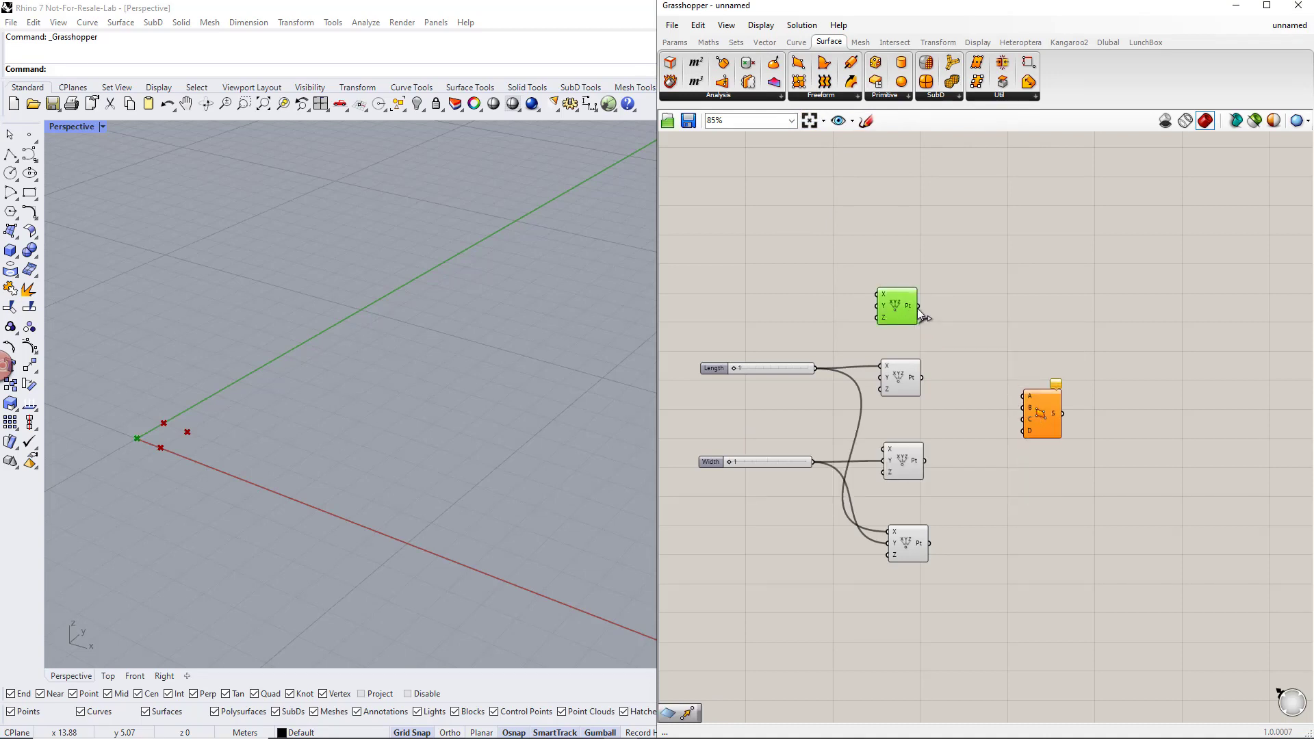
{"action": "left_click_drag", "start_coordinate": [919, 307], "coordinate": [1022, 396]}
{"action": "left_click", "coordinate": [908, 380]}
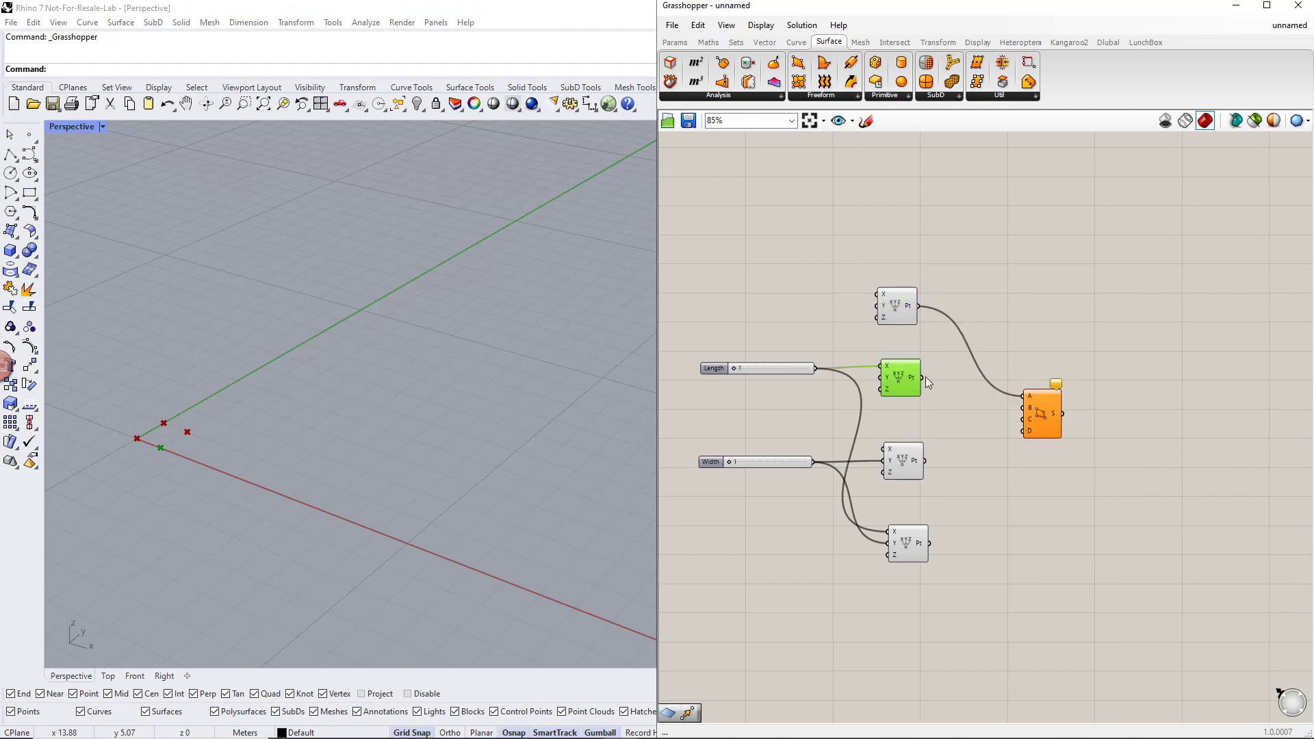
{"action": "left_click_drag", "start_coordinate": [923, 378], "coordinate": [1023, 408]}
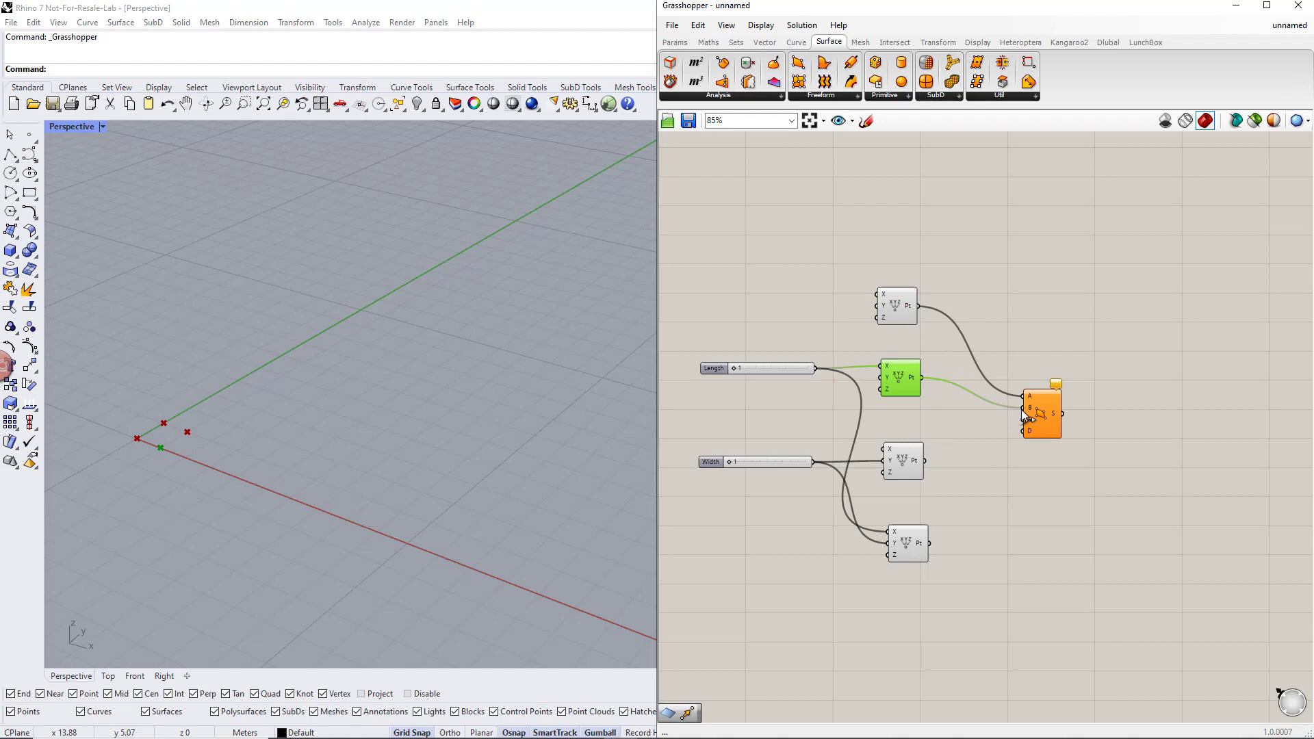
{"action": "left_click", "coordinate": [911, 463]}
{"action": "left_click", "coordinate": [913, 546]}
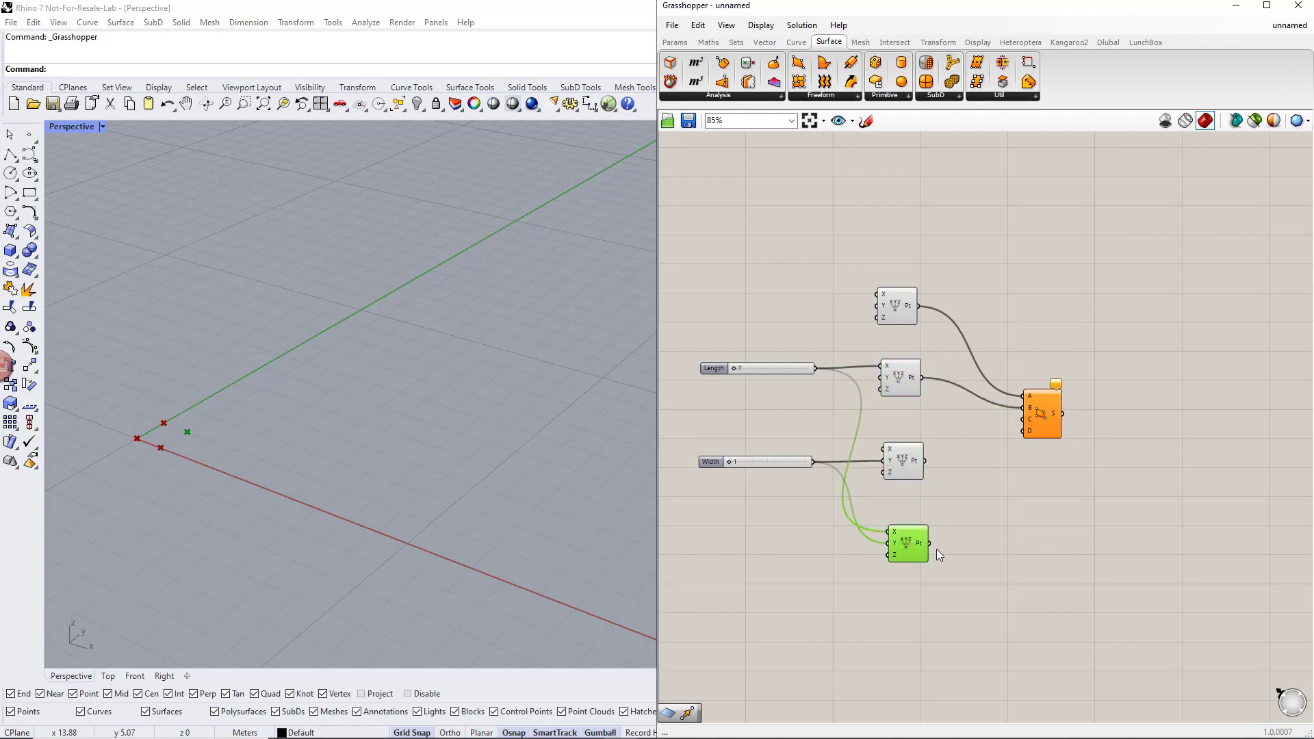
{"action": "left_click_drag", "start_coordinate": [929, 543], "coordinate": [1023, 419]}
{"action": "left_click_drag", "start_coordinate": [926, 464], "coordinate": [1022, 432]}
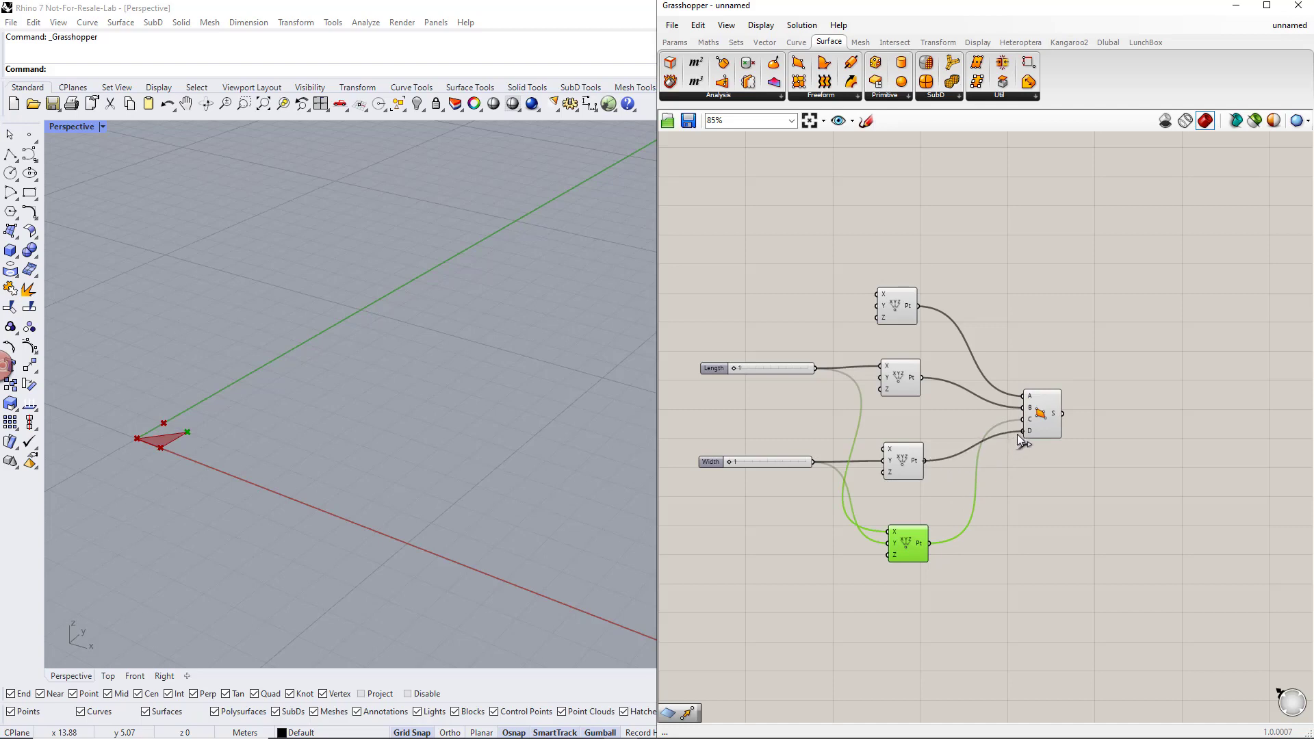
{"action": "left_click_drag", "start_coordinate": [1078, 464], "coordinate": [1049, 378]}
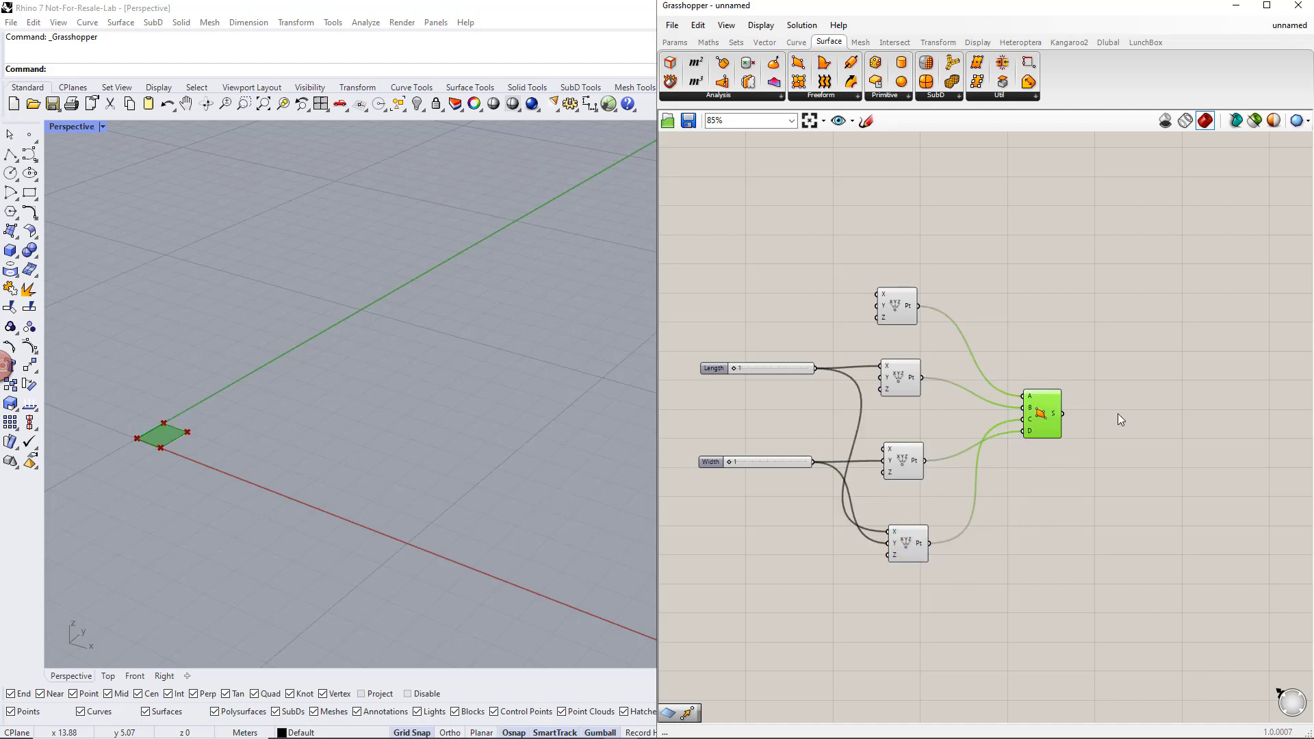
{"action": "left_click", "coordinate": [1118, 414]}
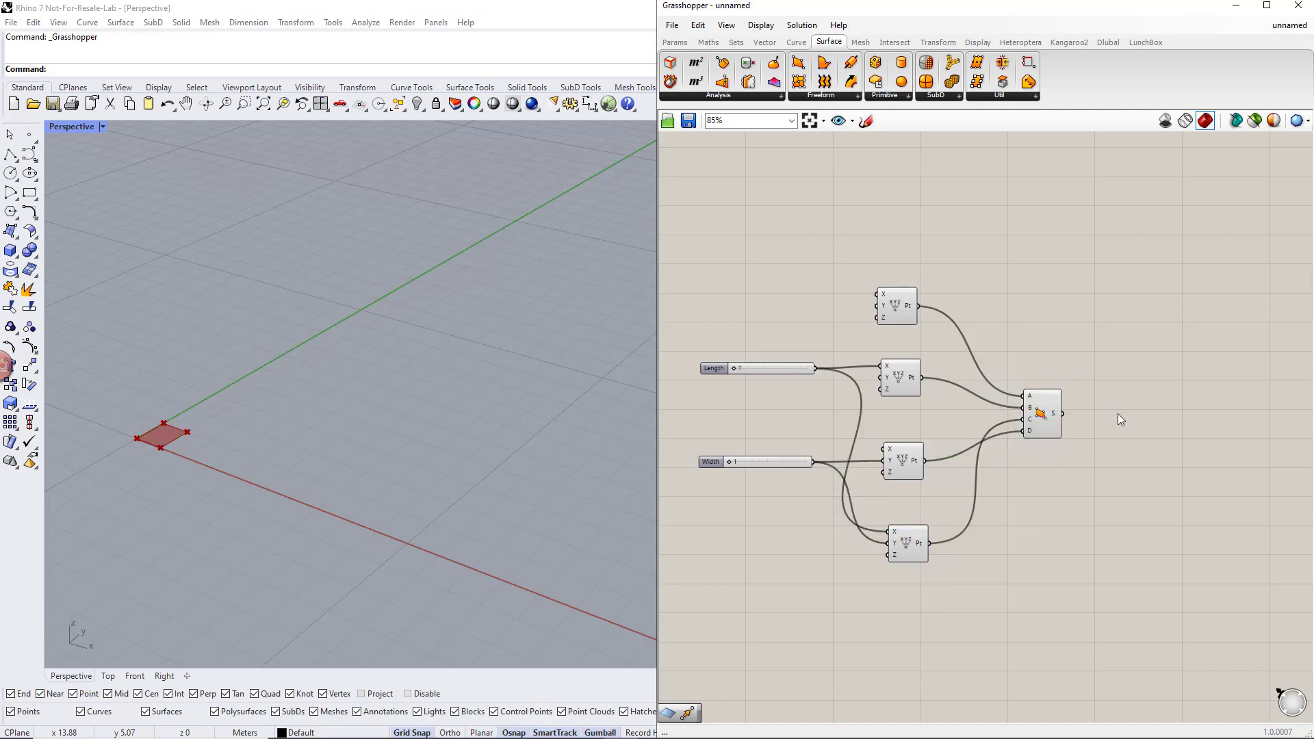
Step: Add a Deconstruct Brep component and connect the 4Point Surface output to its B input
{"action": "left_click", "coordinate": [780, 96]}
{"action": "mouse_move", "coordinate": [1147, 419]}
{"action": "left_mouse_down"}
{"action": "mouse_move", "coordinate": [1095, 424]}
{"action": "mouse_move", "coordinate": [1128, 419]}
{"action": "left_mouse_up"}
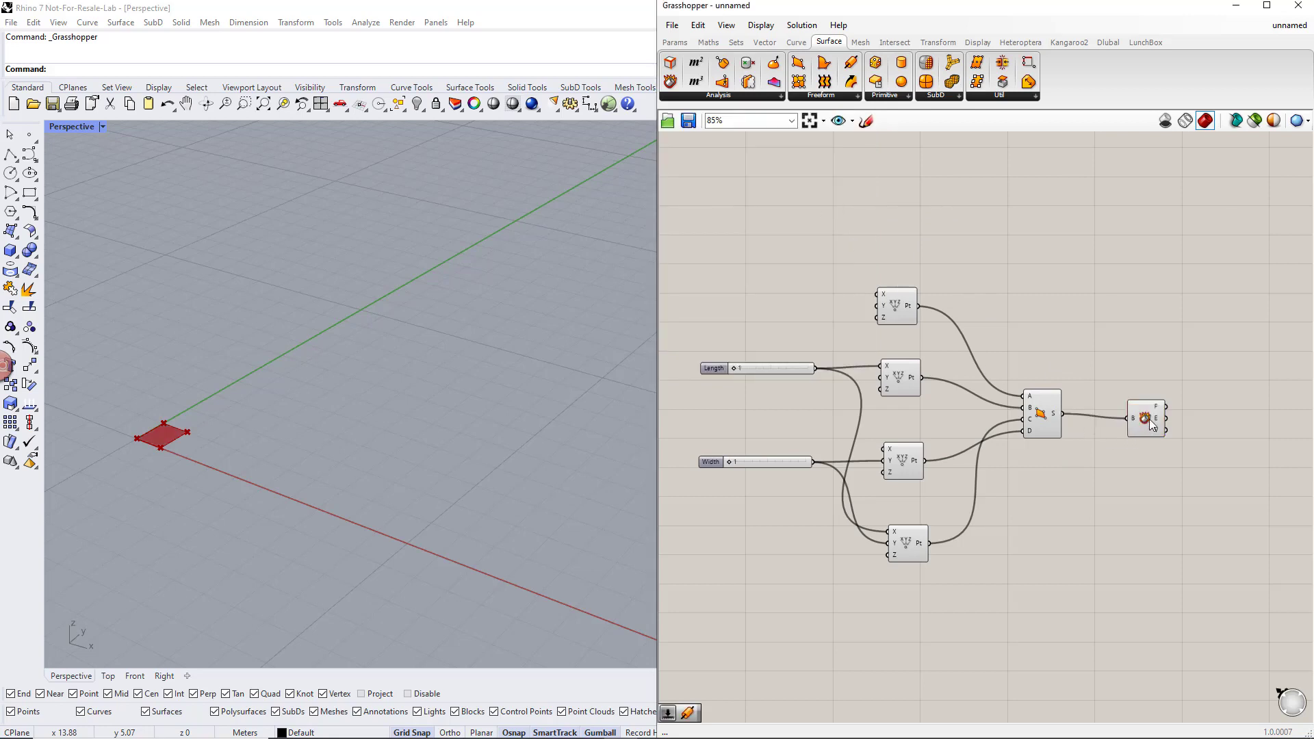
{"action": "left_click", "coordinate": [1149, 419]}
{"action": "right_click_drag", "start_coordinate": [1175, 446], "coordinate": [1052, 440]}
{"action": "left_click", "coordinate": [1090, 428]}
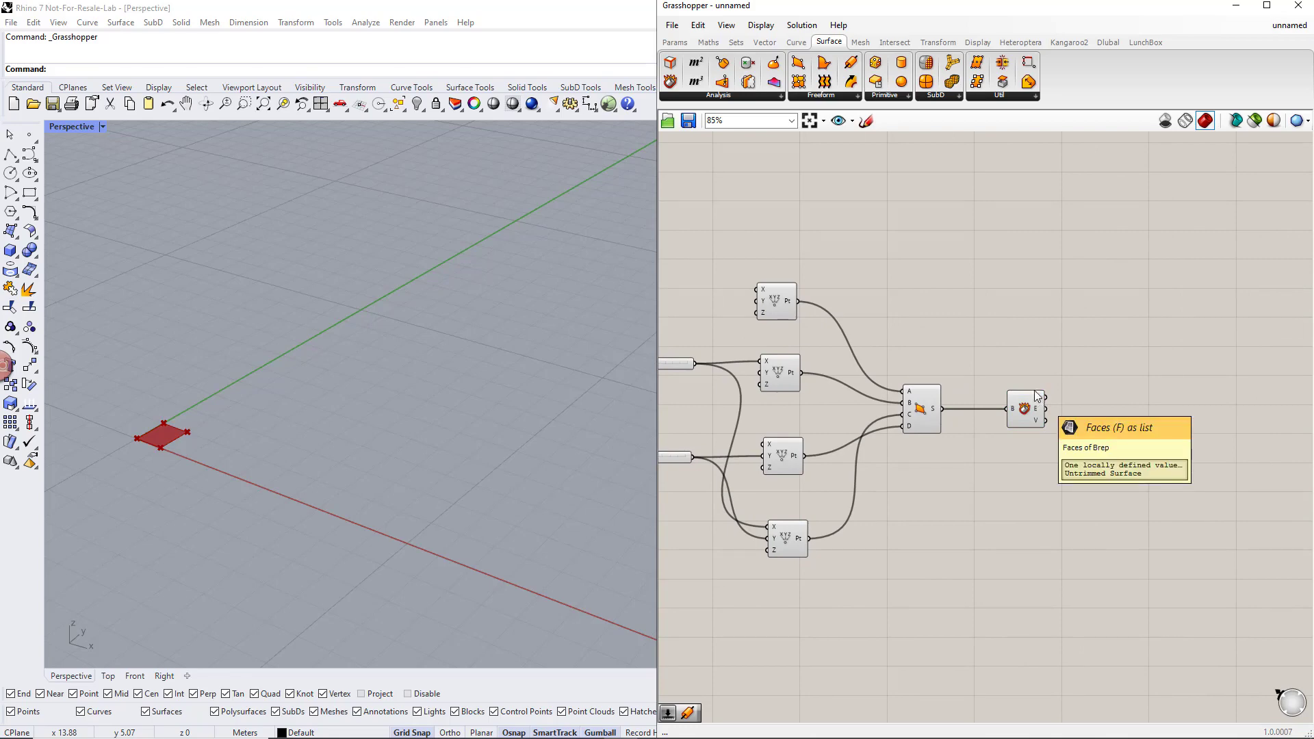
Step: Add a Surface parameter fed by the F output of Deconstruct Brep and a Line parameter fed by its E output
{"action": "left_click", "coordinate": [675, 42]}
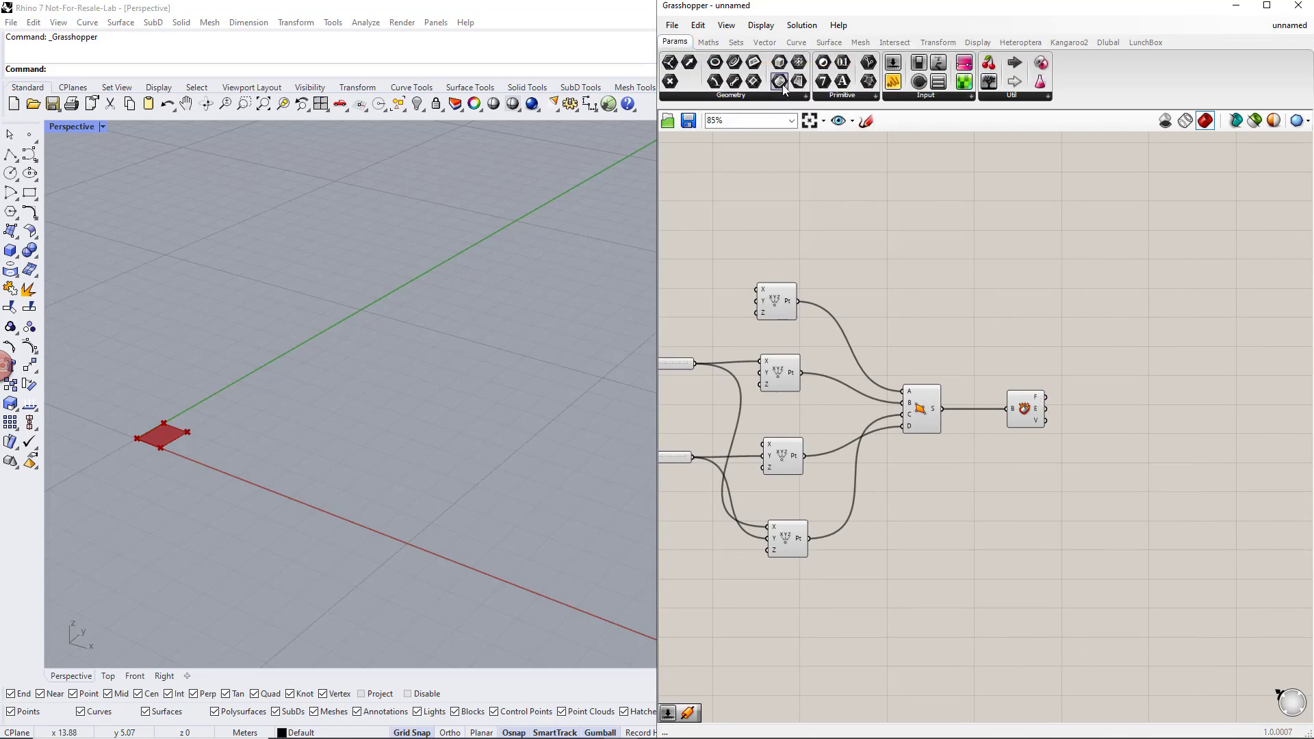
{"action": "left_click_drag", "start_coordinate": [784, 87], "coordinate": [1016, 278]}
{"action": "left_click_drag", "start_coordinate": [1108, 359], "coordinate": [1092, 366]}
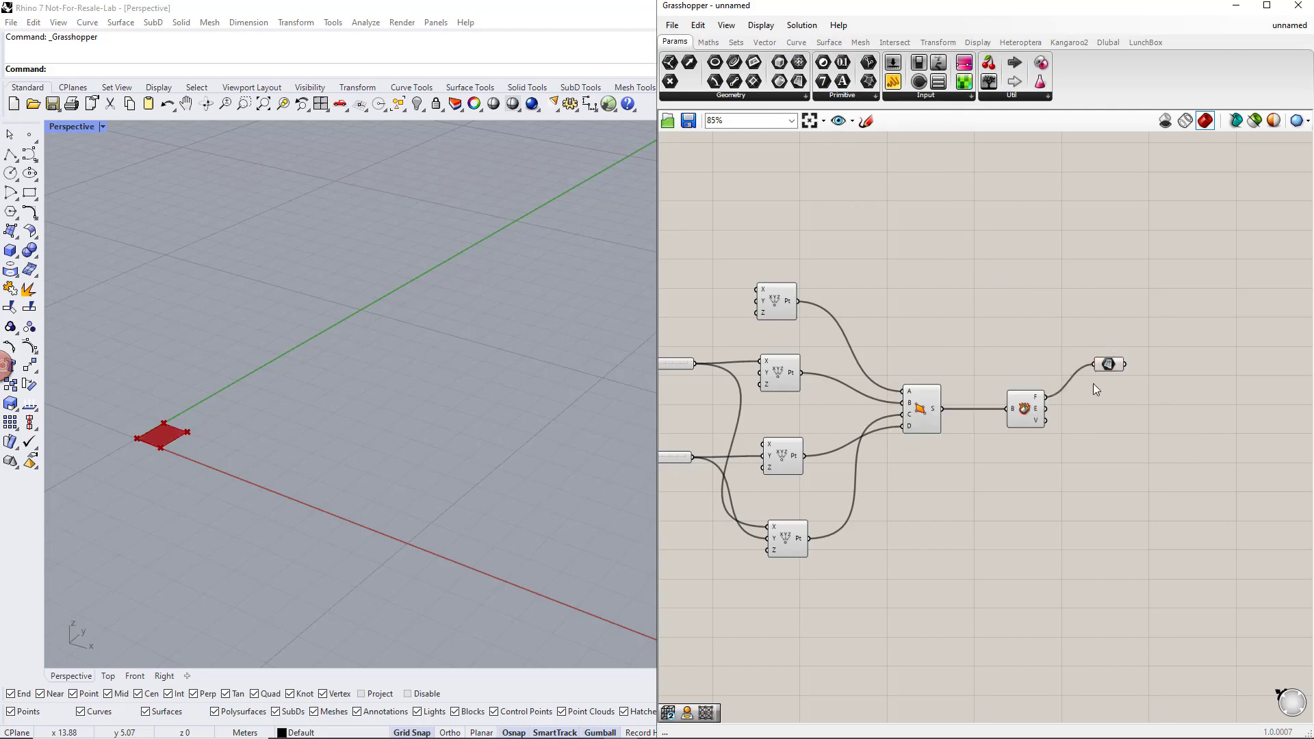
{"action": "mouse_move", "coordinate": [1036, 409]}
{"action": "mouse_move", "coordinate": [1109, 410]}
{"action": "left_mouse_down"}
{"action": "mouse_move", "coordinate": [1078, 411]}
{"action": "mouse_move", "coordinate": [1095, 408]}
{"action": "left_mouse_up"}
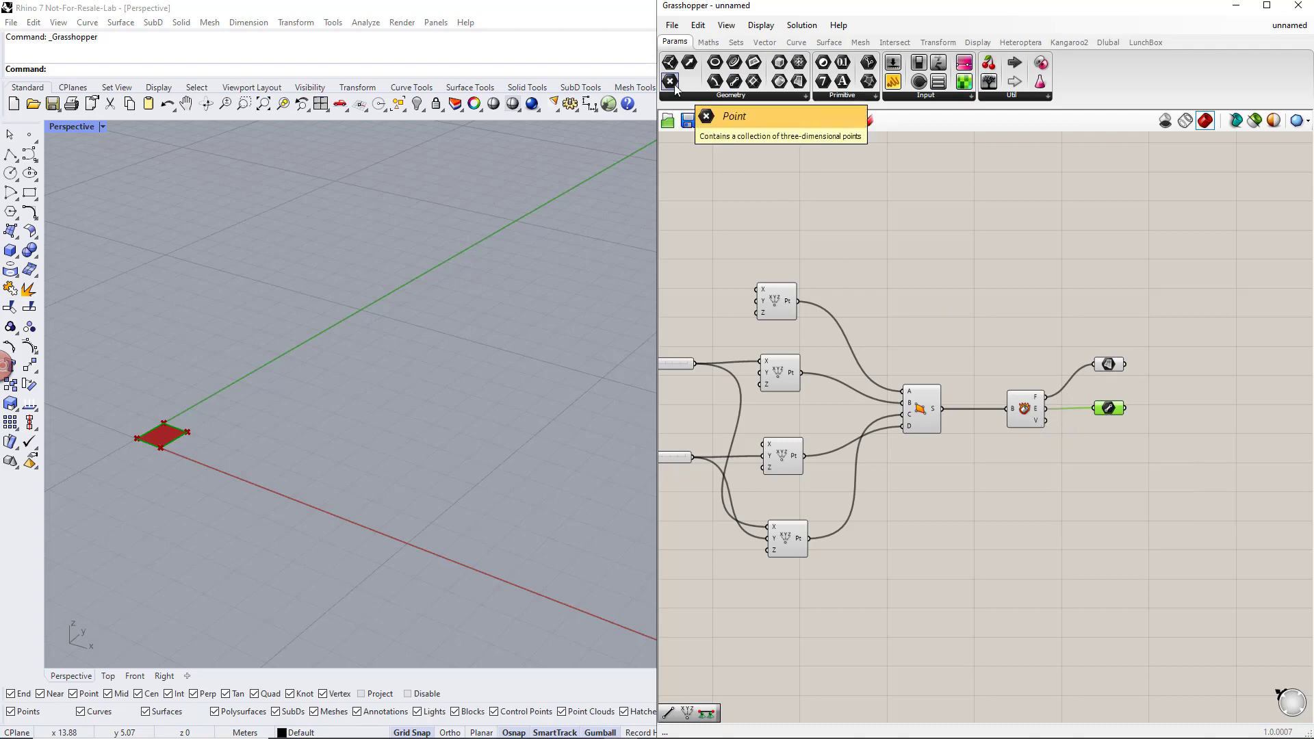
Step: Add a Point parameter fed by the V output of Deconstruct Brep, and highlight each of the three parameters' geometry
{"action": "left_click_drag", "start_coordinate": [672, 82], "coordinate": [983, 366]}
{"action": "left_click_drag", "start_coordinate": [1114, 450], "coordinate": [1115, 451]}
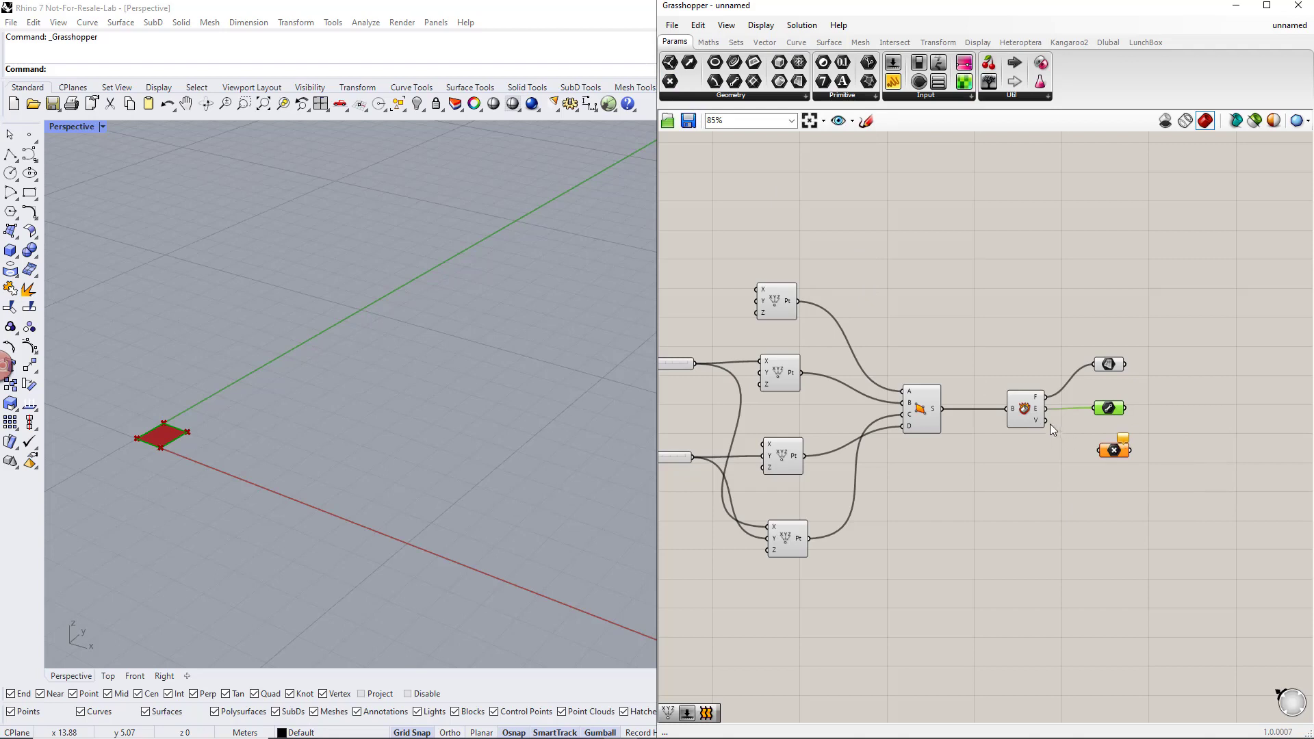
{"action": "left_click_drag", "start_coordinate": [1047, 421], "coordinate": [1098, 451]}
{"action": "left_click", "coordinate": [1115, 453]}
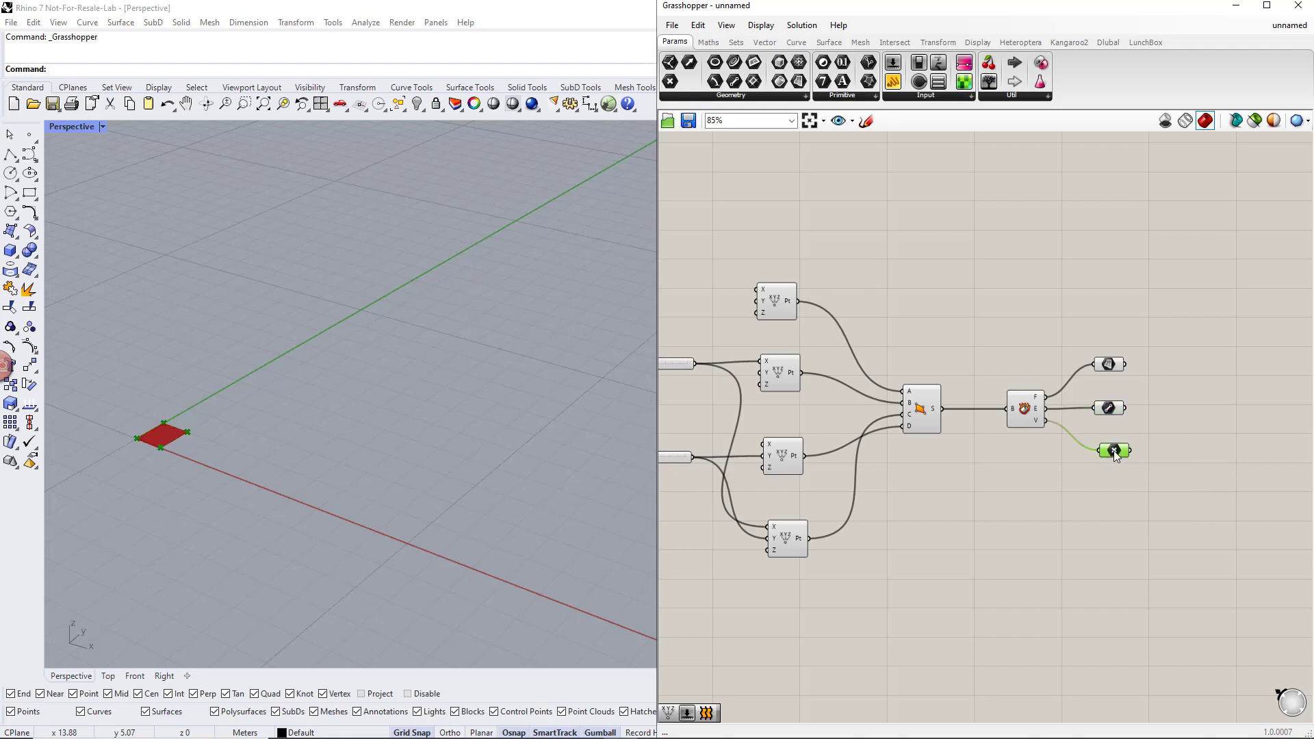
{"action": "left_click", "coordinate": [1108, 408]}
{"action": "left_click", "coordinate": [1112, 369]}
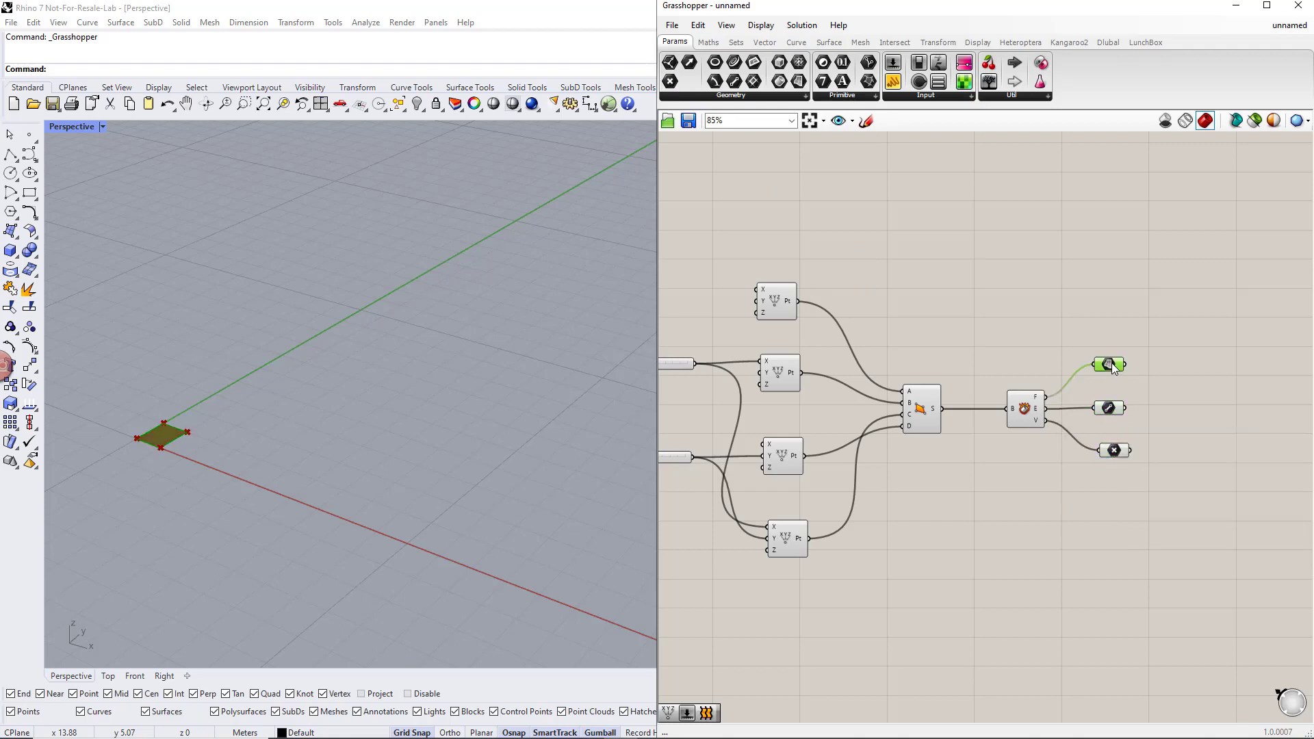
{"action": "left_click", "coordinate": [1197, 413]}
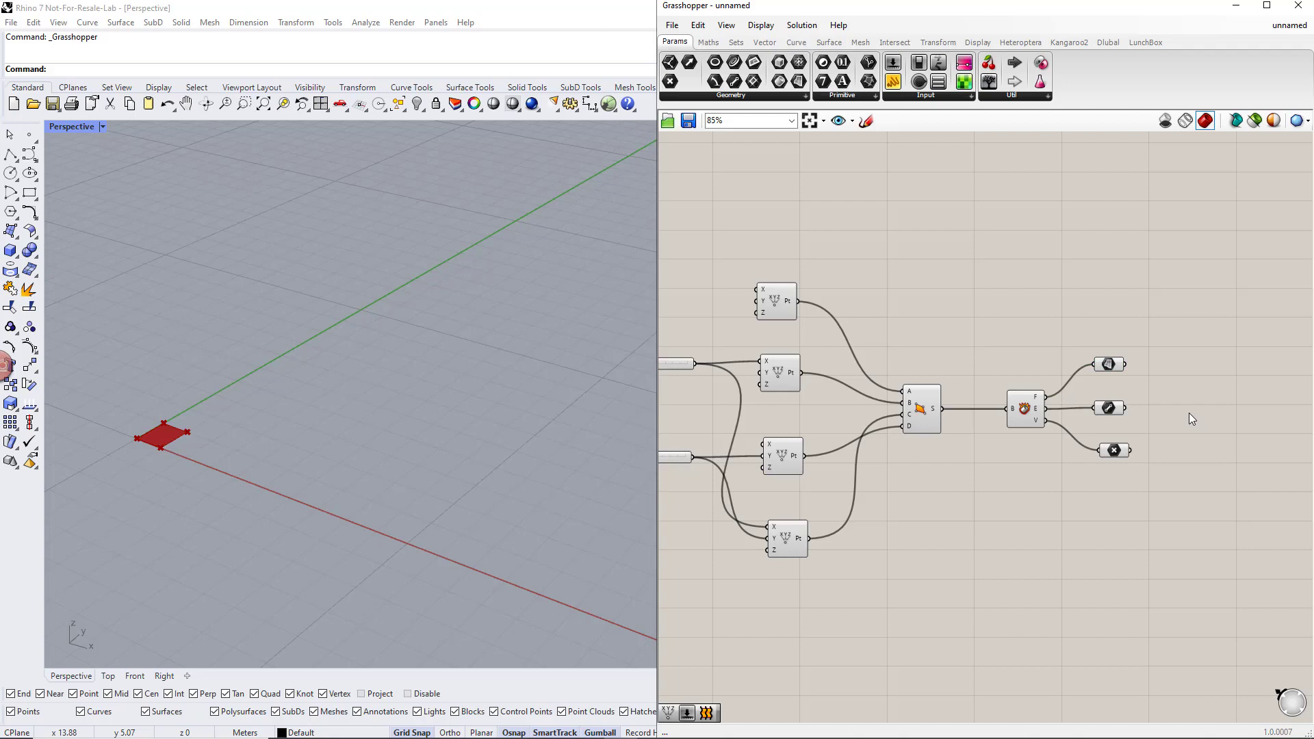
Step: Add a Dlubal Surface component beyond the three parameters and expand its More section
{"action": "right_click_drag", "start_coordinate": [1189, 408], "coordinate": [1075, 405]}
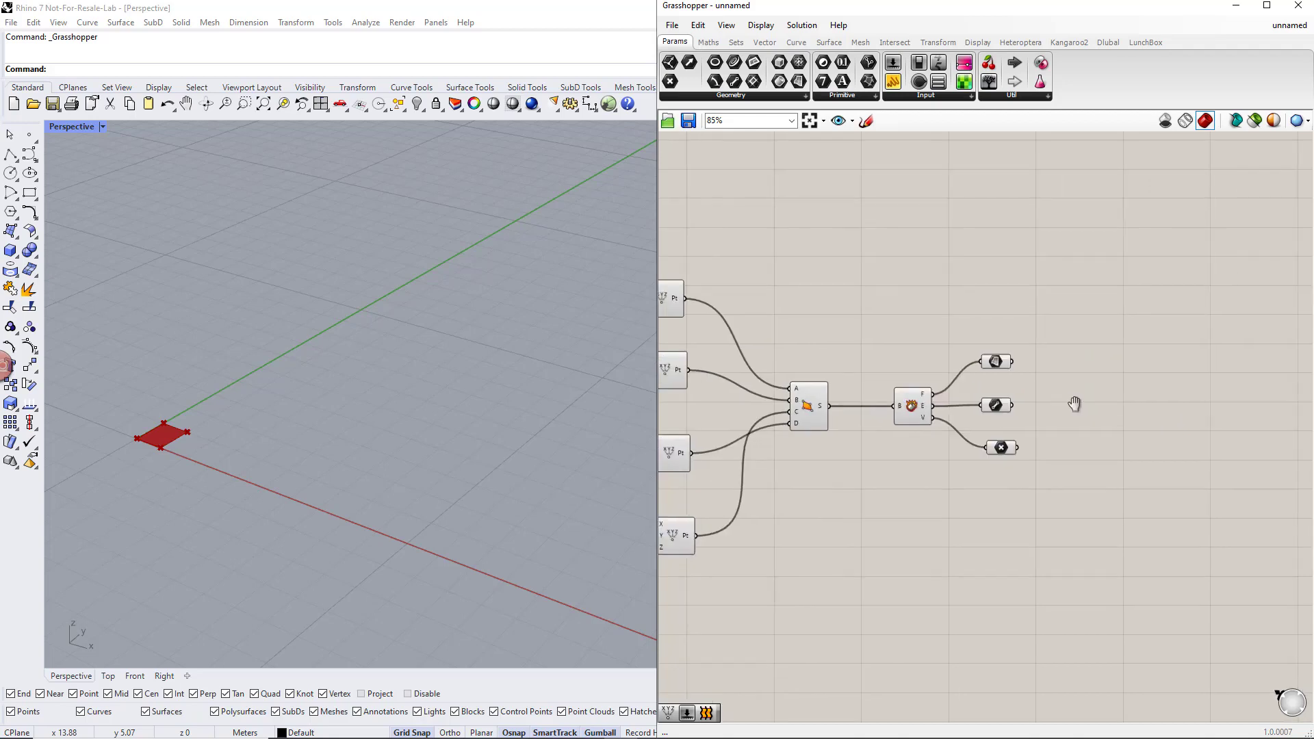
{"action": "left_click", "coordinate": [1112, 47]}
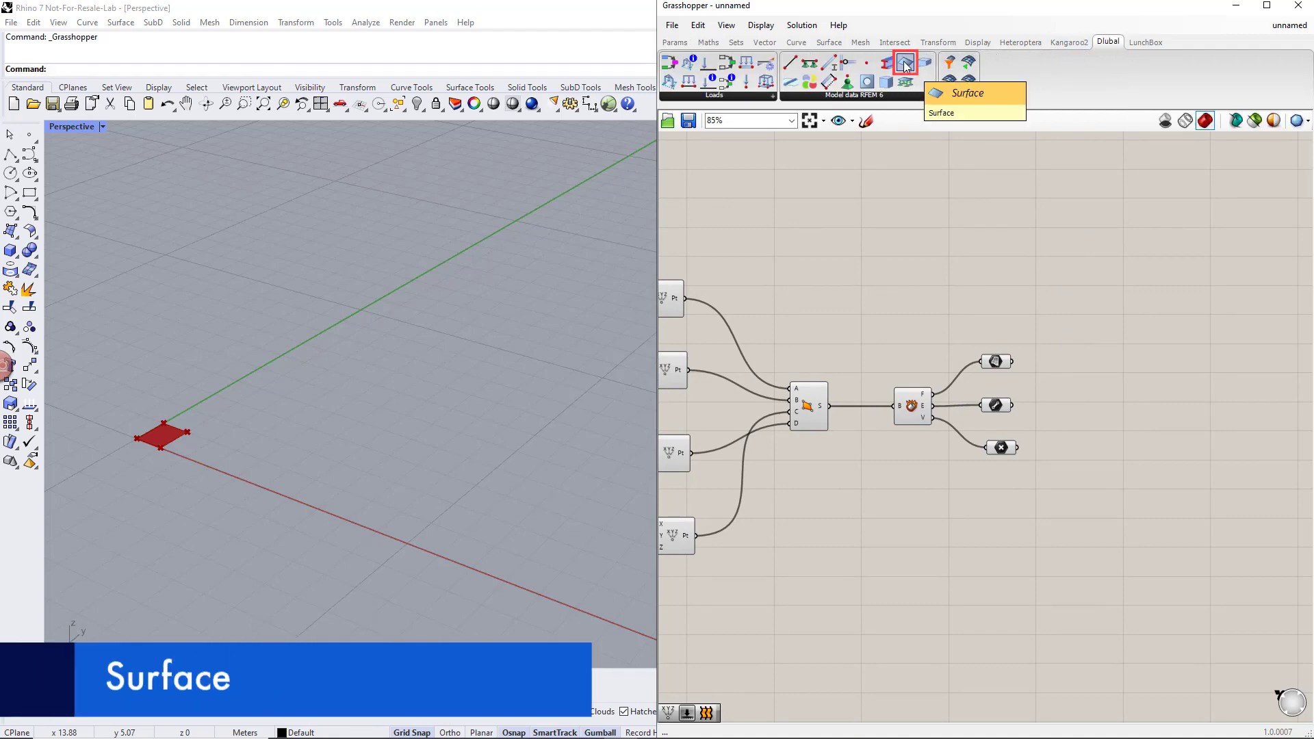
{"action": "left_click_drag", "start_coordinate": [905, 65], "coordinate": [1227, 400]}
{"action": "right_click_drag", "start_coordinate": [1219, 490], "coordinate": [1092, 457]}
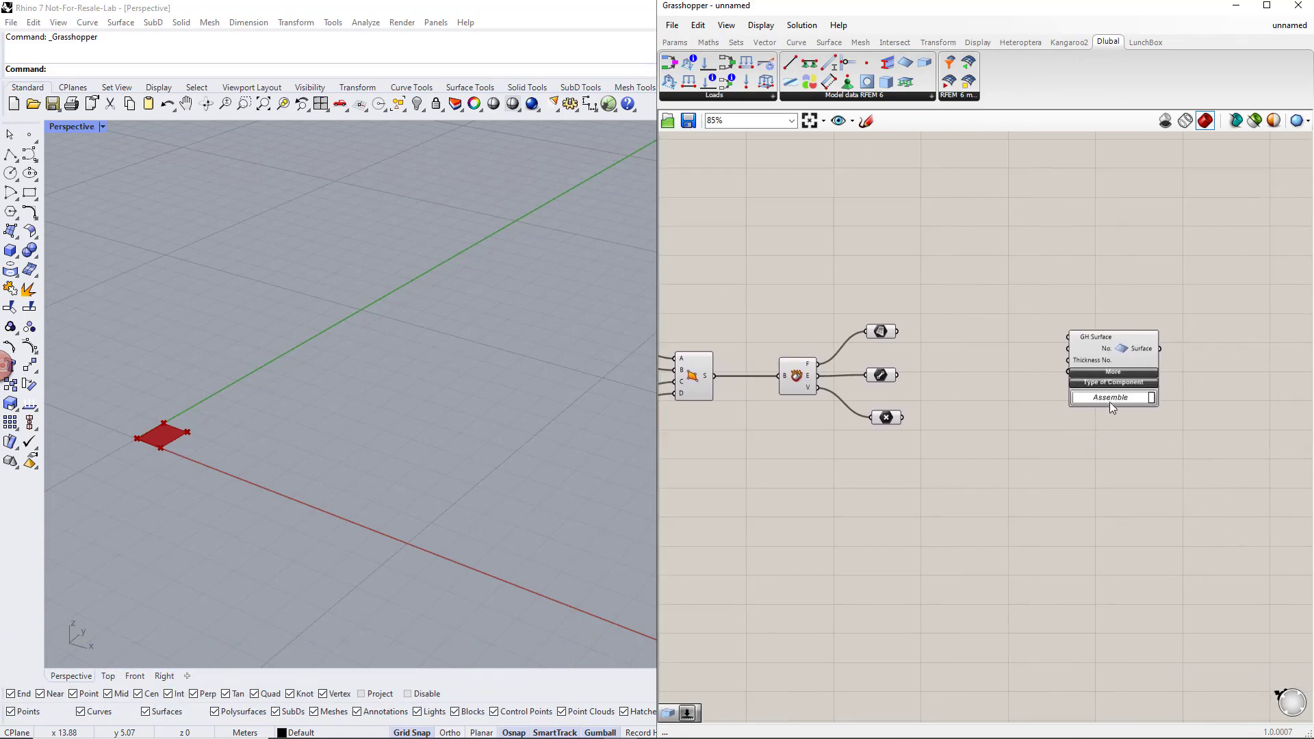
{"action": "left_click", "coordinate": [1106, 371]}
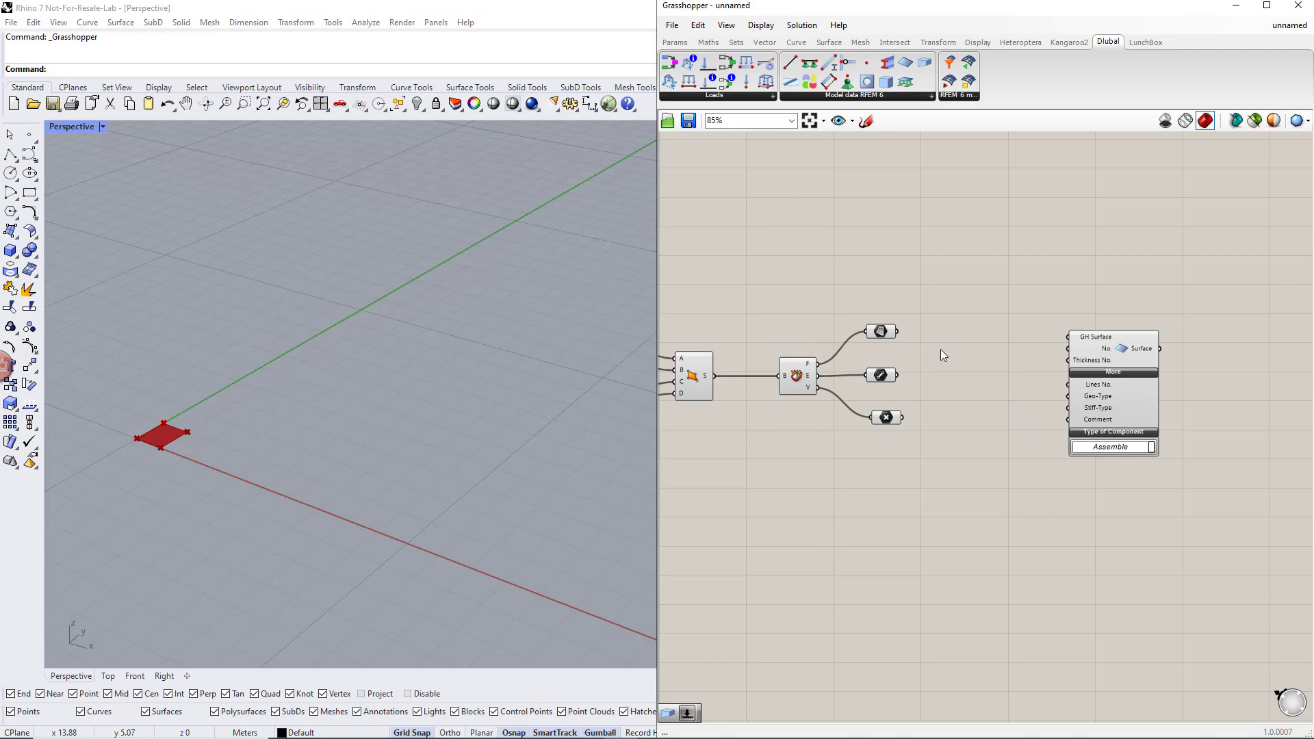
Step: Connect the Surface parameter to the GH Surface input of the Dlubal Surface component and move that component farther away
{"action": "left_click_drag", "start_coordinate": [897, 331], "coordinate": [1042, 339]}
{"action": "left_click_drag", "start_coordinate": [1108, 386], "coordinate": [1170, 380]}
{"action": "left_click", "coordinate": [1102, 412]}
Step: Add a slider with value 1 named Surface No., connect it to the Surface component's No. input, and place it above
{"action": "right_click_drag", "start_coordinate": [1102, 412], "coordinate": [1059, 411]}
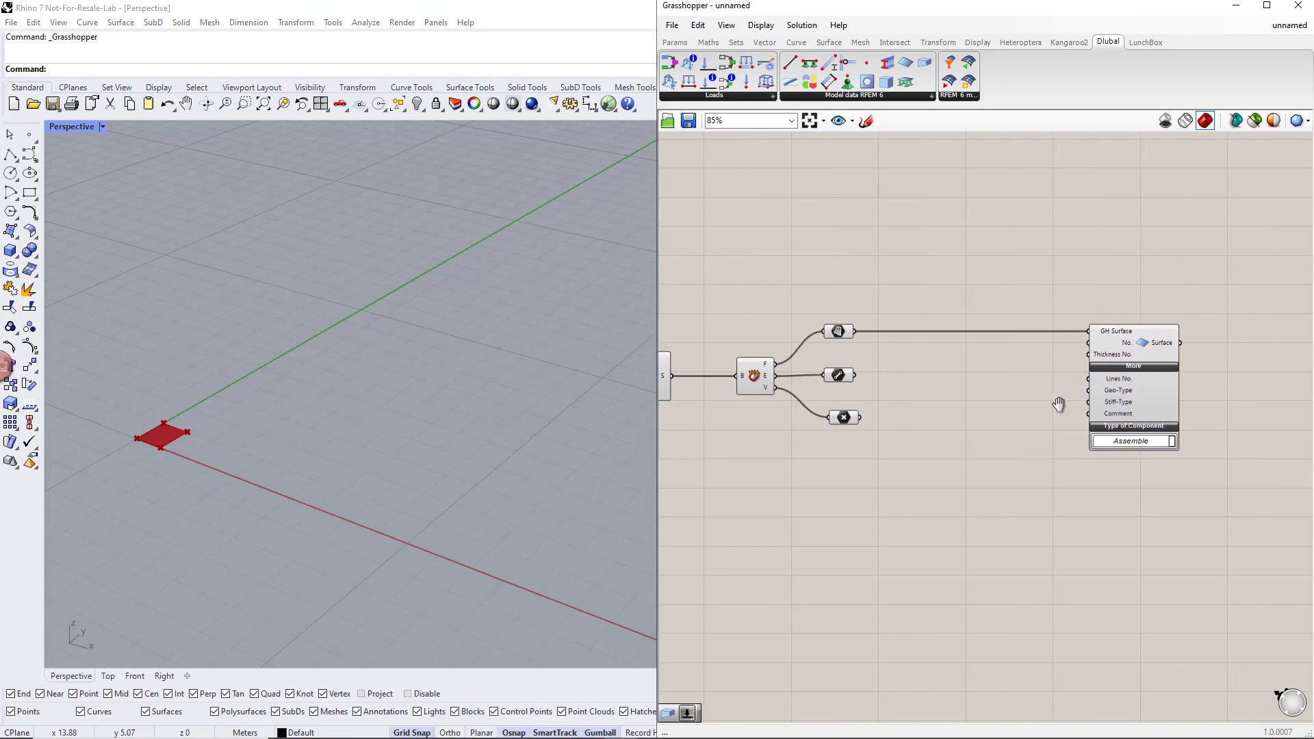
{"action": "double_click", "coordinate": [1028, 285]}
{"action": "type", "text": "slider"}
{"action": "key", "text": "Return"}
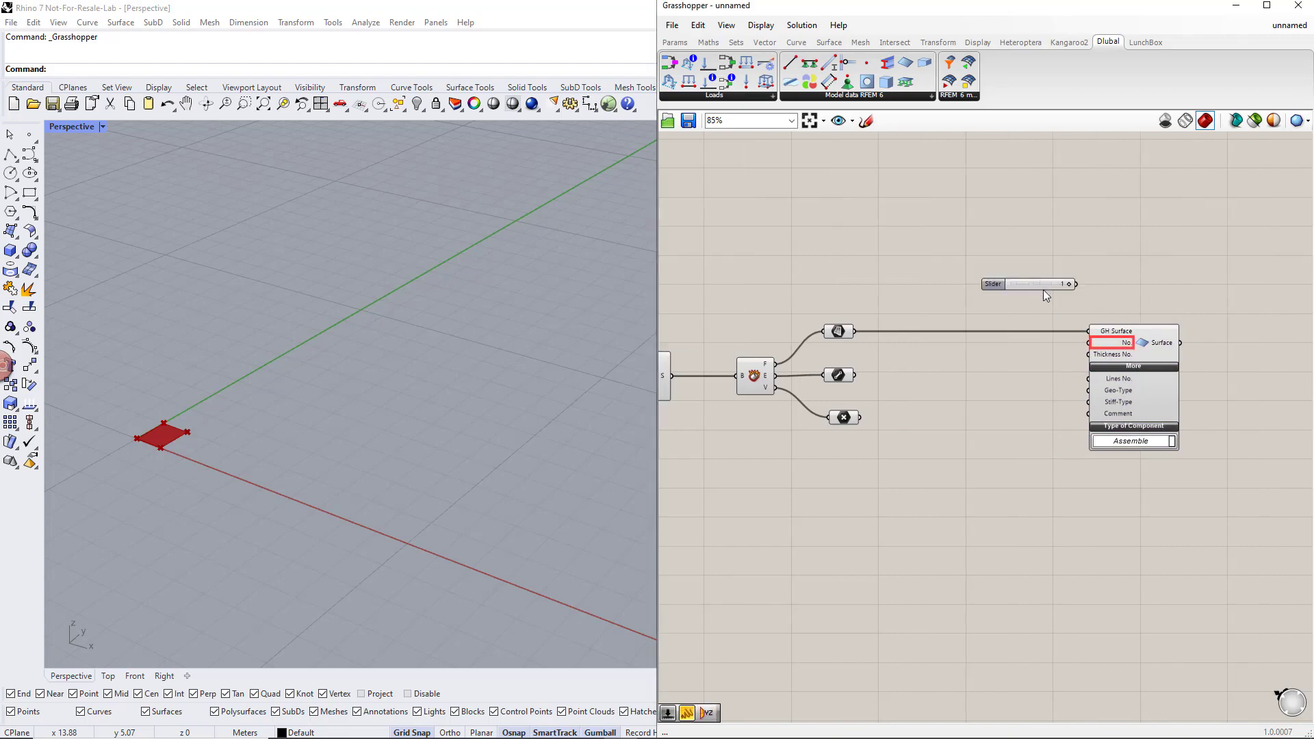
{"action": "left_click_drag", "start_coordinate": [1078, 286], "coordinate": [1089, 342]}
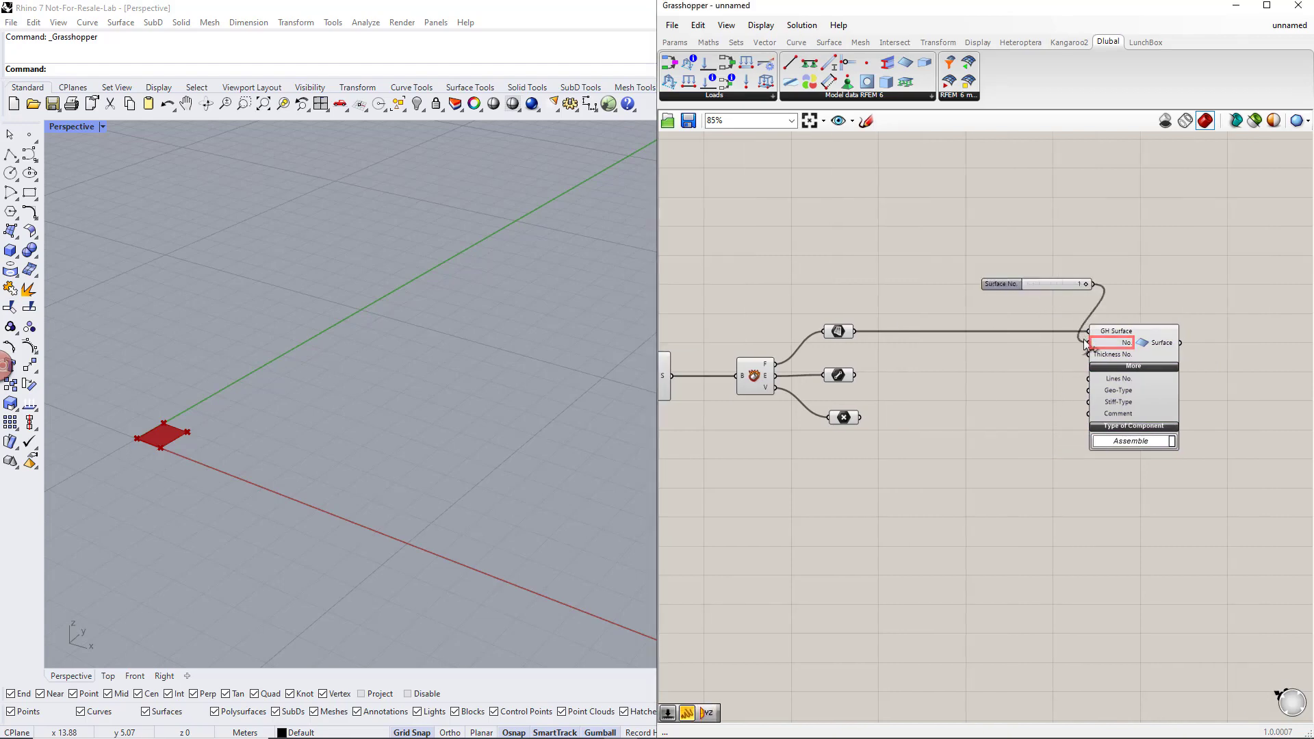
{"action": "left_click", "coordinate": [1057, 282]}
{"action": "left_click_drag", "start_coordinate": [990, 282], "coordinate": [988, 278]}
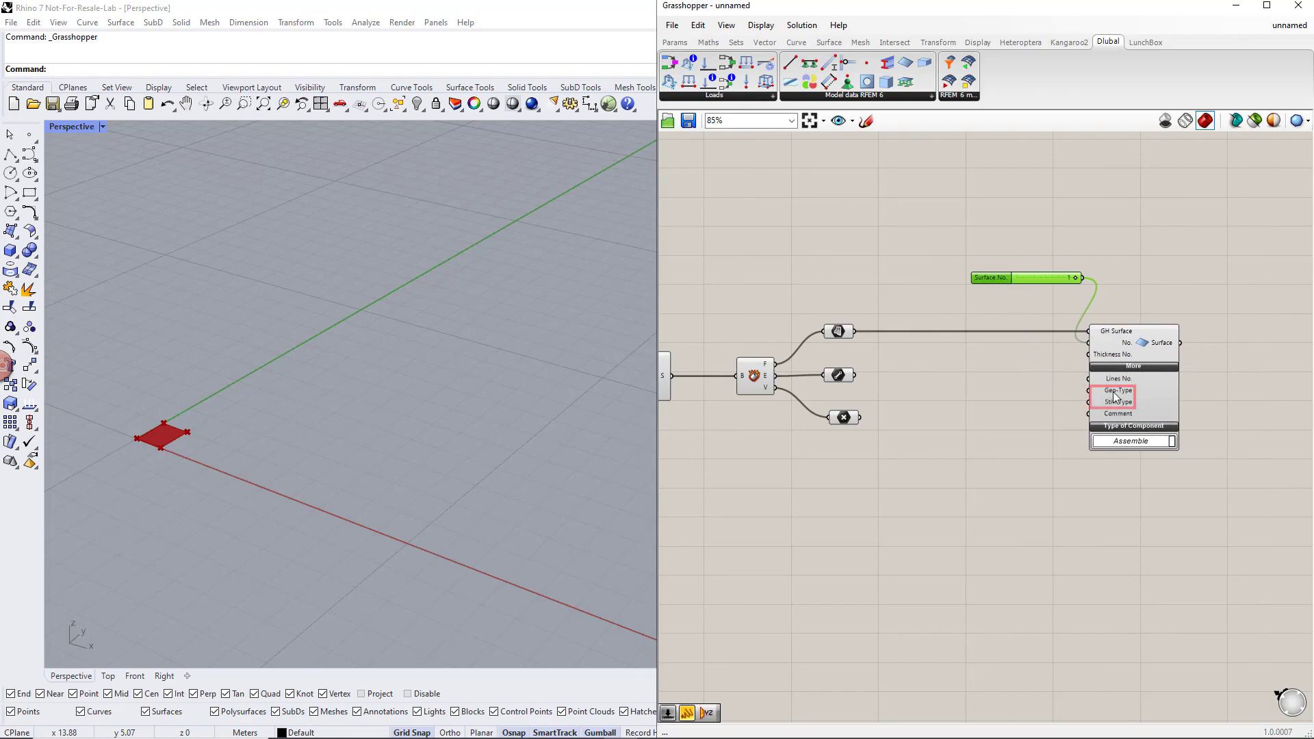
Step: Add two Value Lists and connect them to the Geo-Type and Stiff-Type inputs of the Surface component
{"action": "double_click", "coordinate": [1000, 398]}
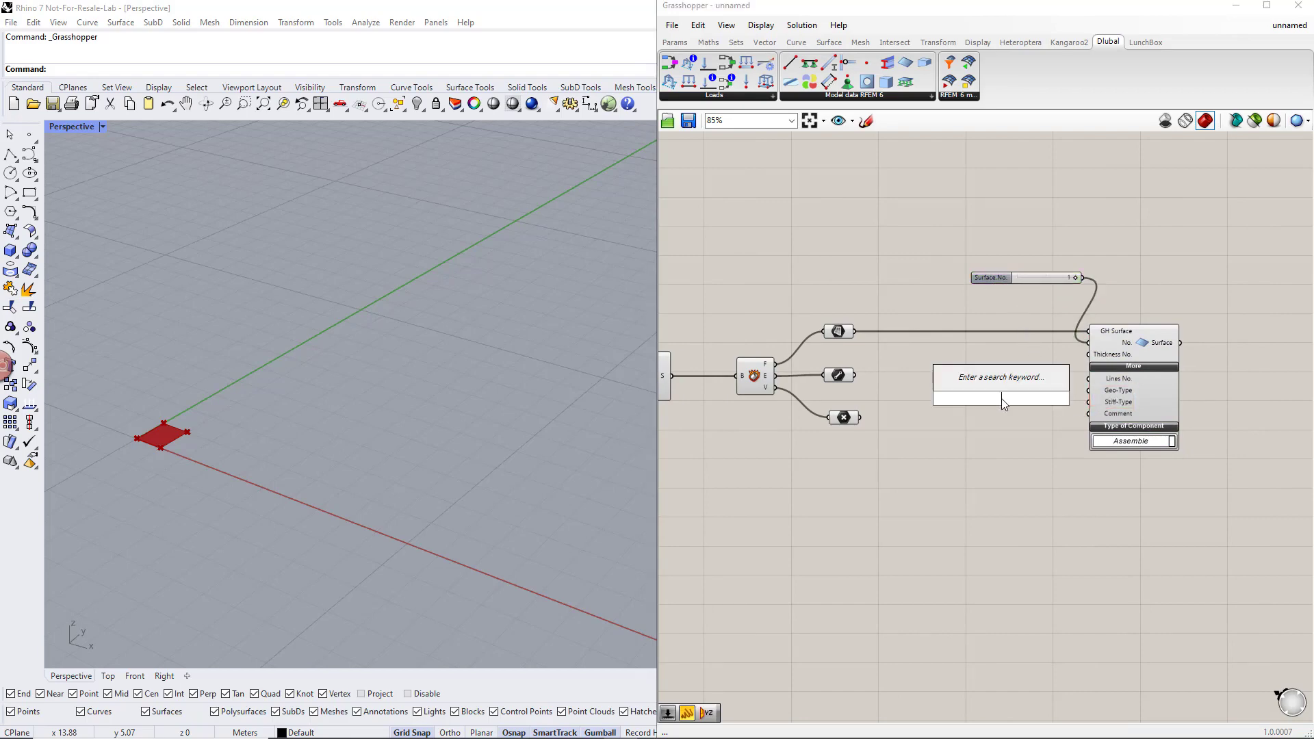
{"action": "type", "text": "value"}
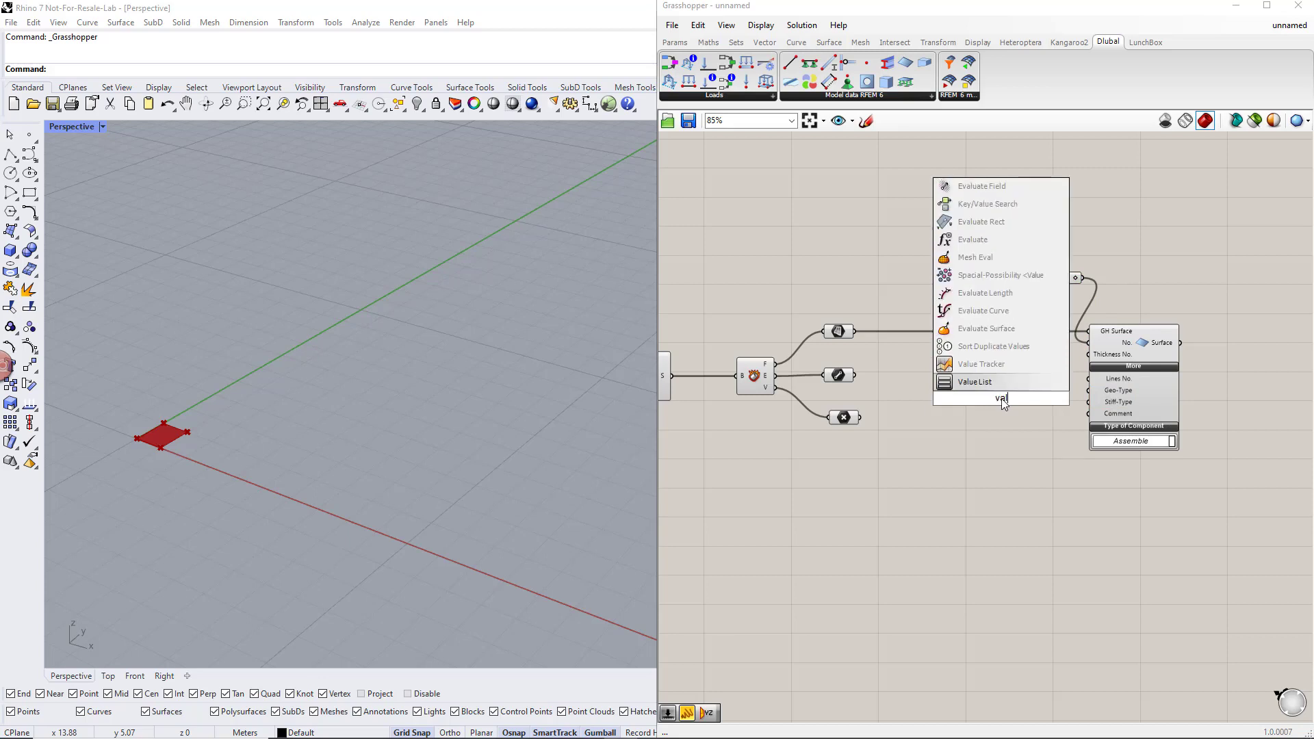
{"action": "left_click", "coordinate": [1005, 370]}
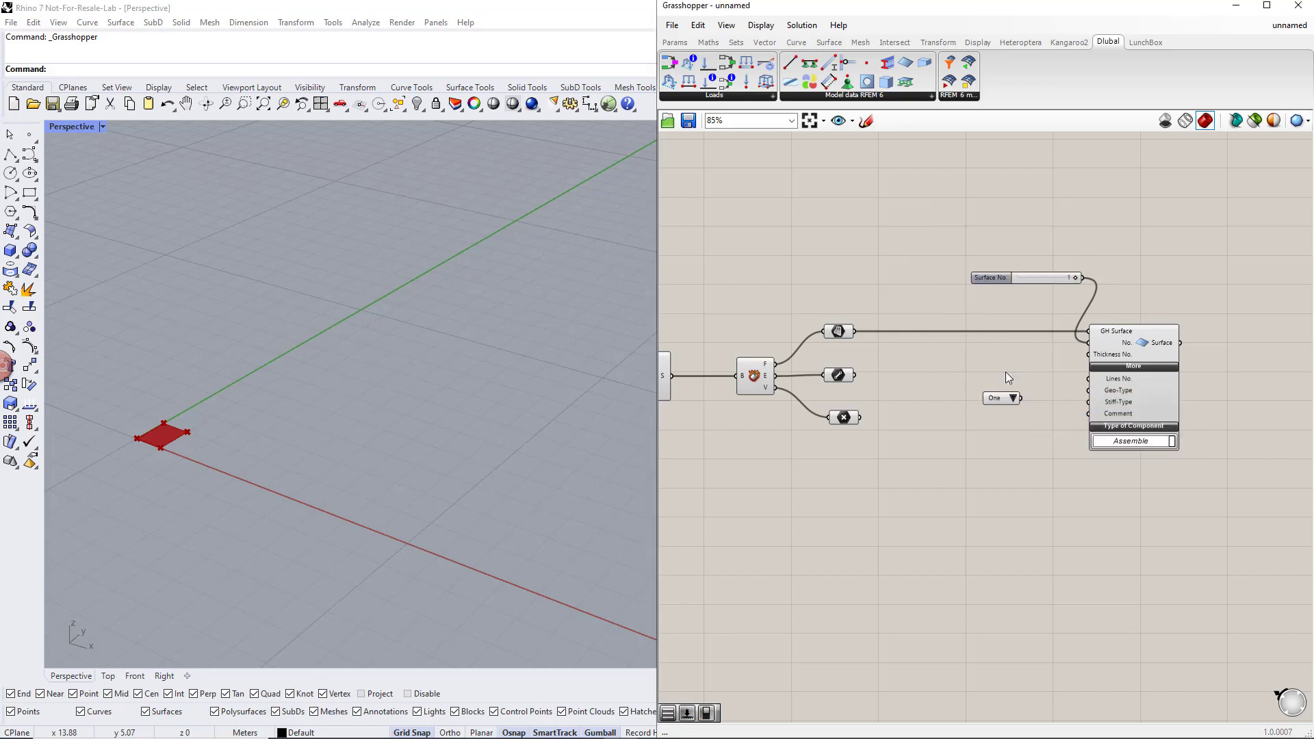
{"action": "mouse_move", "coordinate": [1020, 400]}
{"action": "left_mouse_down"}
{"action": "mouse_move", "coordinate": [1088, 391]}
{"action": "mouse_move", "coordinate": [996, 397]}
{"action": "mouse_move", "coordinate": [1000, 420]}
{"action": "mouse_move", "coordinate": [1088, 403]}
{"action": "mouse_move", "coordinate": [1033, 416]}
{"action": "left_mouse_up"}
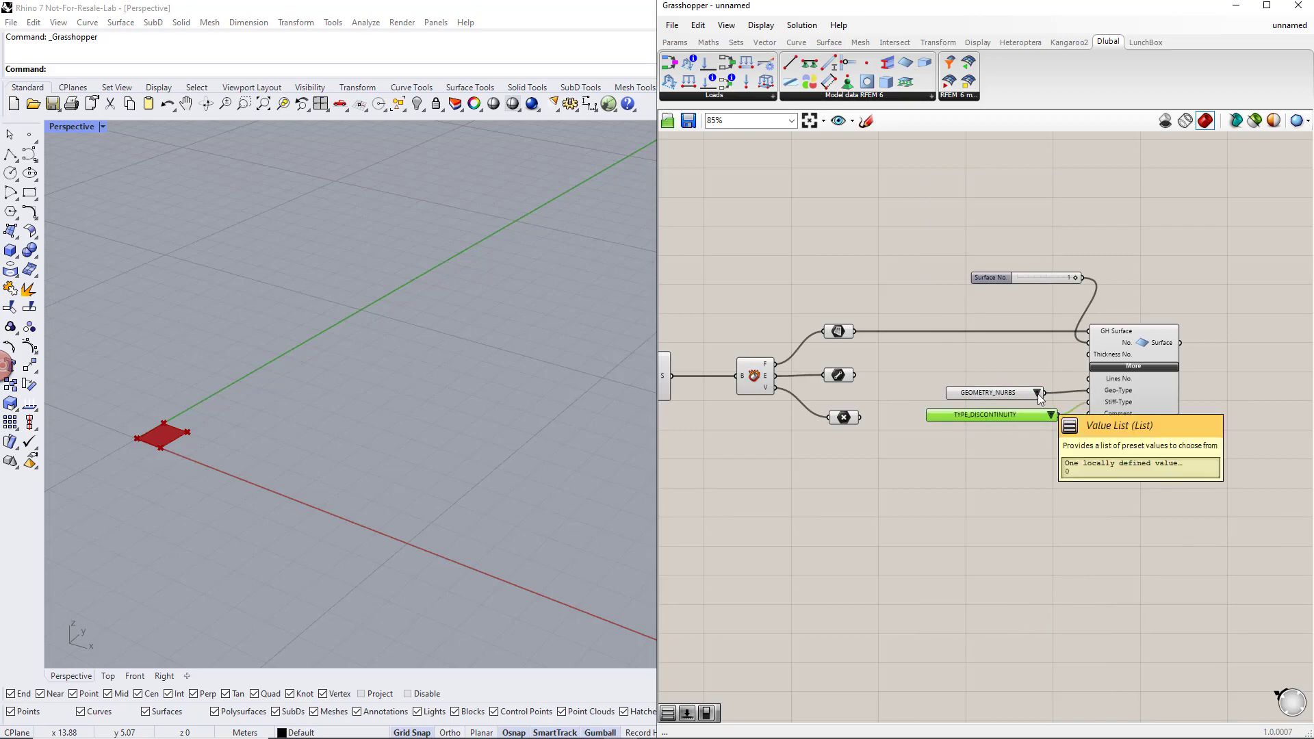
Step: Set the geometry type list to GEOMETRY_PLANE and the stiffness type list to TYPE_STANDARD
{"action": "left_click", "coordinate": [1038, 392]}
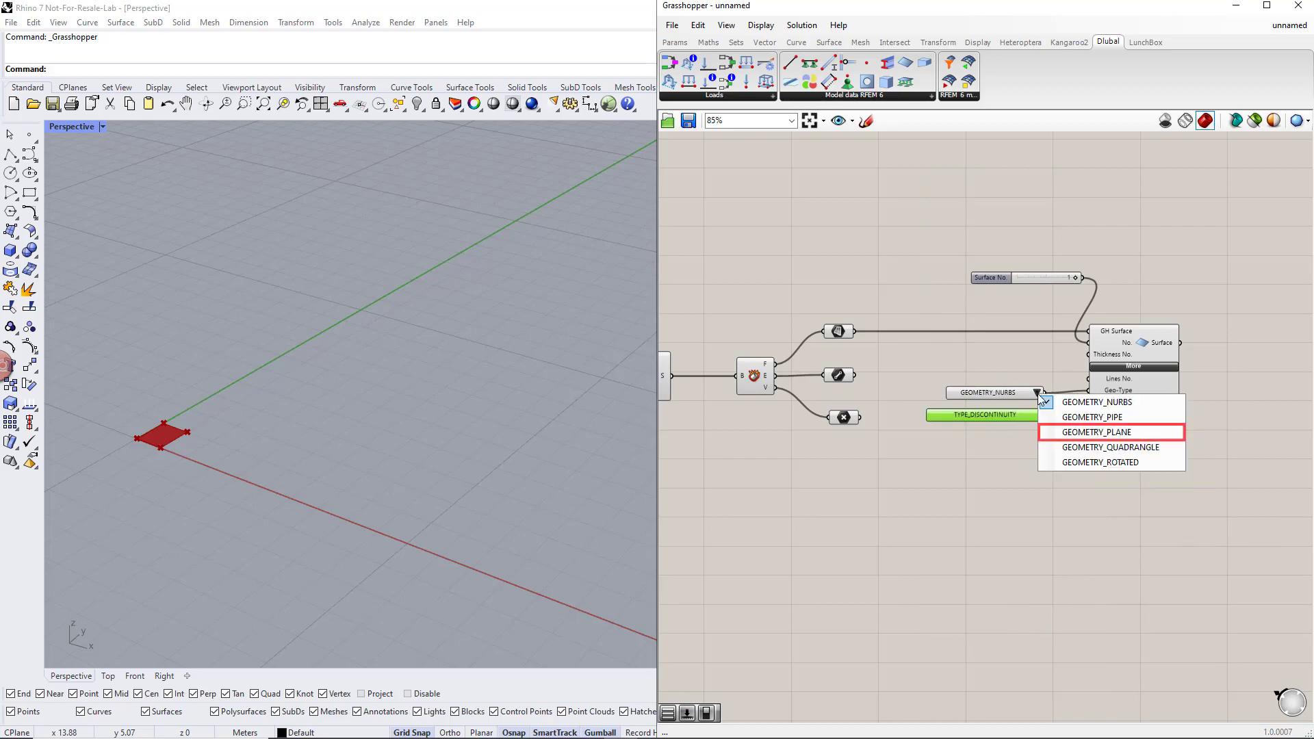
{"action": "left_click", "coordinate": [1061, 431]}
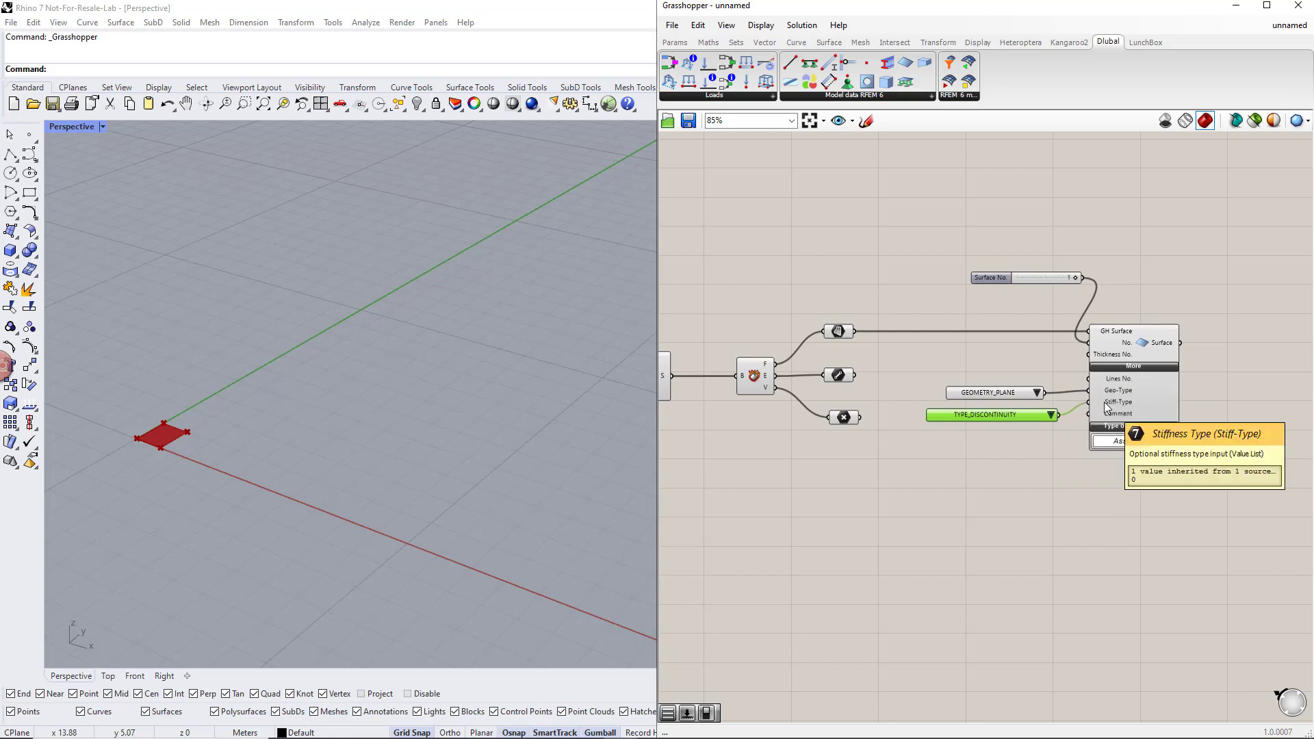
{"action": "left_click", "coordinate": [1051, 415]}
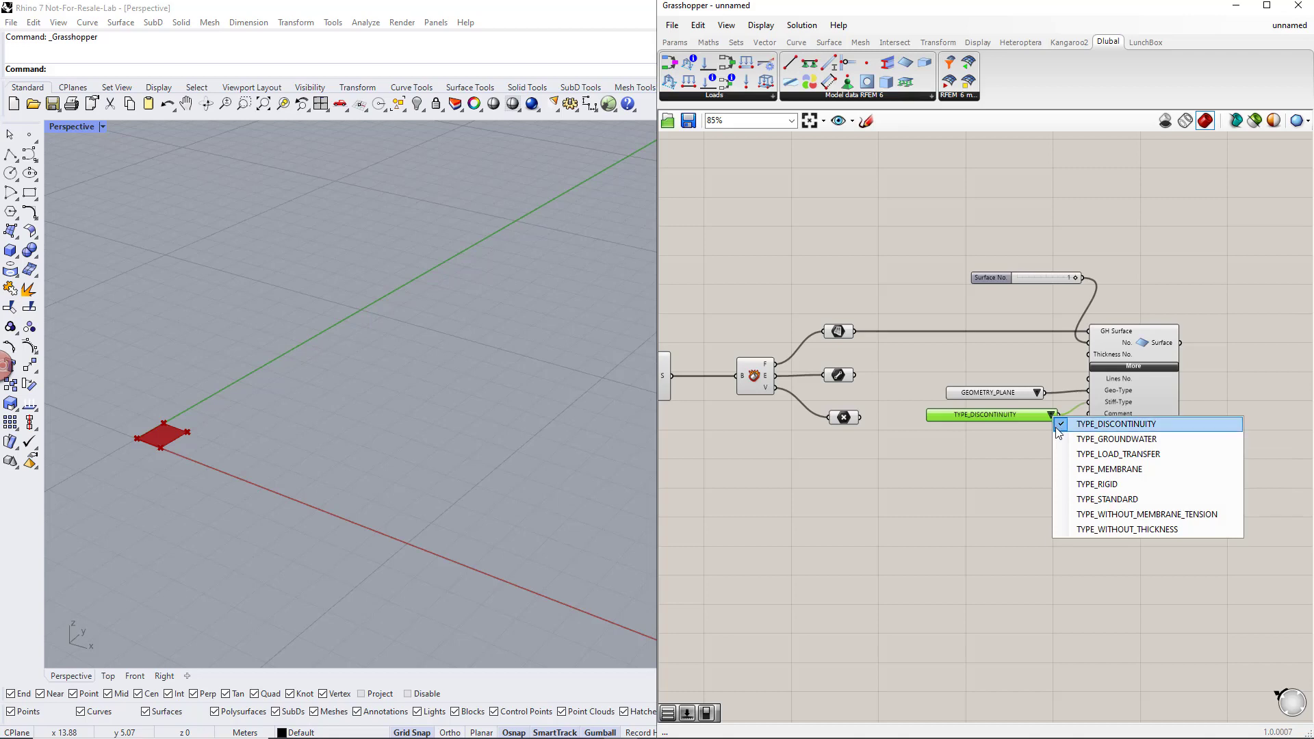
{"action": "left_click", "coordinate": [1078, 500]}
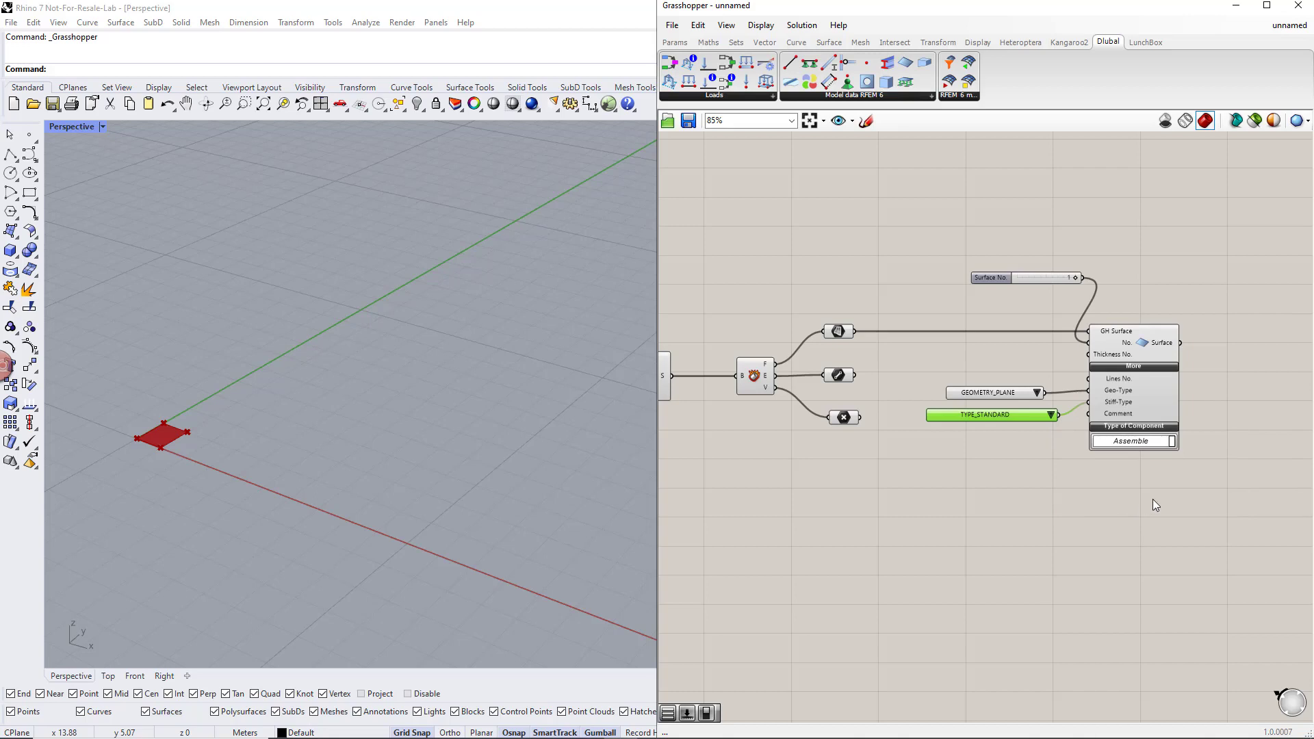
Step: Move the Surface component together with its slider and value lists farther from the deconstructed geometry parameters
{"action": "left_click_drag", "start_coordinate": [1153, 499], "coordinate": [917, 268]}
{"action": "left_click_drag", "start_coordinate": [1125, 405], "coordinate": [1264, 403]}
{"action": "right_click_drag", "start_coordinate": [1264, 403], "coordinate": [1115, 425]}
{"action": "left_click", "coordinate": [1042, 384]}
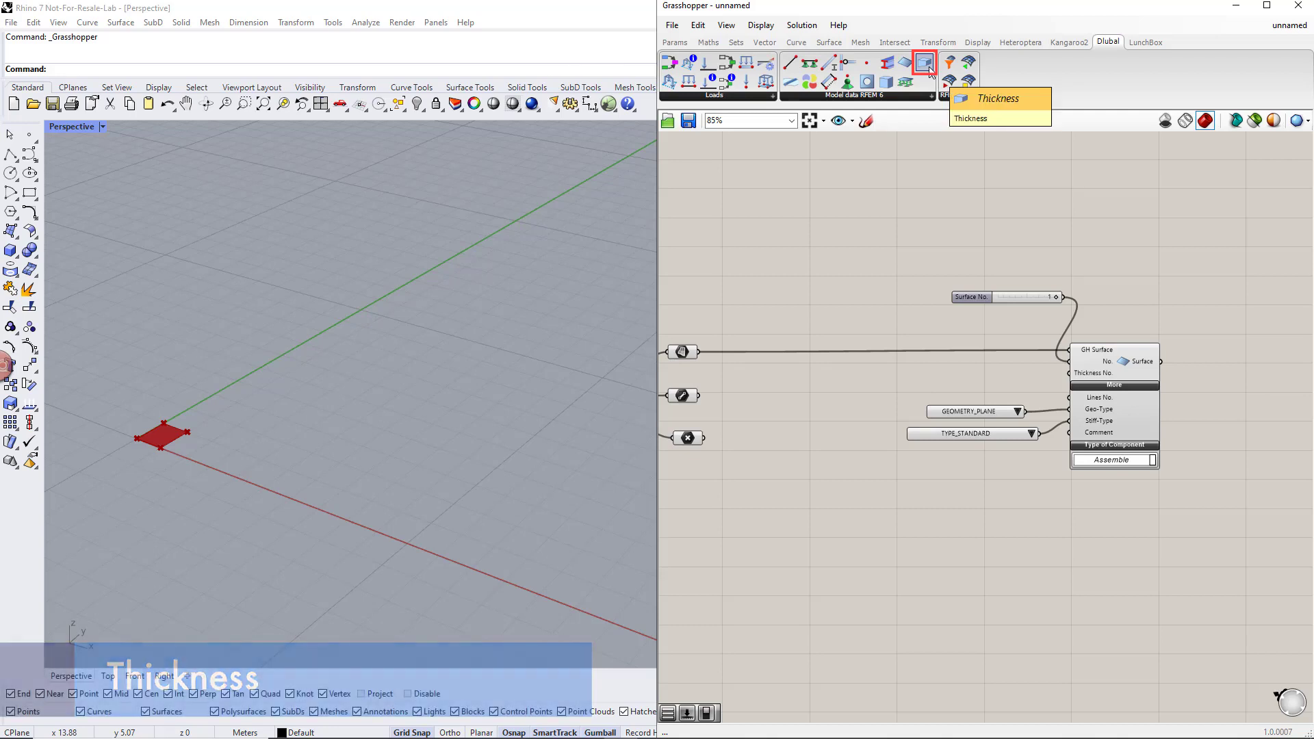
Step: Add a Dlubal Thickness component above the Surface No. slider
{"action": "left_click_drag", "start_coordinate": [931, 71], "coordinate": [943, 135]}
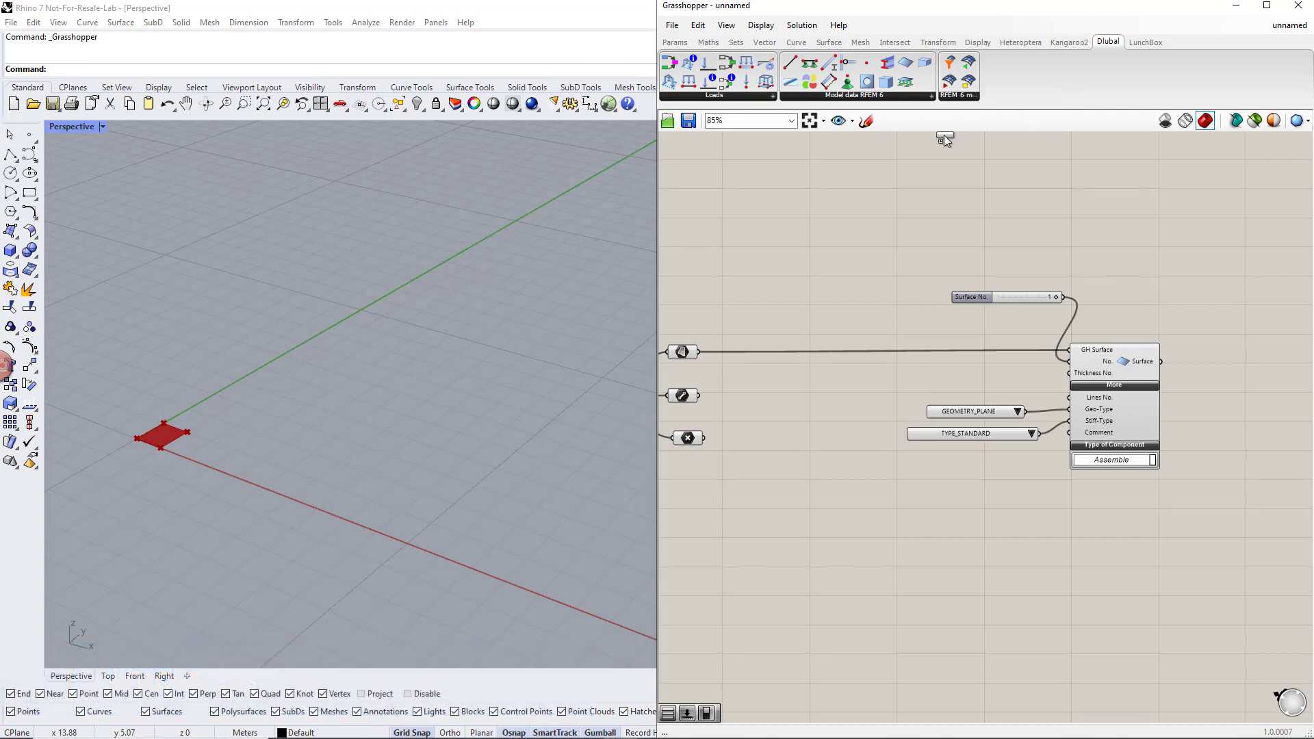
{"action": "left_click_drag", "start_coordinate": [946, 244], "coordinate": [940, 237]}
{"action": "right_click_drag", "start_coordinate": [1013, 326], "coordinate": [1050, 391]}
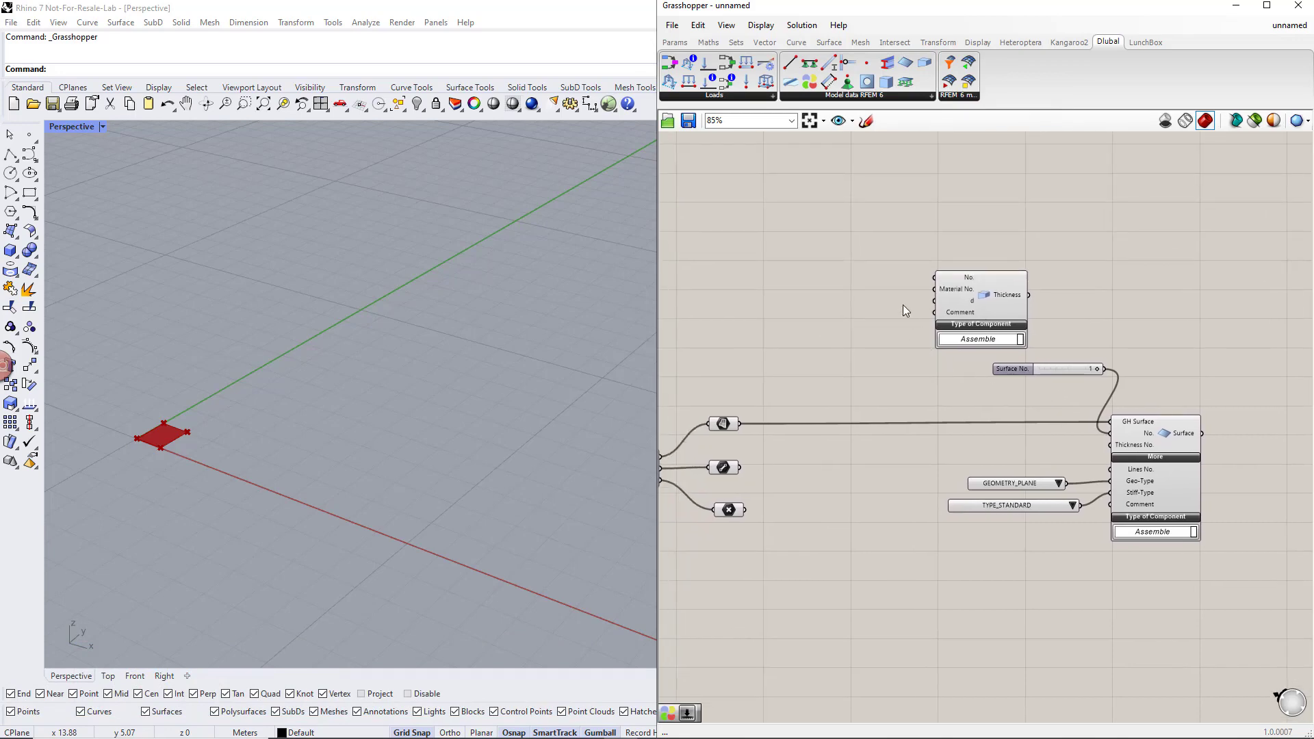
Step: Add a slider with value 1 named Thickness No. and connect it to the Thickness component's No. input
{"action": "double_click", "coordinate": [854, 231]}
{"action": "type", "text": "1"}
{"action": "key", "text": "Return"}
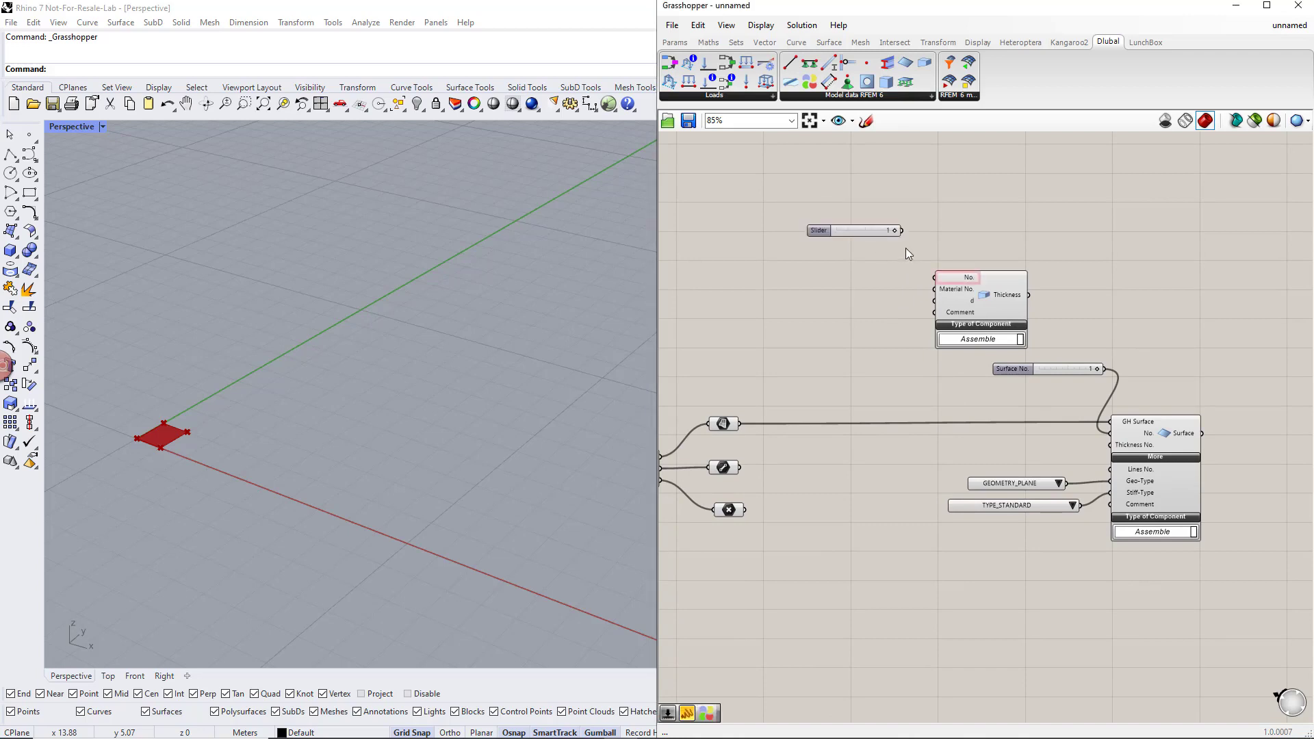
{"action": "left_click_drag", "start_coordinate": [902, 230], "coordinate": [935, 278]}
Step: Add a second slider with value 1 named Thickness d and connect it to the Thickness component's d input
{"action": "left_click_drag", "start_coordinate": [935, 302], "coordinate": [857, 325]}
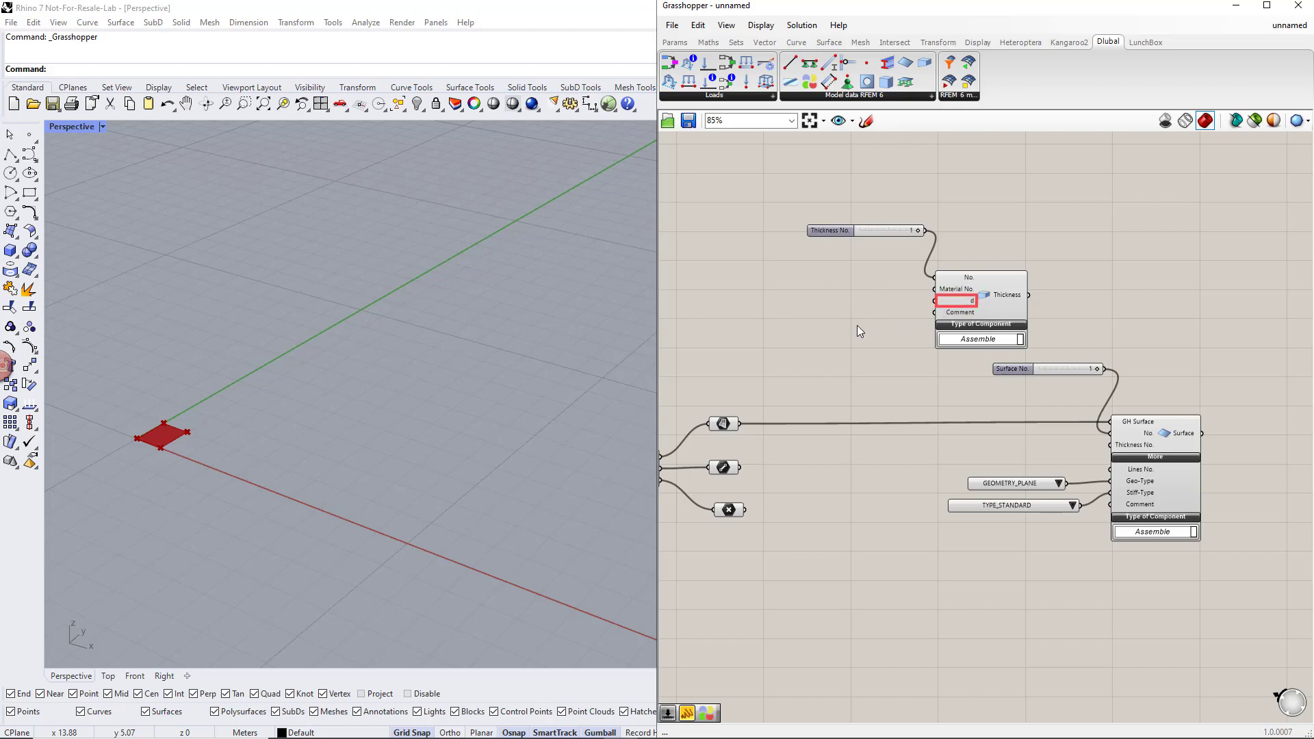
{"action": "type", "text": "1"}
{"action": "key", "text": "Return"}
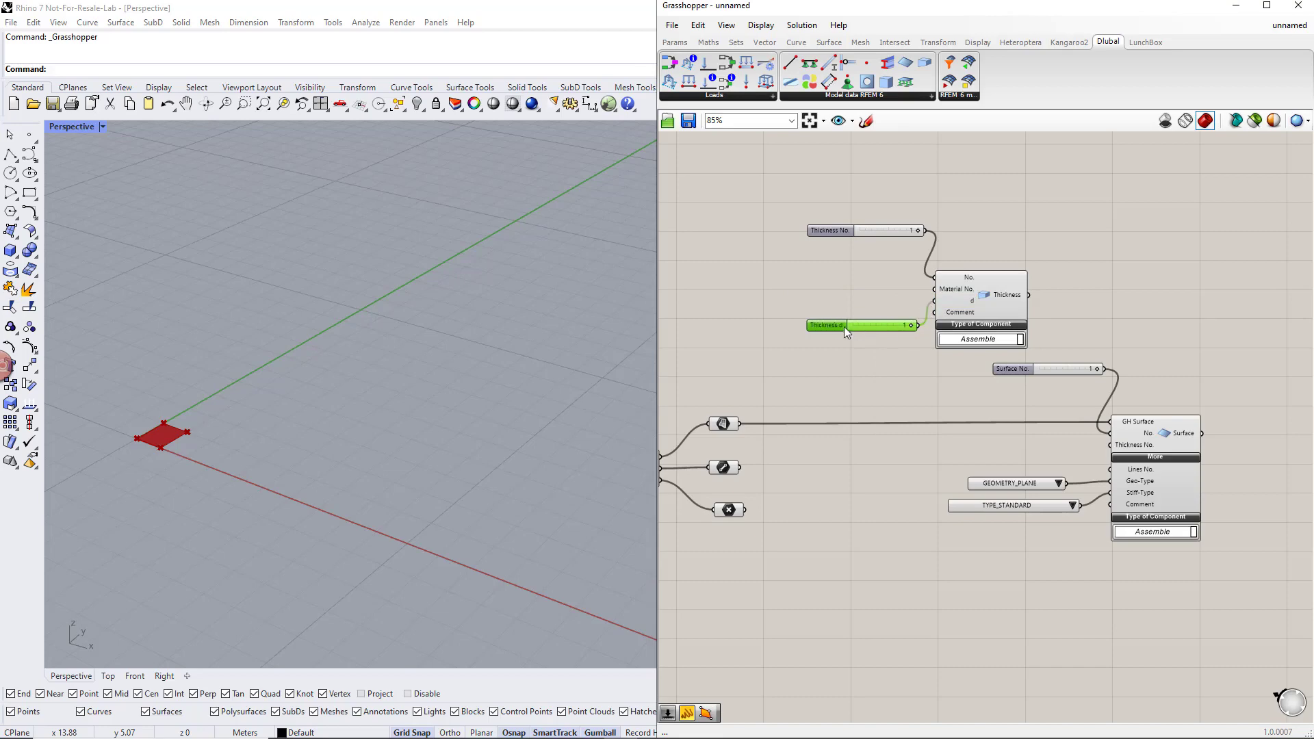
Step: Switch the Thickness d slider to decimal numbers and set its value to 0.2
{"action": "right_click", "coordinate": [836, 326]}
{"action": "mouse_move", "coordinate": [881, 366]}
{"action": "left_click", "coordinate": [1022, 368]}
{"action": "scroll", "coordinate": [902, 325], "scroll_direction": "up", "scroll_amount": 3}
{"action": "double_click", "coordinate": [900, 325]}
{"action": "type", "text": "0.2"}
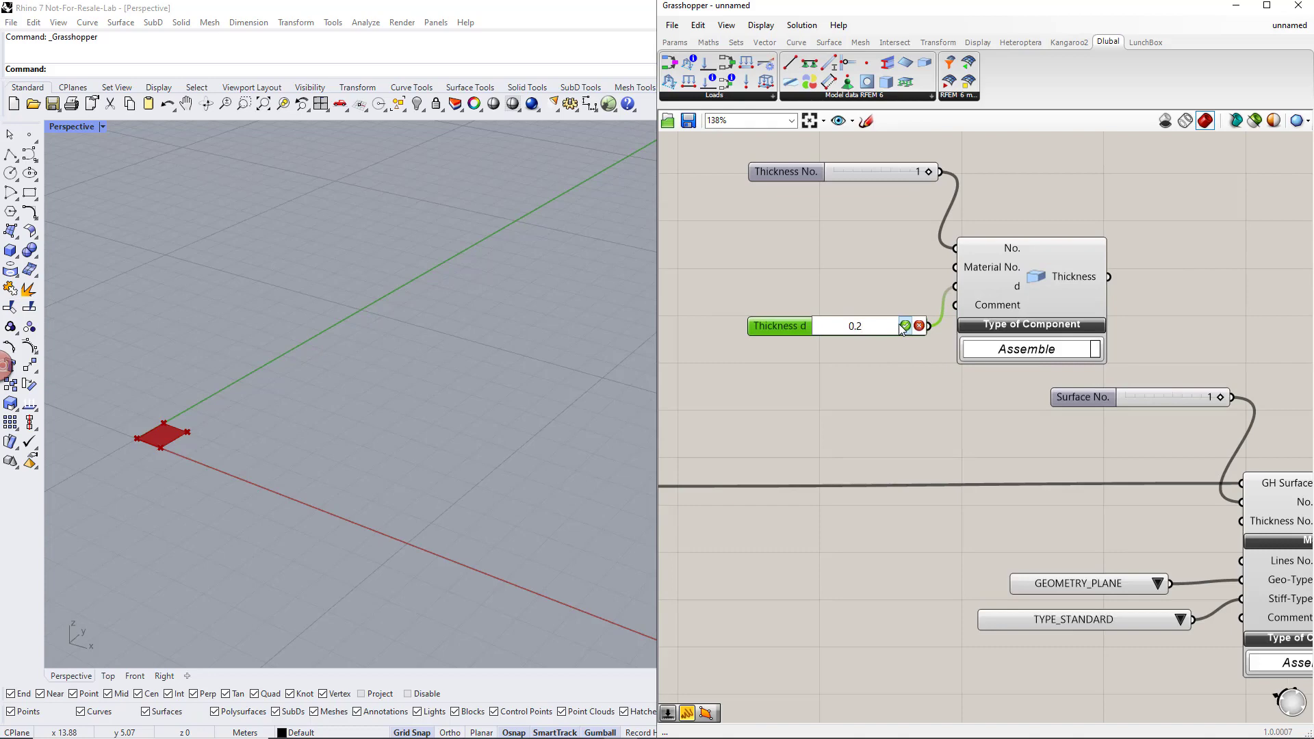
{"action": "key", "text": "Return"}
{"action": "scroll", "coordinate": [898, 324], "scroll_direction": "down", "scroll_amount": 2}
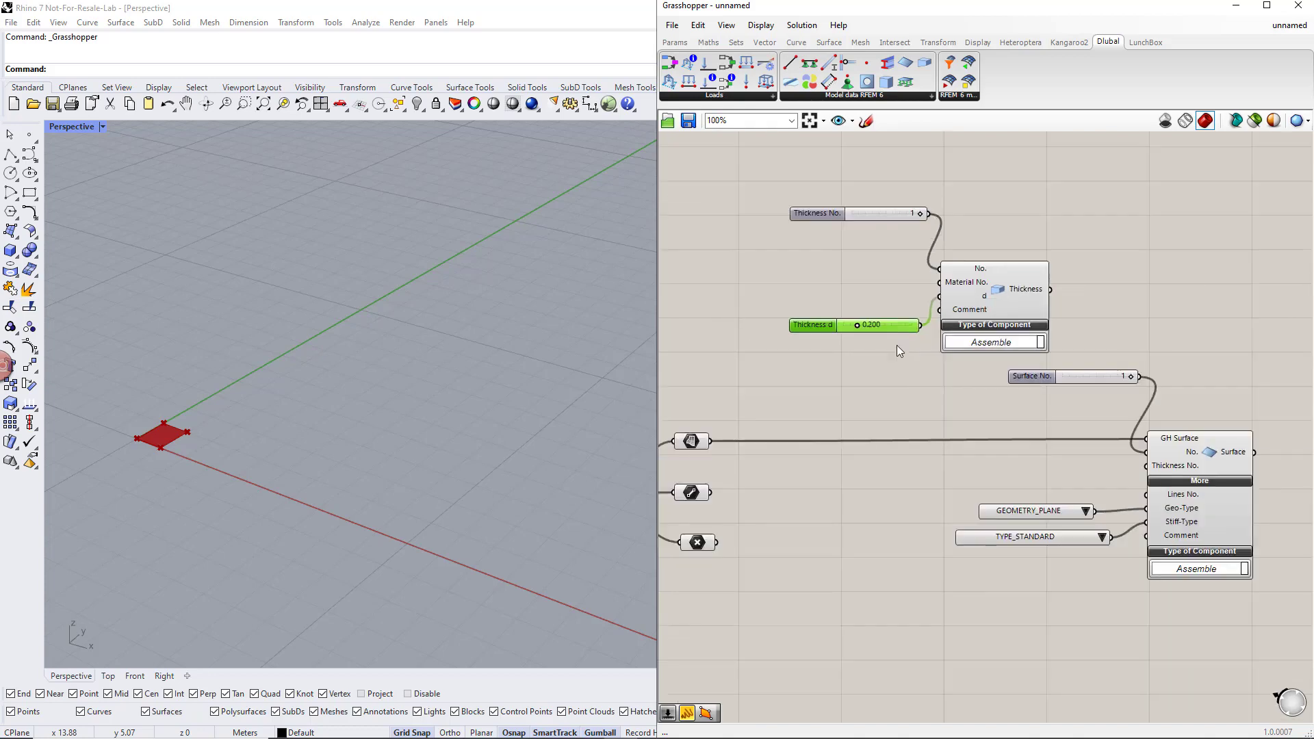
{"action": "scroll", "coordinate": [896, 345], "scroll_direction": "down", "scroll_amount": 1}
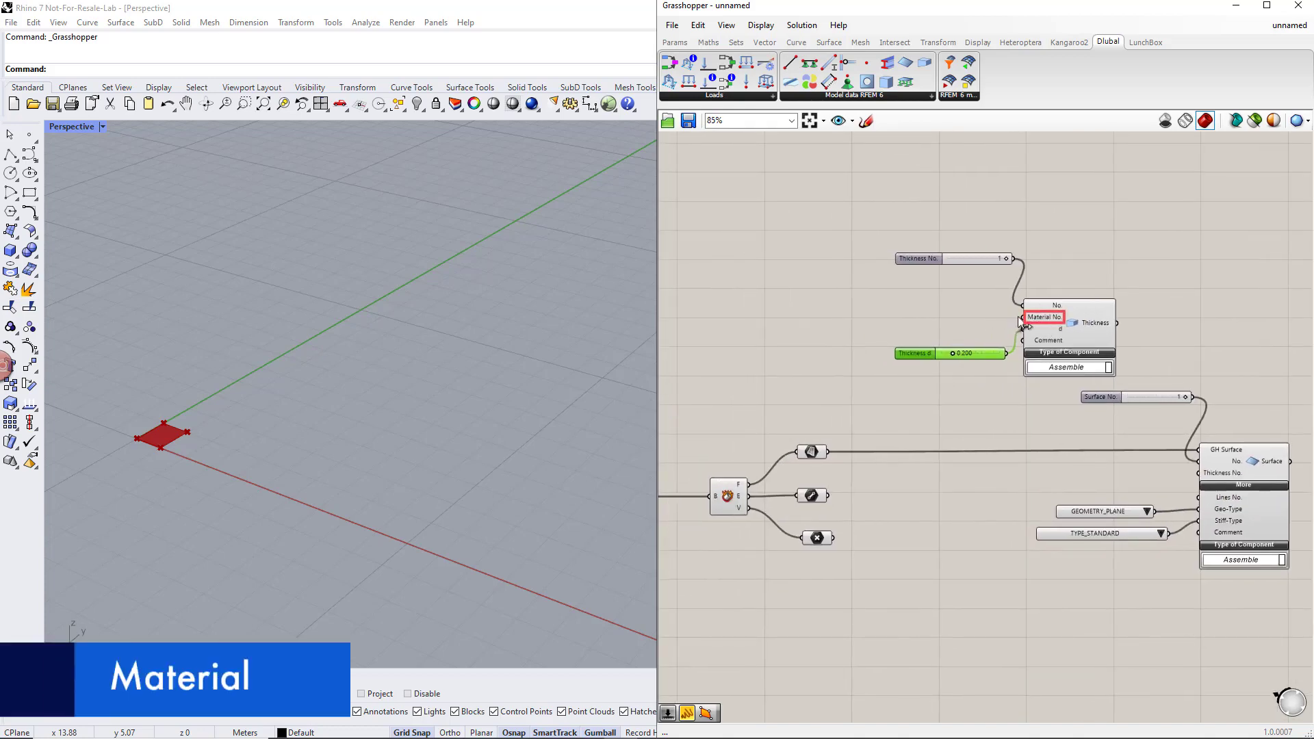
Step: Add a Dlubal Material component beside the Thickness sliders and connect a slider with value 1 named Material No. to its No. input
{"action": "left_click_drag", "start_coordinate": [809, 82], "coordinate": [800, 269]}
{"action": "right_click_drag", "start_coordinate": [799, 270], "coordinate": [872, 293]}
{"action": "double_click", "coordinate": [748, 237]}
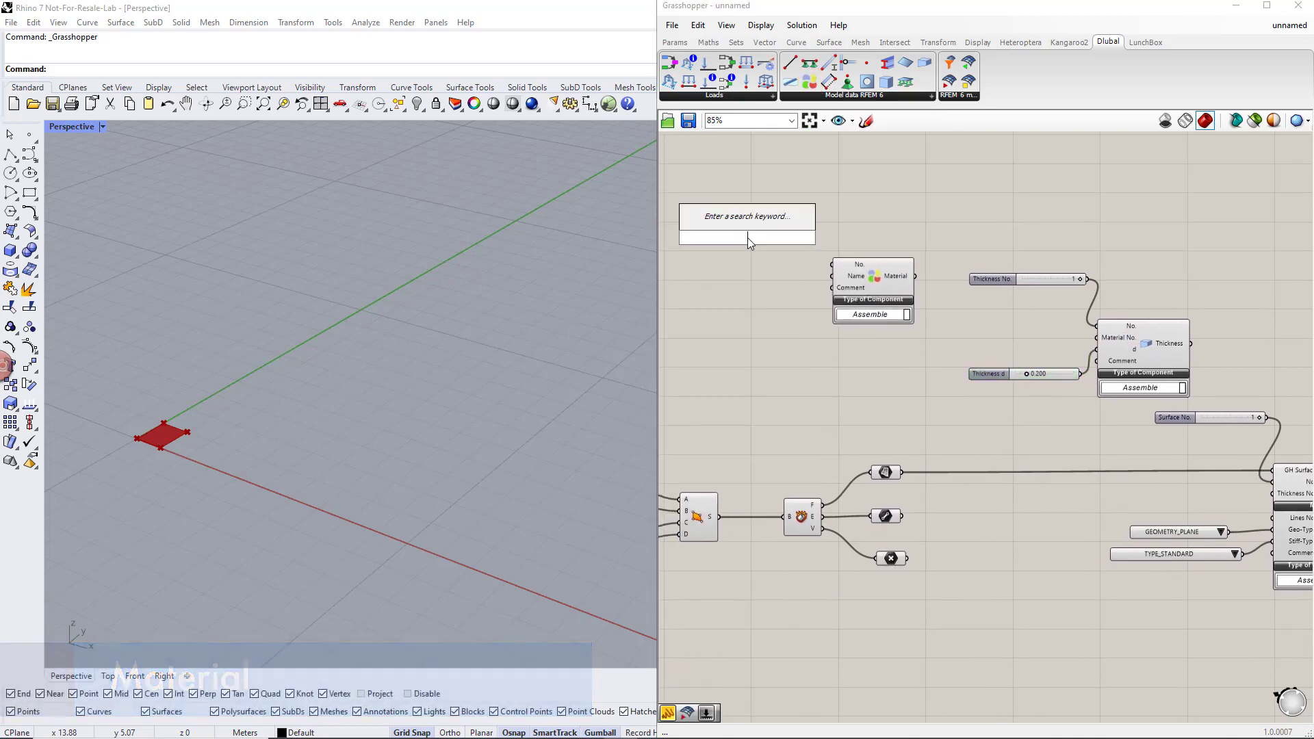
{"action": "type", "text": "1"}
{"action": "key", "text": "Return"}
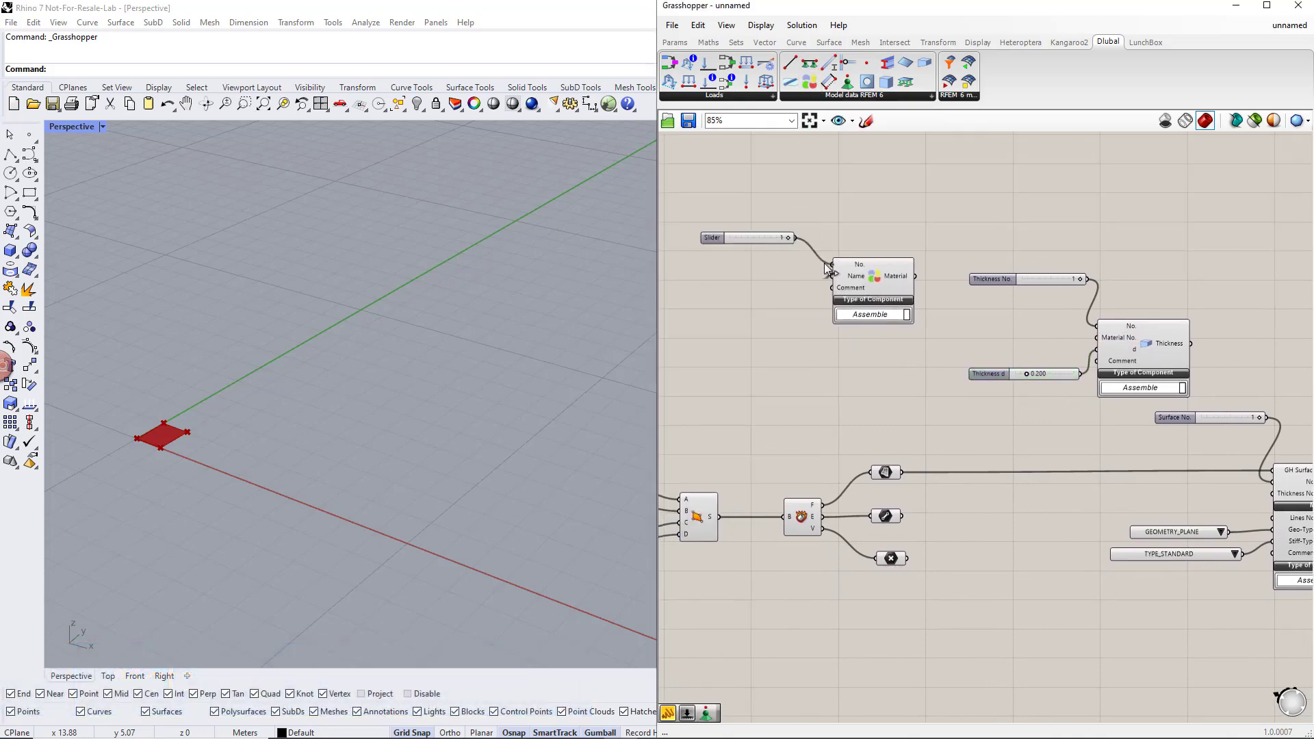
{"action": "left_click_drag", "start_coordinate": [796, 238], "coordinate": [833, 264]}
{"action": "right_click_drag", "start_coordinate": [807, 310], "coordinate": [833, 313]}
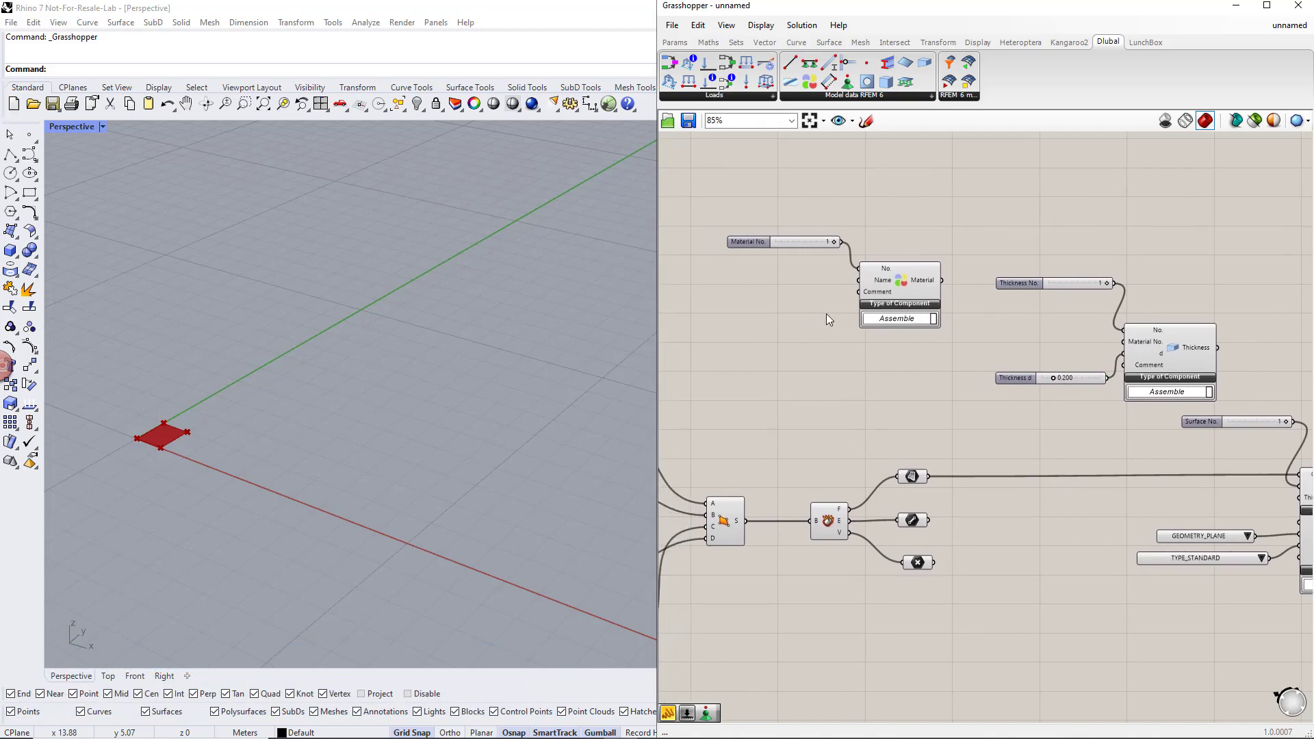
Step: Add a panel containing C30/37 and connect it to the Material component's Name input
{"action": "double_click", "coordinate": [786, 288]}
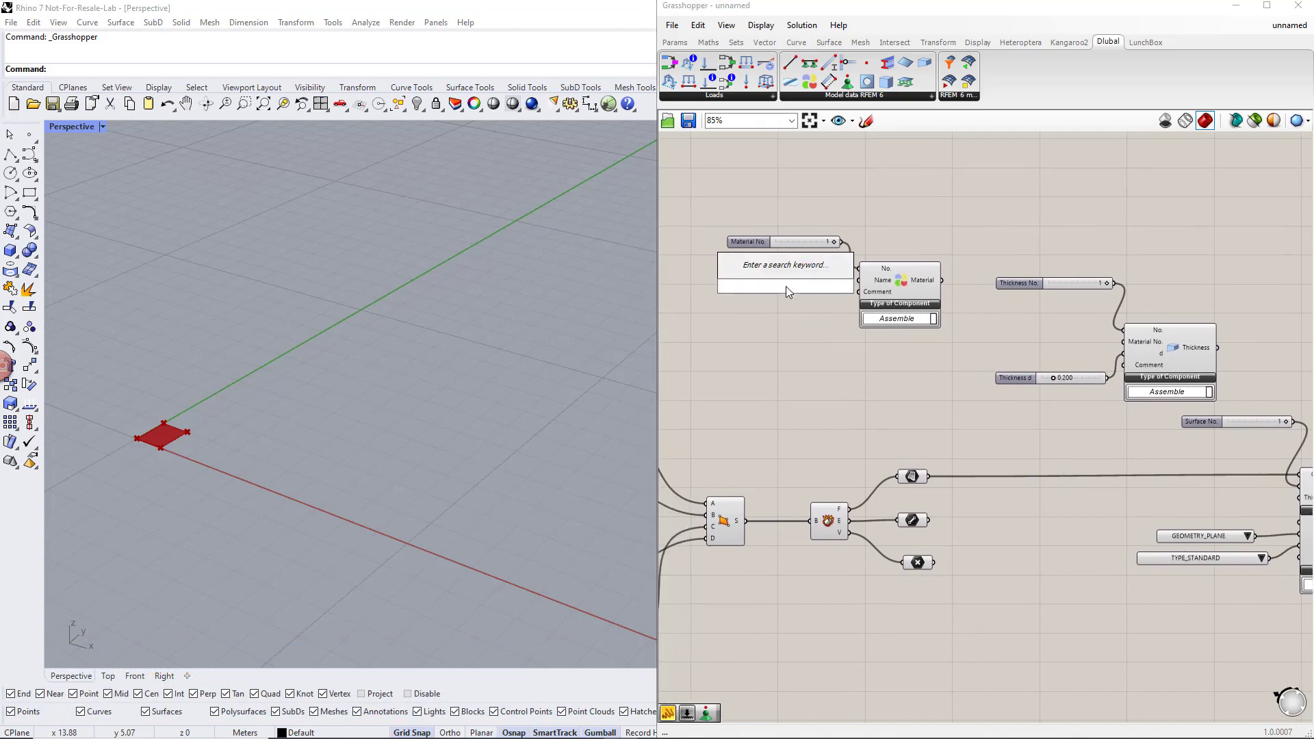
{"action": "type", "text": "//"}
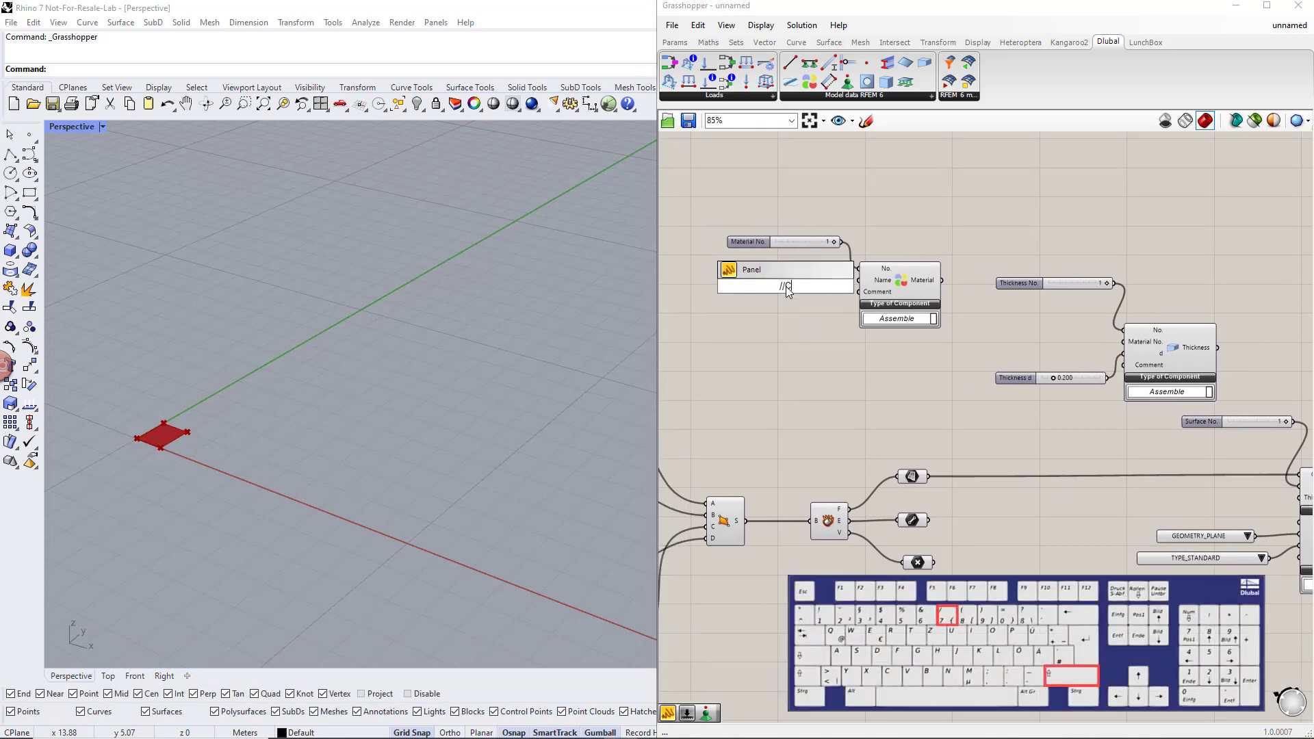
{"action": "type", "text": "C30"}
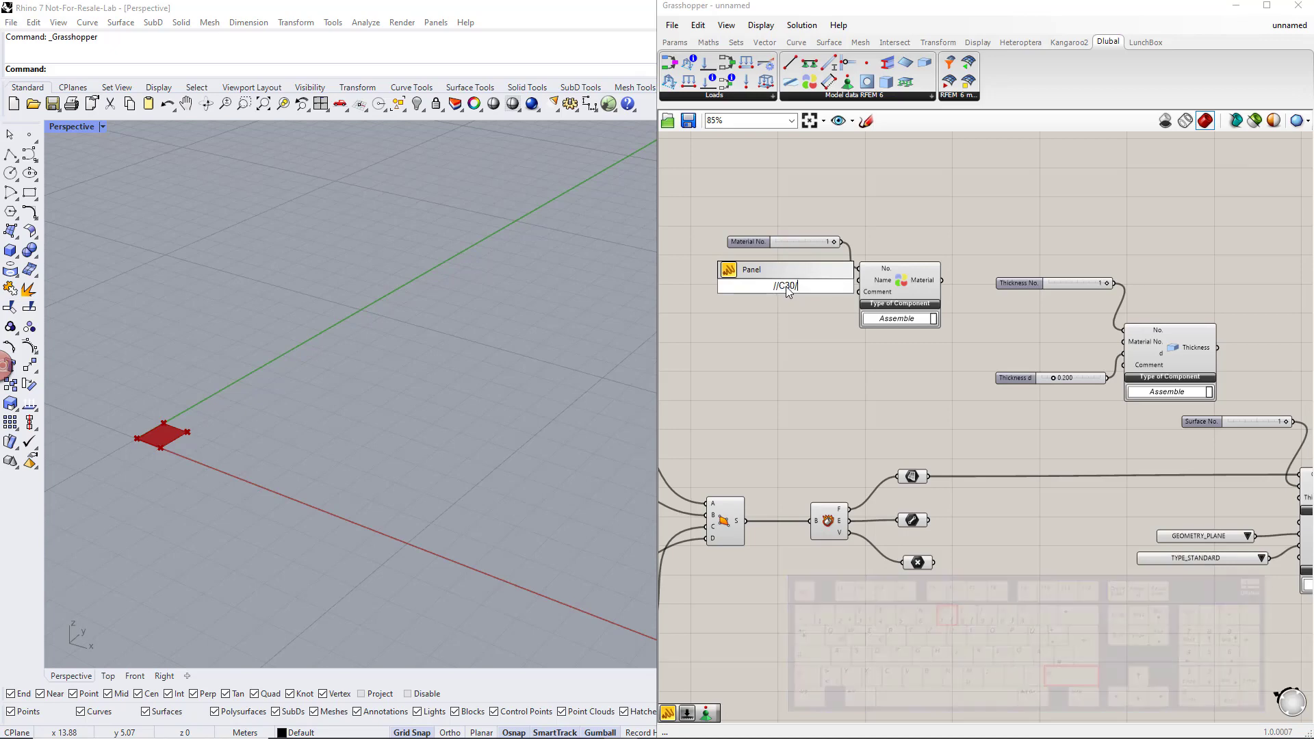
{"action": "type", "text": "/37"}
{"action": "key", "text": "Return"}
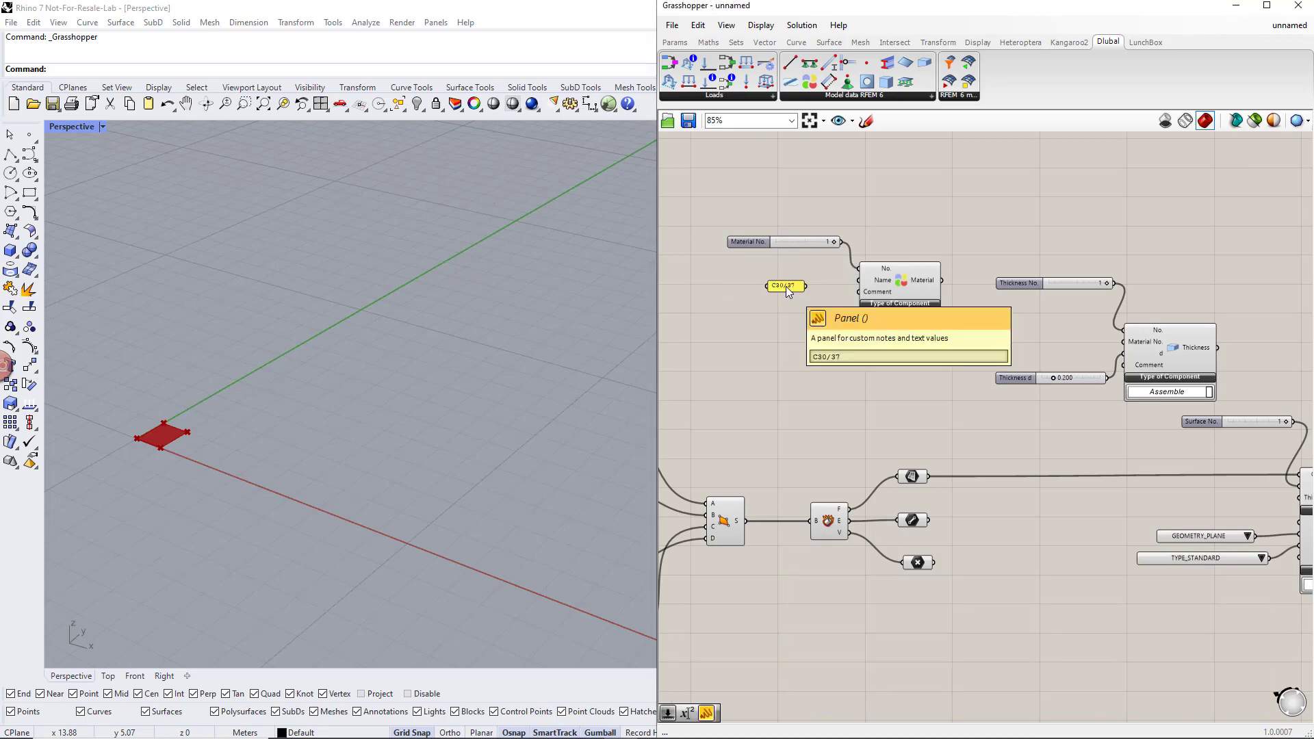
{"action": "left_click_drag", "start_coordinate": [807, 286], "coordinate": [856, 281]}
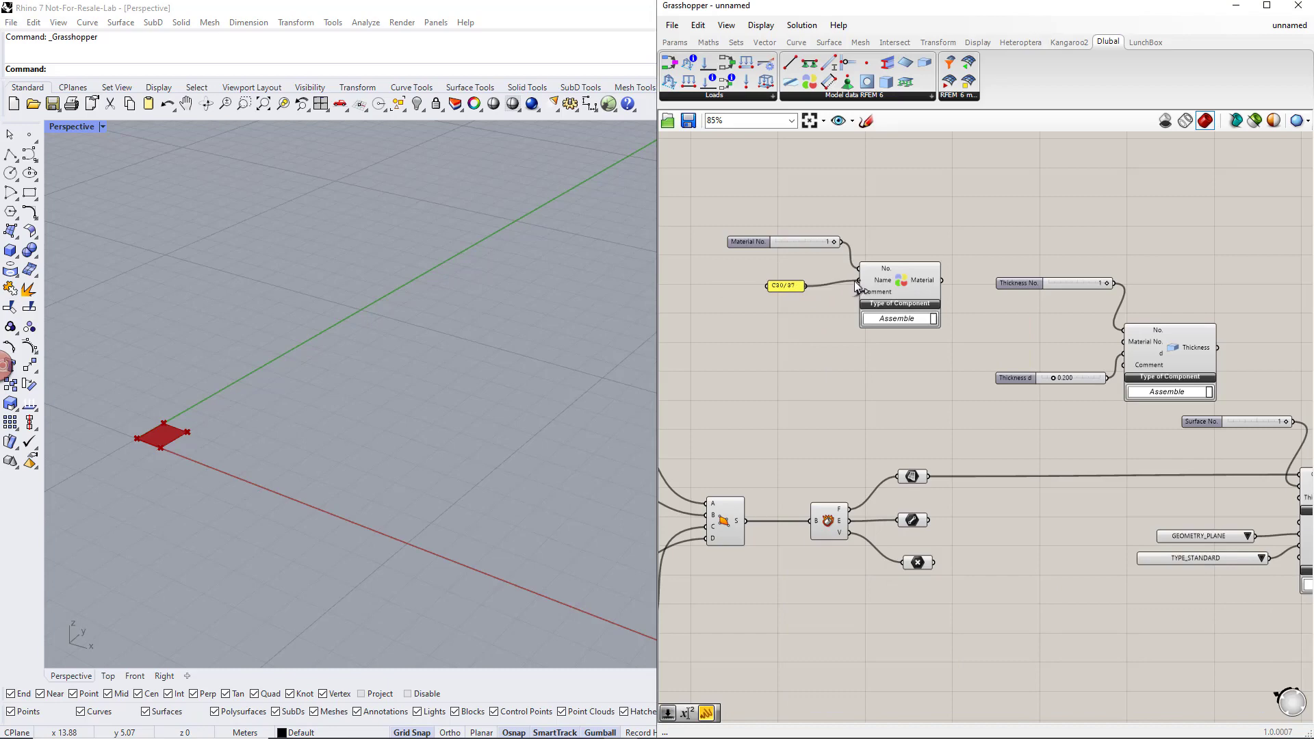
Step: Connect the Material output to the Thickness component's Material No. input and the Thickness output to the Surface component's Thickness No. input
{"action": "right_click_drag", "start_coordinate": [880, 359], "coordinate": [727, 349]}
{"action": "left_click_drag", "start_coordinate": [788, 271], "coordinate": [1149, 489]}
{"action": "right_click_drag", "start_coordinate": [1130, 505], "coordinate": [1049, 486]}
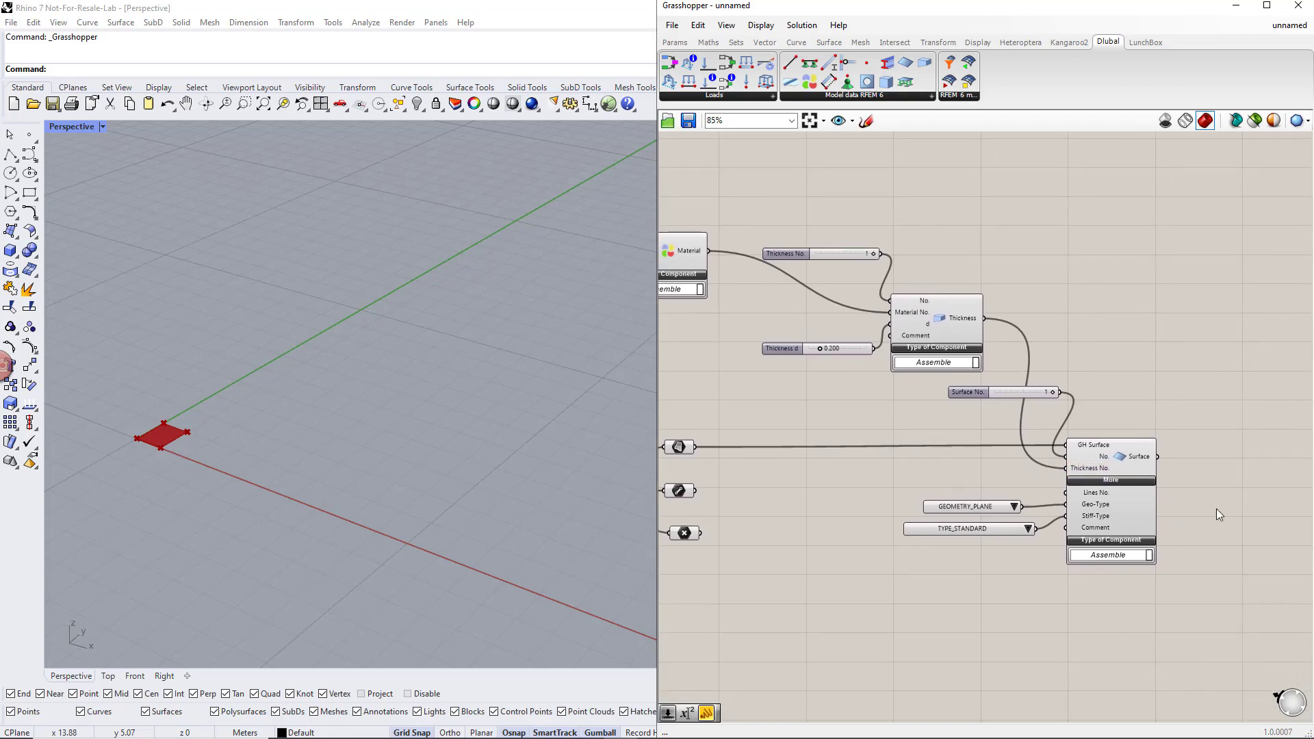
Step: Place the Dlubal RFEM 6 export component on the canvas beside the Surface component
{"action": "right_click_drag", "start_coordinate": [1217, 508], "coordinate": [1105, 493]}
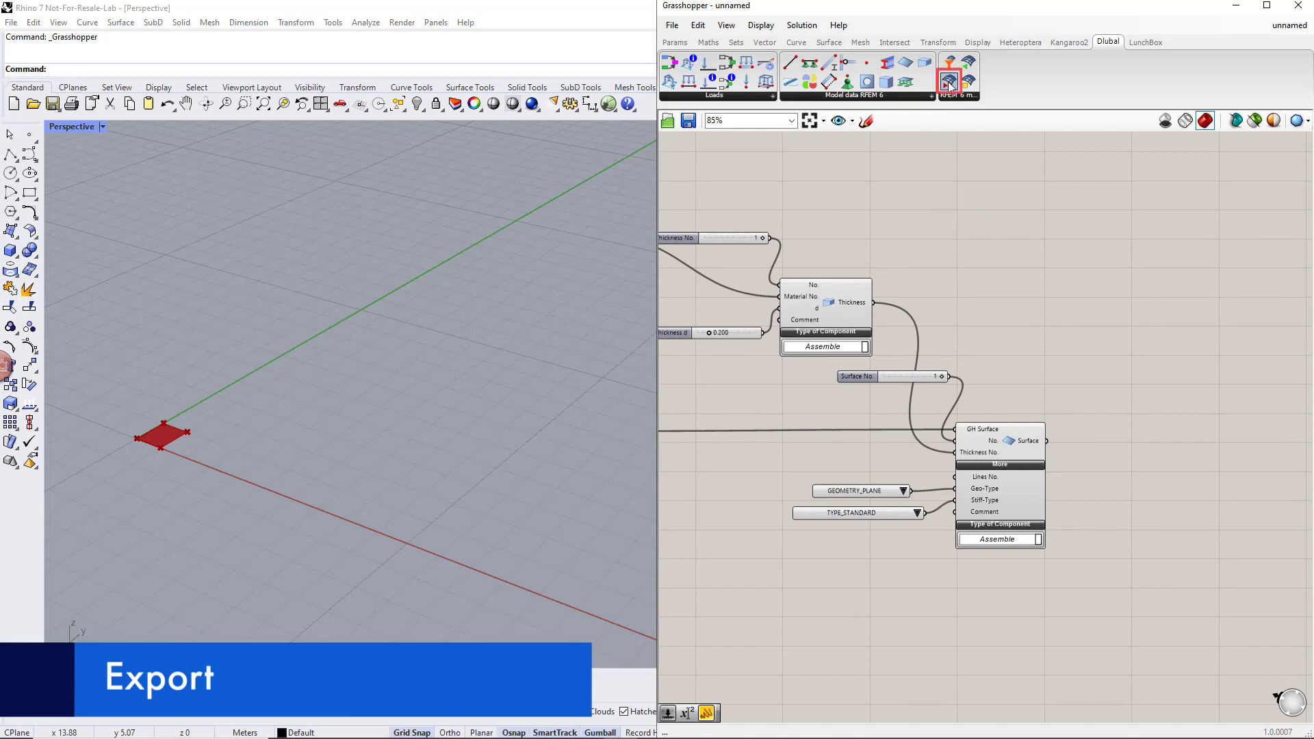
{"action": "left_click_drag", "start_coordinate": [950, 82], "coordinate": [1224, 434]}
{"action": "left_click", "coordinate": [1209, 463]}
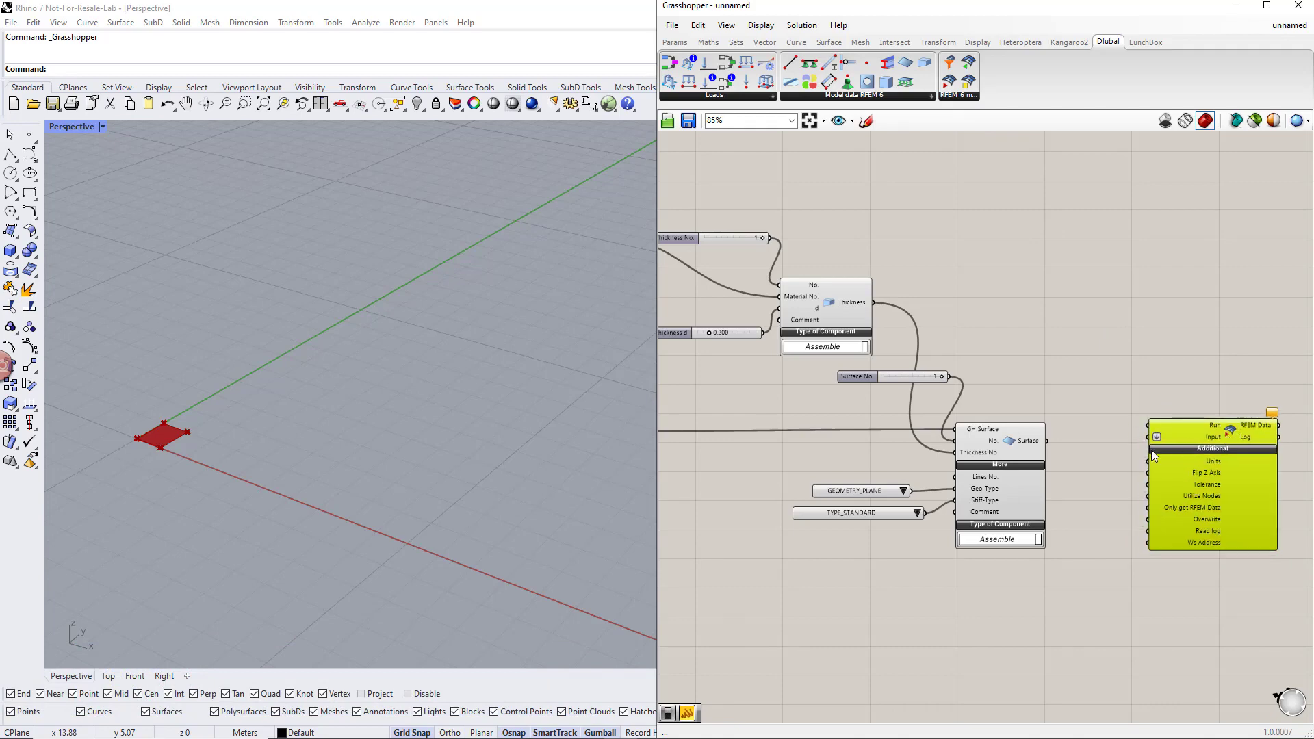
{"action": "scroll", "coordinate": [1126, 463], "scroll_direction": "down", "scroll_amount": 2}
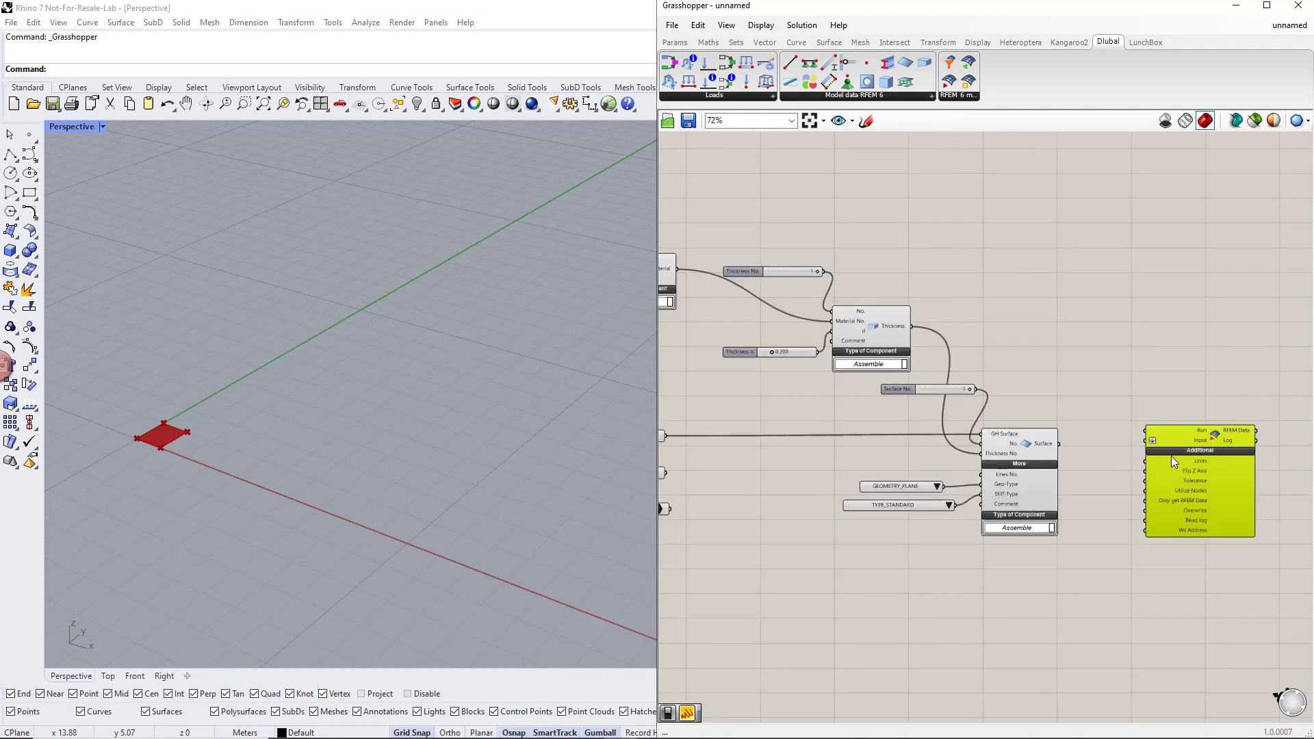
Step: Add a Boolean Toggle and connect it to the export component's Run input
{"action": "double_click", "coordinate": [1109, 388]}
{"action": "type", "text": "bo"}
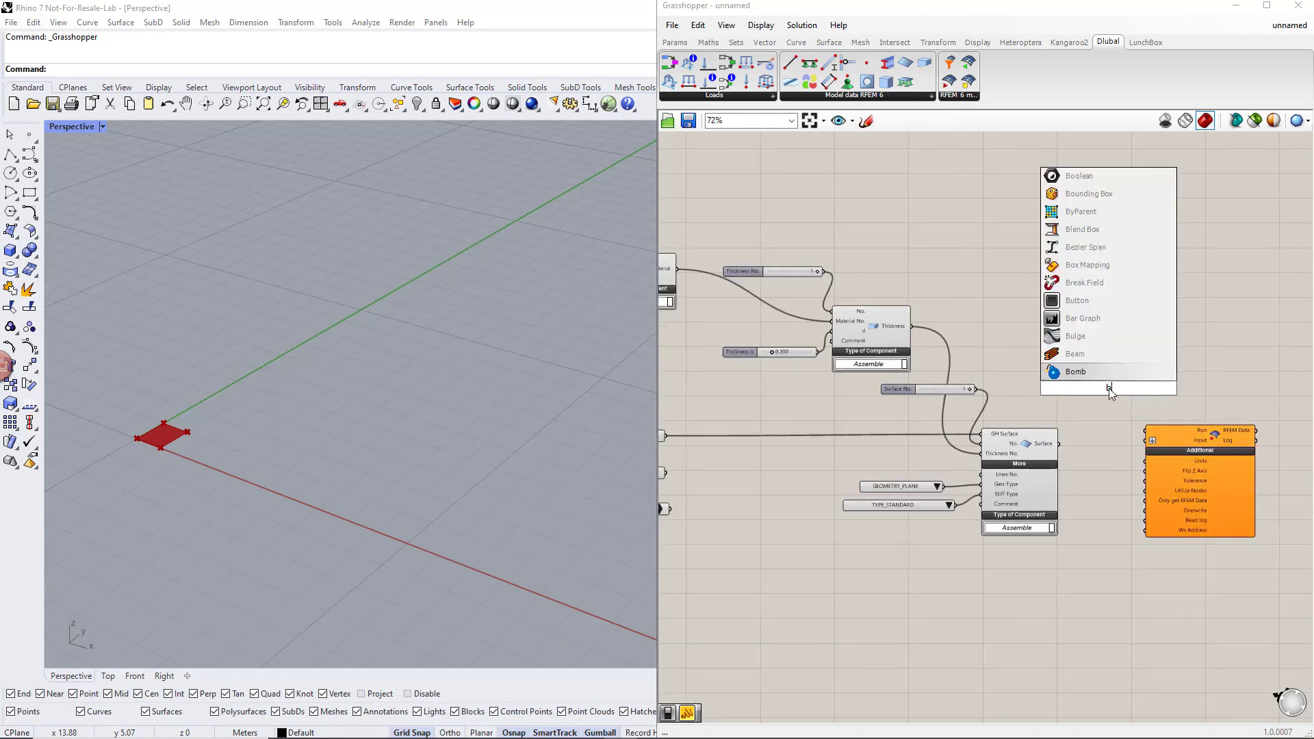
{"action": "left_click", "coordinate": [1092, 211]}
{"action": "left_click_drag", "start_coordinate": [1135, 388], "coordinate": [1094, 381]}
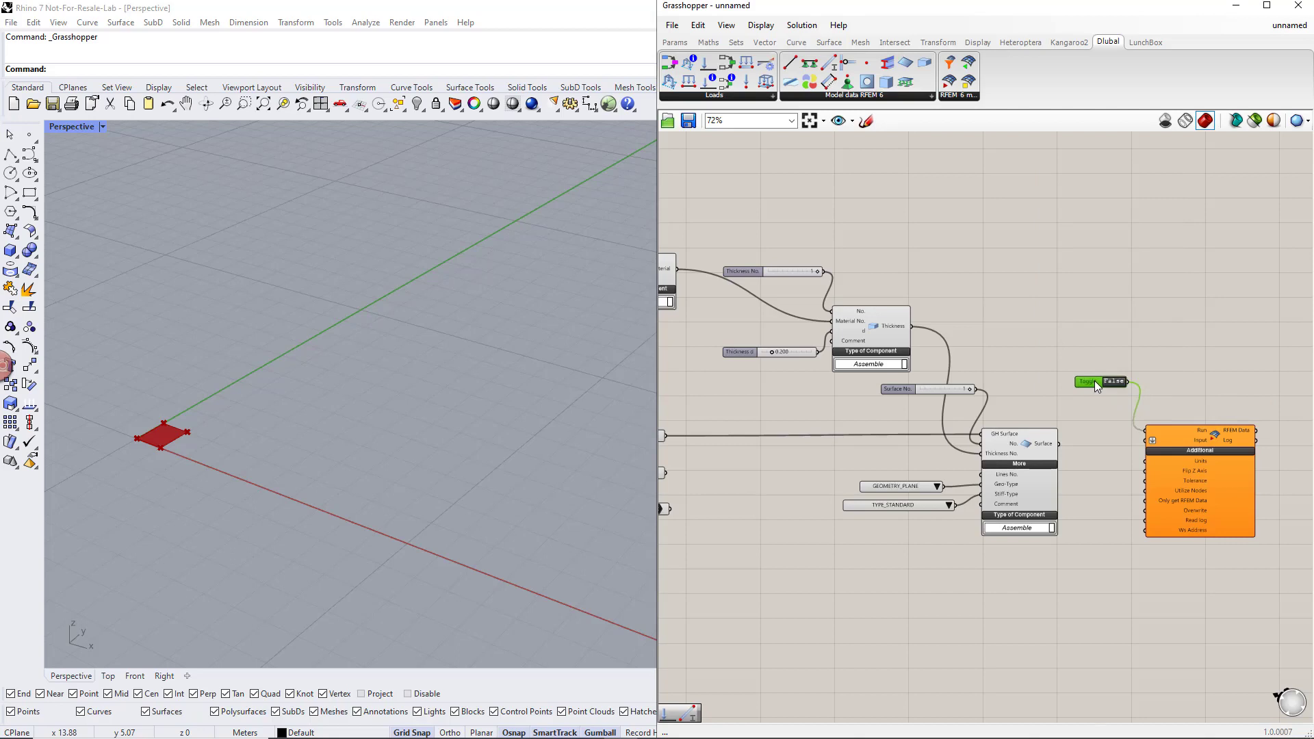
{"action": "left_click", "coordinate": [1097, 401]}
{"action": "left_click", "coordinate": [1093, 383]}
Step: Duplicate the Boolean Toggle below the export component and connect the copy to its Overwrite input
{"action": "left_click_drag", "start_coordinate": [1088, 381], "coordinate": [1094, 449], "text": "alt"}
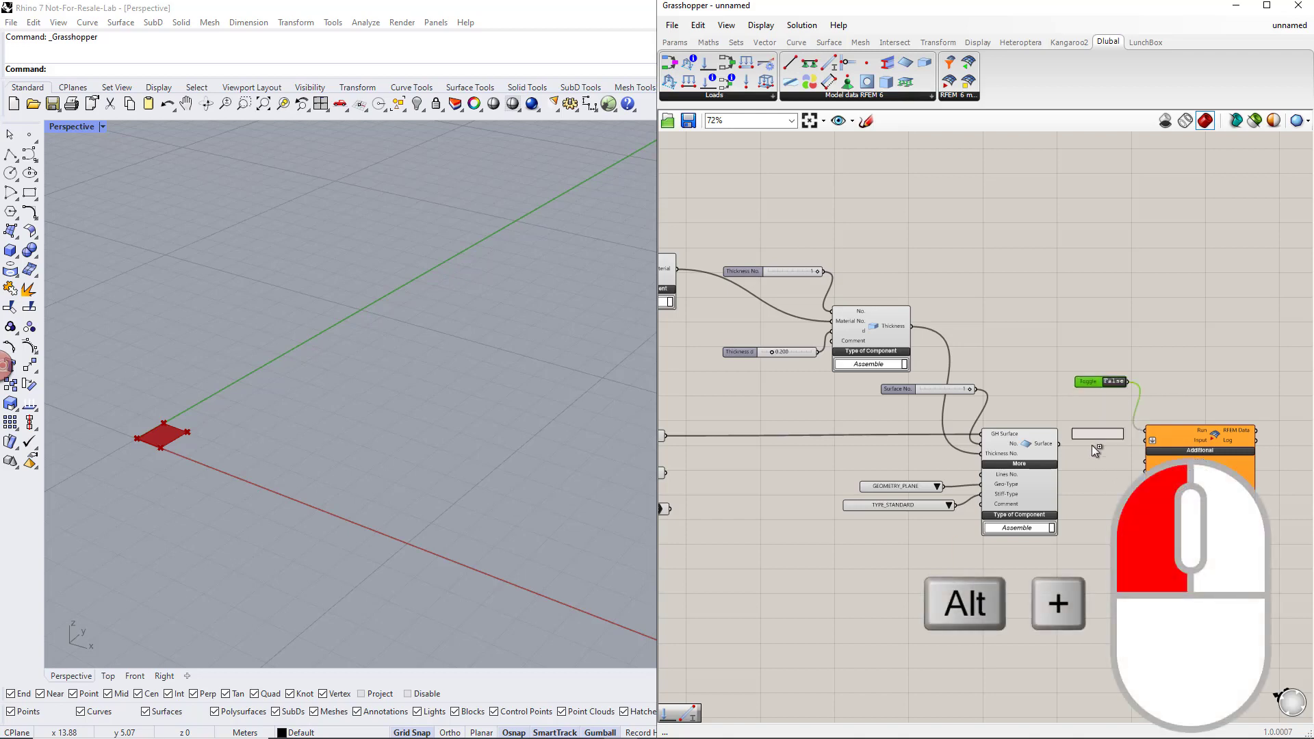
{"action": "left_click_drag", "start_coordinate": [1094, 555], "coordinate": [1144, 522], "text": "alt"}
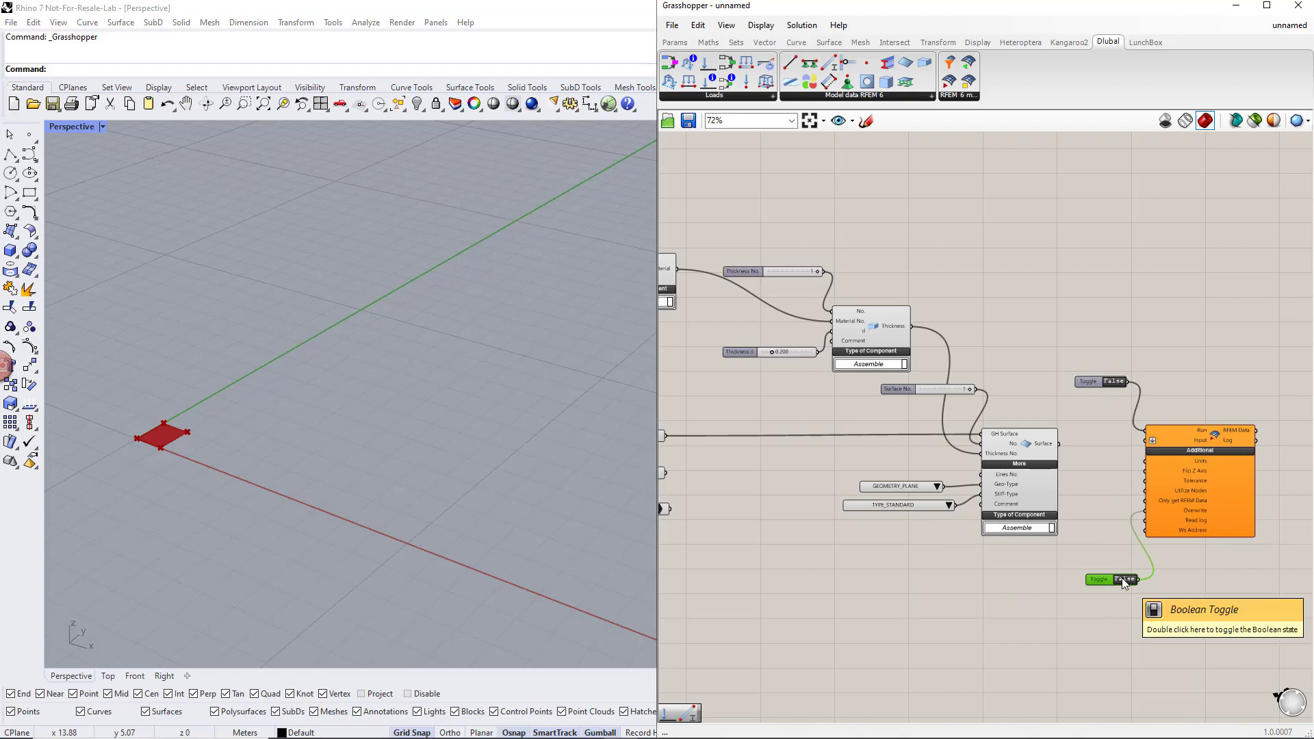
{"action": "left_click", "coordinate": [1106, 540]}
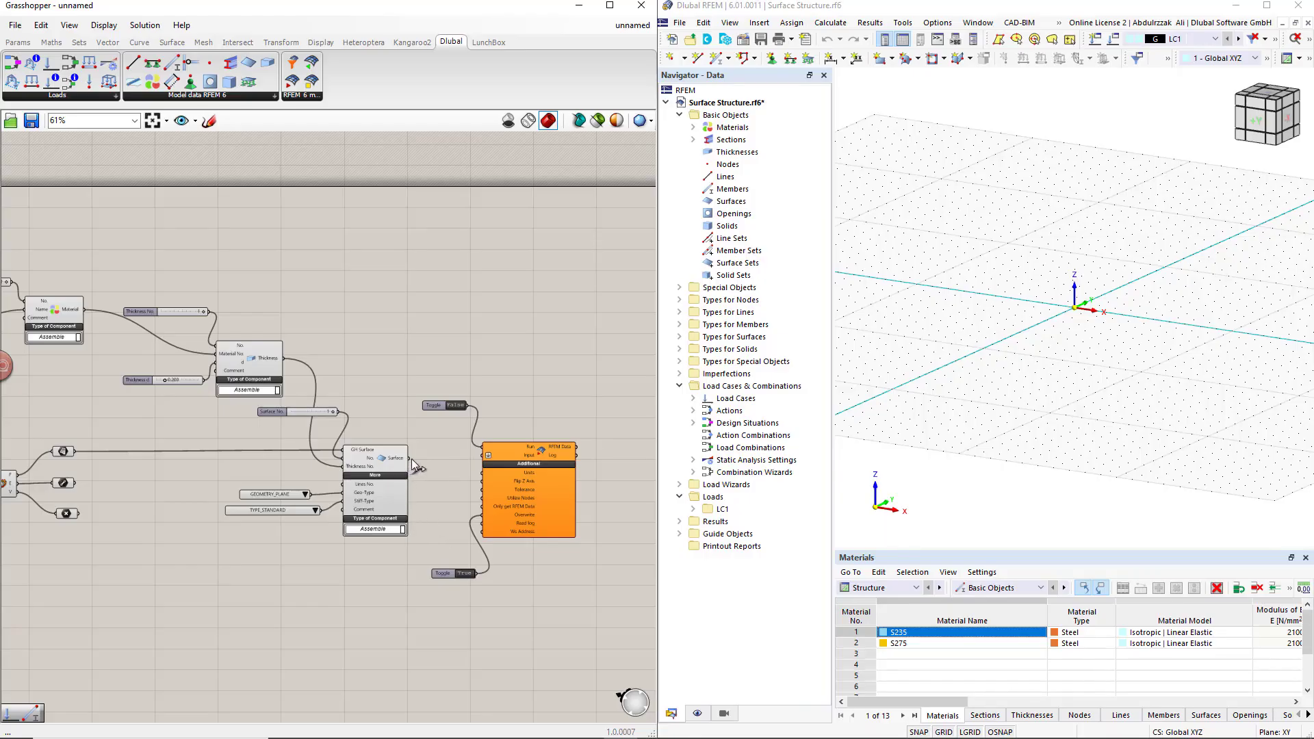
Step: Connect the Surface, Thickness and Material outputs together to the export component's Input
{"action": "left_click", "coordinate": [482, 464]}
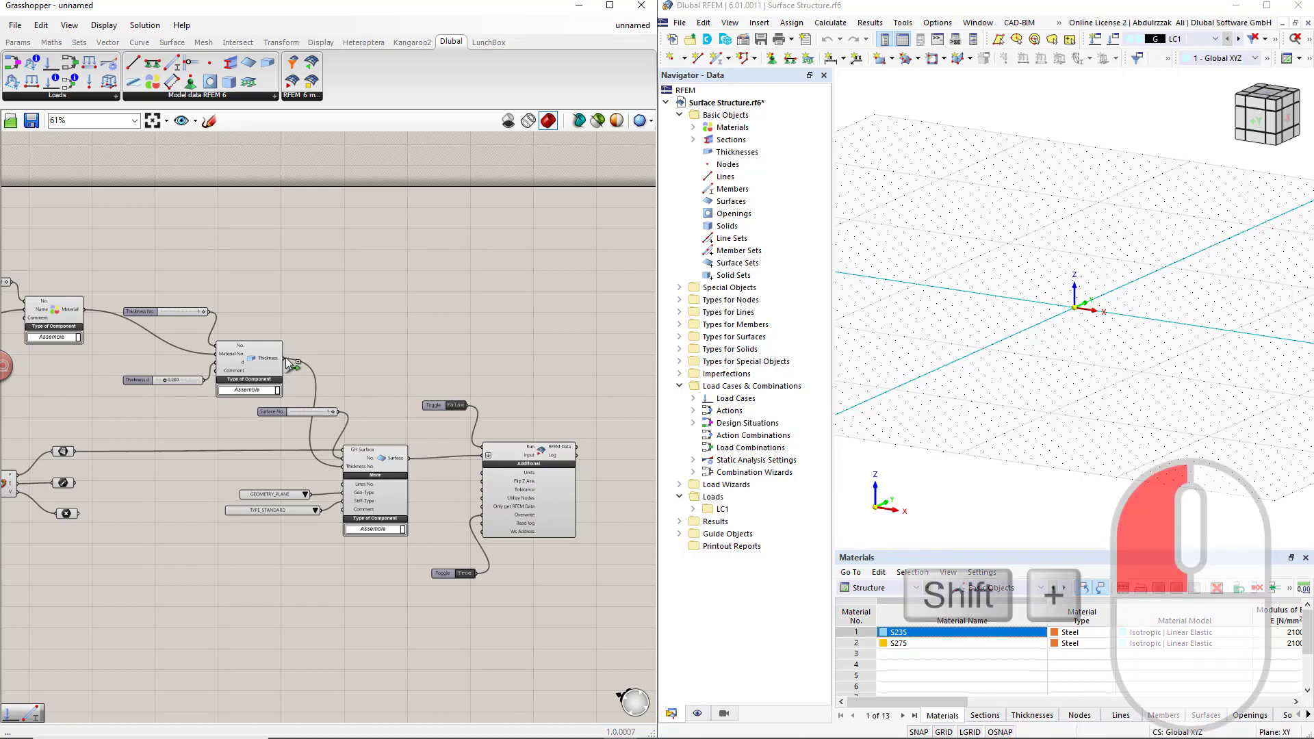
{"action": "left_click_drag", "start_coordinate": [285, 358], "coordinate": [483, 456], "text": "shift"}
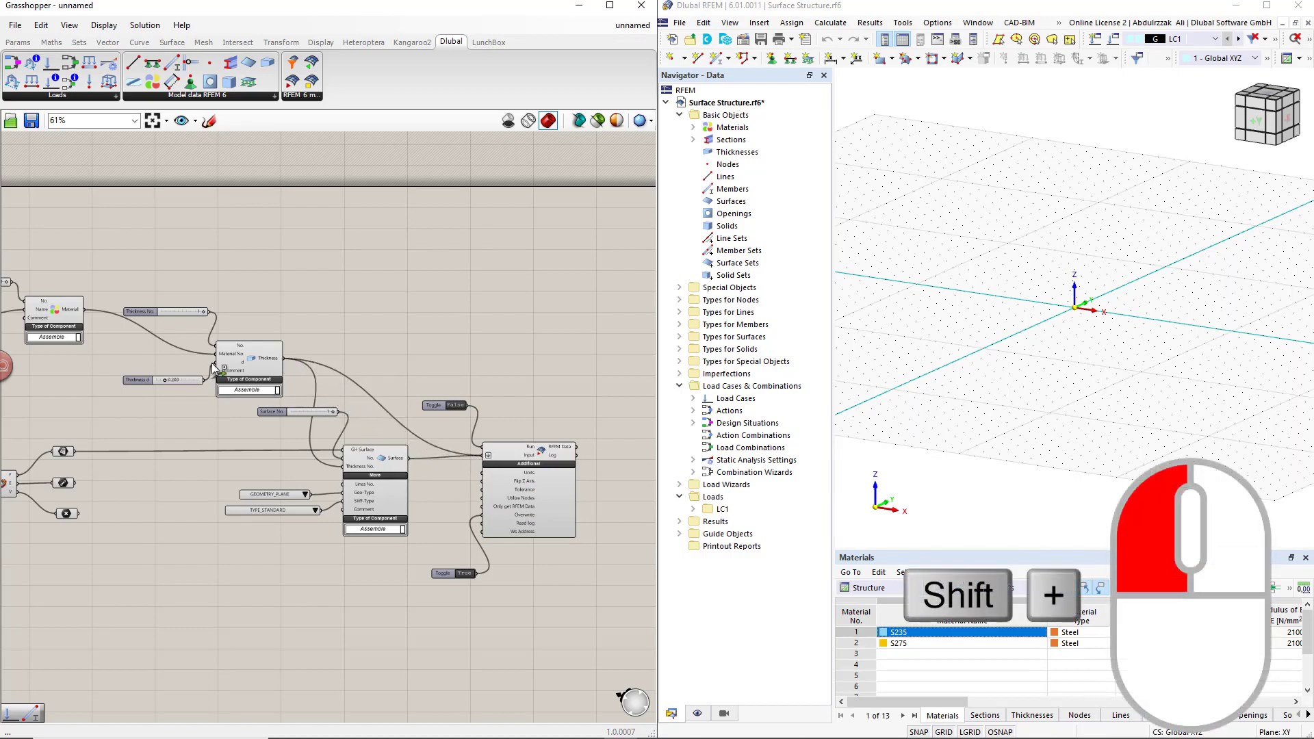
{"action": "left_click_drag", "start_coordinate": [84, 310], "coordinate": [479, 457], "text": "shift"}
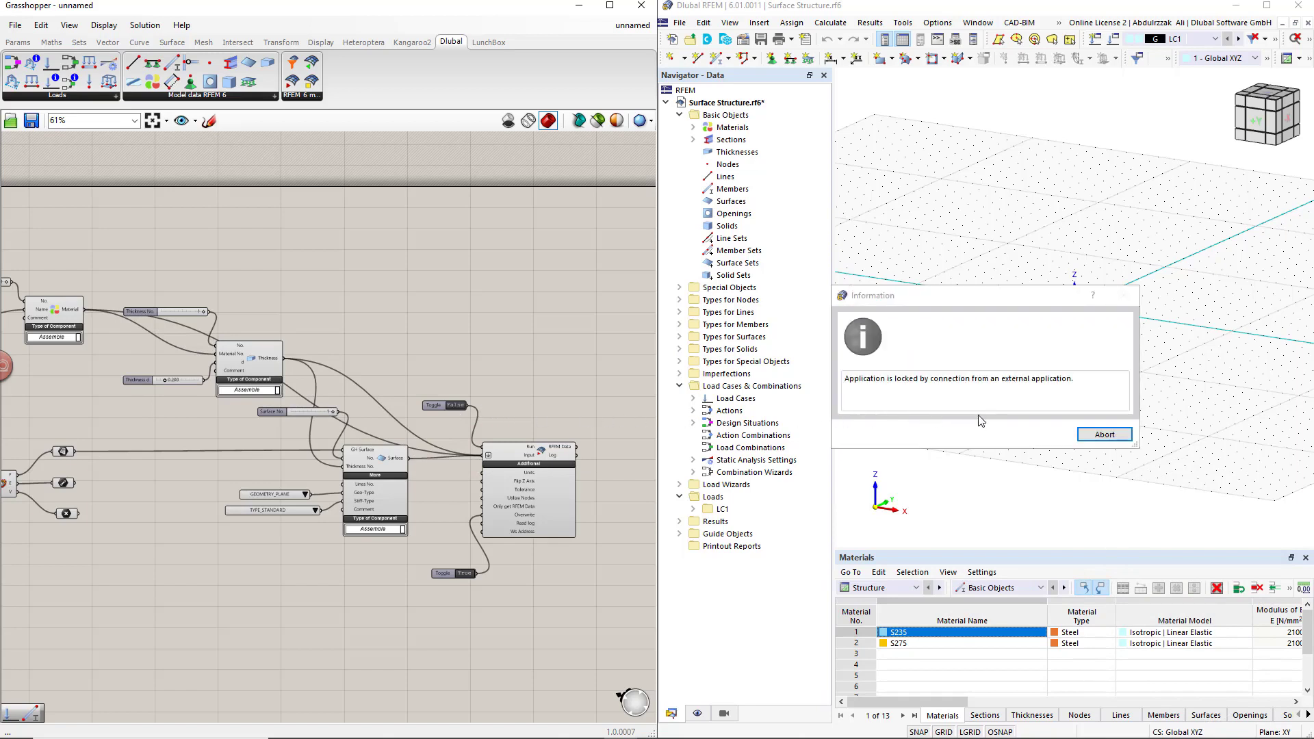
Step: Abort the external connection in RFEM and view the exported surface from another direction
{"action": "left_click", "coordinate": [1098, 436]}
{"action": "left_click", "coordinate": [1060, 438]}
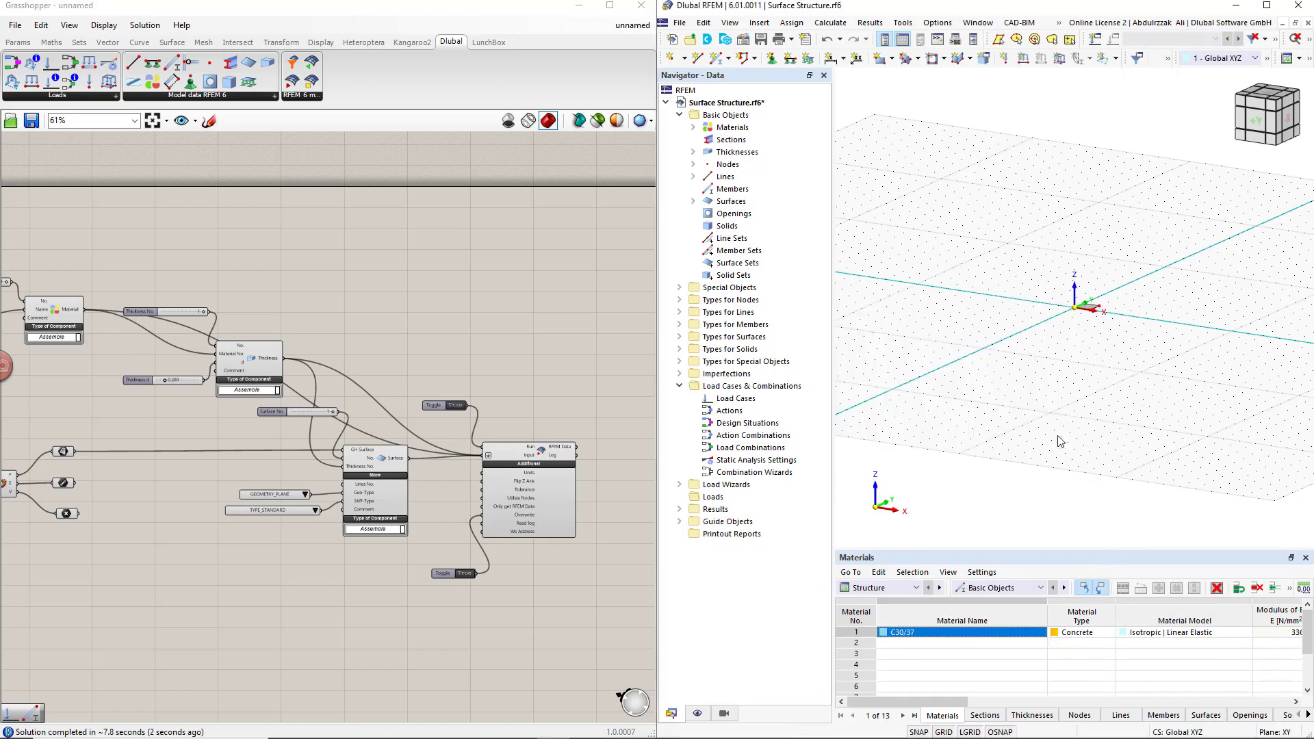
{"action": "scroll", "coordinate": [1102, 316], "scroll_direction": "up", "scroll_amount": 4}
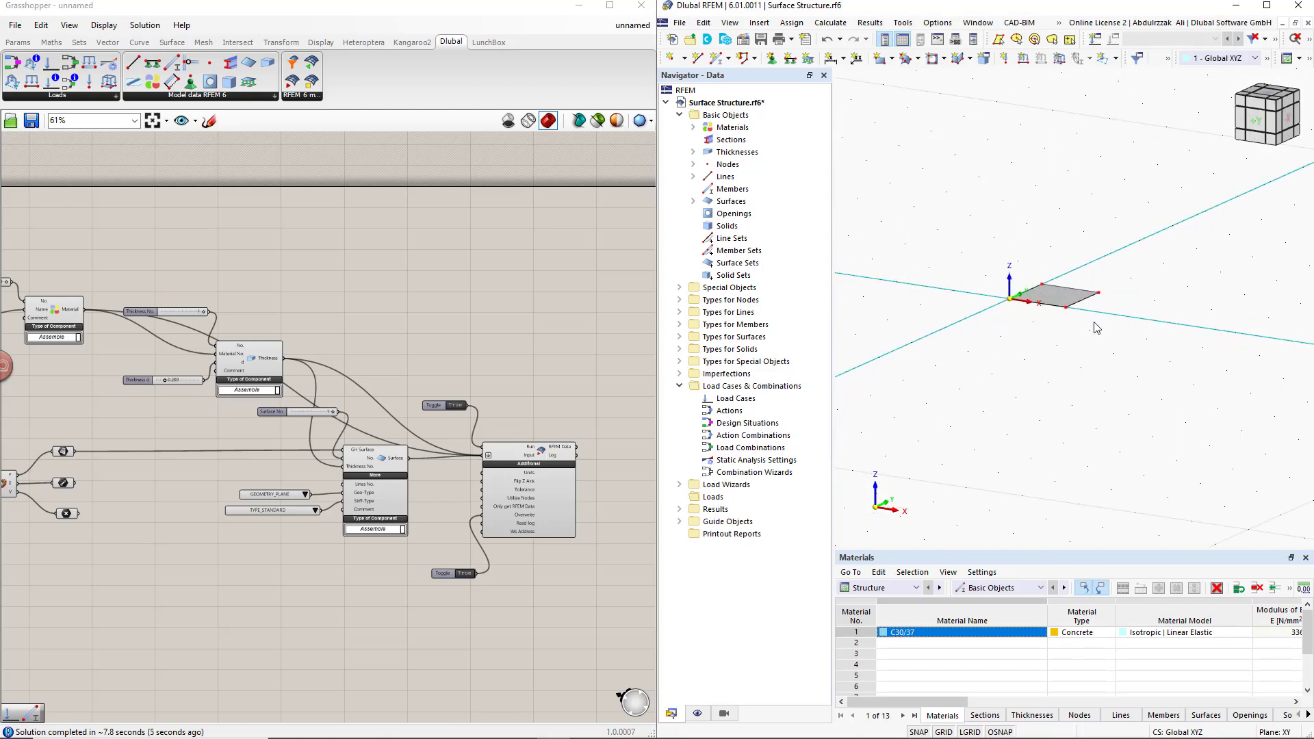
{"action": "middle_click_drag", "start_coordinate": [1099, 325], "coordinate": [960, 365], "text": "ctrl"}
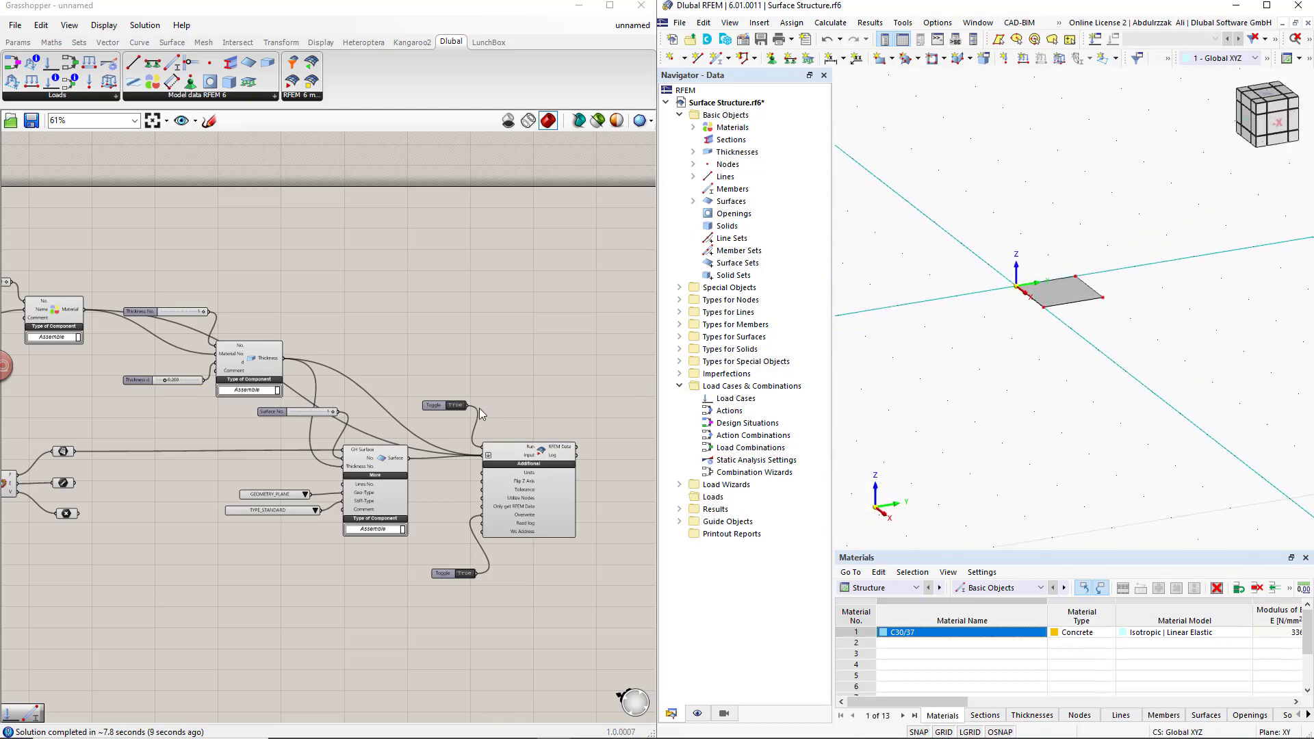
Step: Back in Grasshopper, move the Width slider up to sit directly below the Length slider
{"action": "scroll", "coordinate": [420, 497], "scroll_direction": "down", "scroll_amount": 2}
{"action": "scroll", "coordinate": [420, 496], "scroll_direction": "up", "scroll_amount": 5}
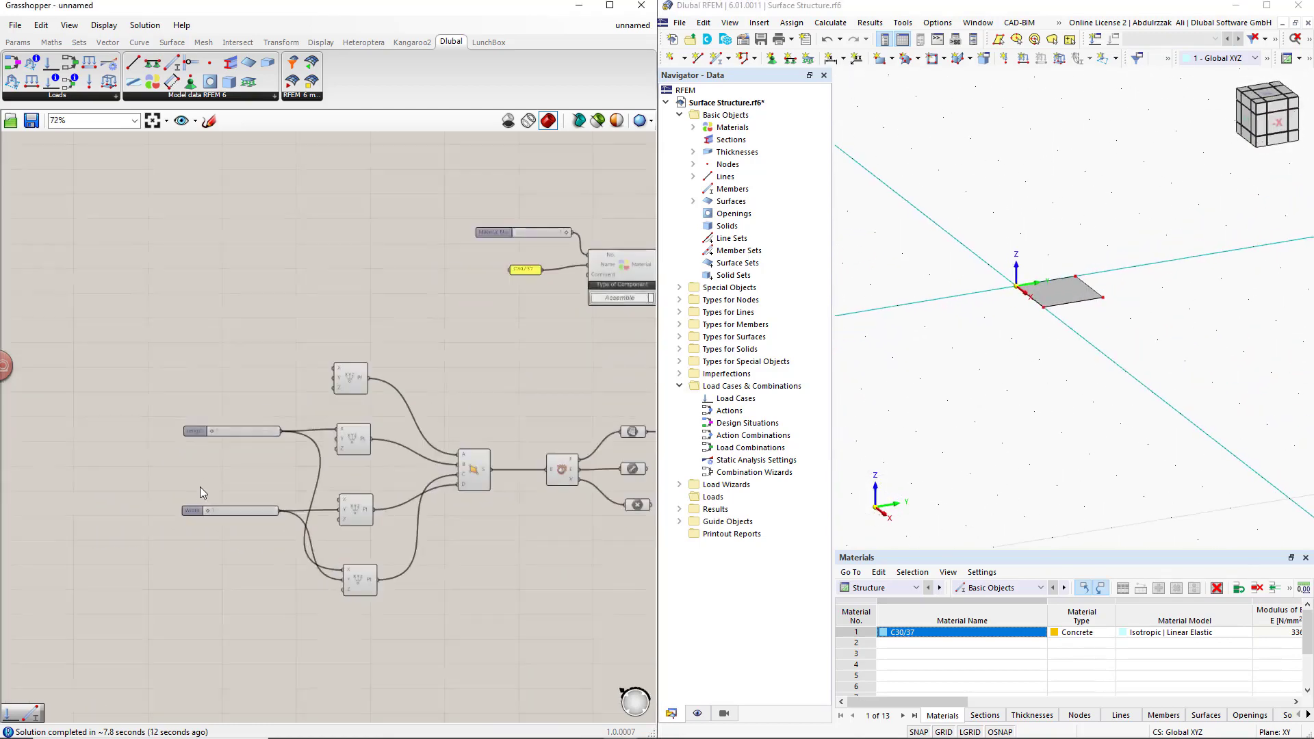
{"action": "left_click", "coordinate": [249, 519]}
{"action": "left_click_drag", "start_coordinate": [249, 519], "coordinate": [241, 446]}
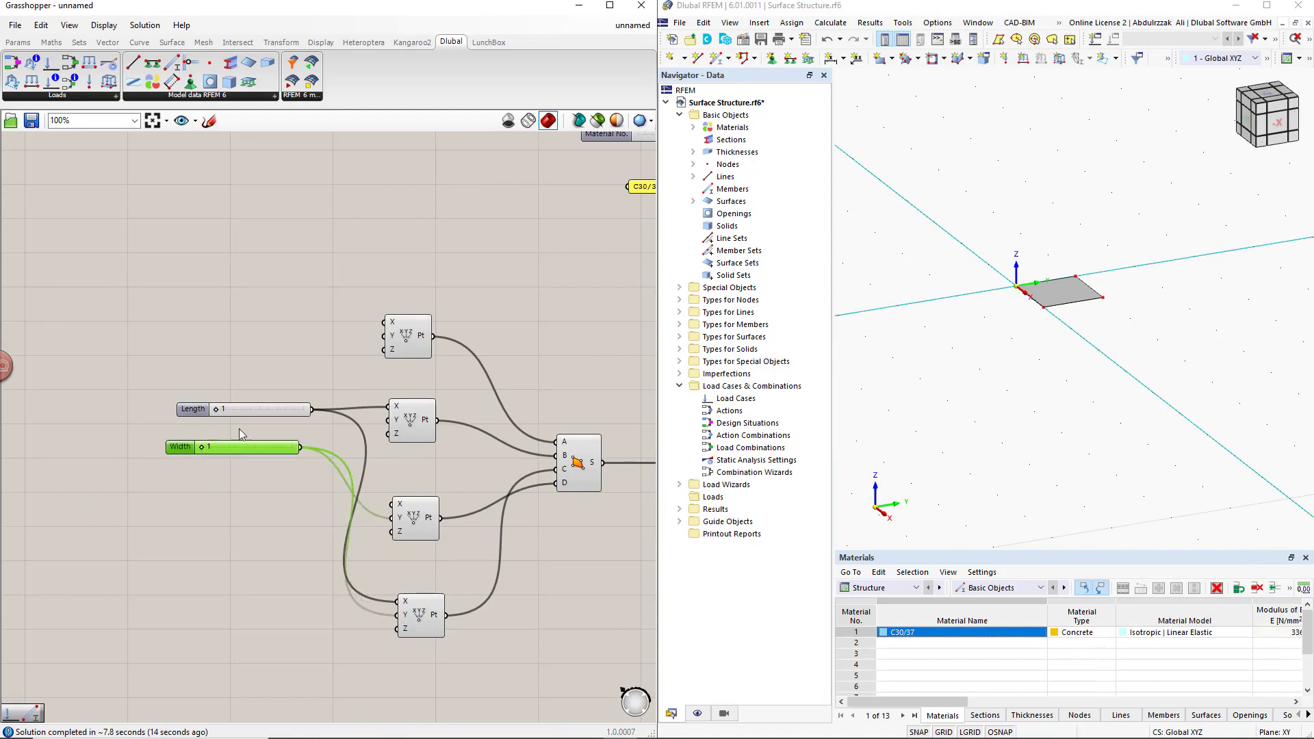
Step: Set the Length slider to 5 and abort the external connection in RFEM
{"action": "double_click", "coordinate": [219, 410]}
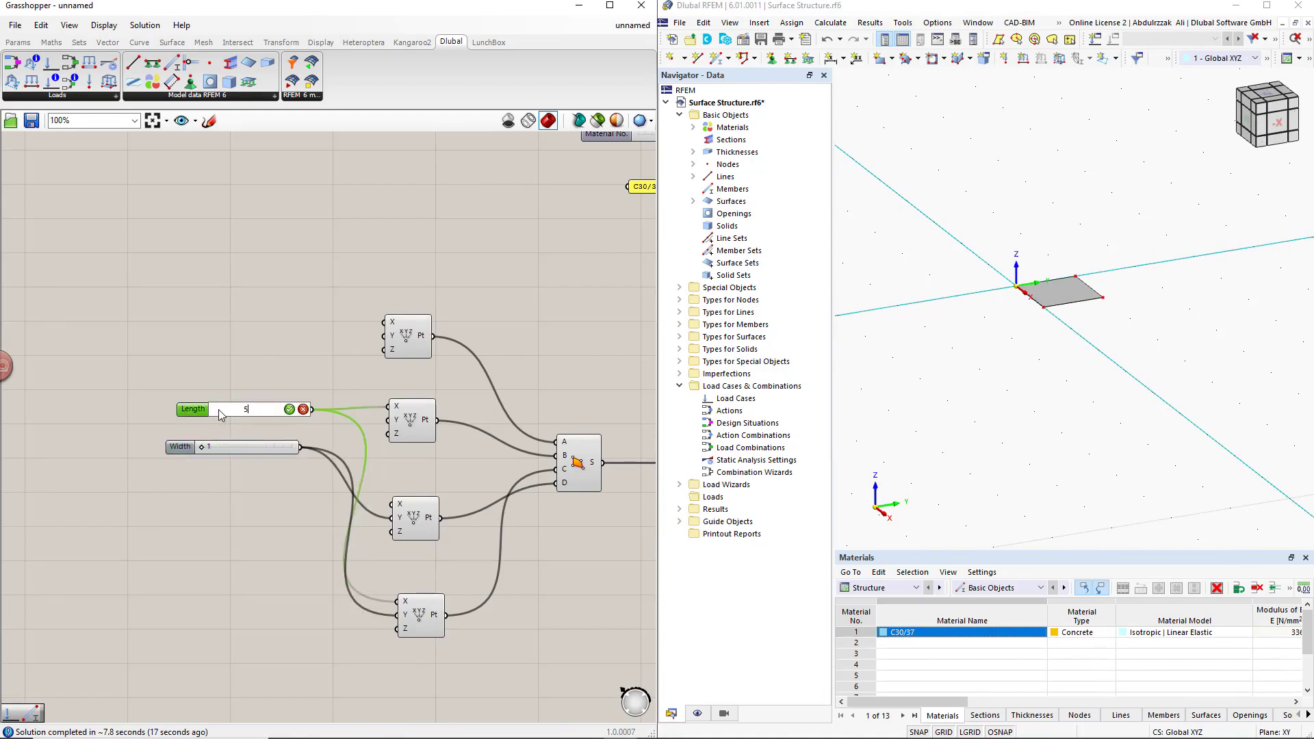
{"action": "key", "text": "Return"}
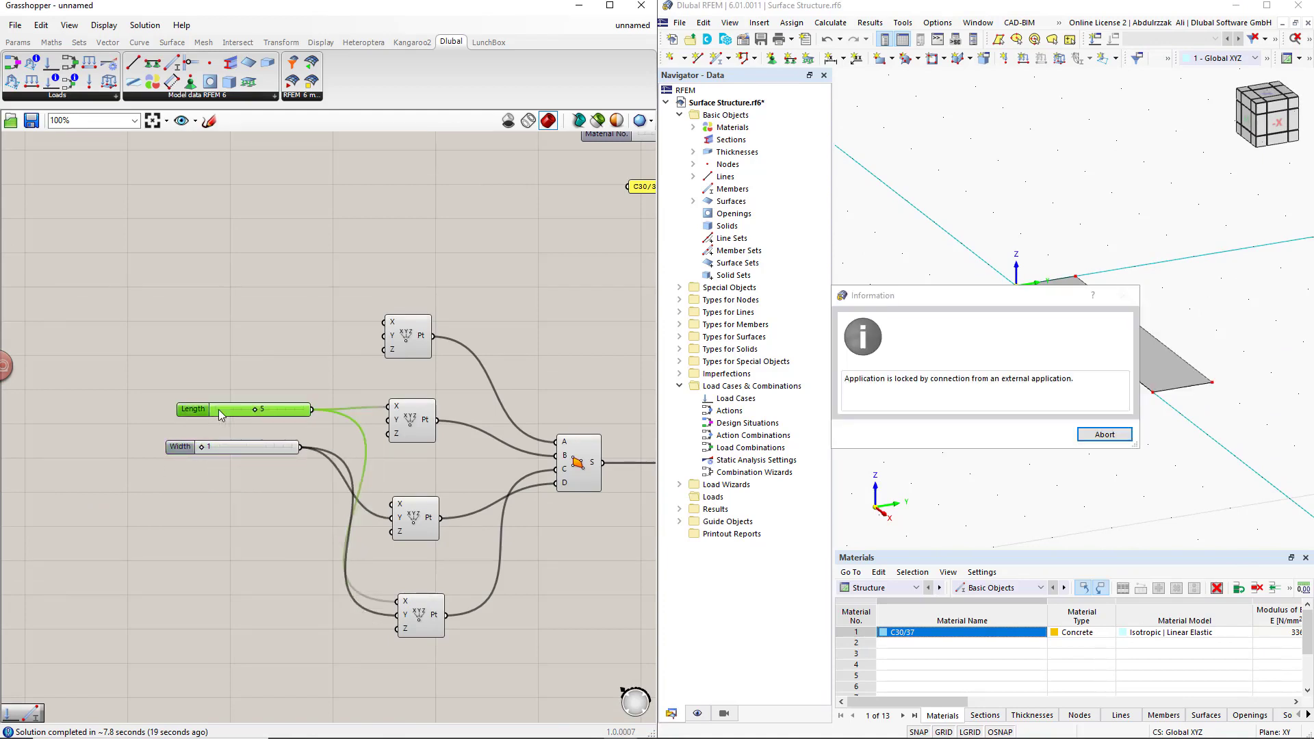
{"action": "left_click", "coordinate": [1103, 440]}
{"action": "left_click", "coordinate": [1056, 442]}
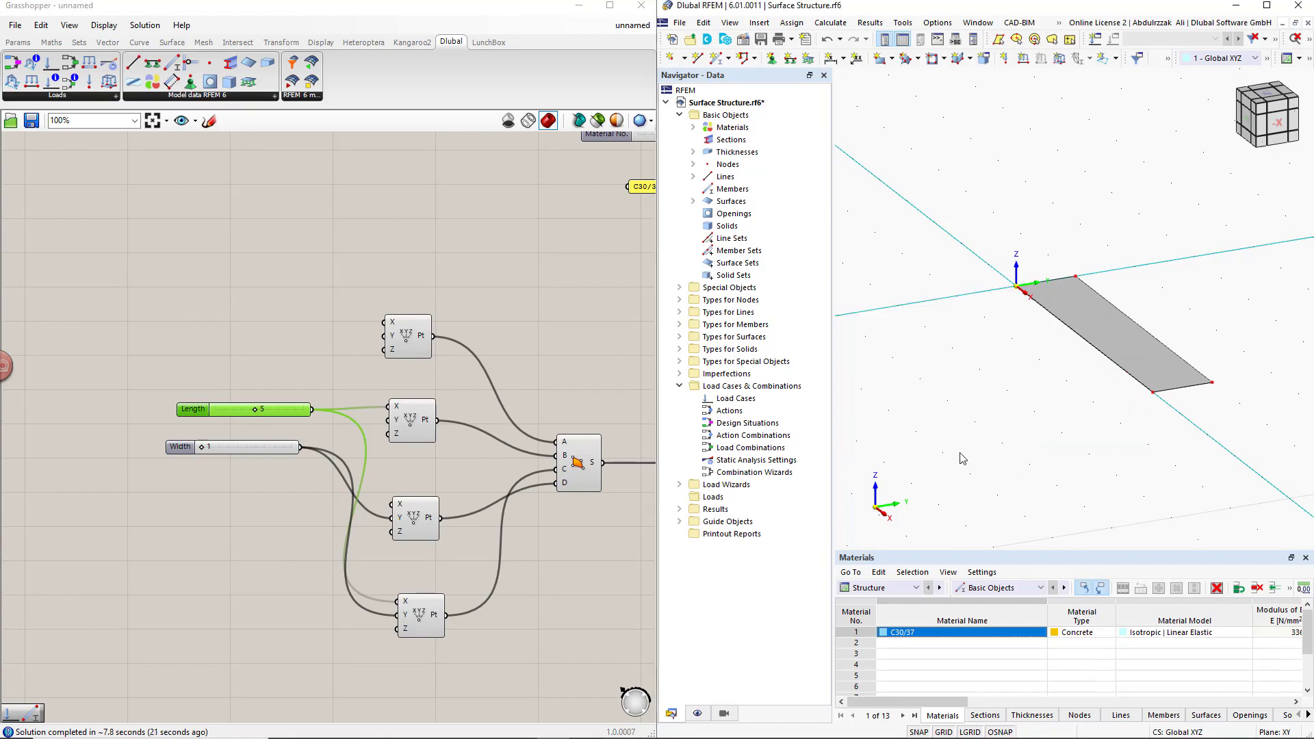
Step: Set the Width slider to 5, abort the external connection in RFEM and view the updated surface
{"action": "double_click", "coordinate": [210, 449]}
{"action": "key", "text": "Return"}
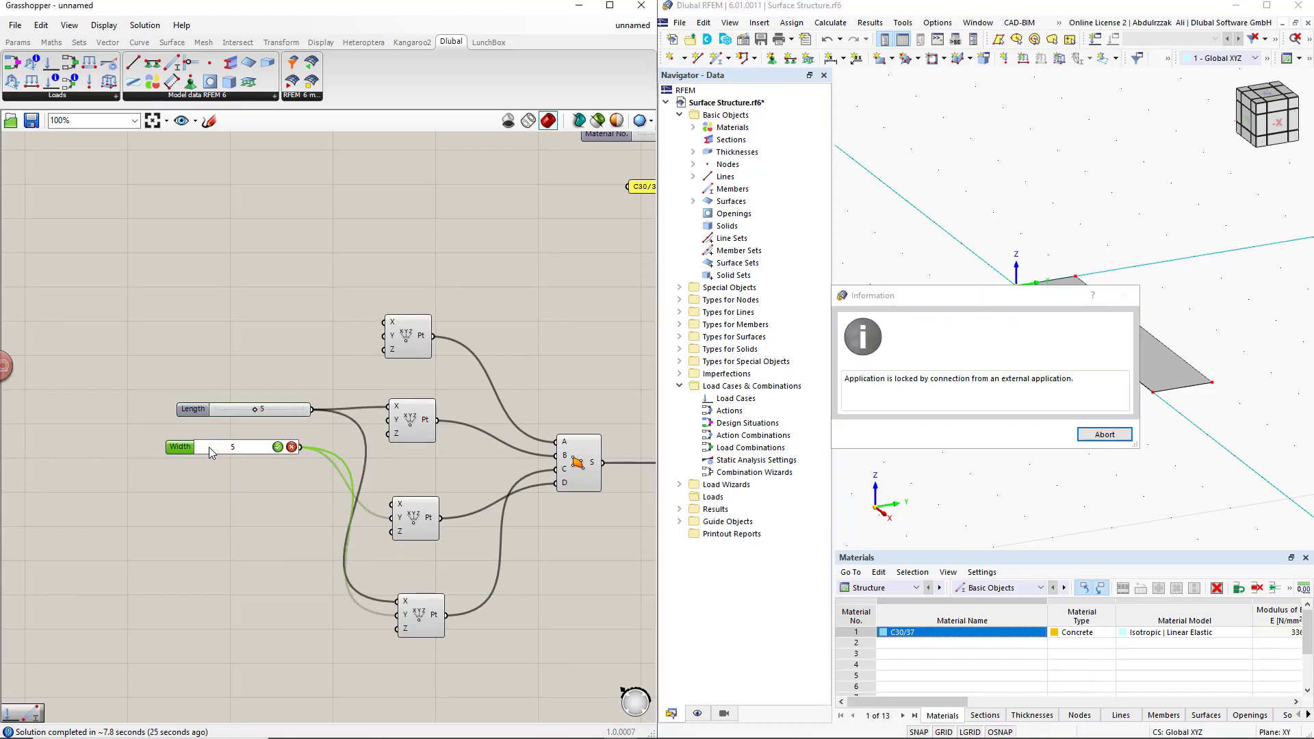
{"action": "left_click", "coordinate": [1104, 436]}
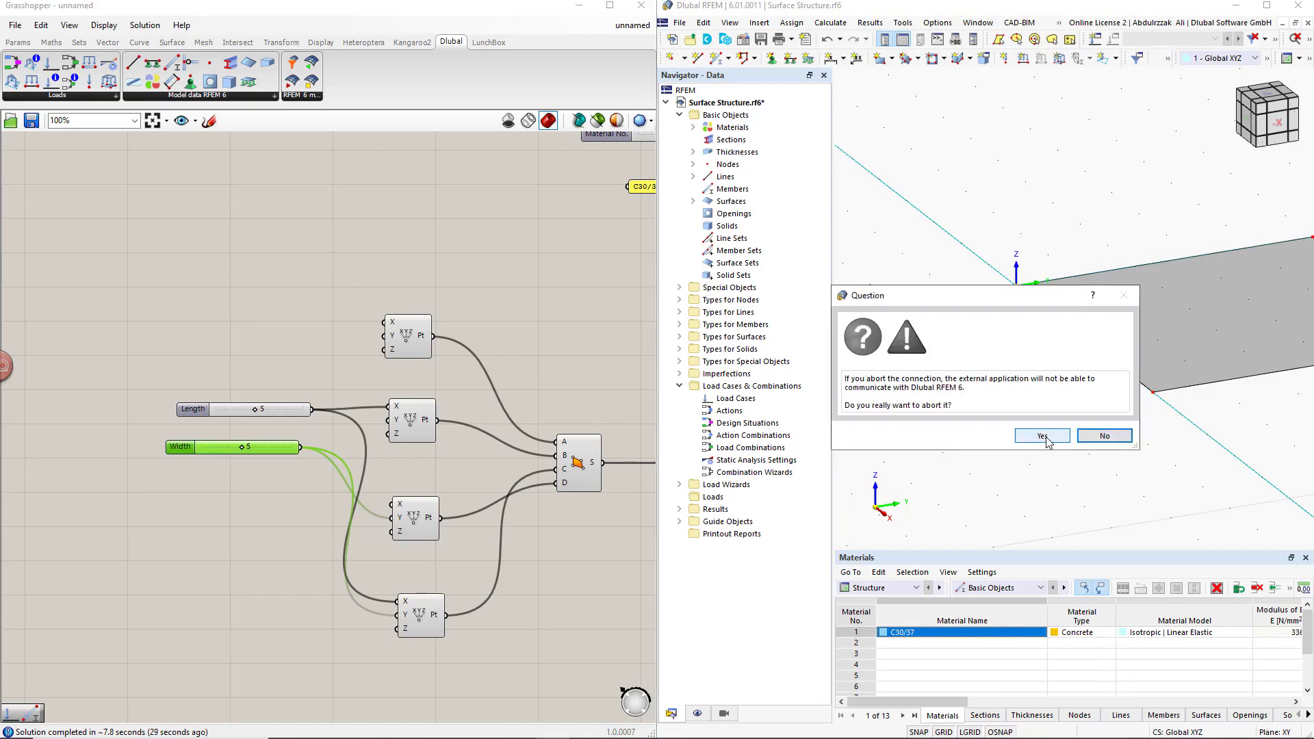
{"action": "left_click", "coordinate": [1043, 439]}
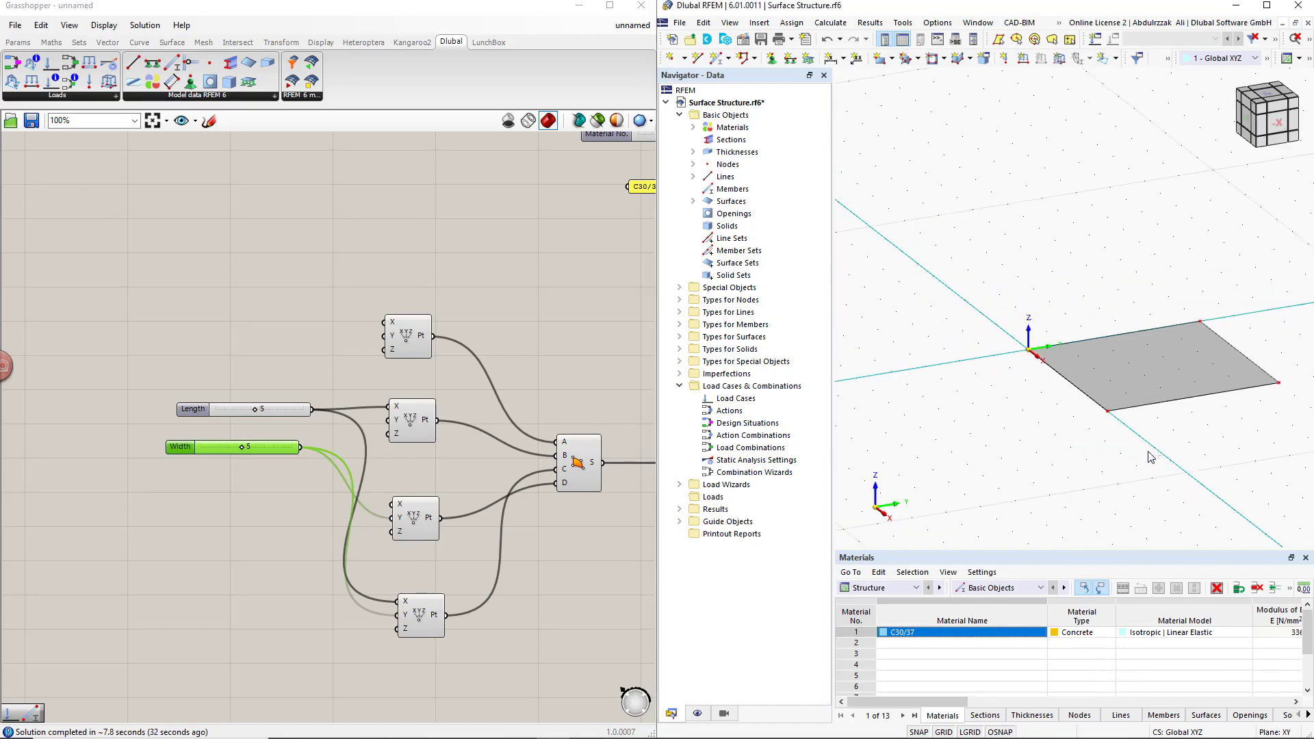
{"action": "middle_click_drag", "start_coordinate": [1148, 451], "coordinate": [974, 449], "text": "ctrl"}
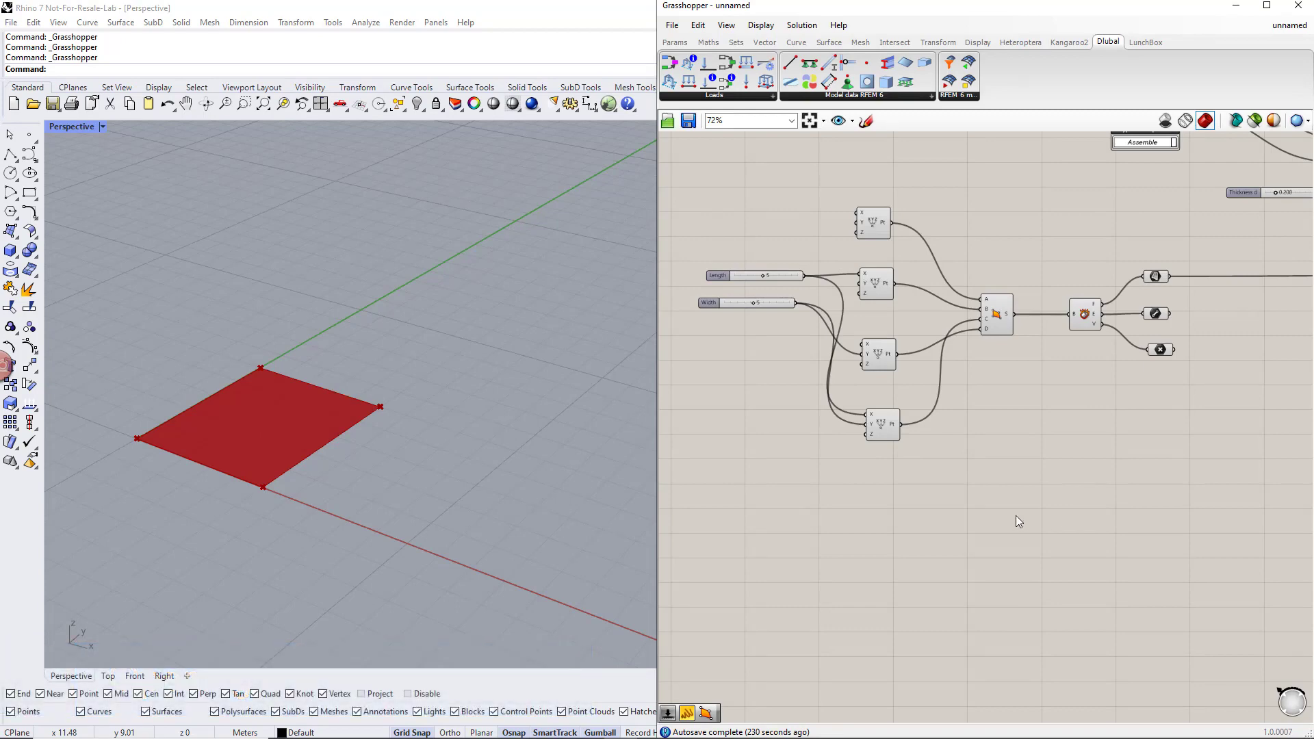
Step: Duplicate the four Construct Point components below the originals and arrange the copies in a compact column
{"action": "left_click_drag", "start_coordinate": [945, 489], "coordinate": [915, 417]}
{"action": "scroll", "coordinate": [915, 419], "scroll_direction": "up", "scroll_amount": 2}
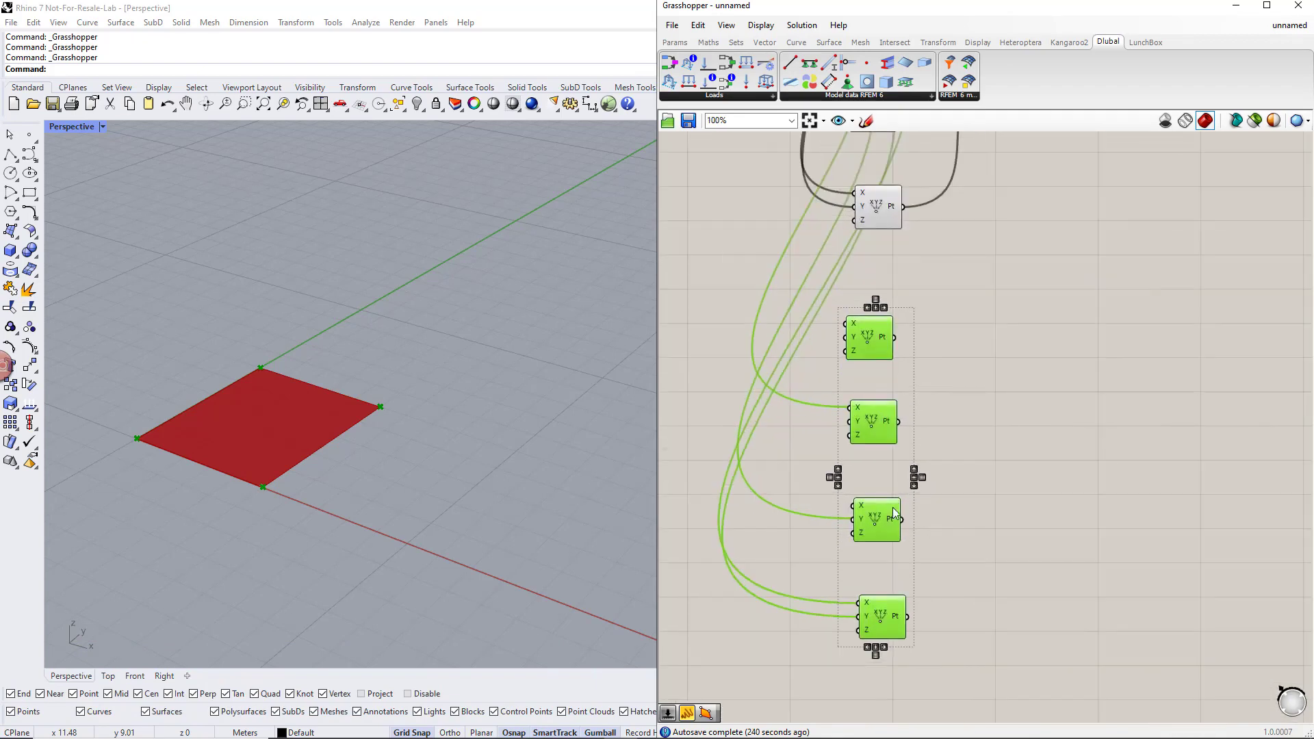
{"action": "left_click_drag", "start_coordinate": [880, 522], "coordinate": [920, 611]}
{"action": "left_click", "coordinate": [911, 521]}
{"action": "left_click_drag", "start_coordinate": [911, 484], "coordinate": [925, 563]}
{"action": "left_click_drag", "start_coordinate": [899, 383], "coordinate": [918, 493]}
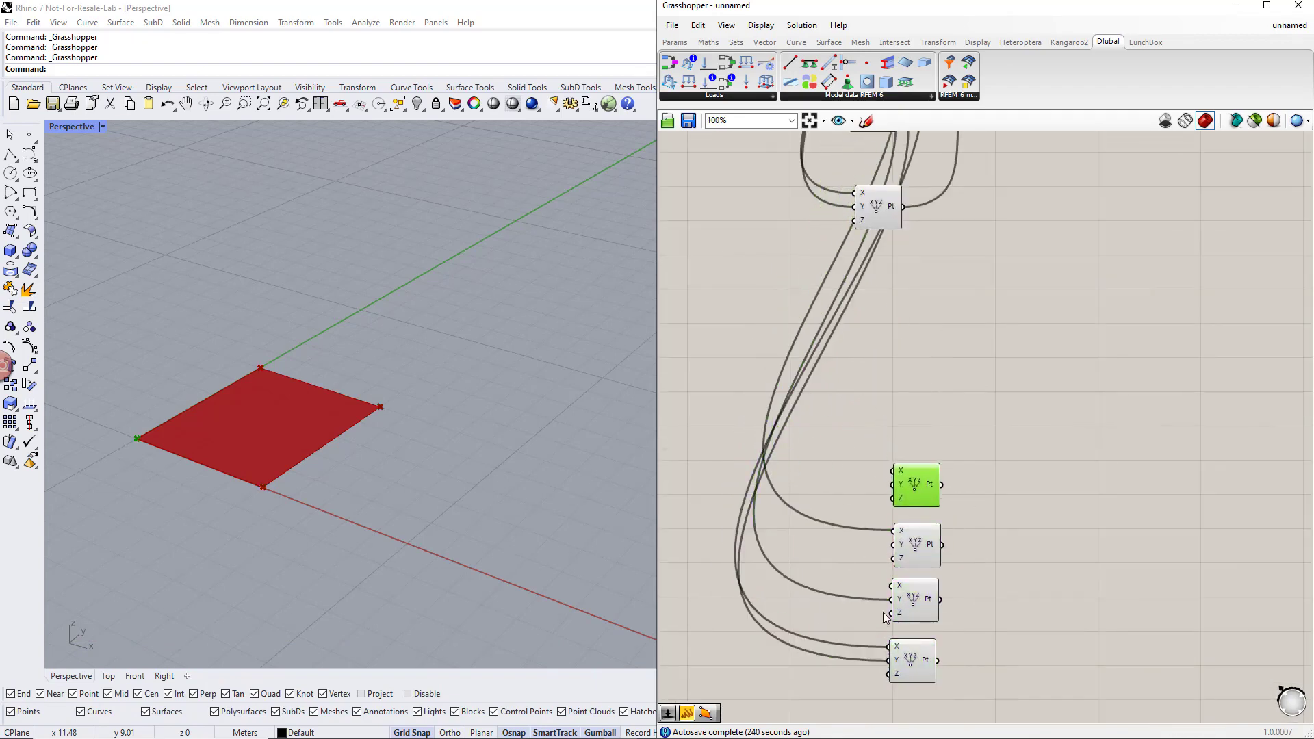
Step: Disconnect the Length and Width sliders from the X and Y inputs of the duplicated Construct Point components
{"action": "right_click", "coordinate": [902, 473]}
{"action": "mouse_move", "coordinate": [943, 527]}
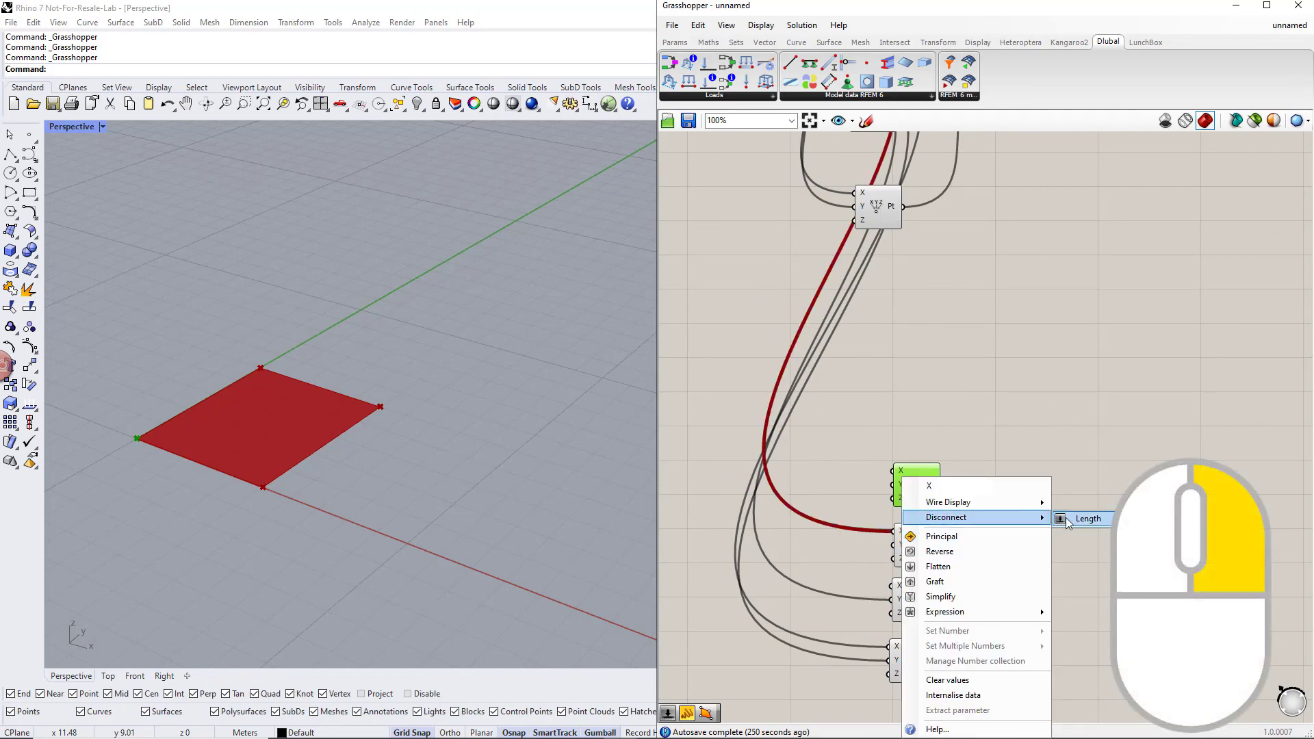
{"action": "left_click", "coordinate": [1072, 522]}
{"action": "right_click", "coordinate": [901, 483]}
{"action": "mouse_move", "coordinate": [985, 521]}
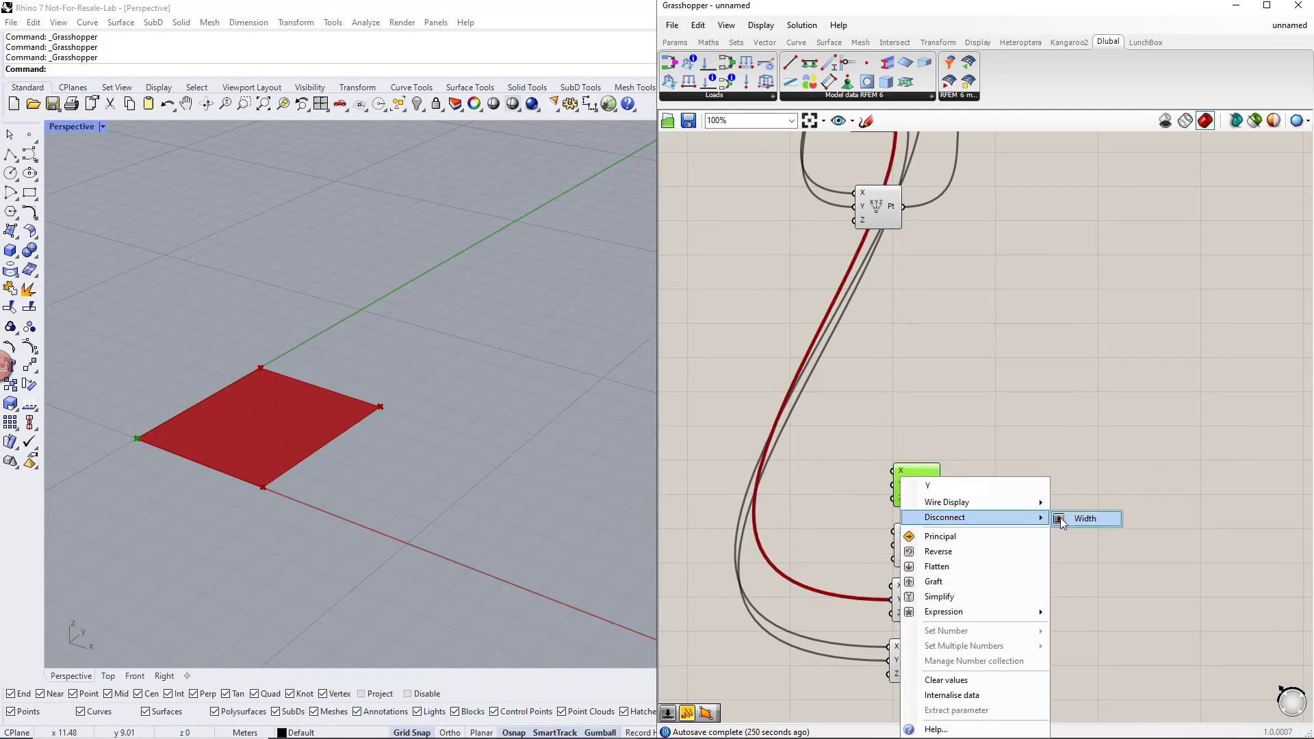
{"action": "left_click", "coordinate": [1080, 518]}
{"action": "right_click", "coordinate": [897, 649]}
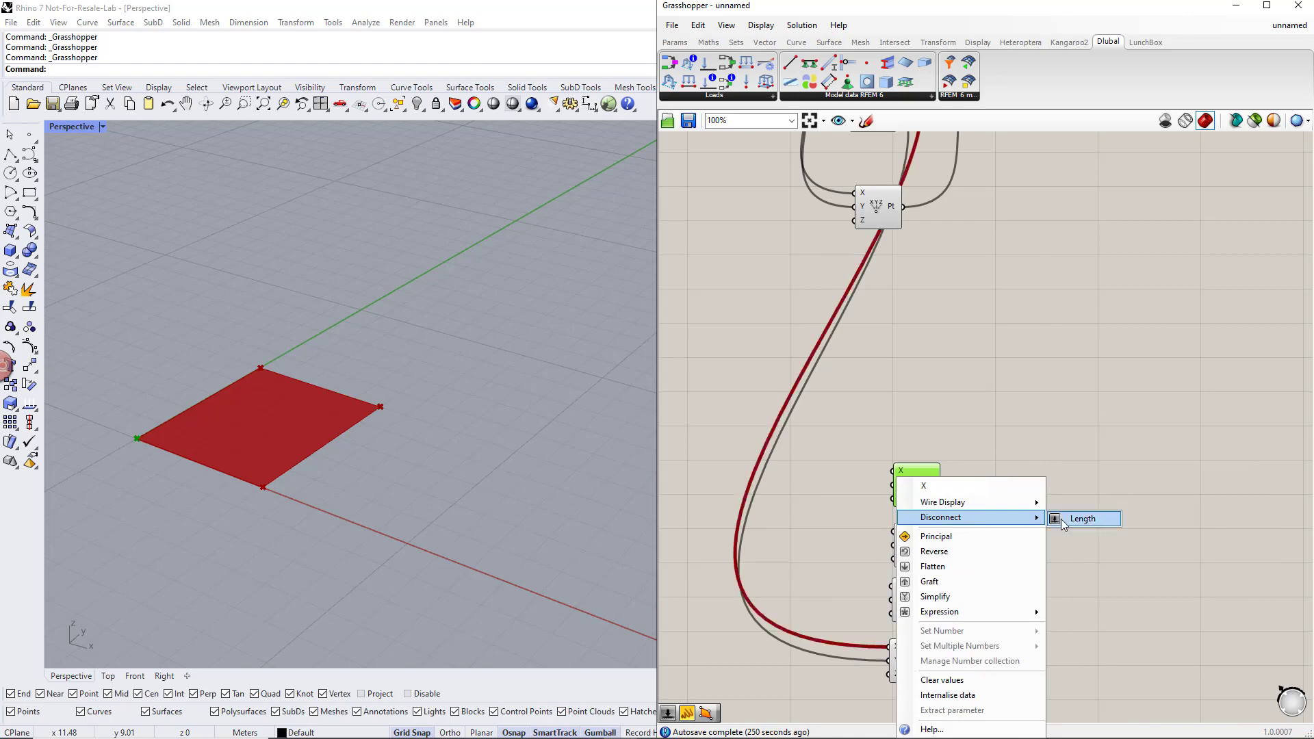
{"action": "left_click", "coordinate": [1082, 517]}
{"action": "right_click", "coordinate": [899, 484]}
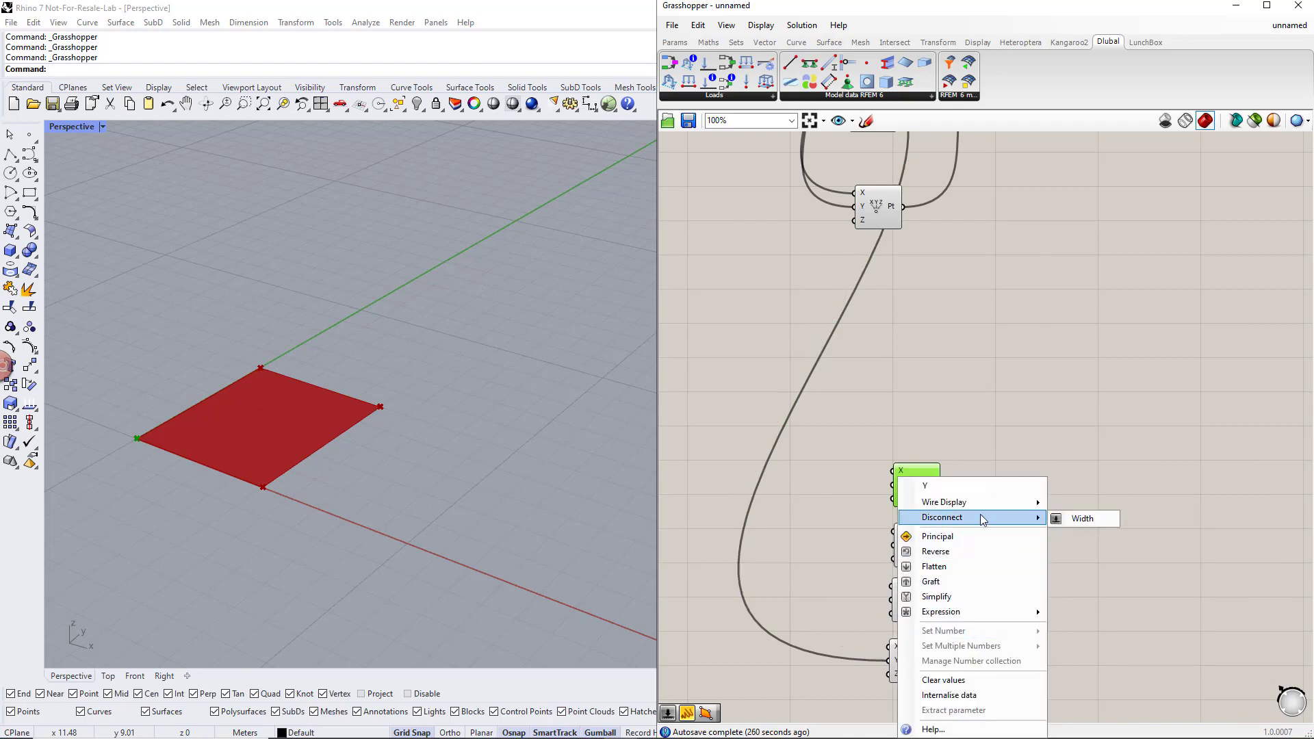
{"action": "left_click", "coordinate": [1078, 518]}
{"action": "left_click", "coordinate": [883, 471]}
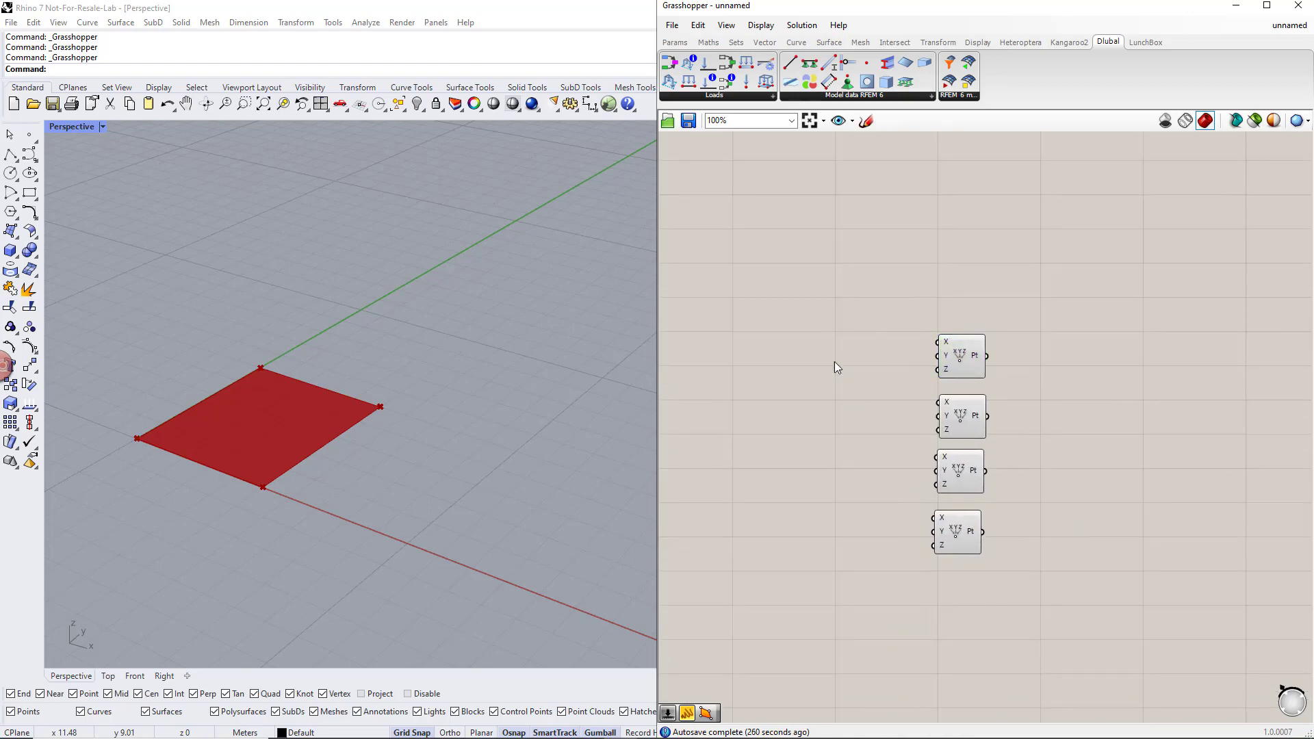
Step: Add a number slider defined as 1<8 beside the duplicated points and connect it to the first point's X and Y inputs
{"action": "double_click", "coordinate": [812, 351]}
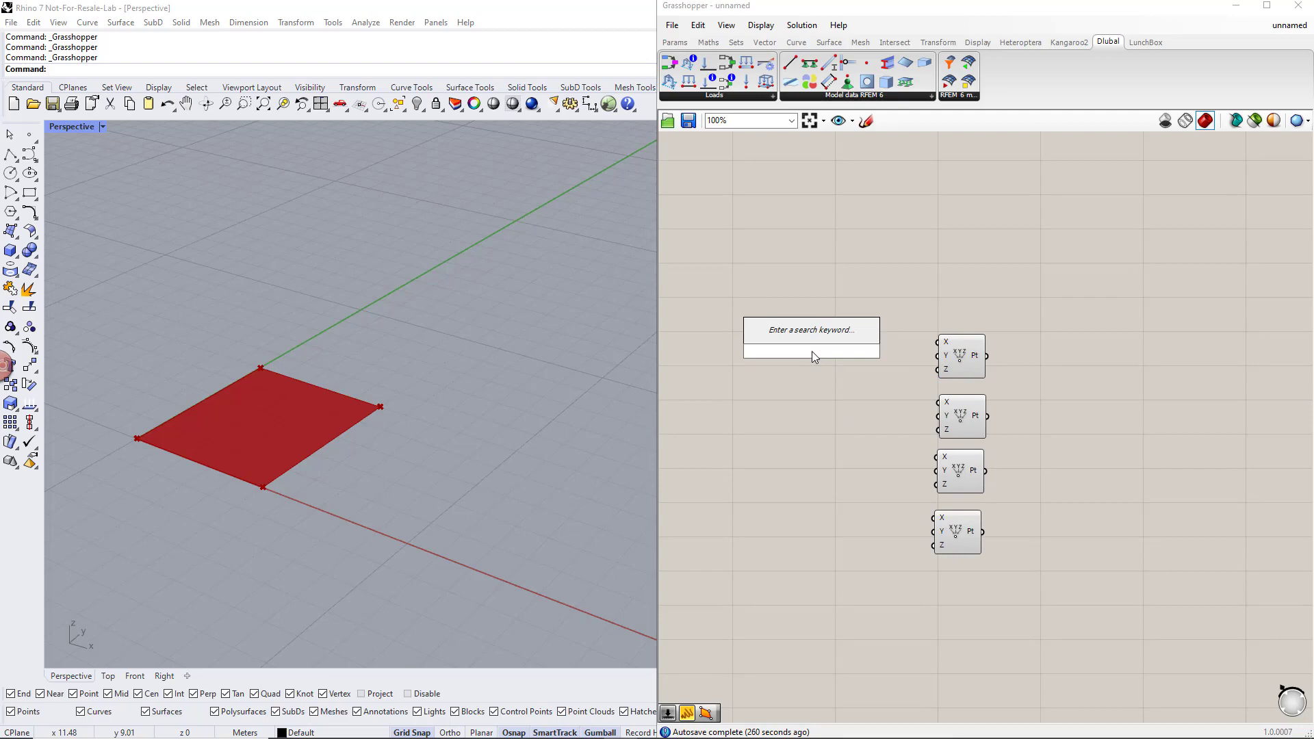
{"action": "type", "text": "1"}
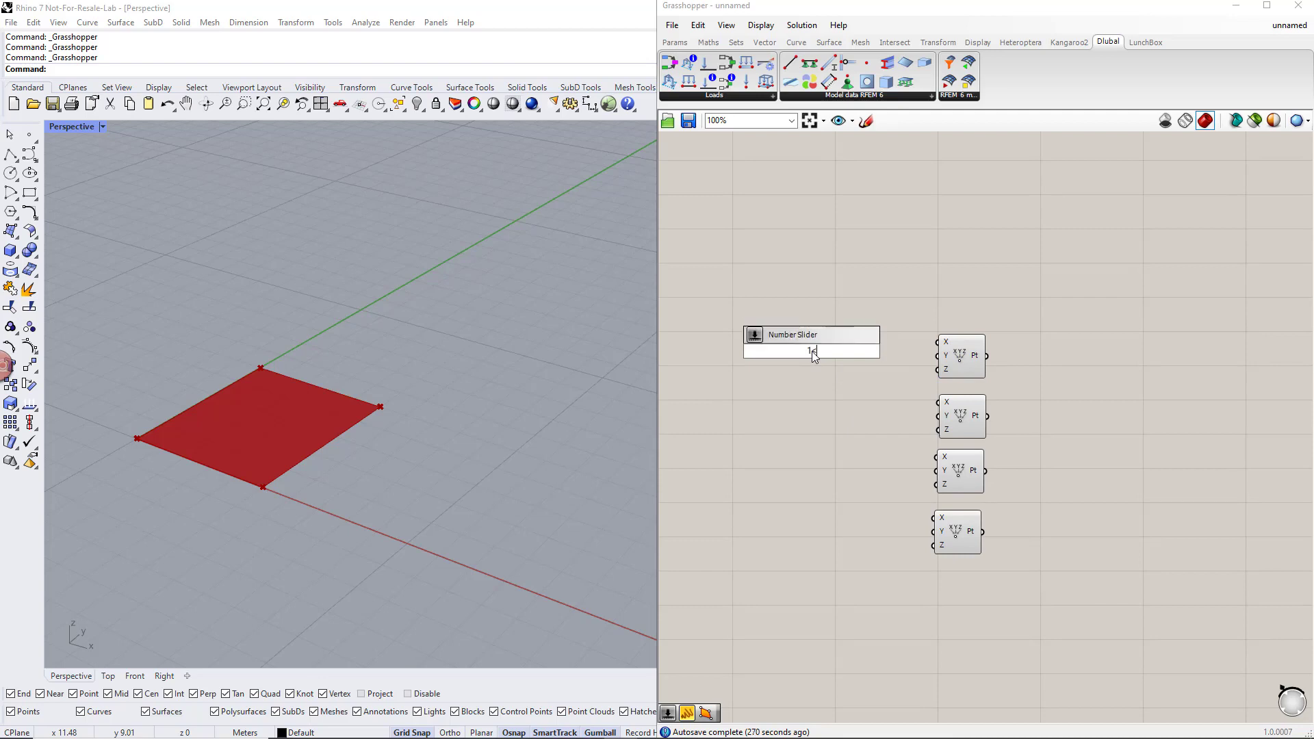
{"action": "type", "text": "<8"}
{"action": "key", "text": "Return"}
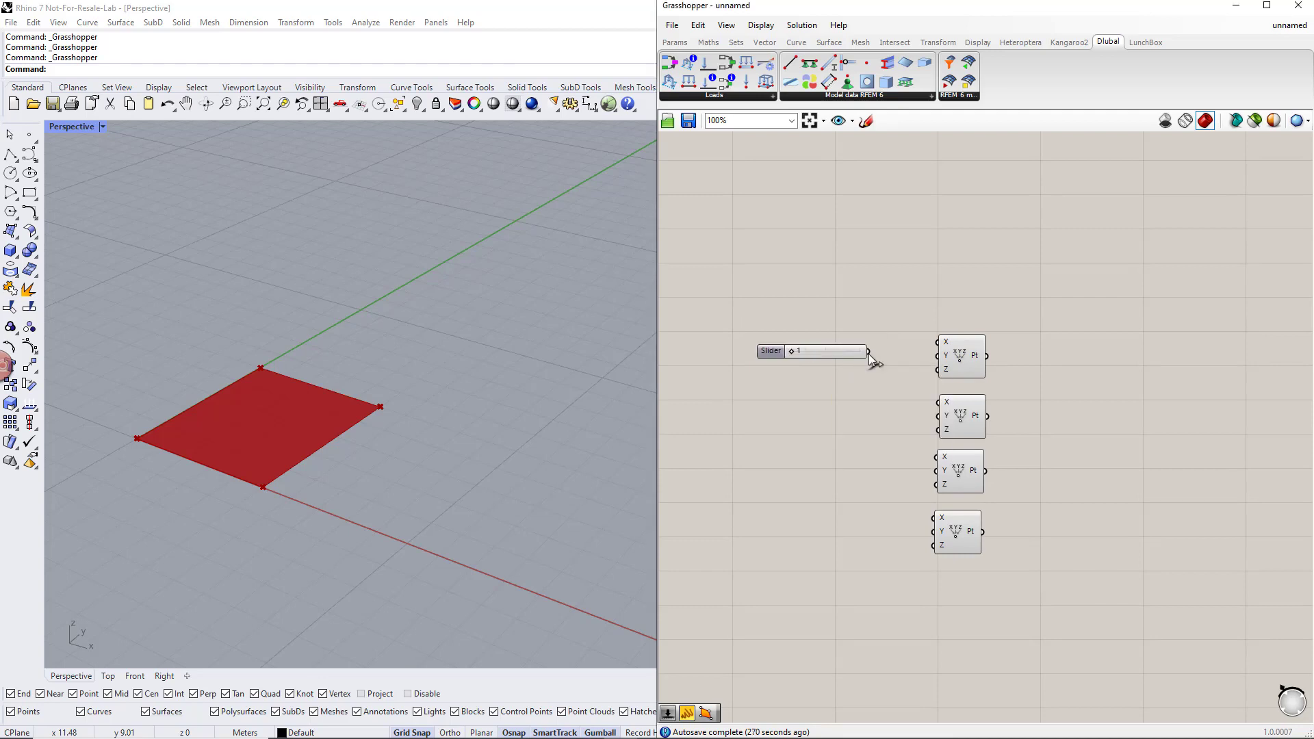
{"action": "left_click_drag", "start_coordinate": [891, 351], "coordinate": [938, 355]}
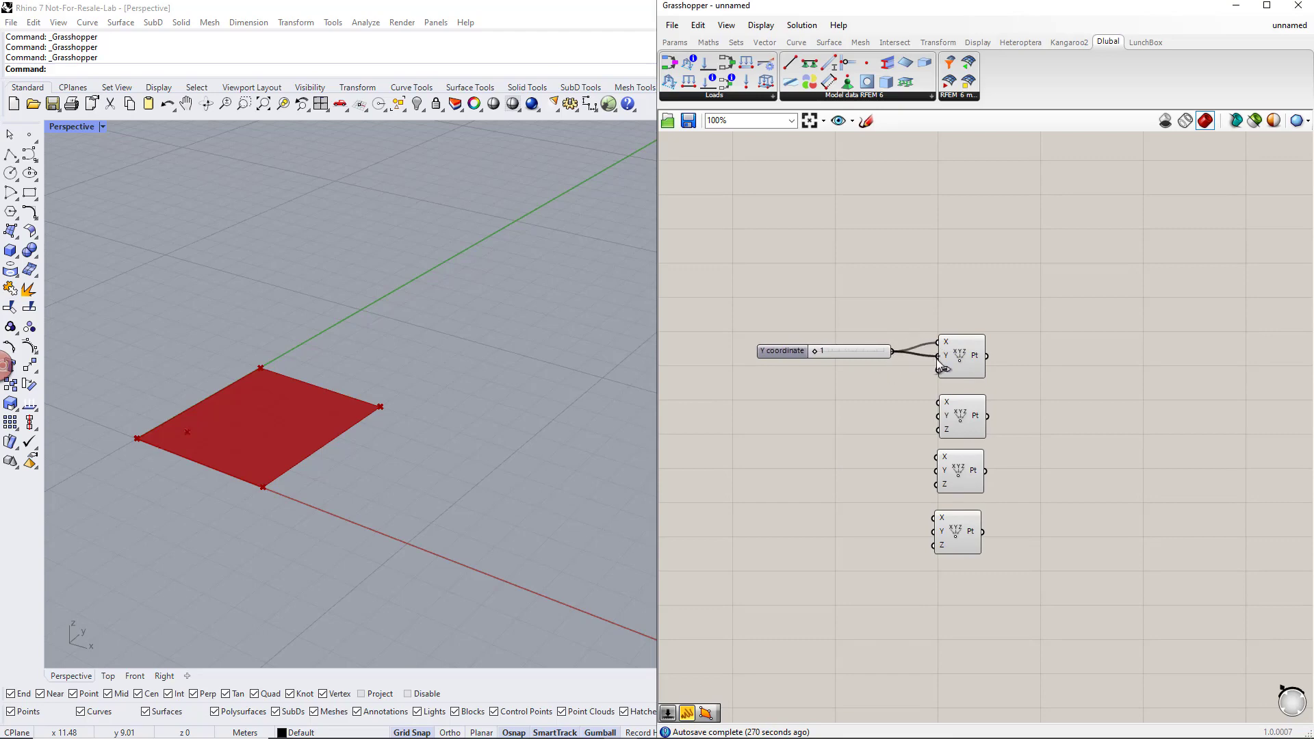
Step: Add a second slider defined as 2<9, connecting it to the second duplicated point's X and the first slider to its Y
{"action": "left_click", "coordinate": [964, 420]}
{"action": "left_click", "coordinate": [785, 458]}
{"action": "double_click", "coordinate": [786, 467]}
{"action": "type", "text": "2<9"}
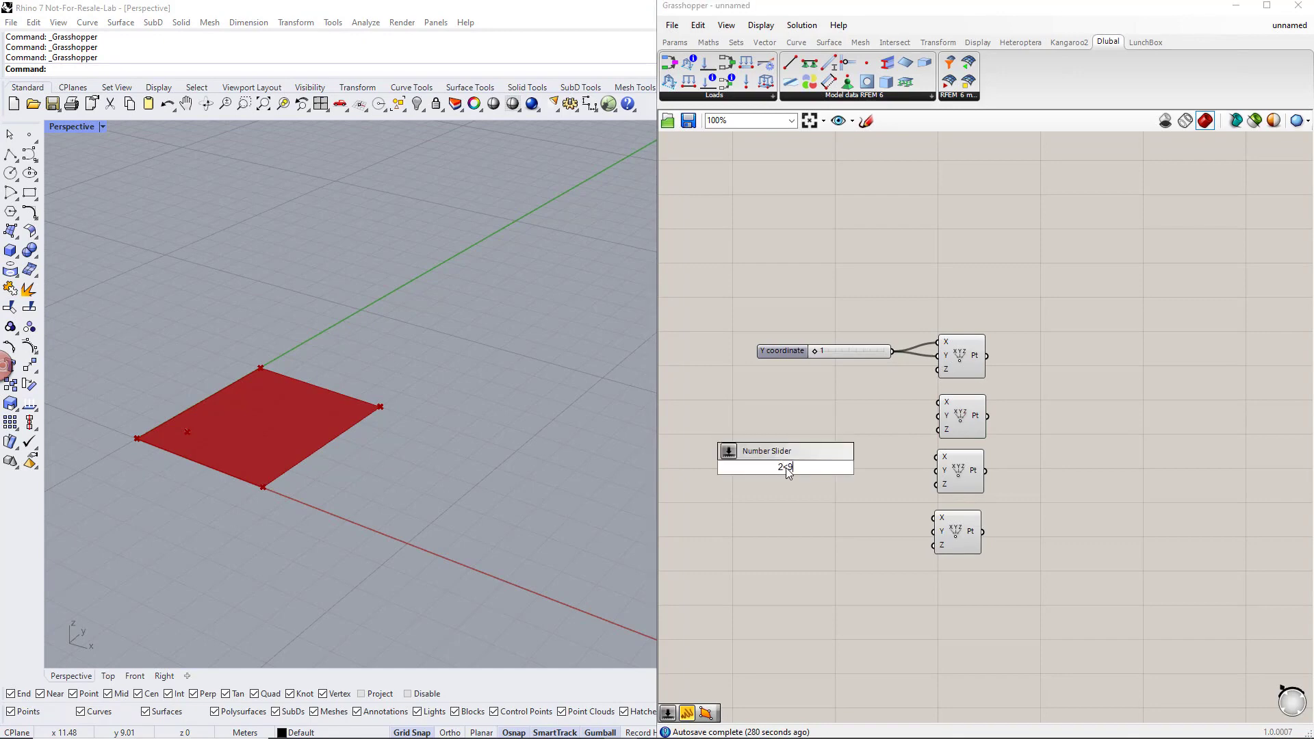
{"action": "key", "text": "Return"}
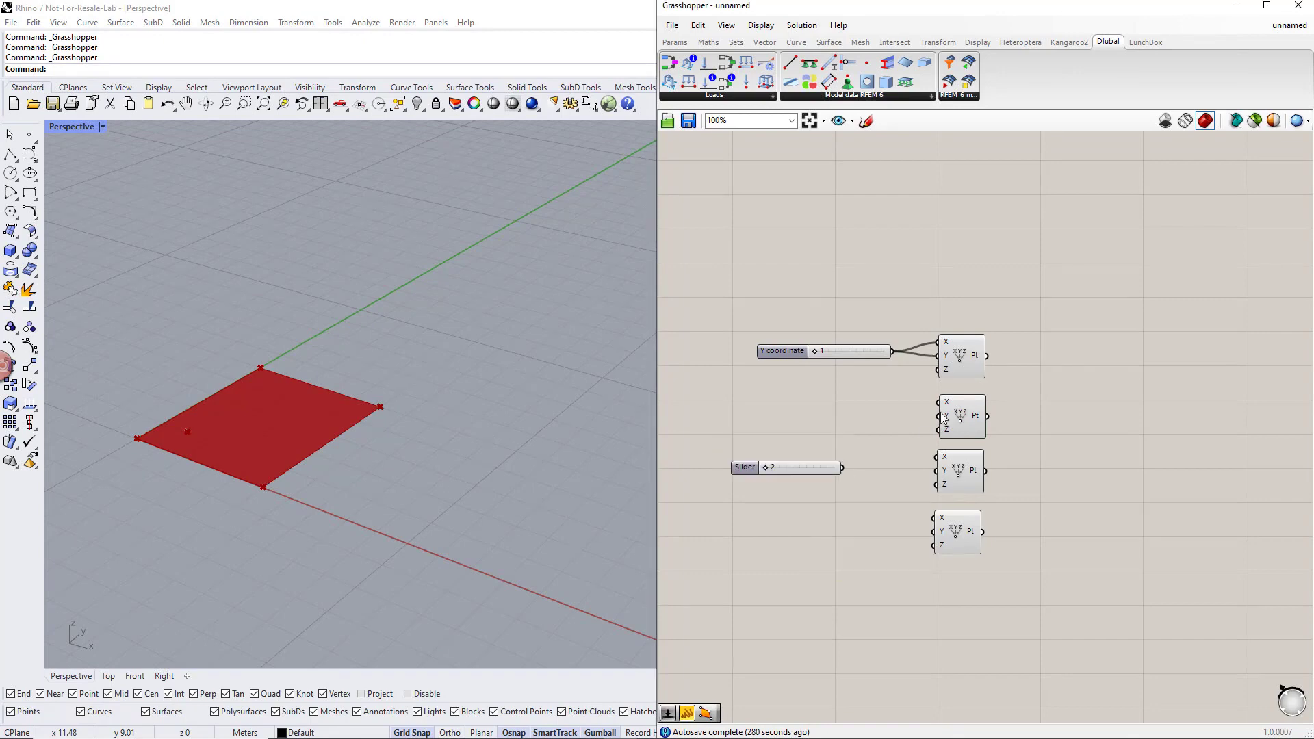
{"action": "left_click_drag", "start_coordinate": [938, 403], "coordinate": [892, 351]}
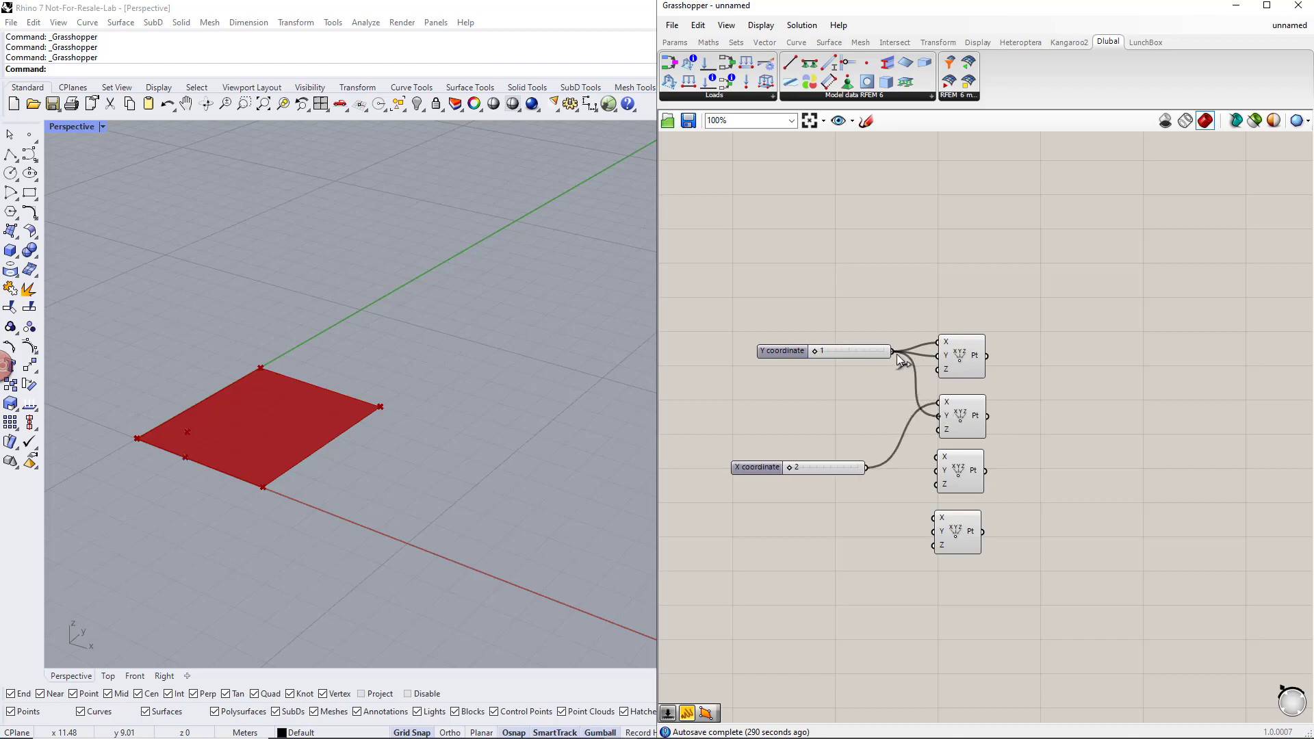
Step: Wire the third point's X to the first slider and its Y to the second, and the fourth point's X and Y to the second
{"action": "left_click", "coordinate": [948, 482]}
{"action": "left_click_drag", "start_coordinate": [938, 457], "coordinate": [871, 469]}
{"action": "left_click", "coordinate": [960, 544]}
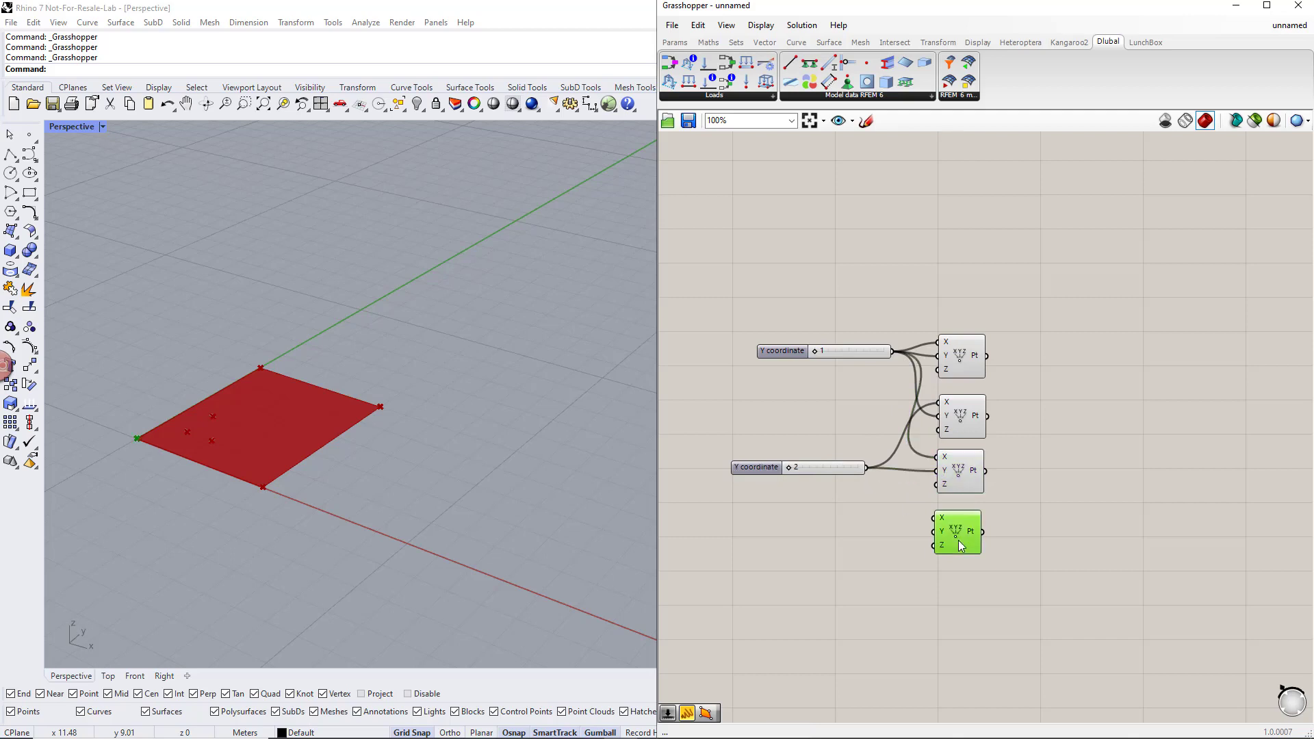
{"action": "left_click_drag", "start_coordinate": [935, 518], "coordinate": [868, 469]}
Step: Space the four duplicated points farther from their sliders and move the whole group closer beneath the original point network
{"action": "scroll", "coordinate": [879, 526], "scroll_direction": "down", "scroll_amount": 1}
{"action": "left_click_drag", "start_coordinate": [1007, 573], "coordinate": [1033, 375]}
{"action": "left_click", "coordinate": [941, 331]}
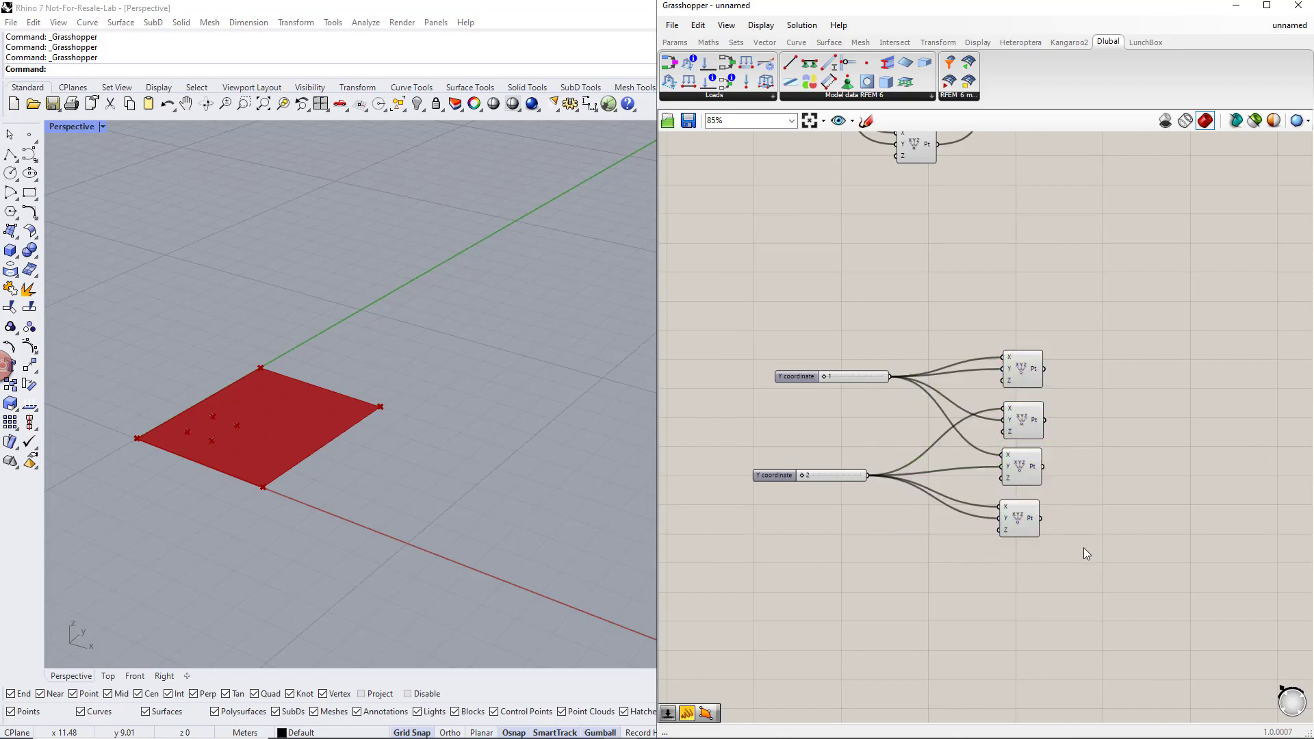
{"action": "scroll", "coordinate": [1045, 421], "scroll_direction": "down", "scroll_amount": 2}
{"action": "right_click_drag", "start_coordinate": [997, 346], "coordinate": [998, 390]}
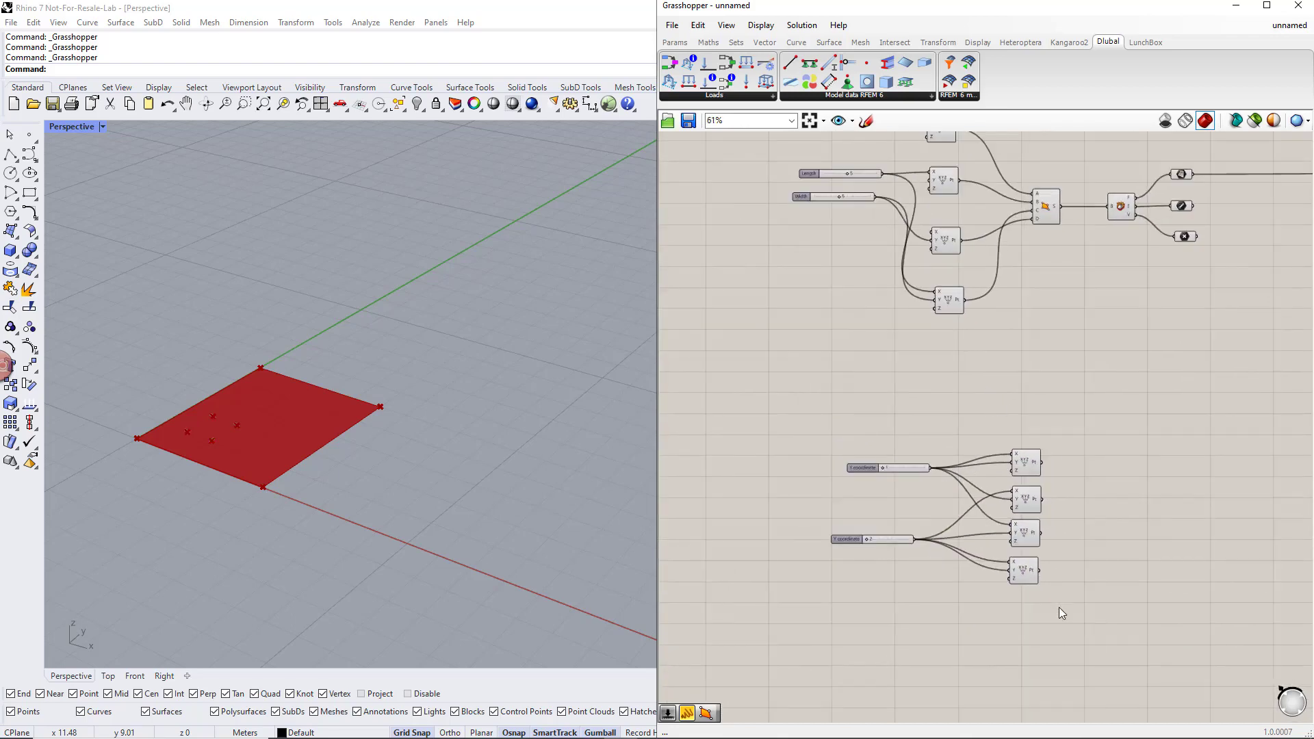
{"action": "left_click_drag", "start_coordinate": [1060, 612], "coordinate": [809, 431]}
{"action": "left_click_drag", "start_coordinate": [1016, 468], "coordinate": [996, 395]}
{"action": "right_click_drag", "start_coordinate": [1025, 361], "coordinate": [1044, 451]}
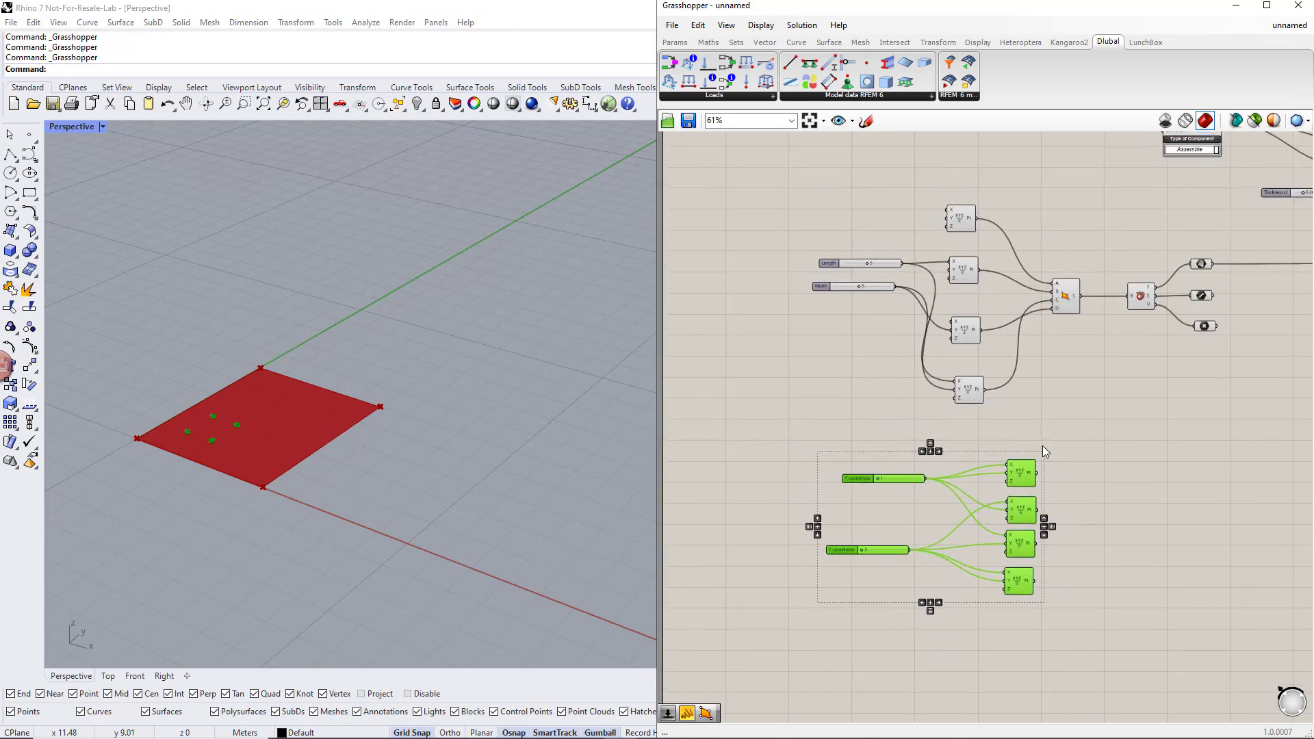
{"action": "left_click", "coordinate": [1045, 452]}
Step: Set the Length and Width sliders of the original surface to 10
{"action": "scroll", "coordinate": [868, 285], "scroll_direction": "up", "scroll_amount": 2}
{"action": "left_click_drag", "start_coordinate": [867, 257], "coordinate": [920, 280]}
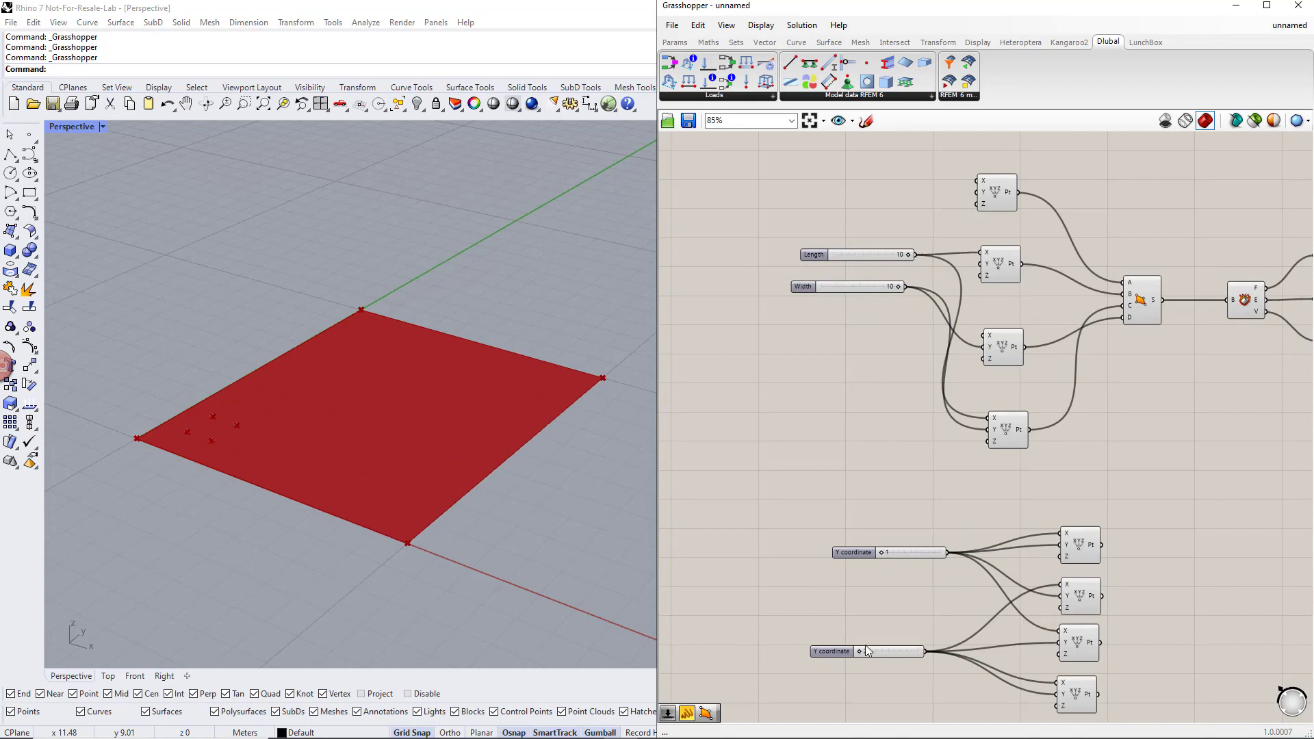
Step: Set the lower coordinate slider of the duplicated points to 4 and the upper coordinate slider to 2
{"action": "left_click_drag", "start_coordinate": [877, 652], "coordinate": [897, 649]}
{"action": "left_click_drag", "start_coordinate": [1117, 716], "coordinate": [1051, 522]}
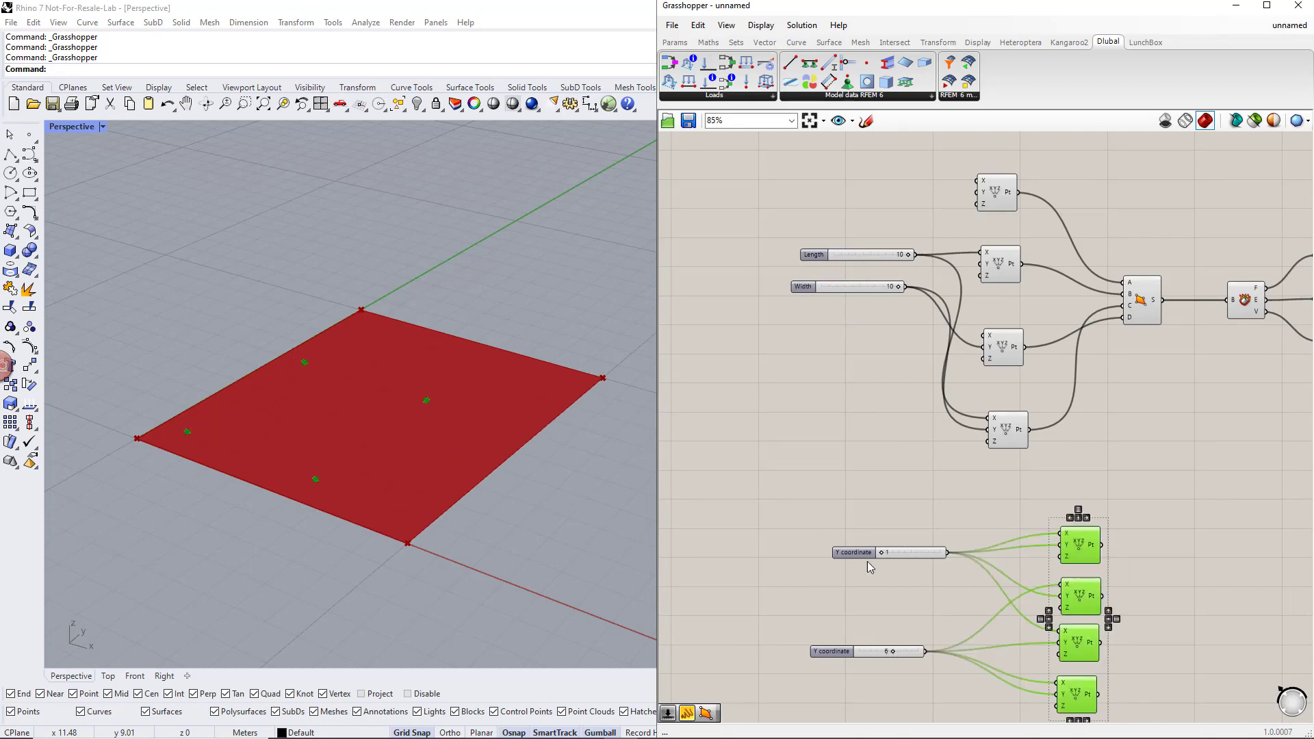
{"action": "mouse_move", "coordinate": [893, 651]}
{"action": "left_mouse_down"}
{"action": "mouse_move", "coordinate": [921, 653]}
{"action": "mouse_move", "coordinate": [885, 654]}
{"action": "left_mouse_up"}
{"action": "left_click", "coordinate": [890, 553]}
{"action": "scroll", "coordinate": [891, 588], "scroll_direction": "up", "scroll_amount": 2}
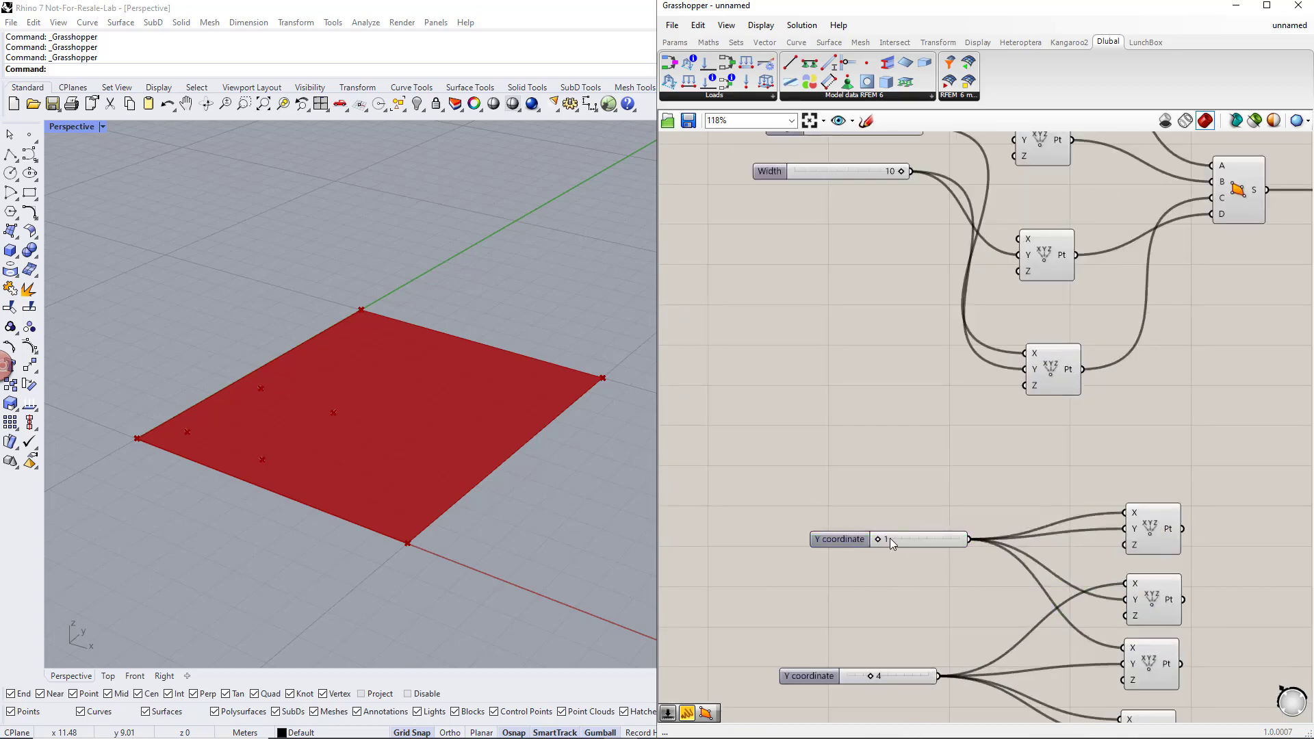
{"action": "double_click", "coordinate": [890, 539]}
{"action": "type", "text": "2"}
{"action": "key", "text": "Return"}
Step: Set both the Length and Width sliders of the original surface to 6
{"action": "scroll", "coordinate": [872, 446], "scroll_direction": "down", "scroll_amount": 2}
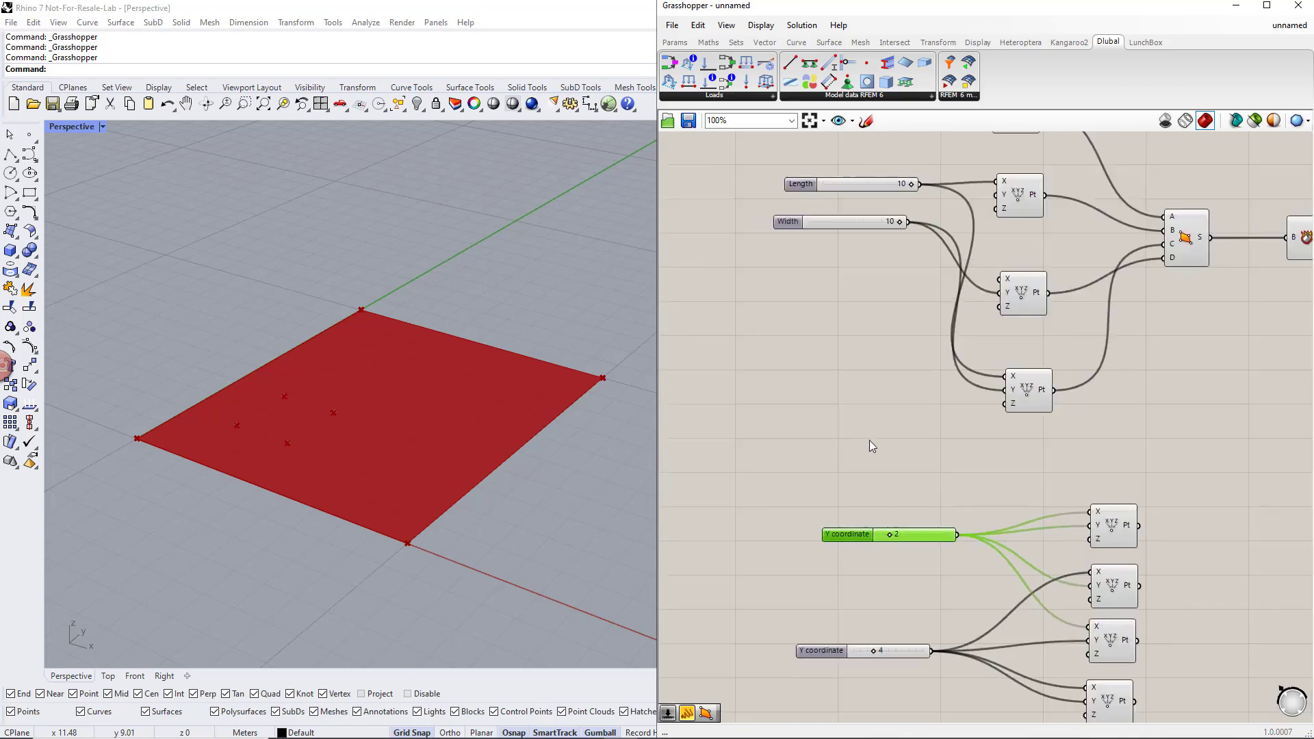
{"action": "right_click_drag", "start_coordinate": [871, 445], "coordinate": [893, 466]}
{"action": "double_click", "coordinate": [935, 264]}
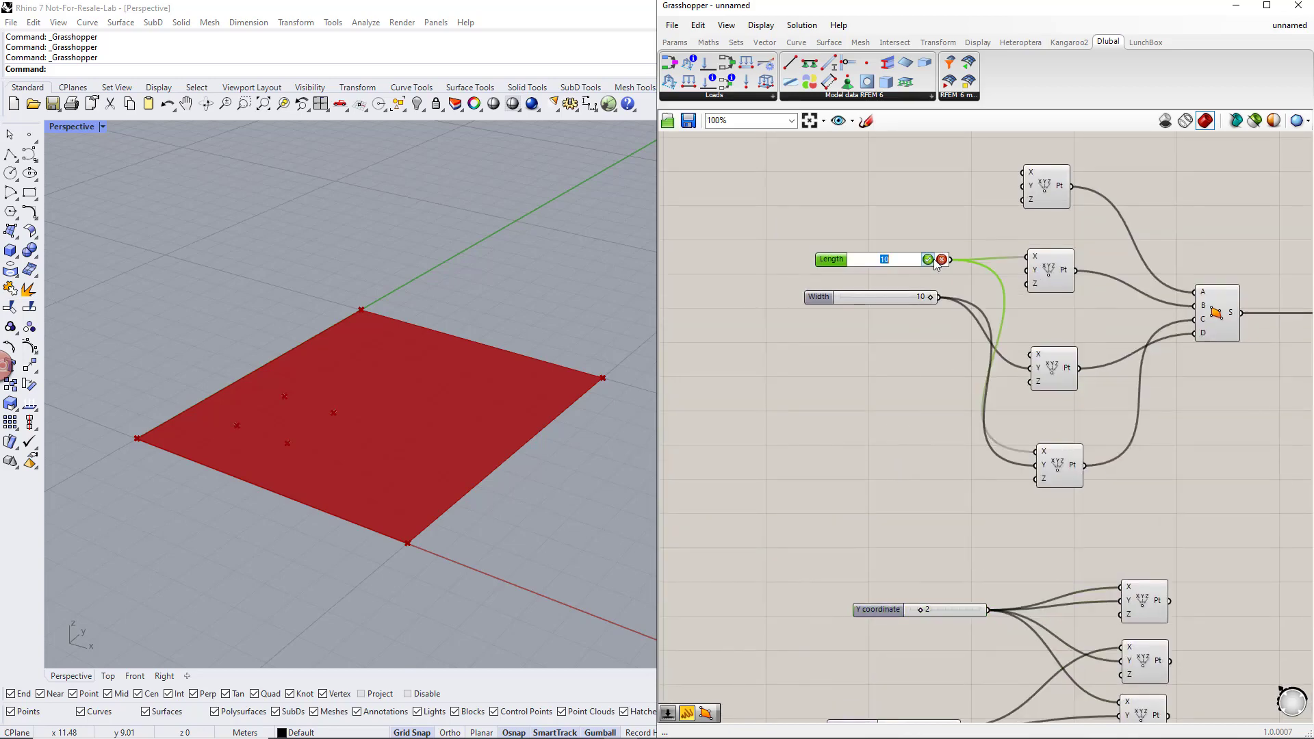
{"action": "type", "text": "6"}
{"action": "key", "text": "Return"}
{"action": "double_click", "coordinate": [929, 299]}
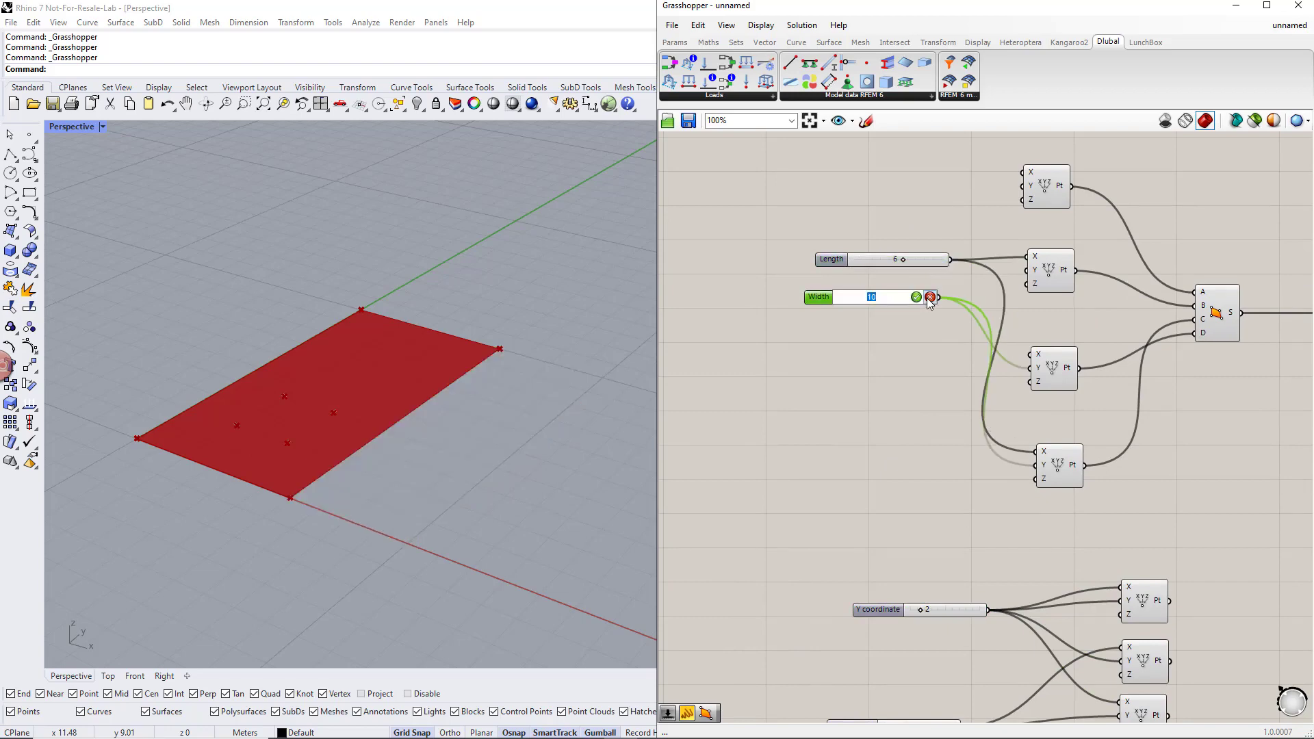
{"action": "key", "text": "Return"}
Step: Duplicate the four-point surface component and place the copy beside the four new Construct Point components
{"action": "scroll", "coordinate": [891, 367], "scroll_direction": "down", "scroll_amount": 2}
{"action": "right_click_drag", "start_coordinate": [1177, 618], "coordinate": [1046, 514]}
{"action": "left_click_drag", "start_coordinate": [1027, 595], "coordinate": [894, 407]}
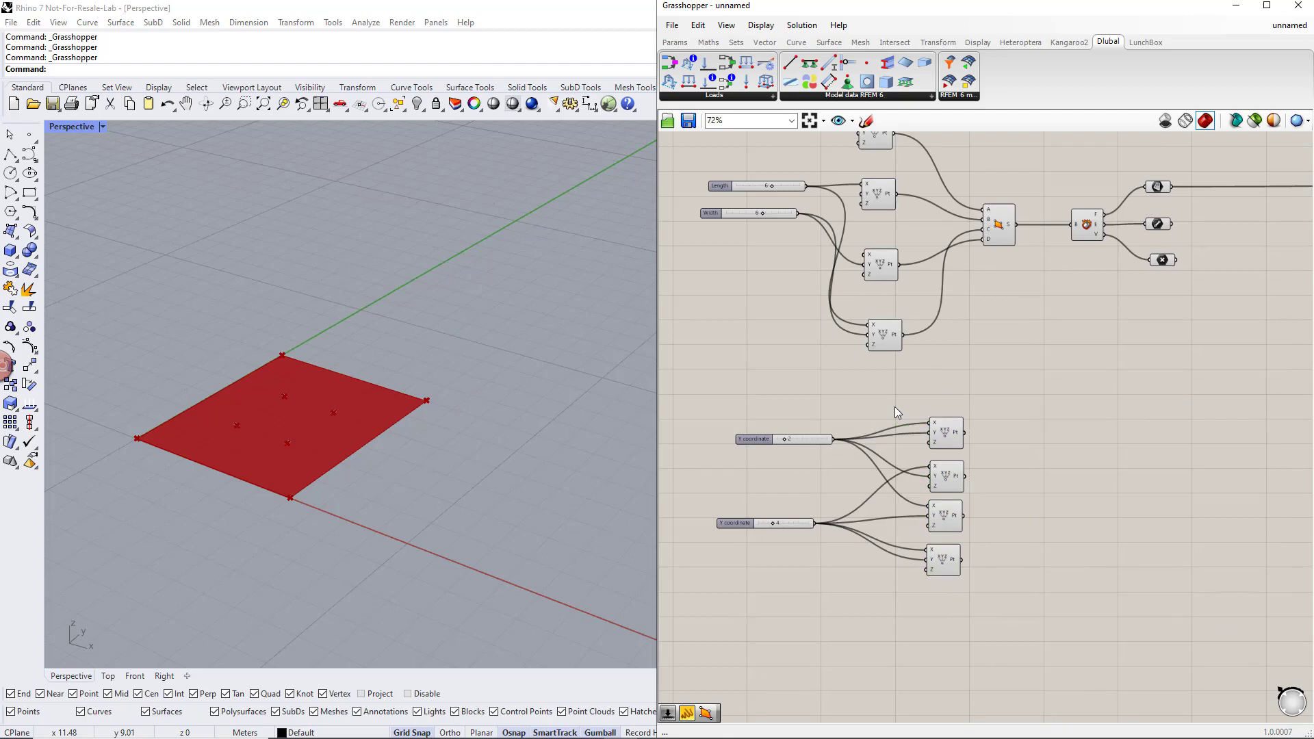
{"action": "left_click", "coordinate": [998, 248], "text": "alt"}
{"action": "left_click_drag", "start_coordinate": [998, 248], "coordinate": [1069, 479], "text": "alt"}
Step: Connect the four new Construct Point outputs to the copied surface component's corner inputs so they form a small inner rectangle
{"action": "left_click", "coordinate": [950, 442]}
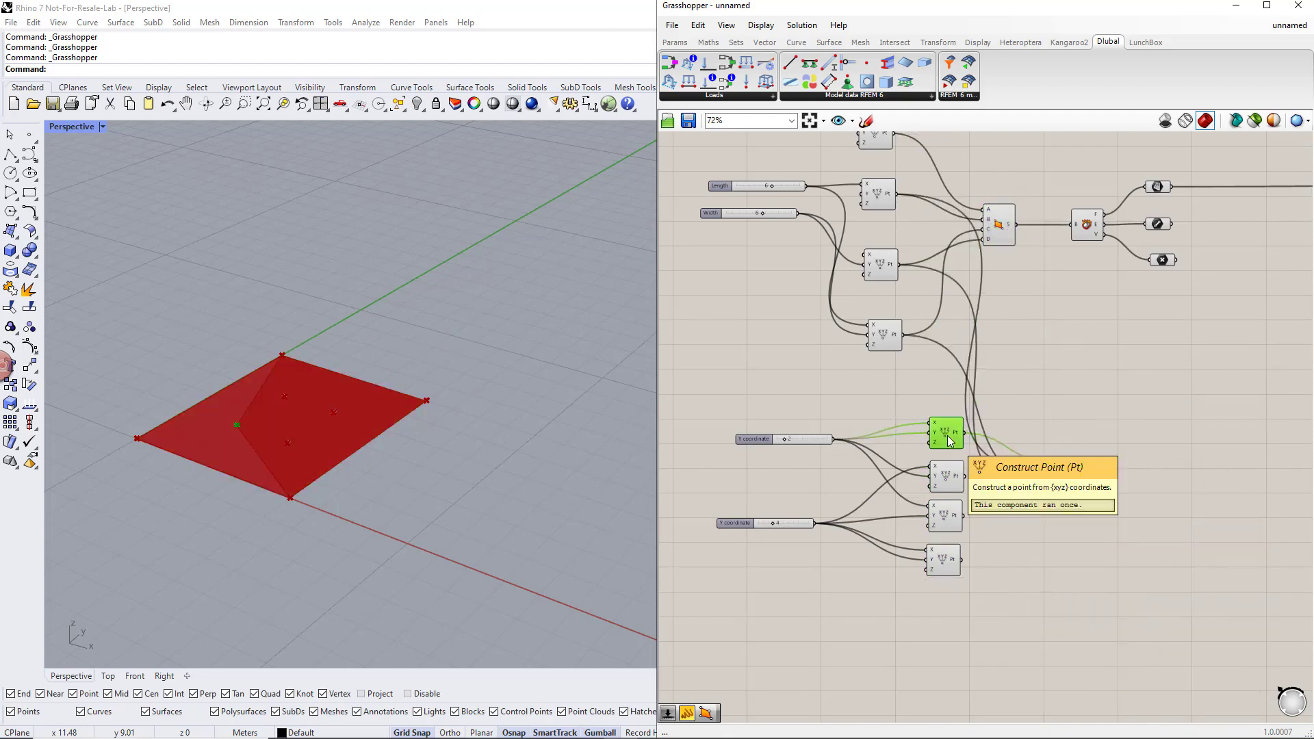
{"action": "left_click", "coordinate": [957, 484]}
{"action": "left_click_drag", "start_coordinate": [966, 477], "coordinate": [1054, 471]}
{"action": "left_click", "coordinate": [950, 524]}
{"action": "left_click", "coordinate": [948, 574]}
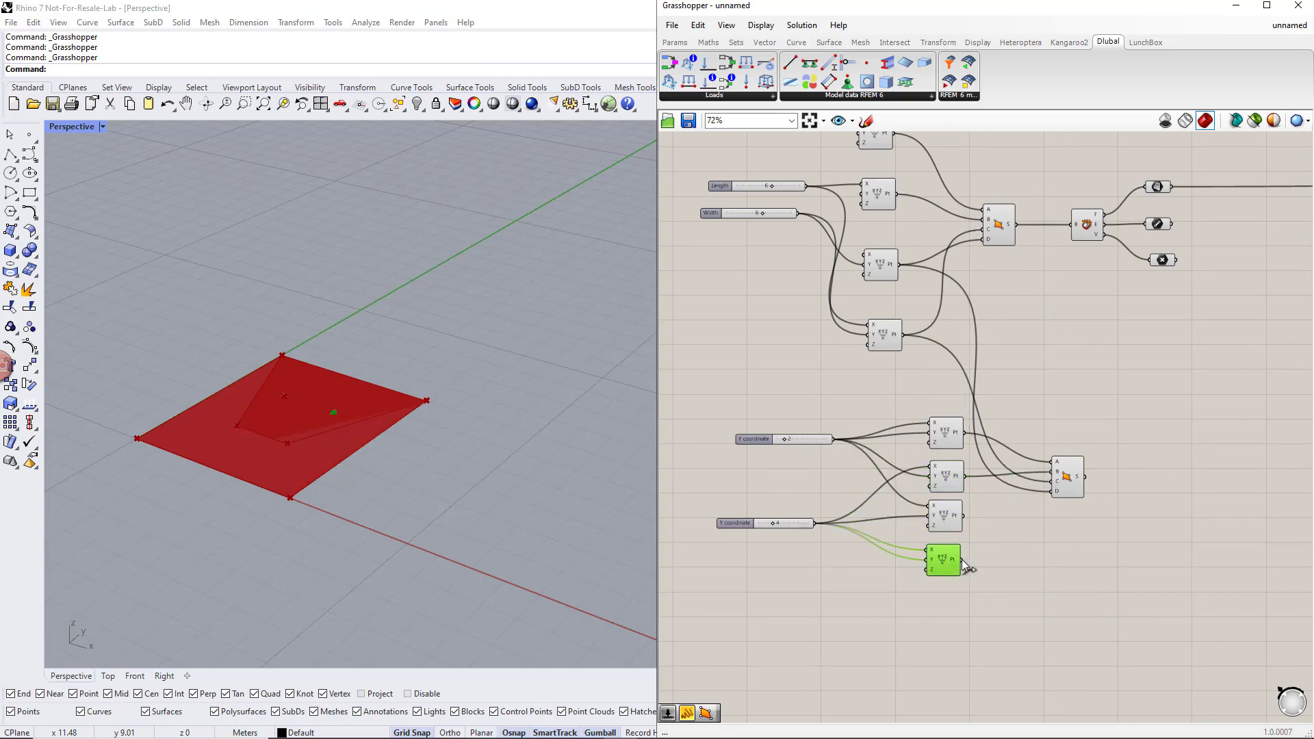
{"action": "left_click_drag", "start_coordinate": [963, 560], "coordinate": [1063, 436]}
{"action": "left_click", "coordinate": [1061, 427]}
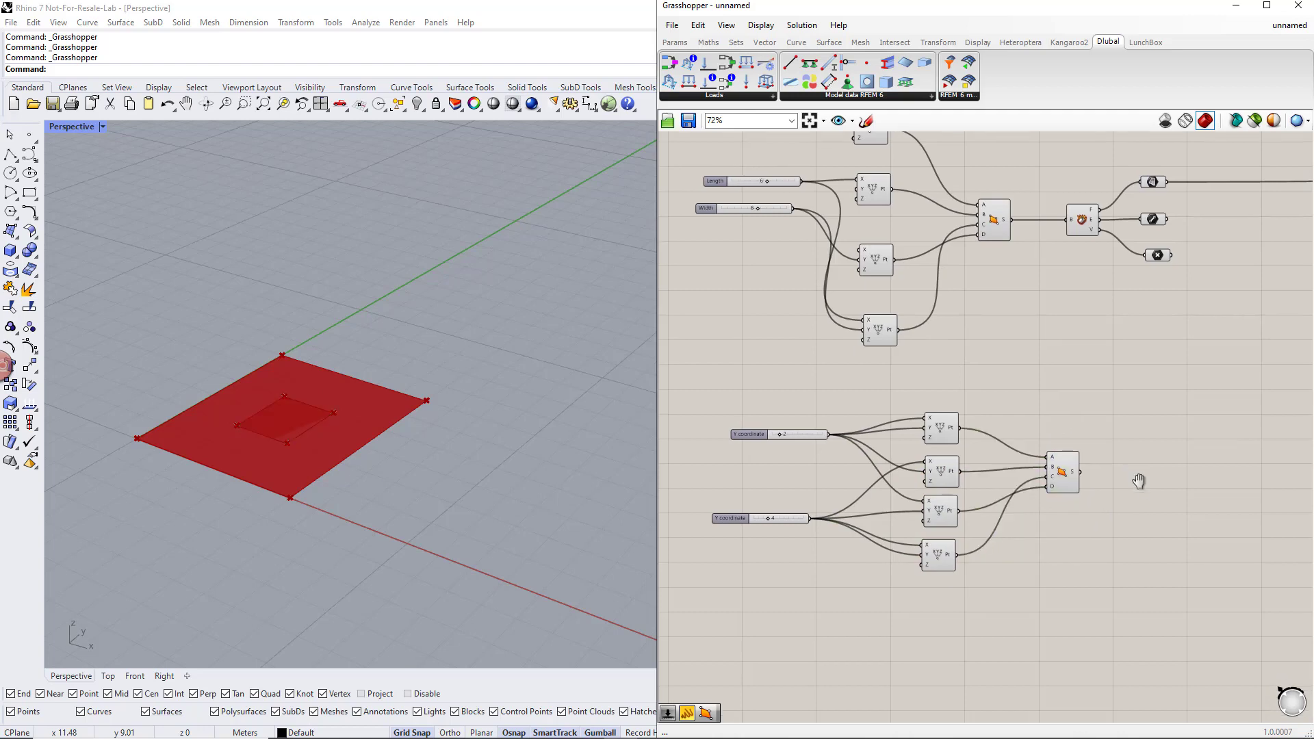
Step: Add a Dlubal Opening component beside the inner surface and connect that surface to its GH Surface input
{"action": "right_click_drag", "start_coordinate": [1139, 479], "coordinate": [1097, 470]}
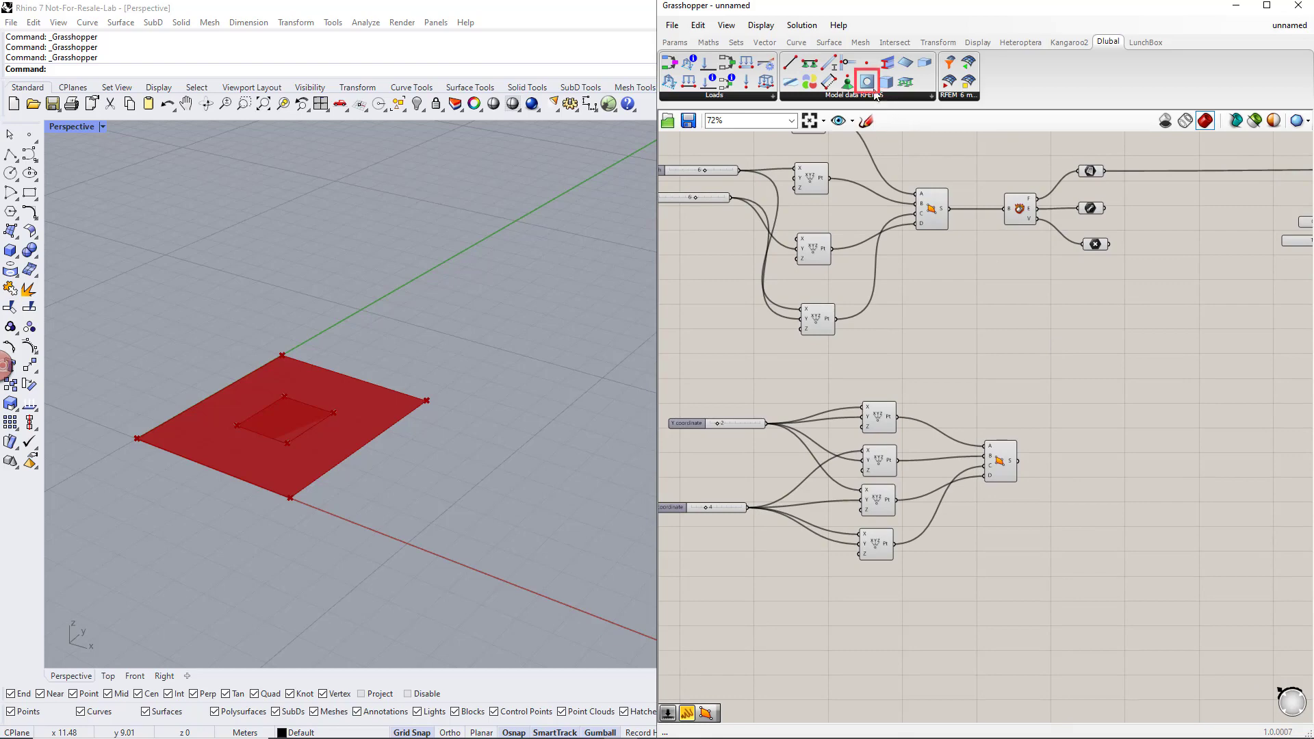
{"action": "left_click_drag", "start_coordinate": [874, 92], "coordinate": [1185, 448]}
{"action": "right_click_drag", "start_coordinate": [1235, 527], "coordinate": [1109, 499]}
{"action": "scroll", "coordinate": [1116, 507], "scroll_direction": "down", "scroll_amount": 2}
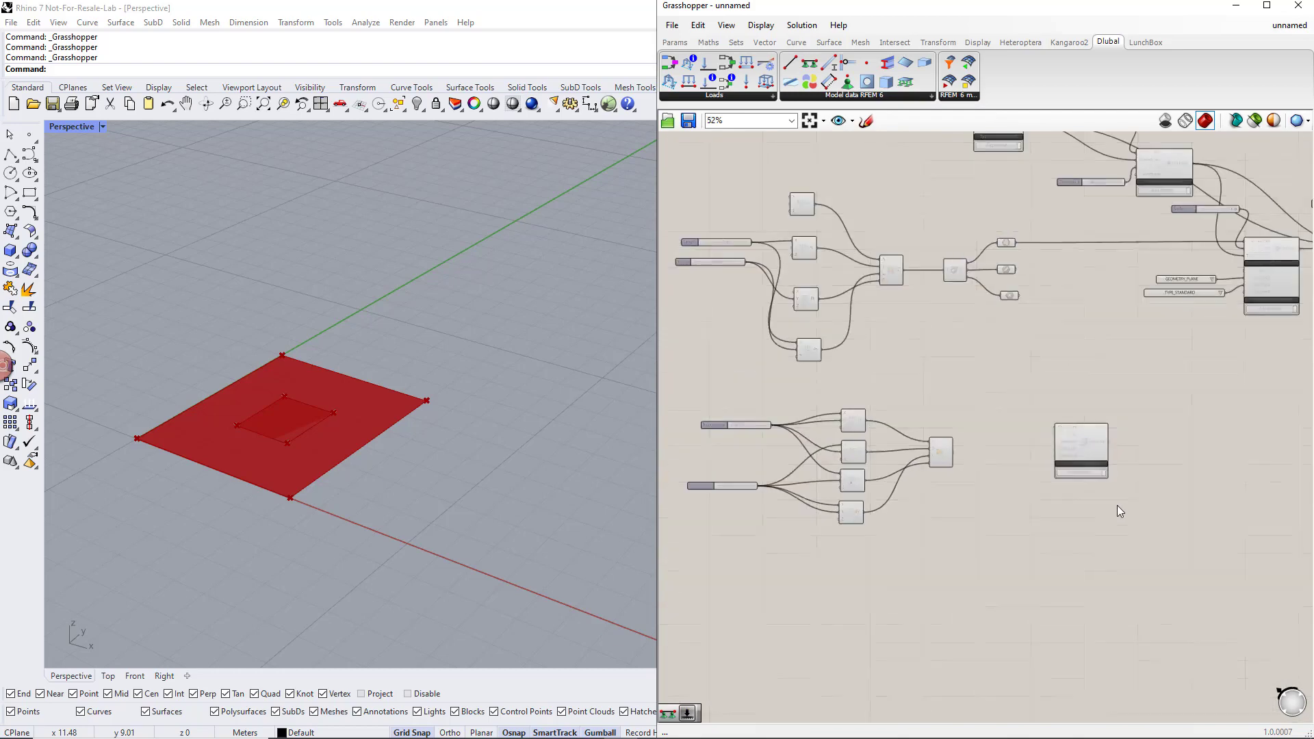
{"action": "scroll", "coordinate": [1109, 503], "scroll_direction": "up", "scroll_amount": 2}
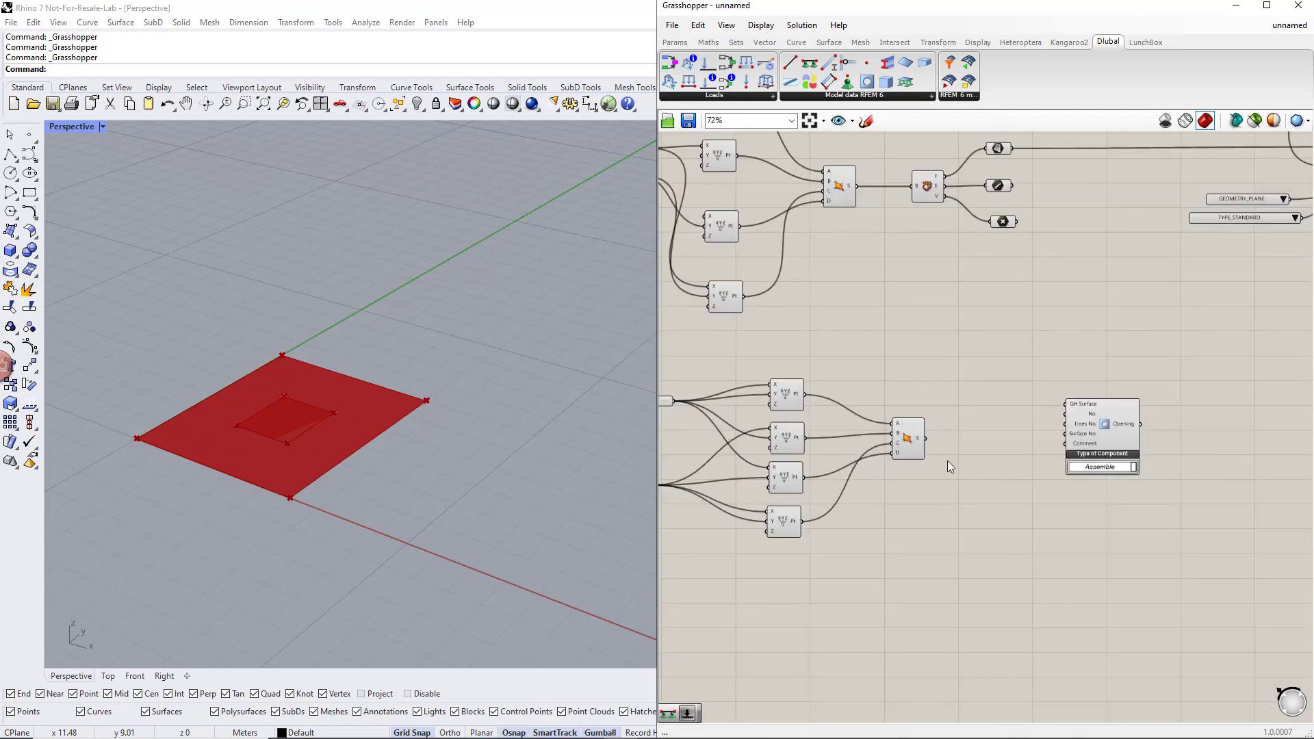
{"action": "left_click_drag", "start_coordinate": [927, 439], "coordinate": [1193, 447]}
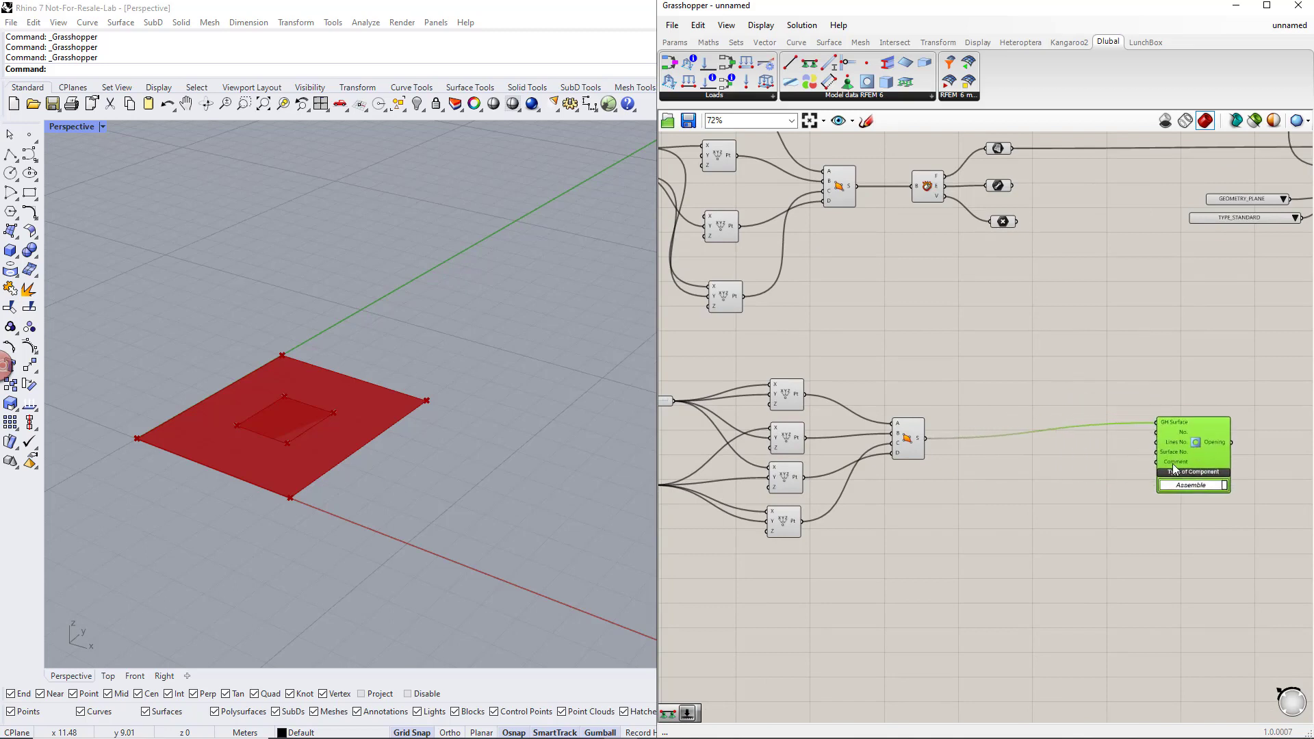
Step: Add a number slider with value 1 and connect it to the No. input of the Opening component
{"action": "right_click_drag", "start_coordinate": [1161, 500], "coordinate": [1071, 525]}
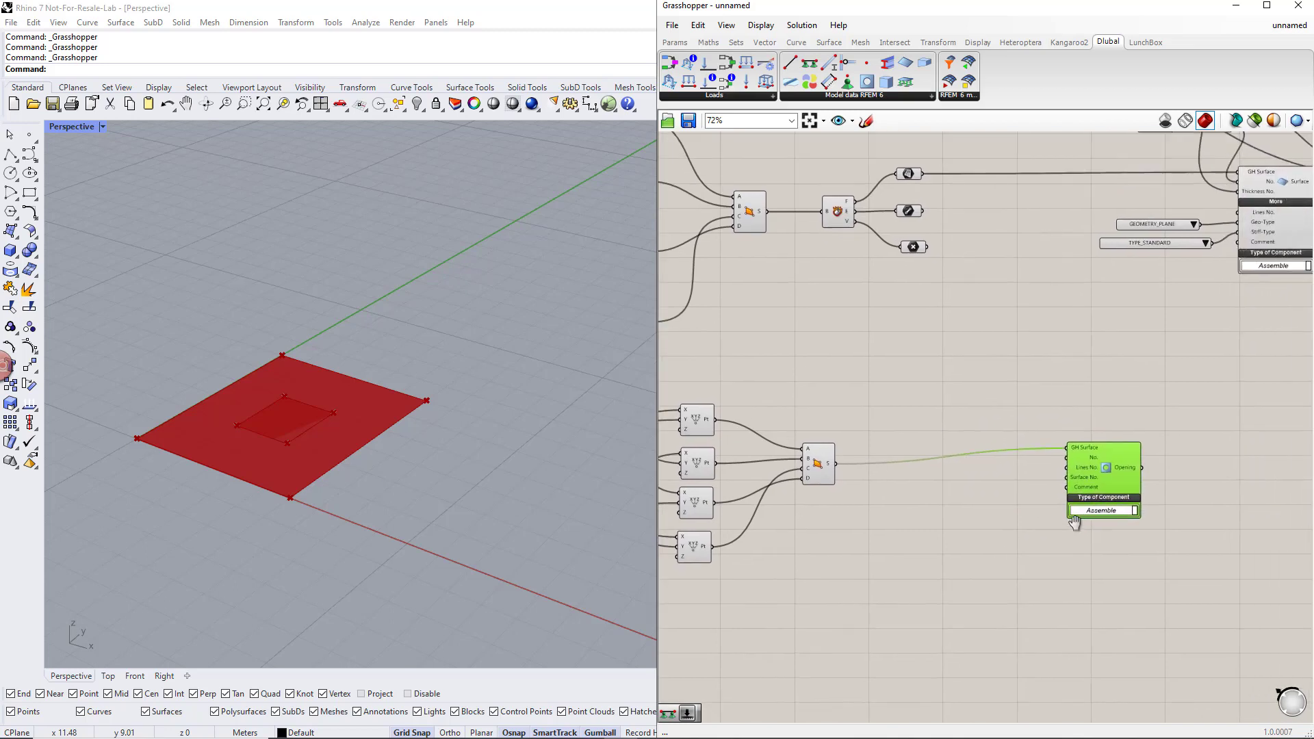
{"action": "right_click_drag", "start_coordinate": [1184, 512], "coordinate": [1133, 510]}
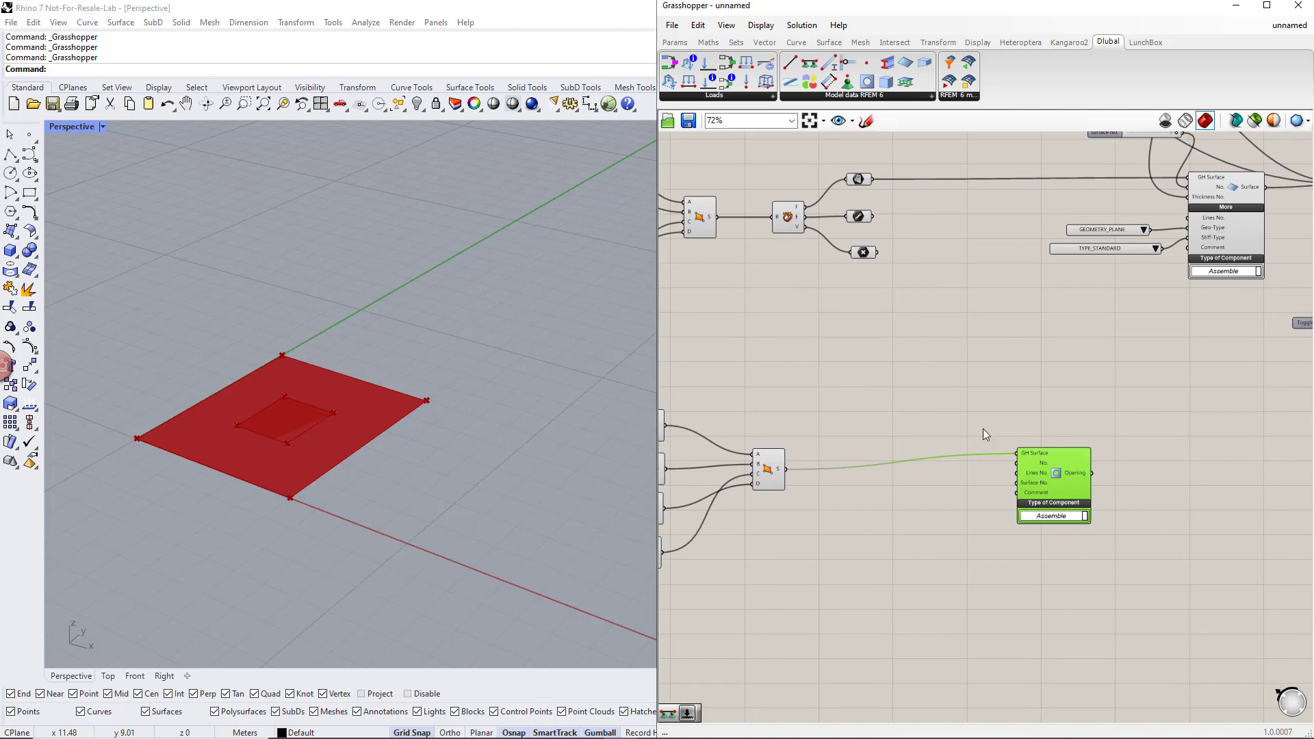
{"action": "left_click", "coordinate": [939, 419]}
{"action": "double_click", "coordinate": [937, 415]}
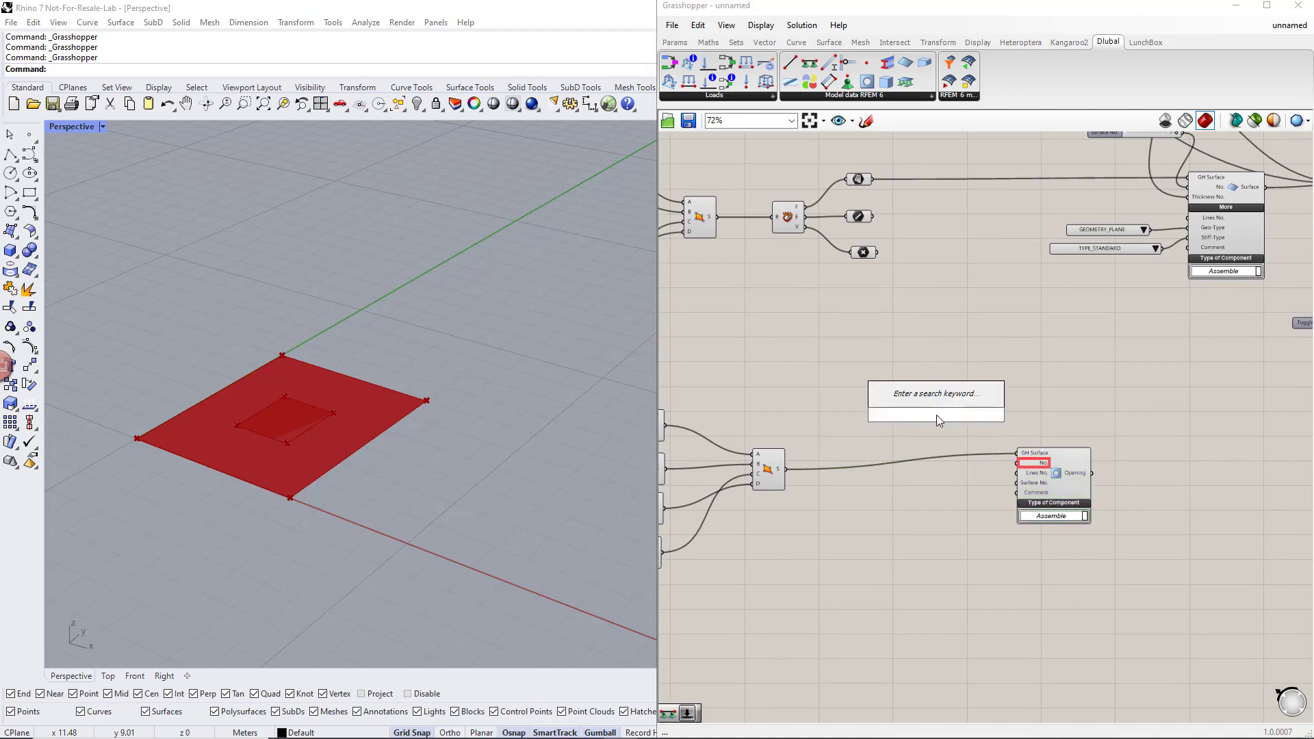
{"action": "type", "text": "slider"}
{"action": "key", "text": "Return"}
{"action": "left_click_drag", "start_coordinate": [979, 416], "coordinate": [1017, 463]}
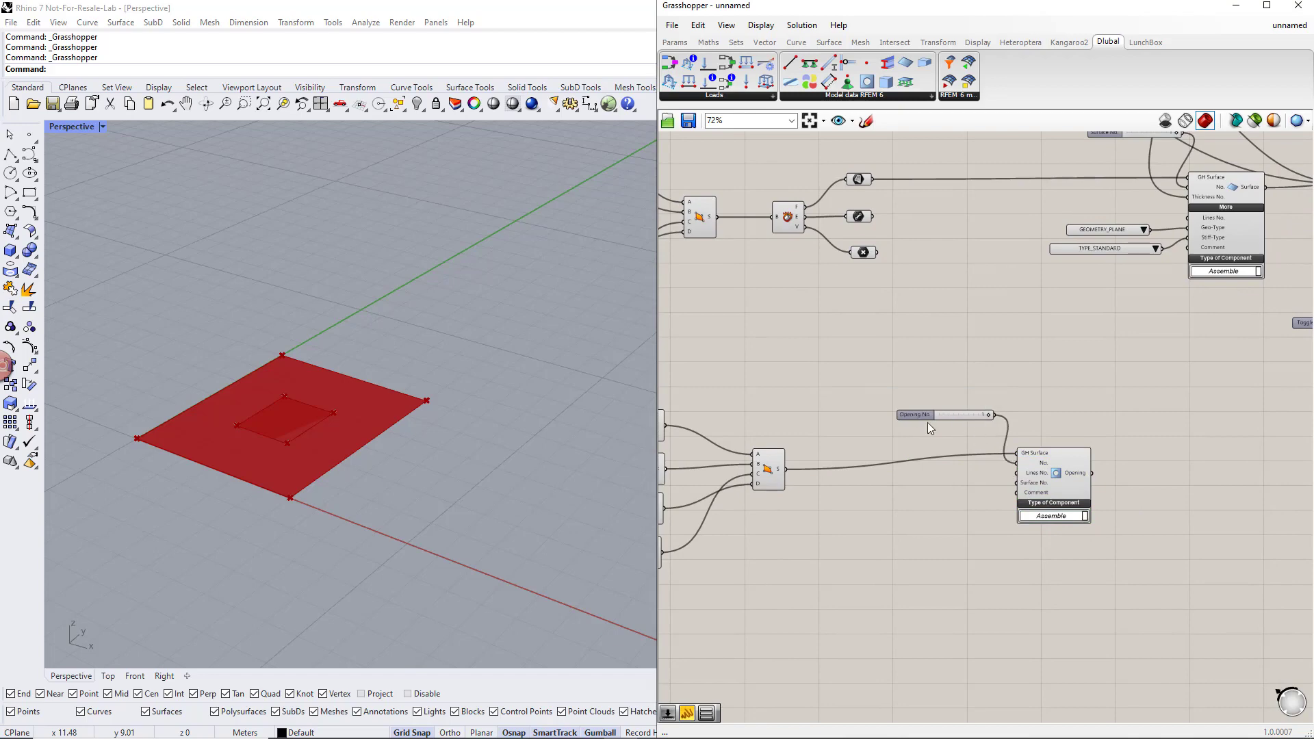
{"action": "right_click_drag", "start_coordinate": [967, 475], "coordinate": [925, 487]}
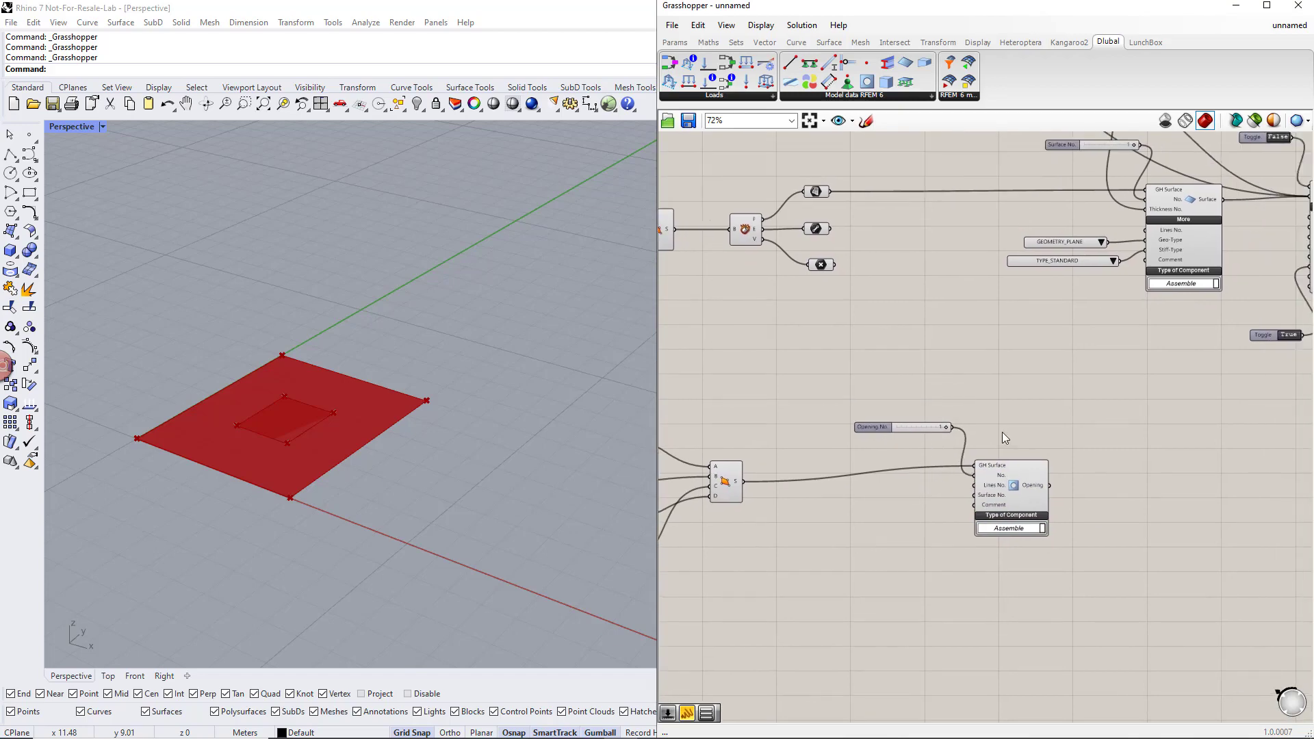
Step: Connect the outer Surface output to the Opening component's Surface No. input and add the Opening output to the RFEM export component's Input
{"action": "left_click_drag", "start_coordinate": [1223, 200], "coordinate": [969, 499]}
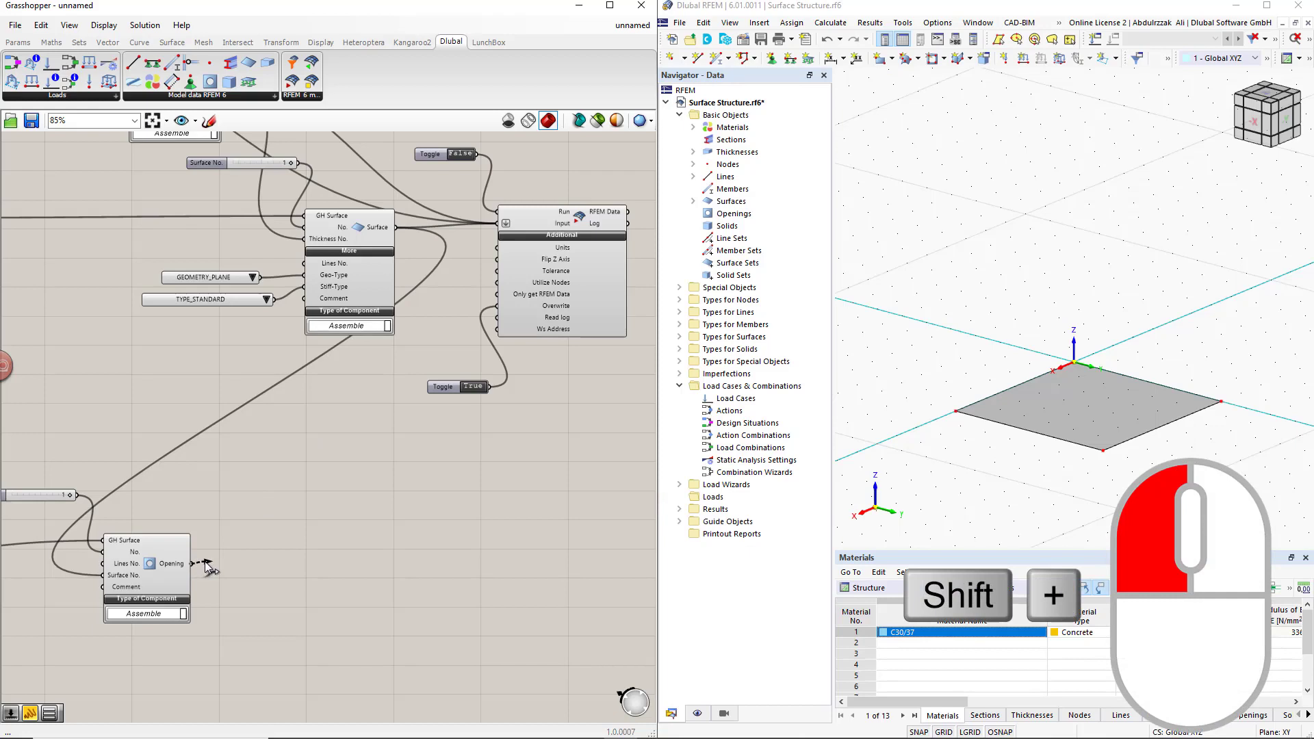
{"action": "left_click_drag", "start_coordinate": [191, 563], "coordinate": [498, 233], "text": "shift"}
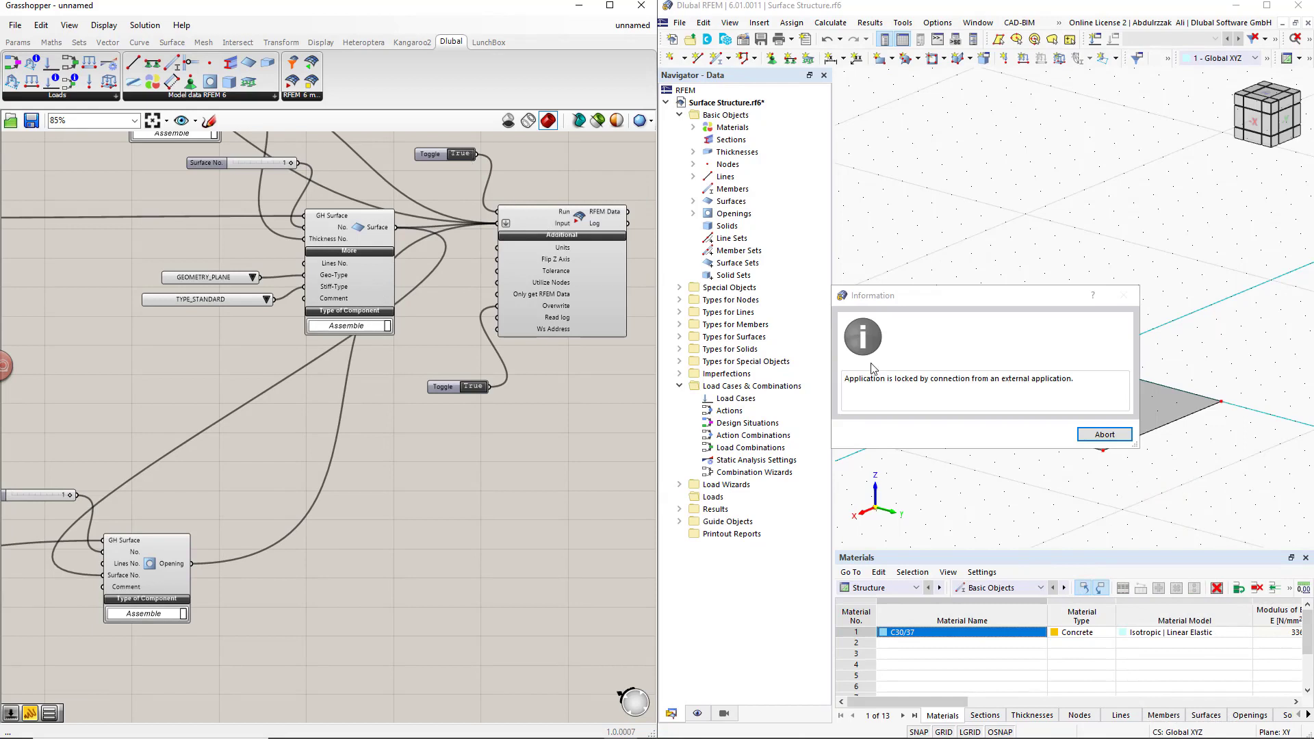
Step: Release the external connection lock in RFEM and inspect the exported opening's properties without changing them
{"action": "left_click", "coordinate": [1097, 434]}
{"action": "left_click", "coordinate": [1097, 434]}
{"action": "left_click", "coordinate": [1104, 438]}
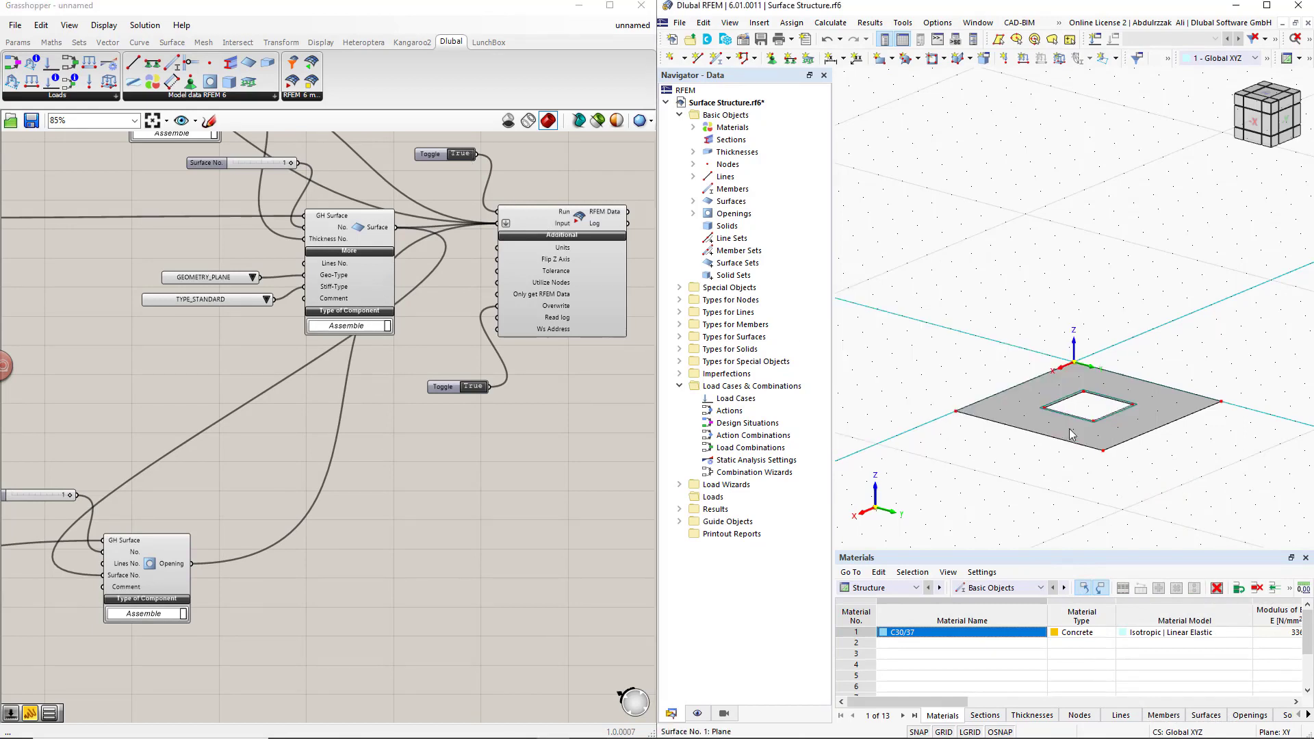
{"action": "double_click", "coordinate": [1081, 395]}
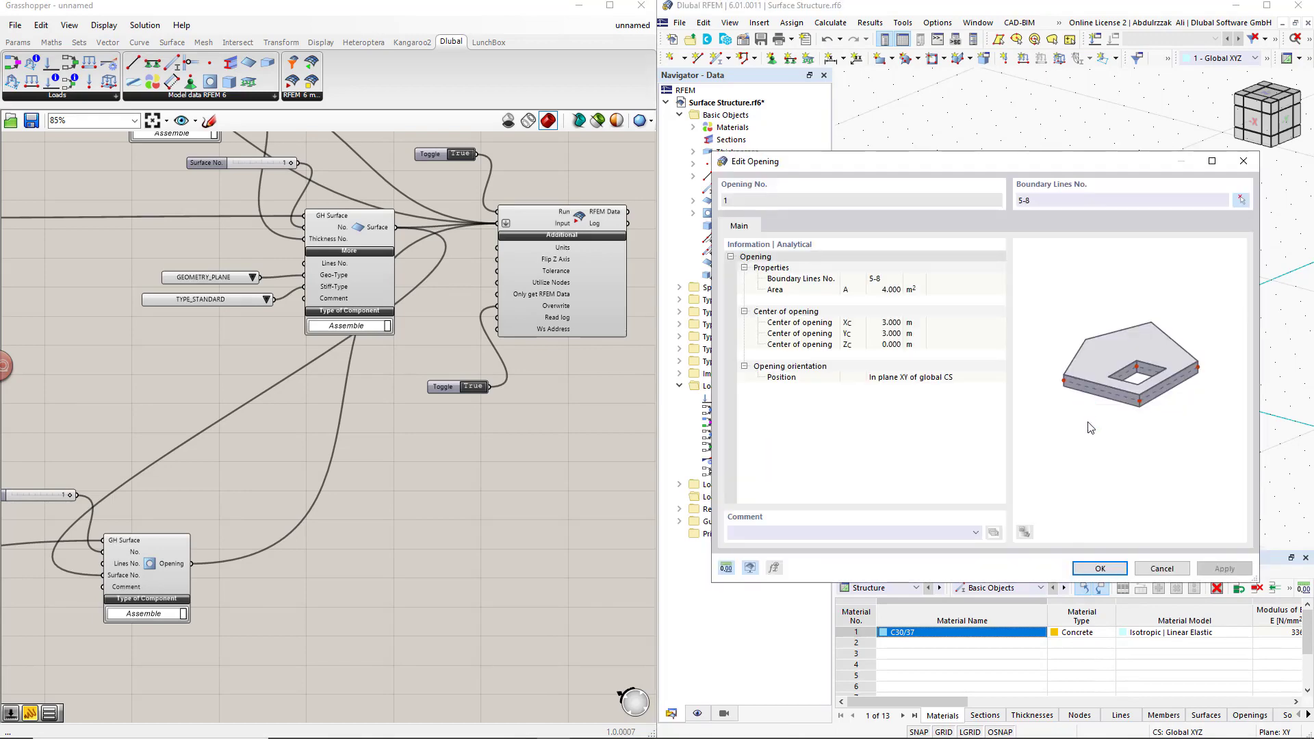
{"action": "left_click", "coordinate": [1162, 569]}
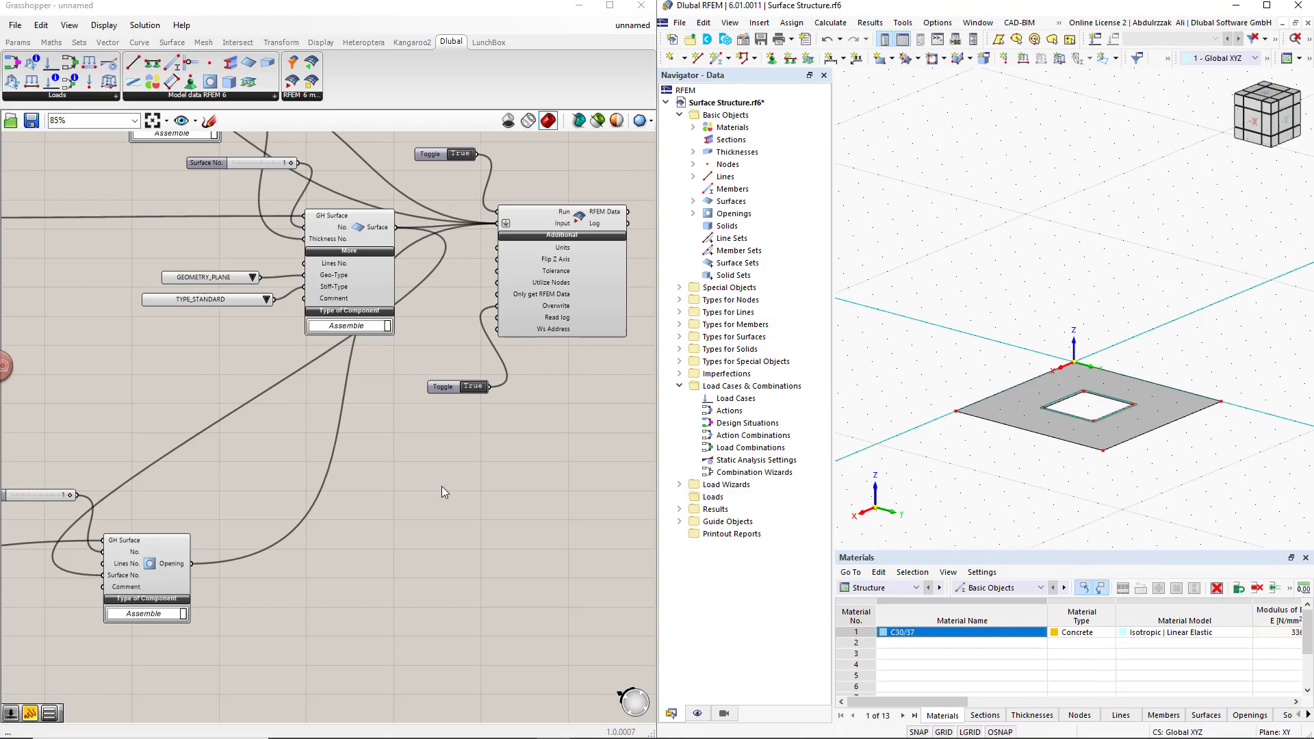
Step: Add a Line Support component beside the surface edge parameters and connect the Line parameter to its GH Line input
{"action": "right_click_drag", "start_coordinate": [391, 491], "coordinate": [479, 518]}
{"action": "scroll", "coordinate": [479, 519], "scroll_direction": "down", "scroll_amount": 2}
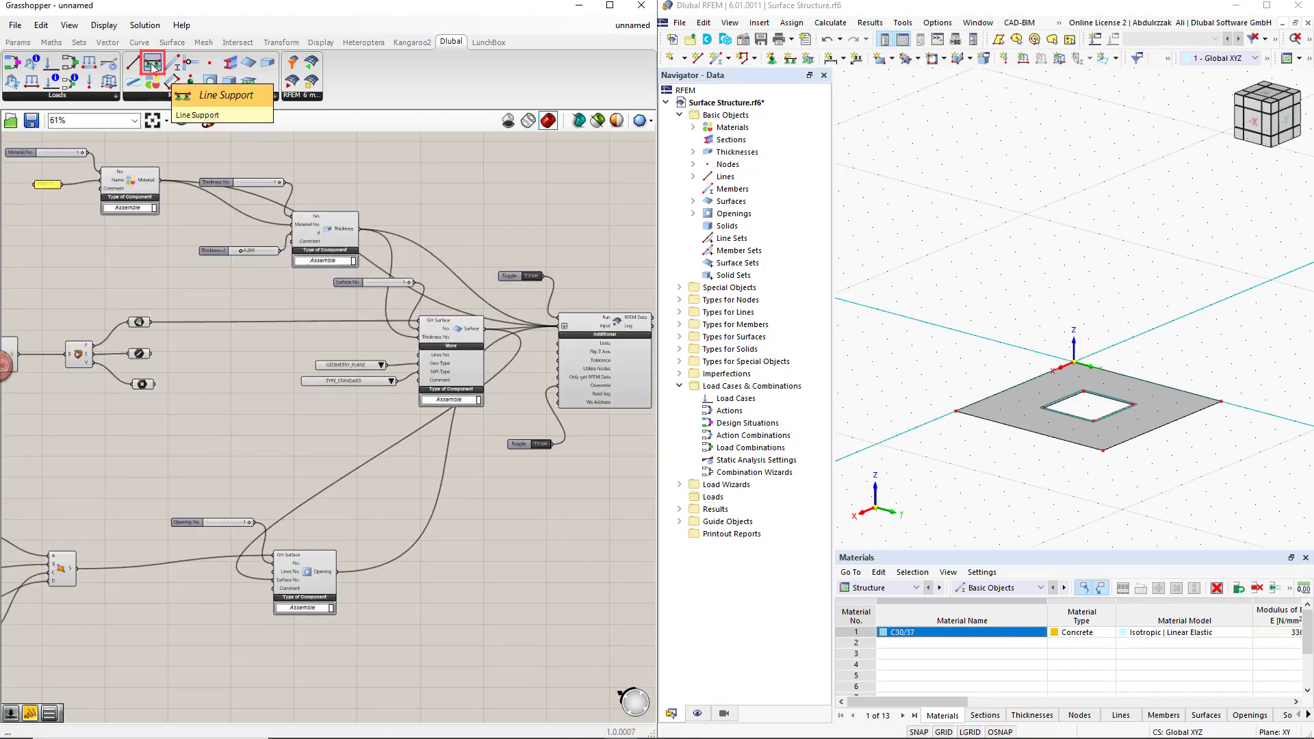
{"action": "left_click_drag", "start_coordinate": [152, 65], "coordinate": [237, 429]}
{"action": "right_click_drag", "start_coordinate": [154, 460], "coordinate": [189, 473]}
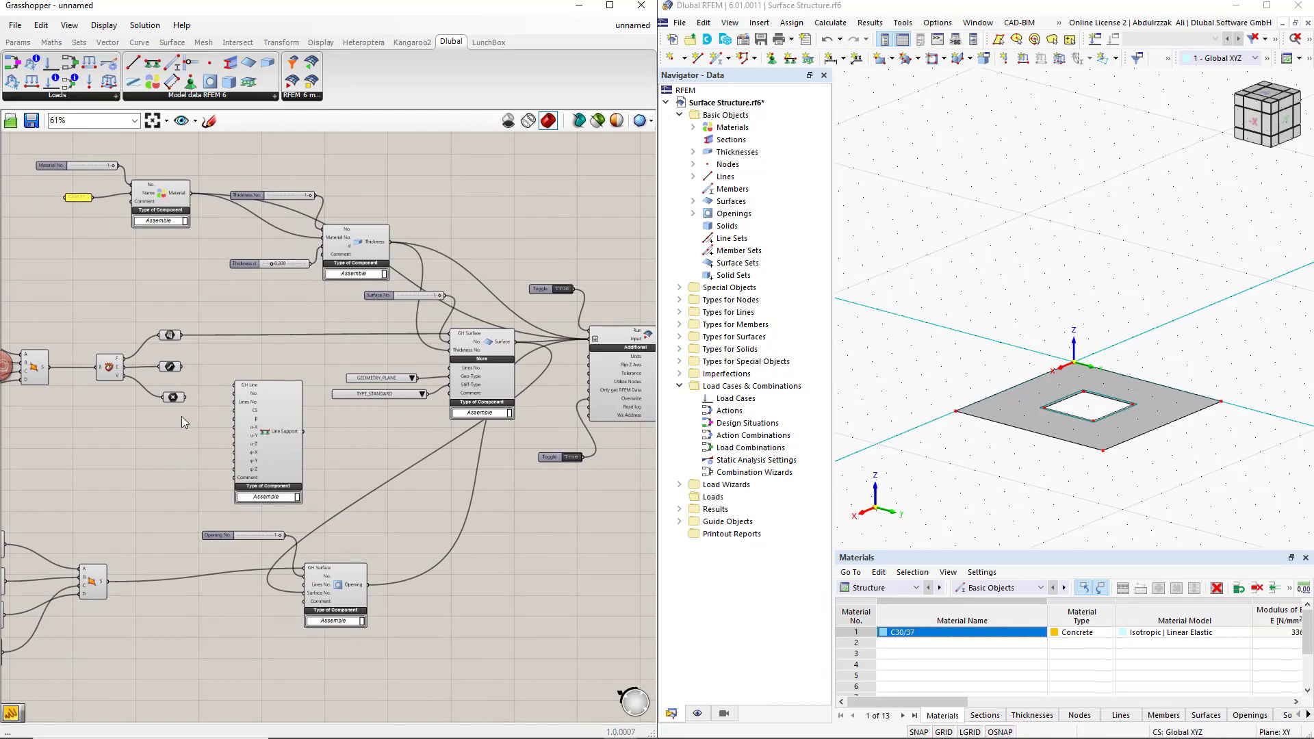
{"action": "left_click", "coordinate": [175, 369]}
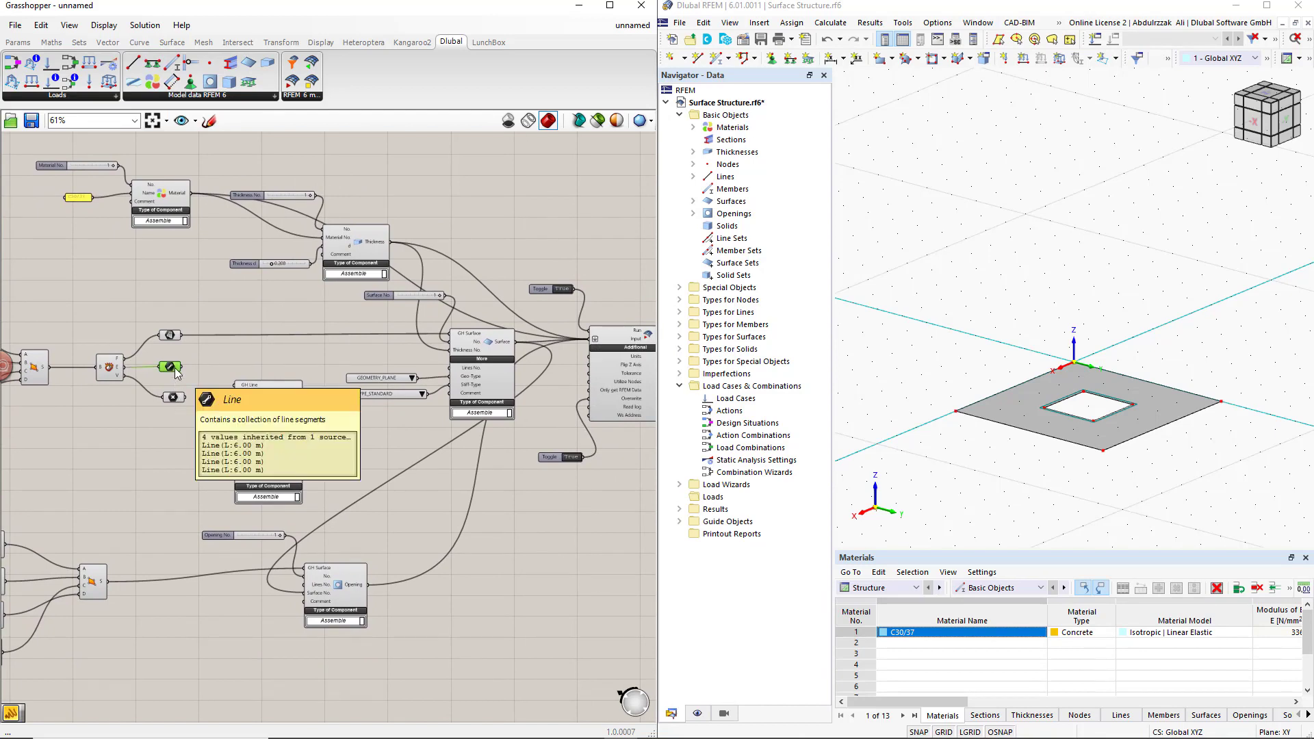
{"action": "left_click_drag", "start_coordinate": [182, 367], "coordinate": [229, 407]}
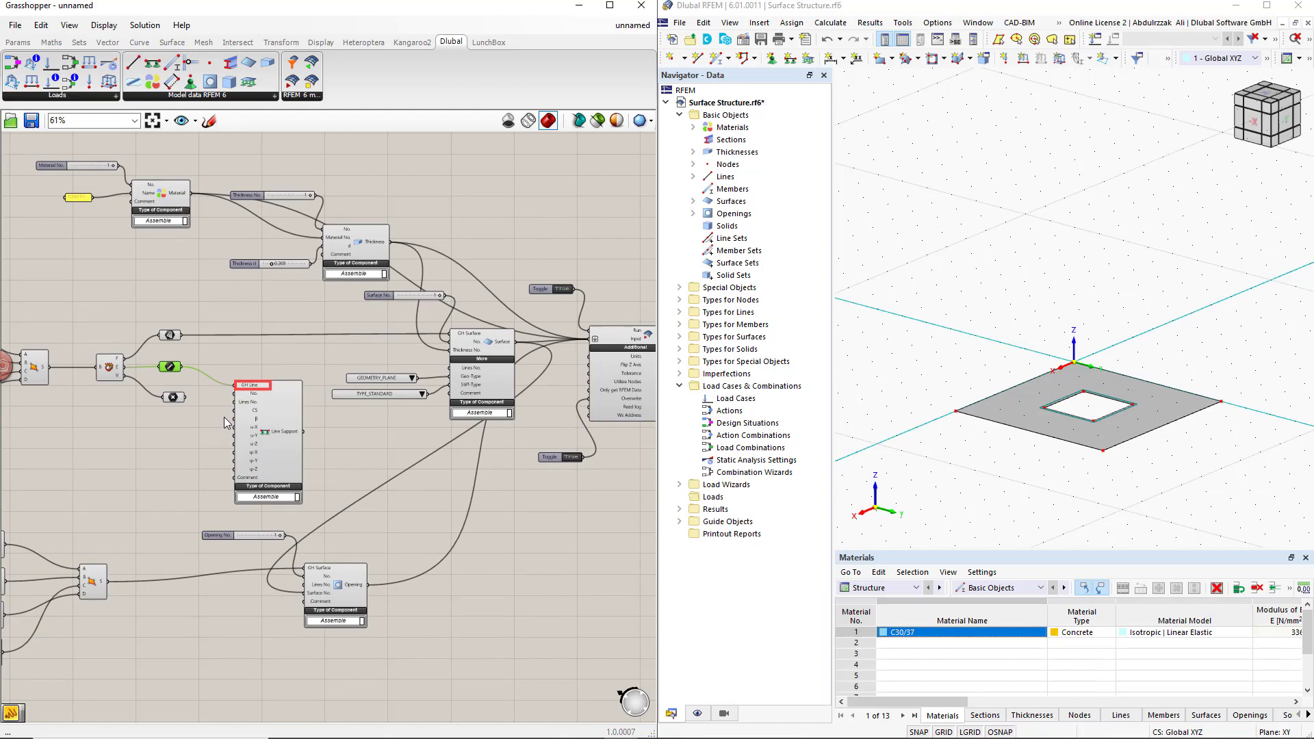
Step: Add a panel containing inf and connect it to the Line Support's u-X, u-Y, u-Z and φ-Z inputs
{"action": "double_click", "coordinate": [184, 441]}
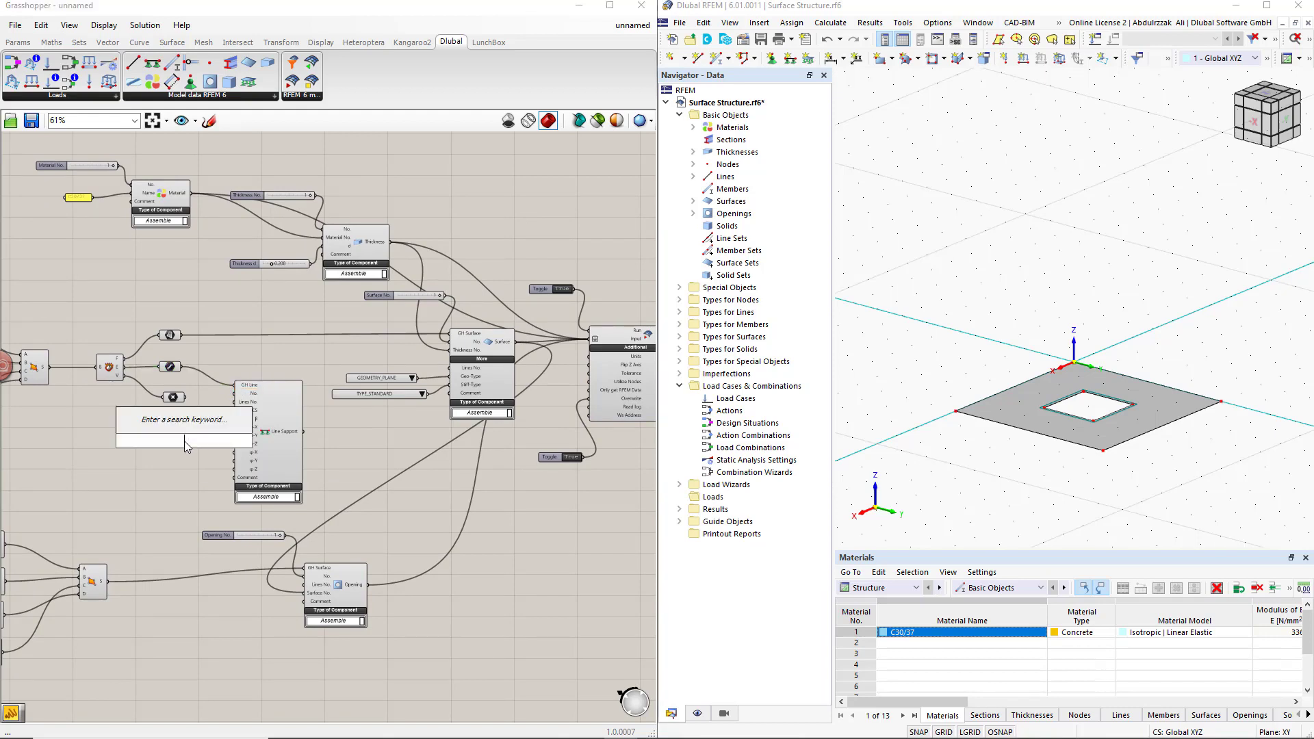
{"action": "type", "text": "//"}
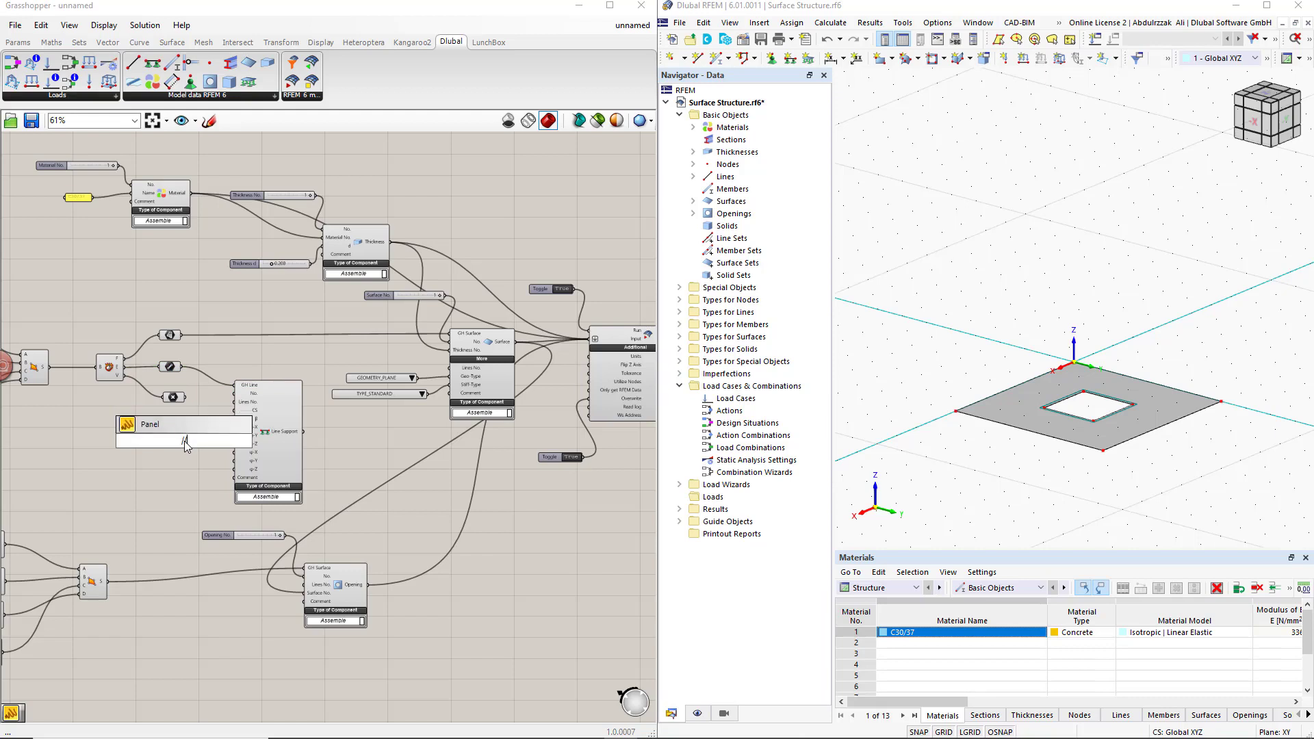
{"action": "type", "text": "inf"}
{"action": "key", "text": "Return"}
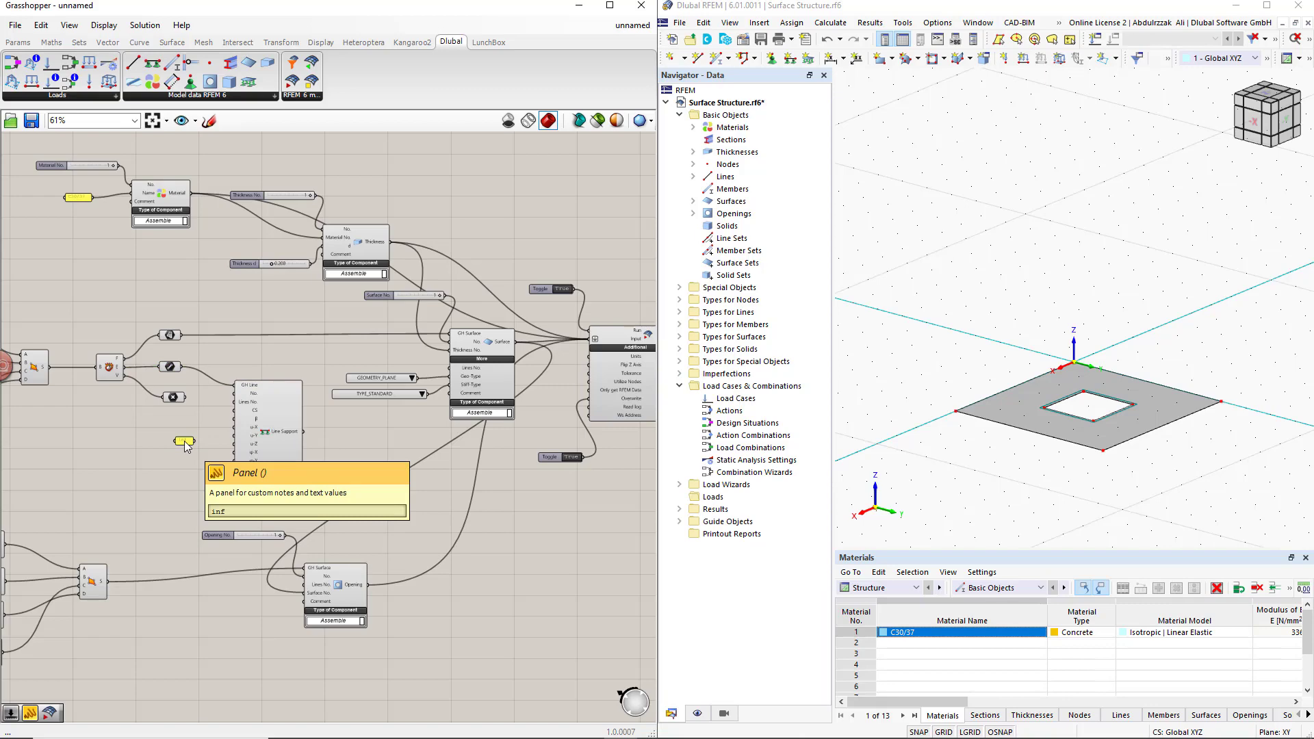
{"action": "scroll", "coordinate": [185, 445], "scroll_direction": "up", "scroll_amount": 3}
{"action": "right_click_drag", "start_coordinate": [217, 464], "coordinate": [100, 476]}
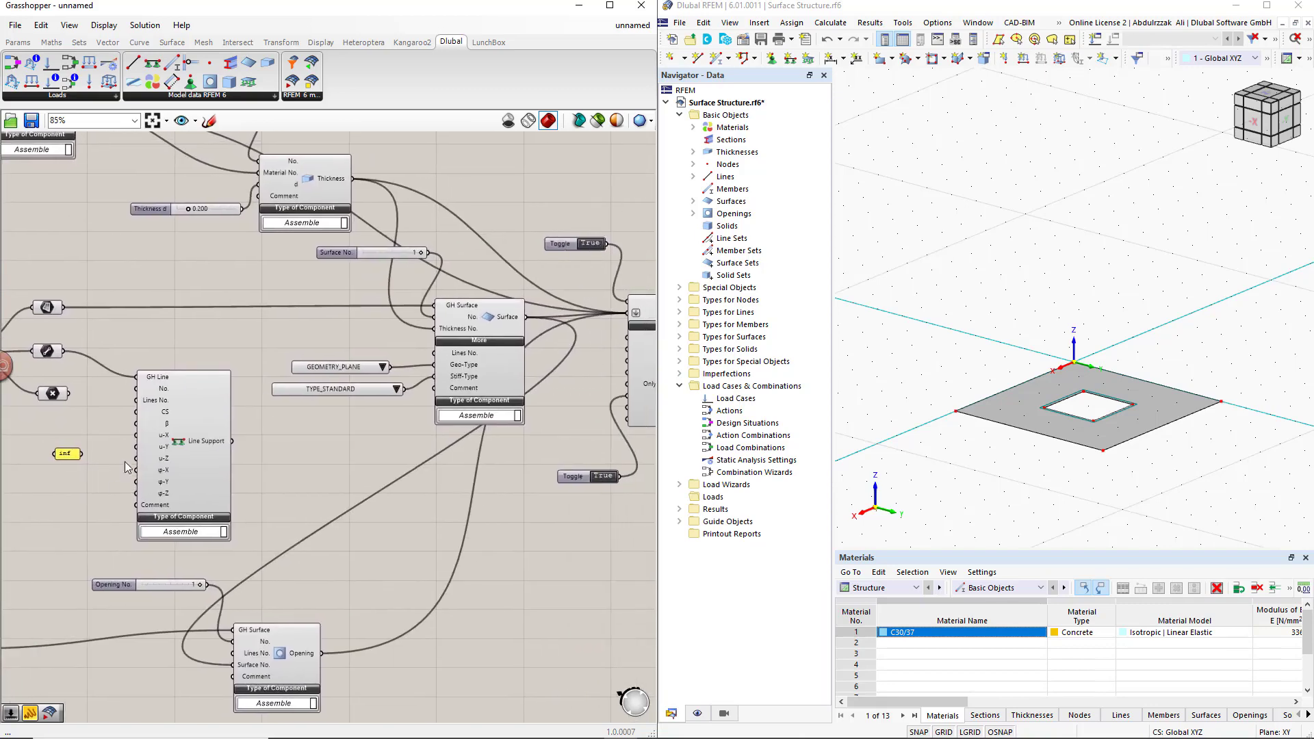
{"action": "left_click_drag", "start_coordinate": [82, 454], "coordinate": [132, 498]}
{"action": "scroll", "coordinate": [182, 507], "scroll_direction": "down", "scroll_amount": 2}
{"action": "right_click_drag", "start_coordinate": [483, 585], "coordinate": [458, 581]}
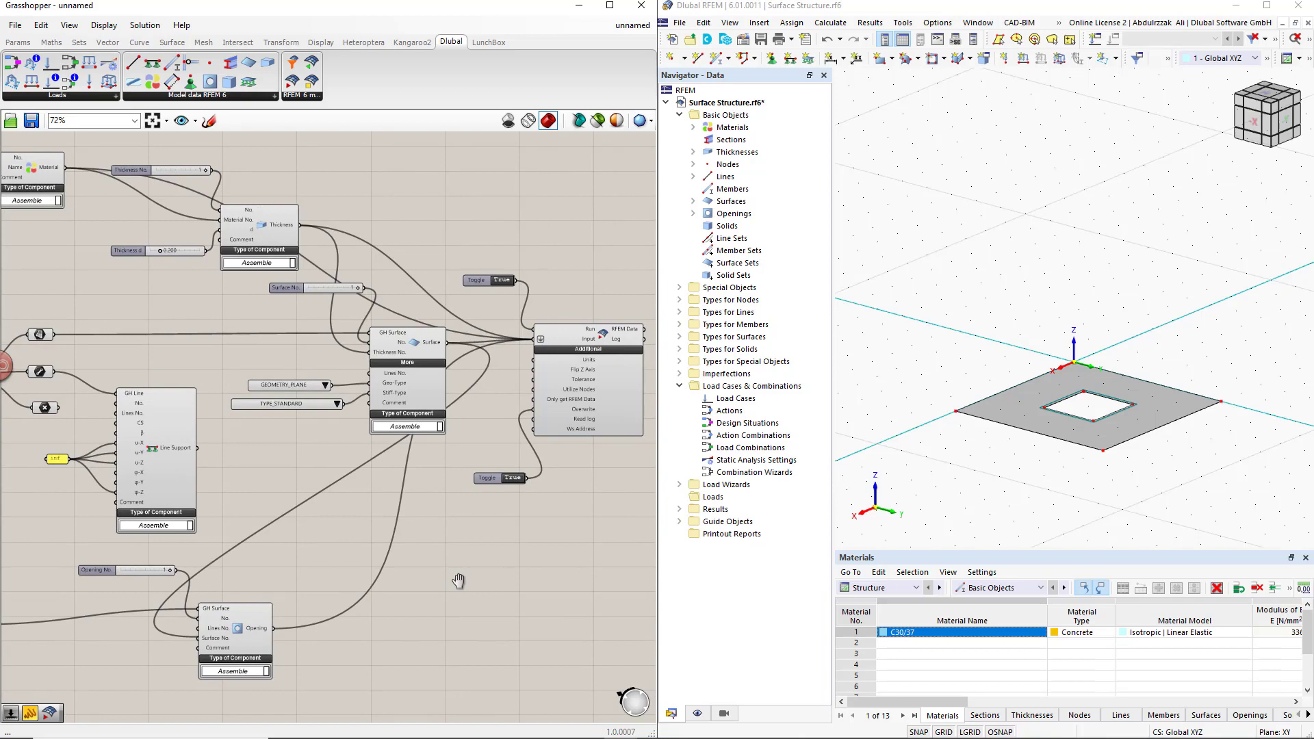
Step: Add the Line Support output to the RFEM export component's Input and abort the external connection lock in RFEM
{"action": "left_click_drag", "start_coordinate": [199, 449], "coordinate": [533, 349], "text": "shift"}
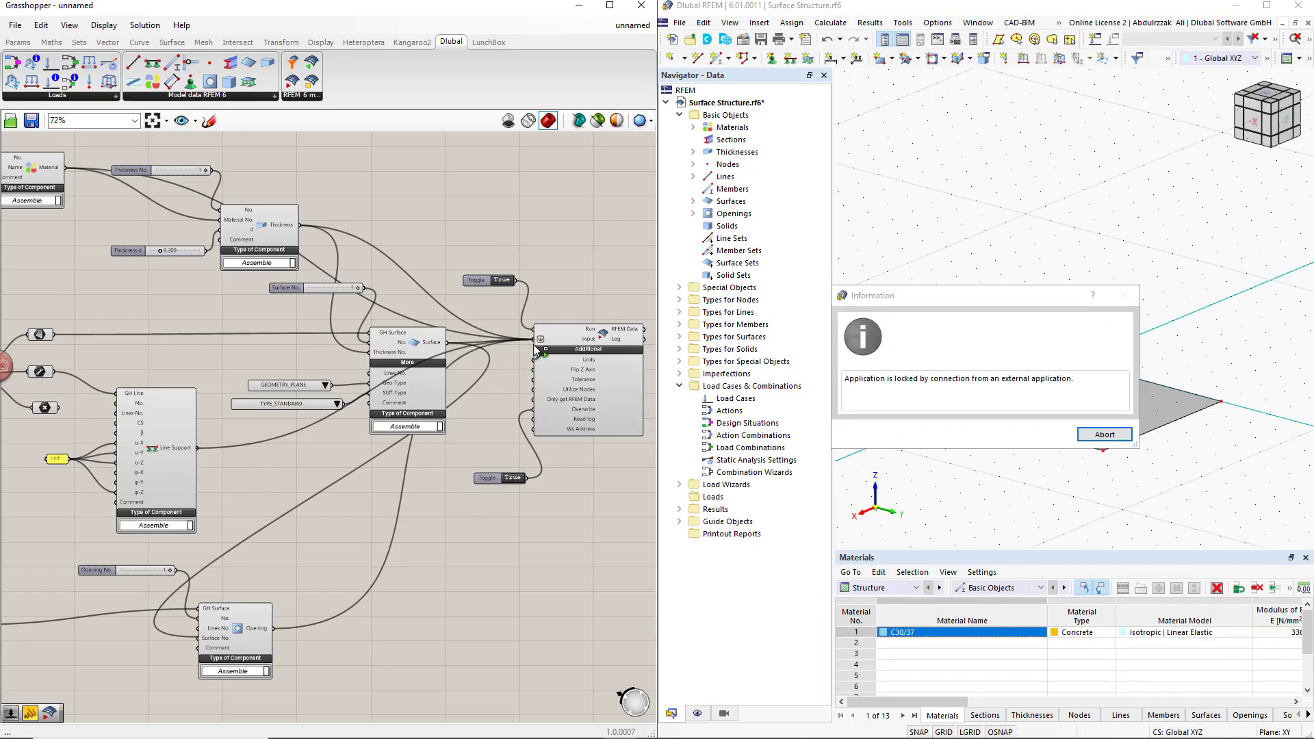
{"action": "left_click", "coordinate": [1099, 436]}
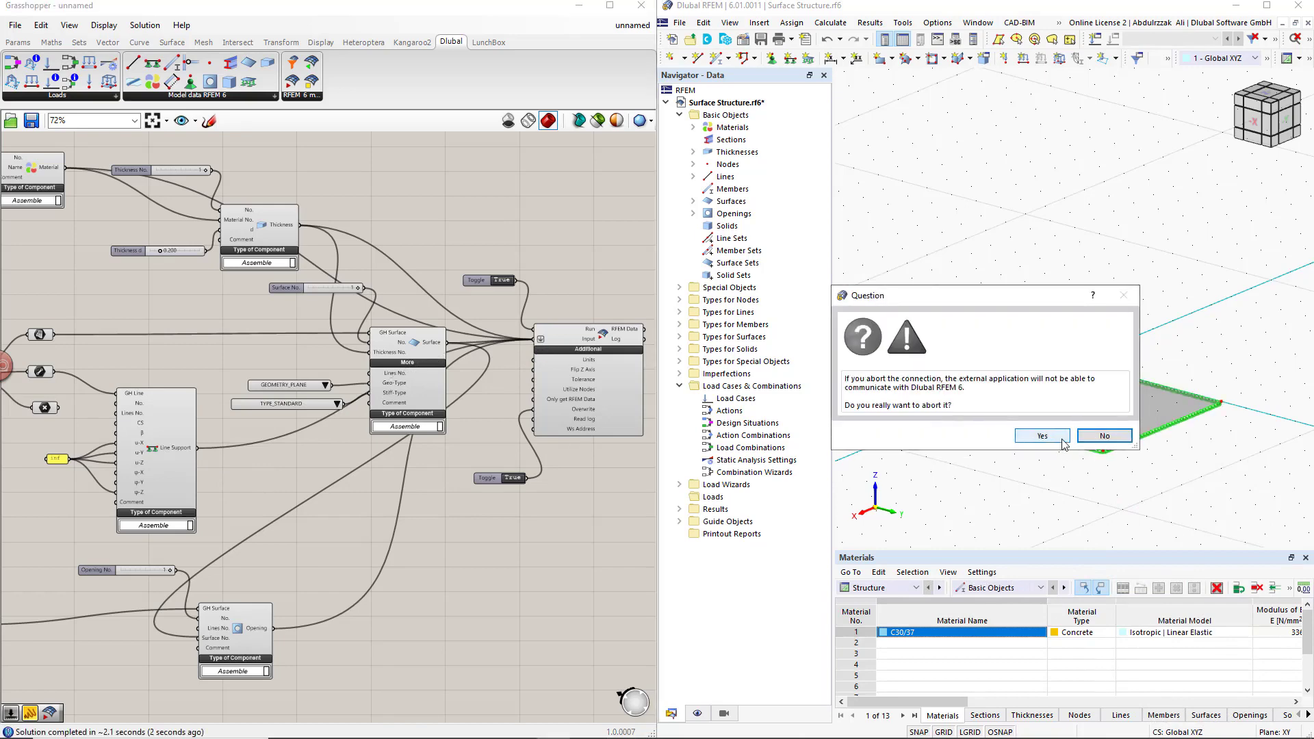
{"action": "left_click", "coordinate": [1041, 437]}
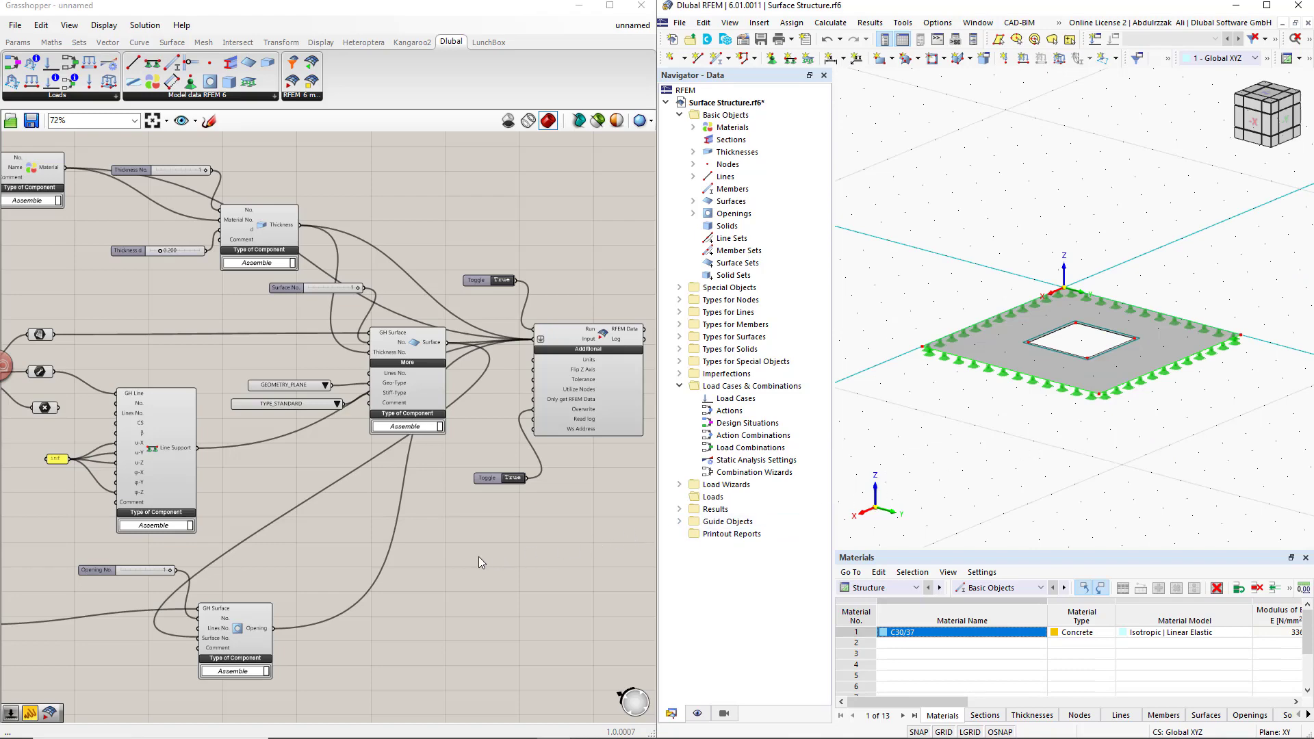
Step: Place a Static Analysis Settings component on the empty canvas below the Construct Point components of the opening
{"action": "scroll", "coordinate": [479, 556], "scroll_direction": "down", "scroll_amount": 3}
{"action": "right_click_drag", "start_coordinate": [238, 630], "coordinate": [349, 525]}
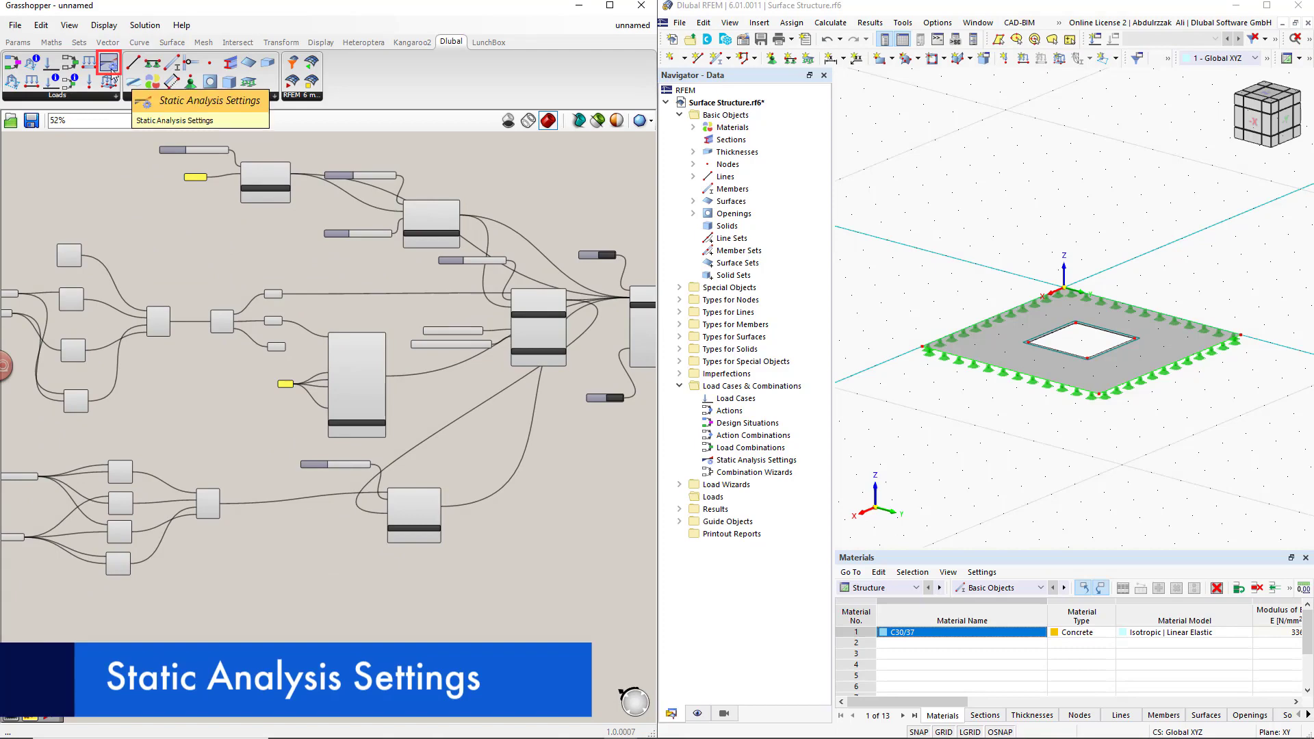
{"action": "left_click_drag", "start_coordinate": [109, 65], "coordinate": [158, 623]}
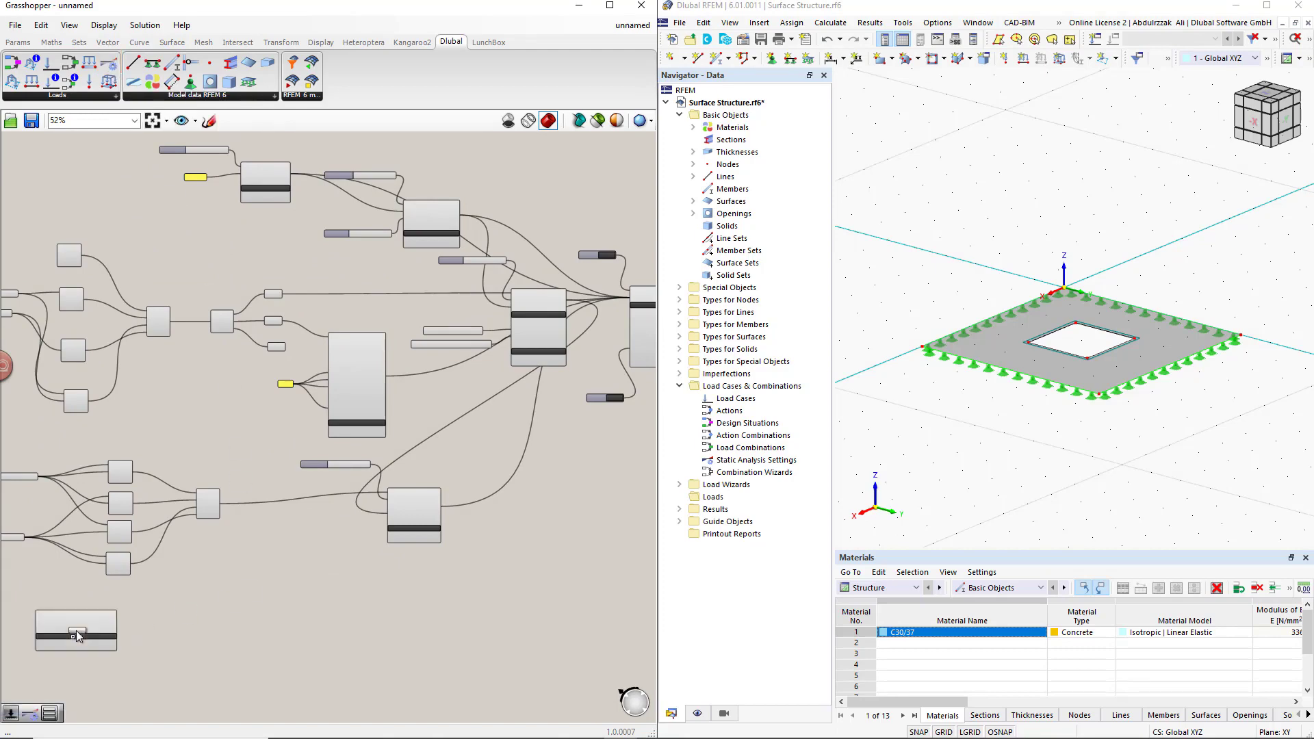
{"action": "mouse_move", "coordinate": [76, 630]}
{"action": "right_mouse_down"}
{"action": "mouse_move", "coordinate": [89, 527]}
{"action": "mouse_move", "coordinate": [308, 422]}
{"action": "right_mouse_up"}
{"action": "scroll", "coordinate": [308, 422], "scroll_direction": "up", "scroll_amount": 4}
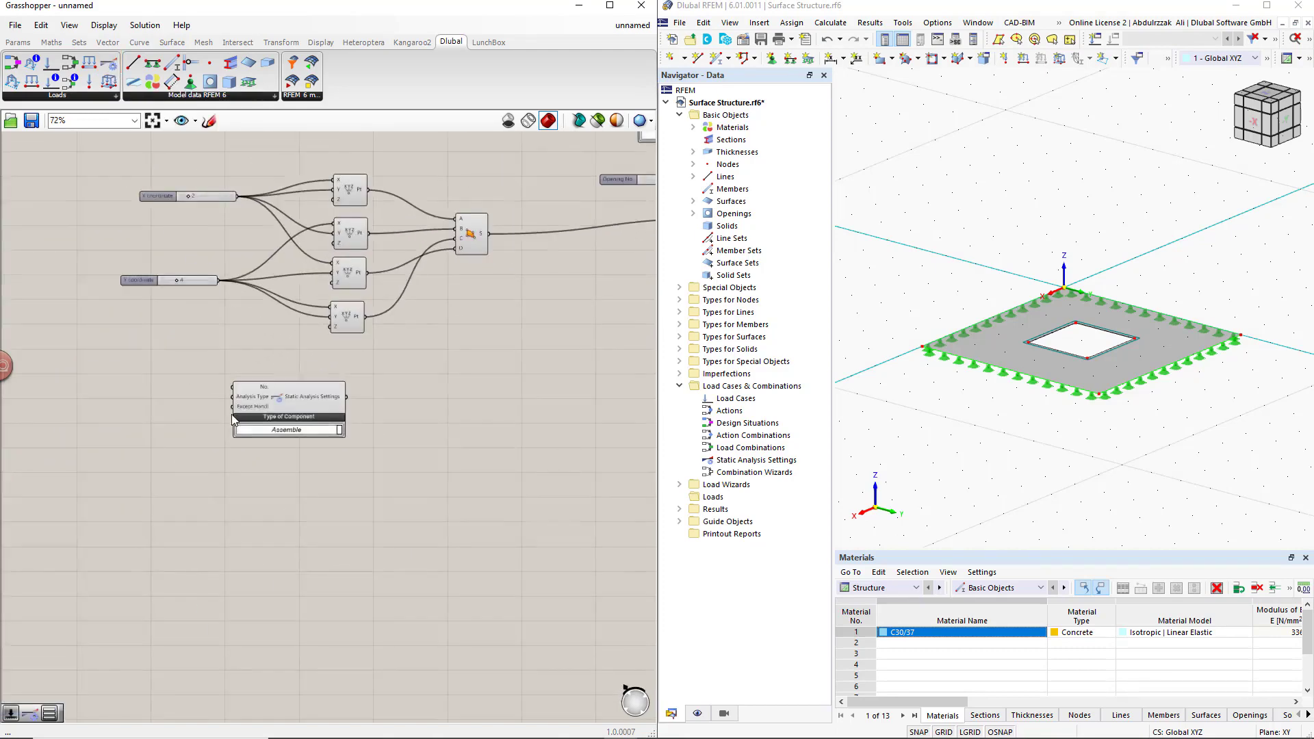
Step: Add a slider named Static Analysis Setting No. with value 1 and connect it to the Static Analysis Settings component's No. input
{"action": "double_click", "coordinate": [110, 364]}
{"action": "type", "text": "1"}
{"action": "key", "text": "Return"}
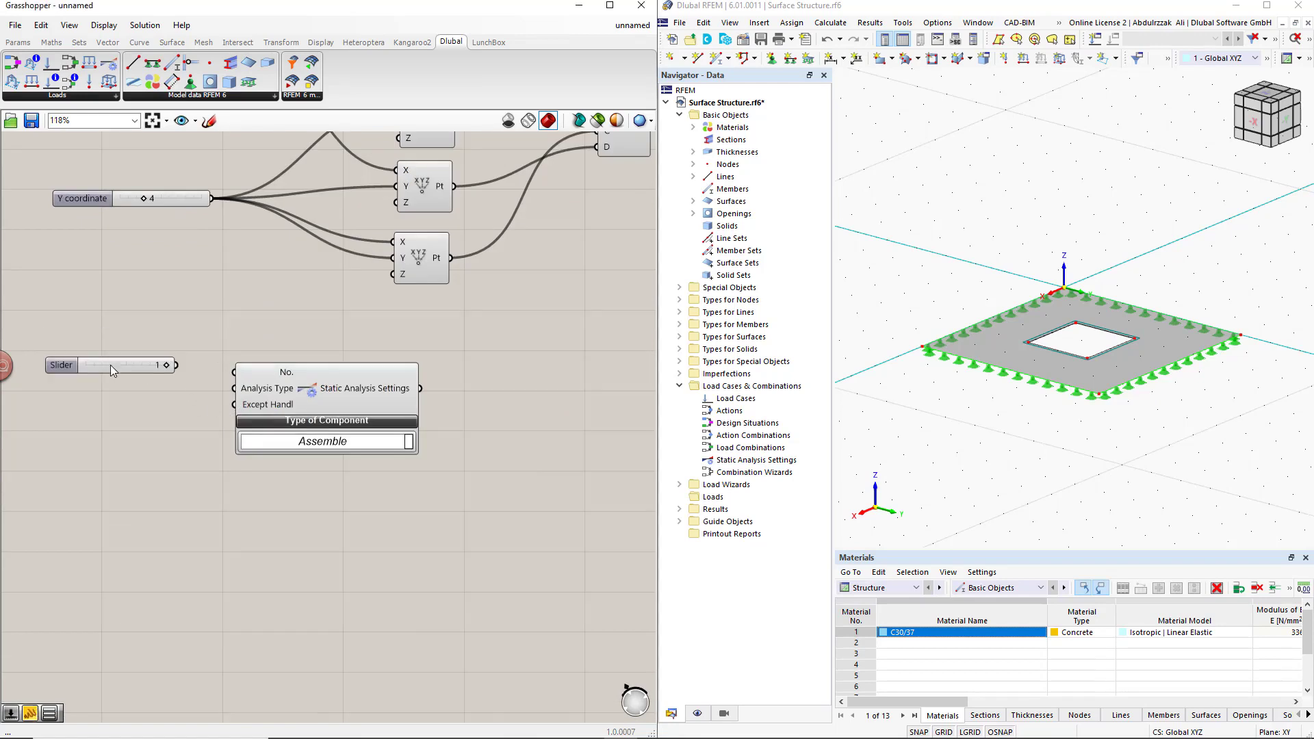
{"action": "left_click_drag", "start_coordinate": [197, 369], "coordinate": [375, 394]}
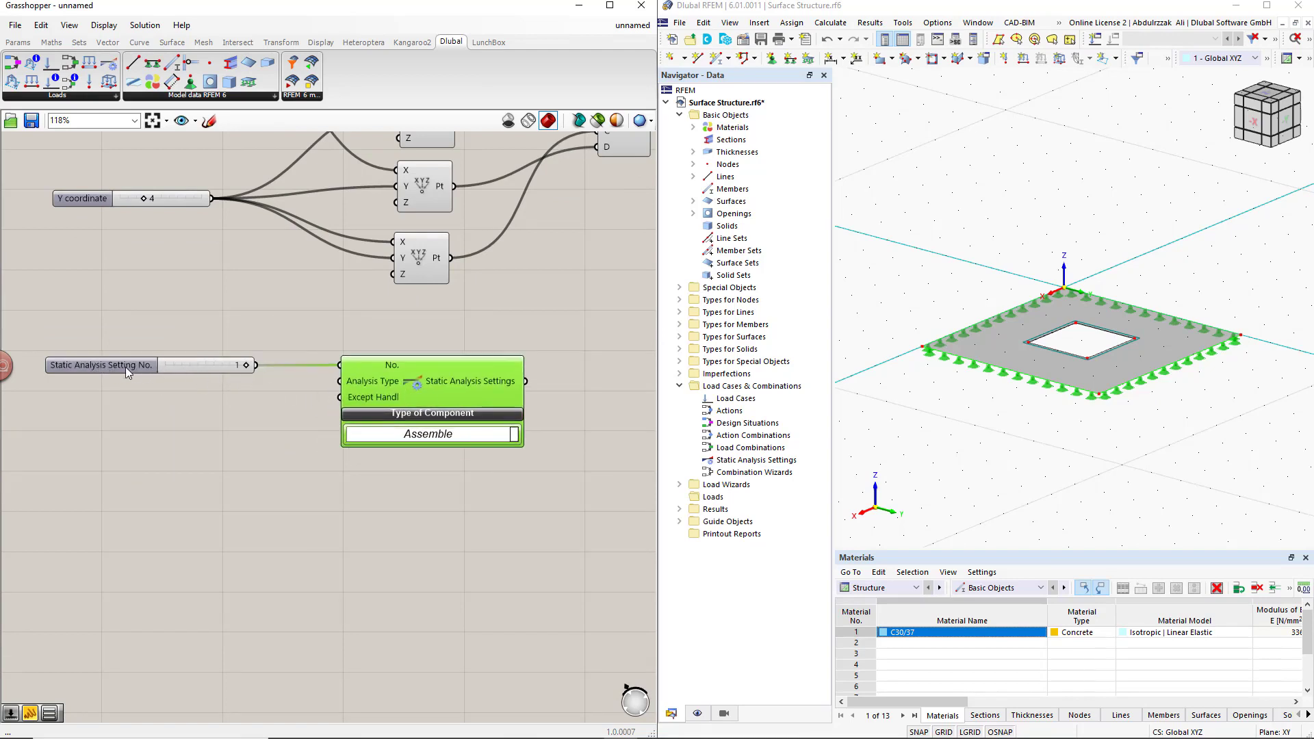
{"action": "left_click_drag", "start_coordinate": [125, 367], "coordinate": [162, 367]}
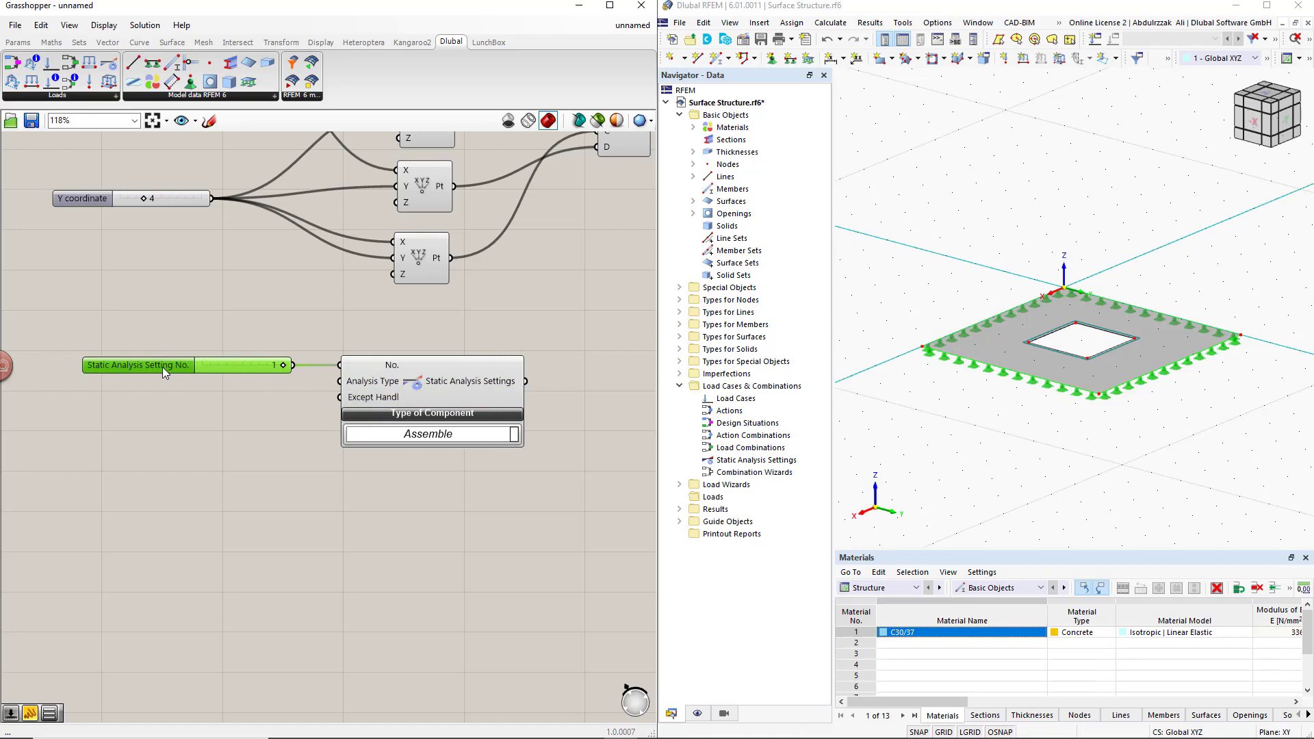
Step: Add a Value List, connect it to the Analysis Type input of Static Analysis Settings, and choose GEOMETRICALLY_LINEAR
{"action": "double_click", "coordinate": [228, 402]}
{"action": "type", "text": "value"}
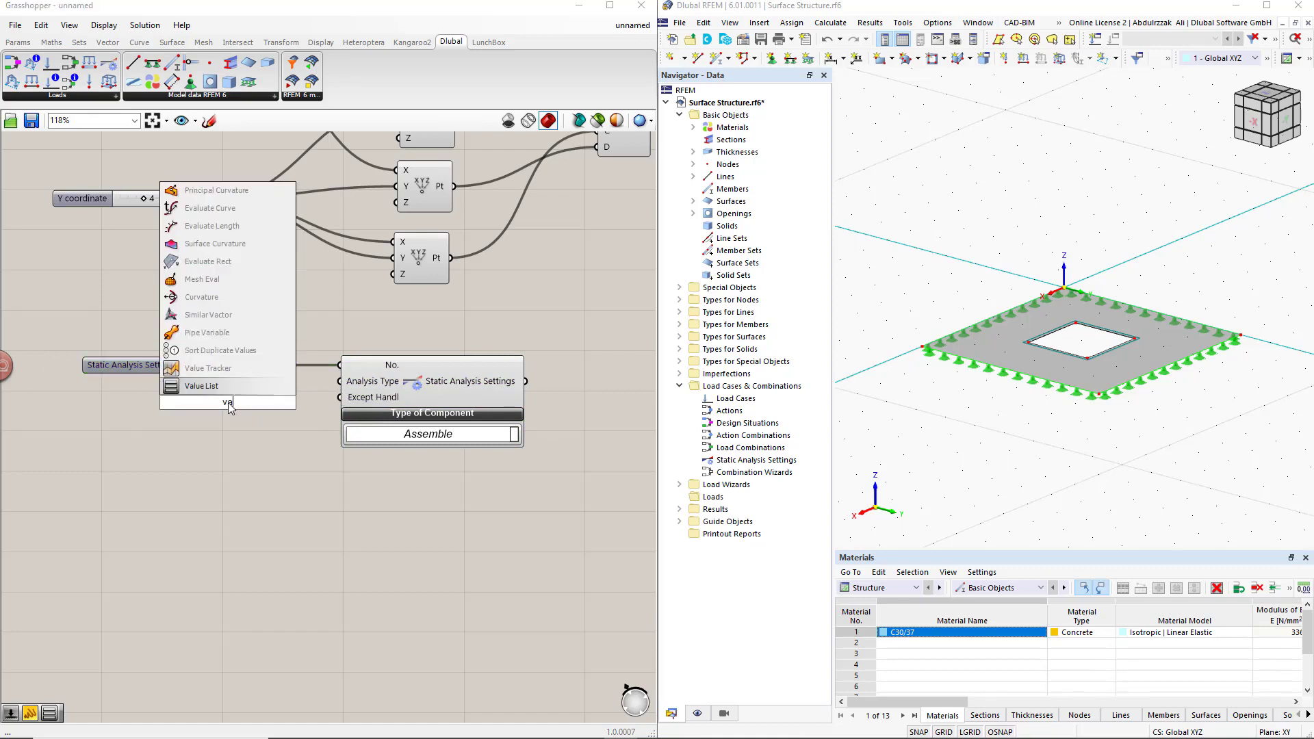
{"action": "left_click", "coordinate": [204, 376]}
{"action": "mouse_move", "coordinate": [254, 403]}
{"action": "left_mouse_down"}
{"action": "mouse_move", "coordinate": [340, 381]}
{"action": "mouse_move", "coordinate": [291, 409]}
{"action": "mouse_move", "coordinate": [240, 406]}
{"action": "left_mouse_up"}
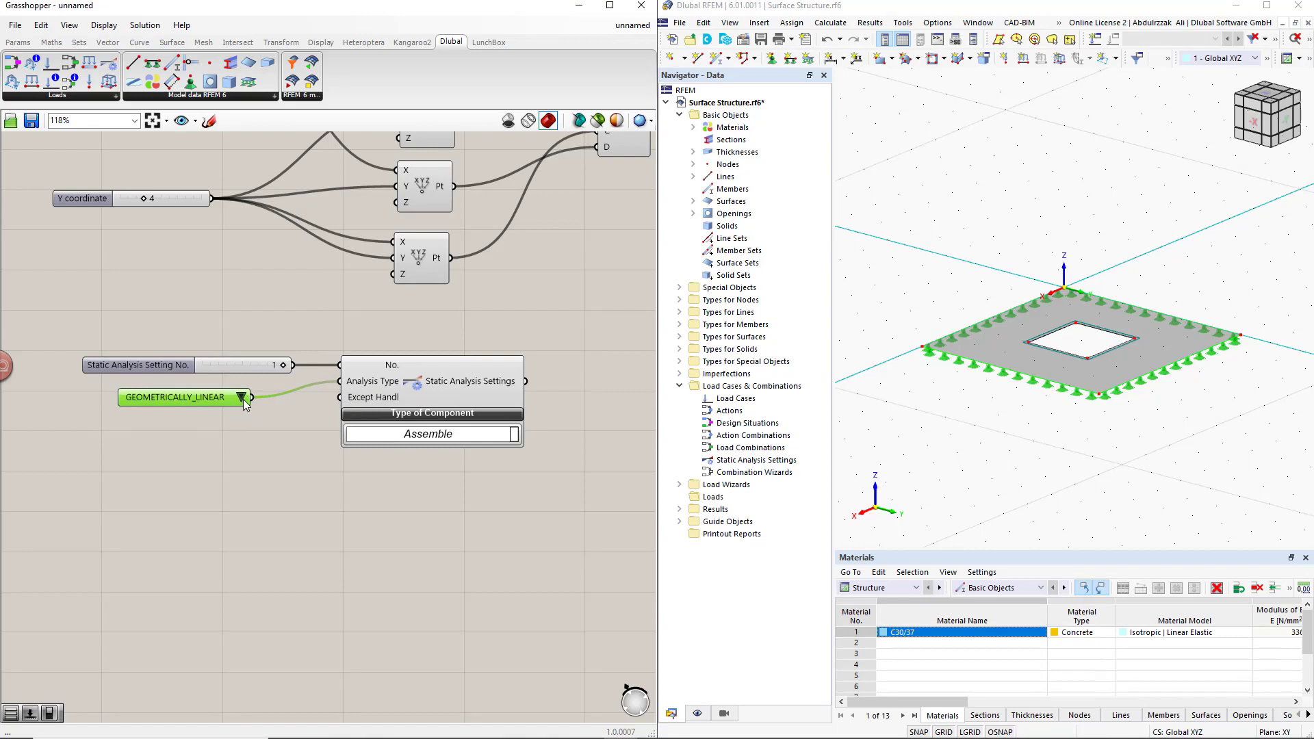
{"action": "left_click", "coordinate": [241, 400]}
{"action": "left_click", "coordinate": [289, 410]}
{"action": "scroll", "coordinate": [278, 418], "scroll_direction": "down", "scroll_amount": 1}
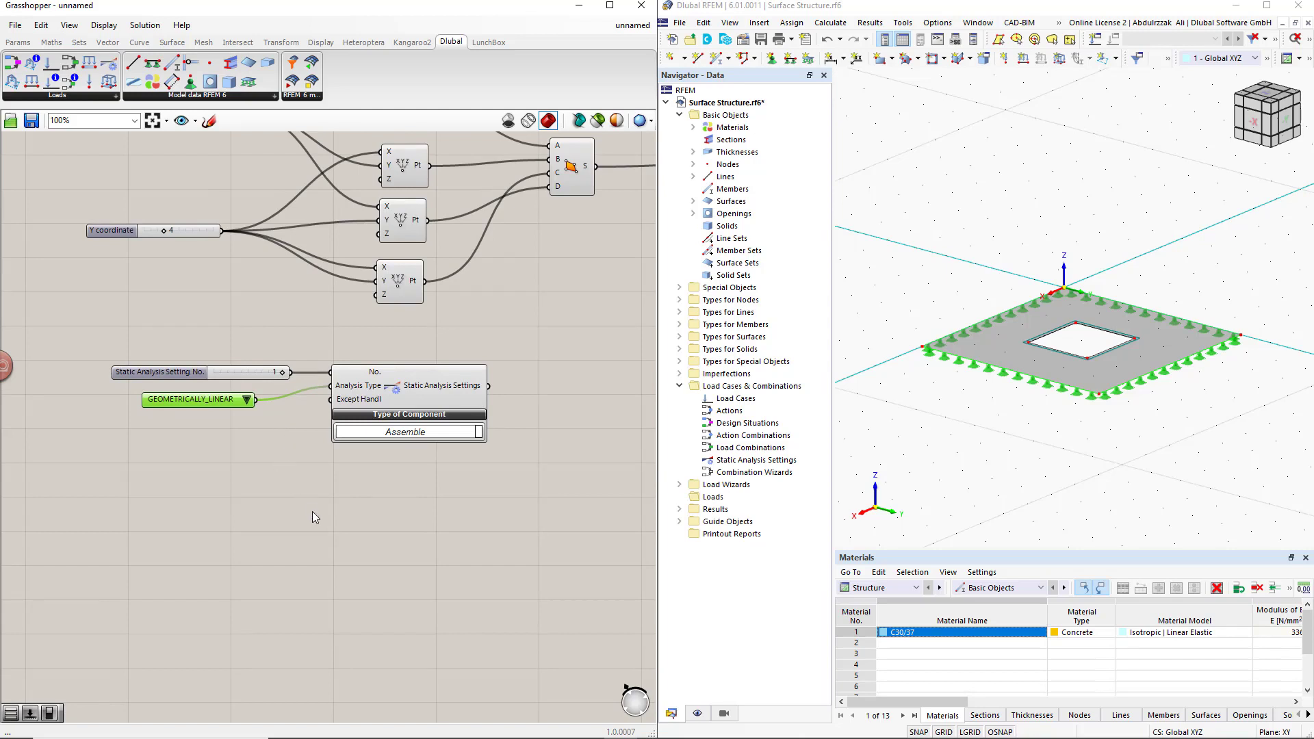
Step: Place a Load Case component below the Static Analysis Settings component and expand its additional inputs
{"action": "right_click_drag", "start_coordinate": [312, 519], "coordinate": [369, 331]}
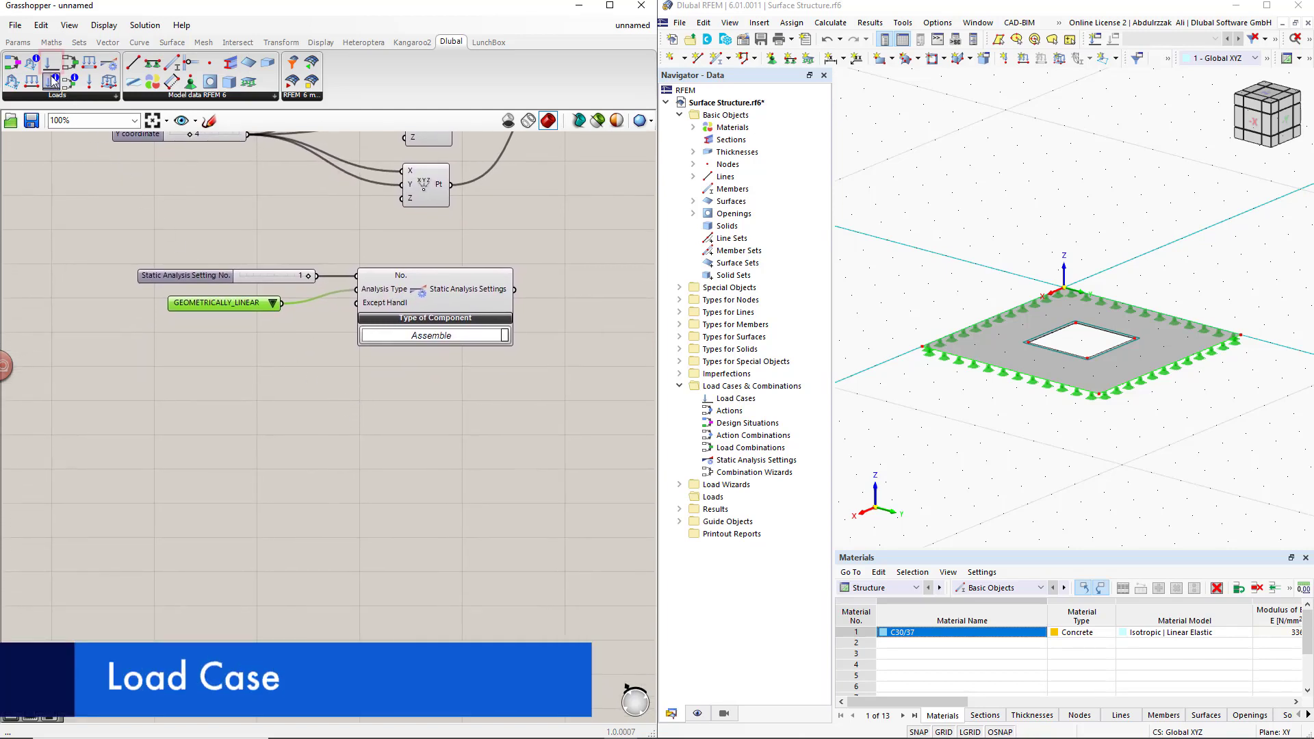
{"action": "left_click_drag", "start_coordinate": [51, 68], "coordinate": [297, 363]}
{"action": "left_click_drag", "start_coordinate": [456, 480], "coordinate": [452, 482]}
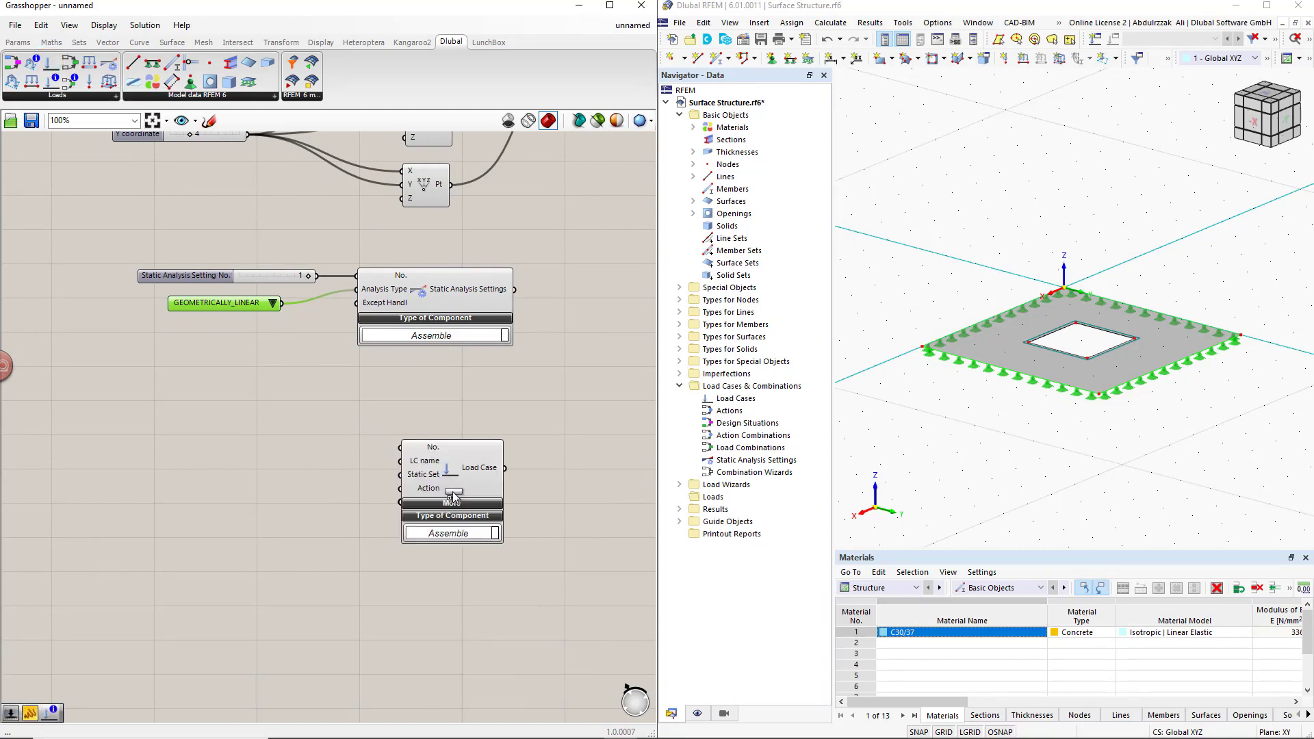
{"action": "left_click", "coordinate": [452, 504]}
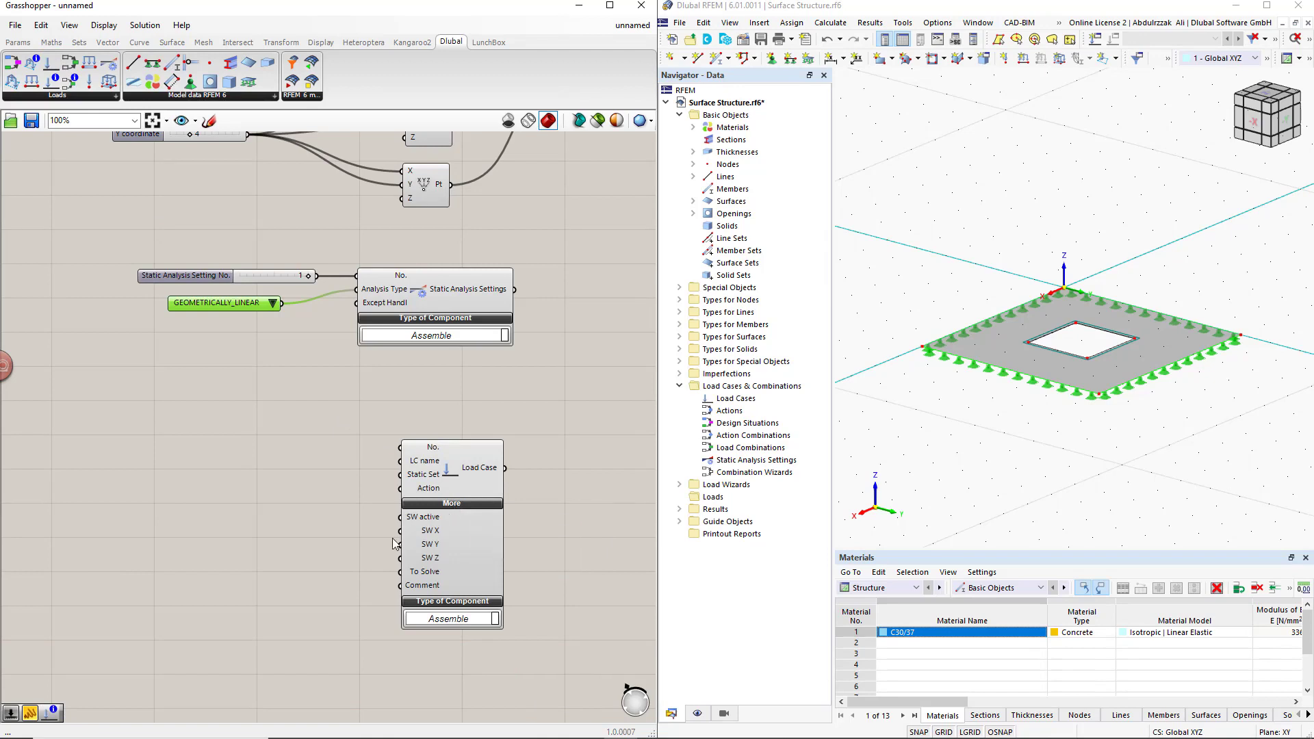
{"action": "right_click_drag", "start_coordinate": [364, 582], "coordinate": [369, 520]}
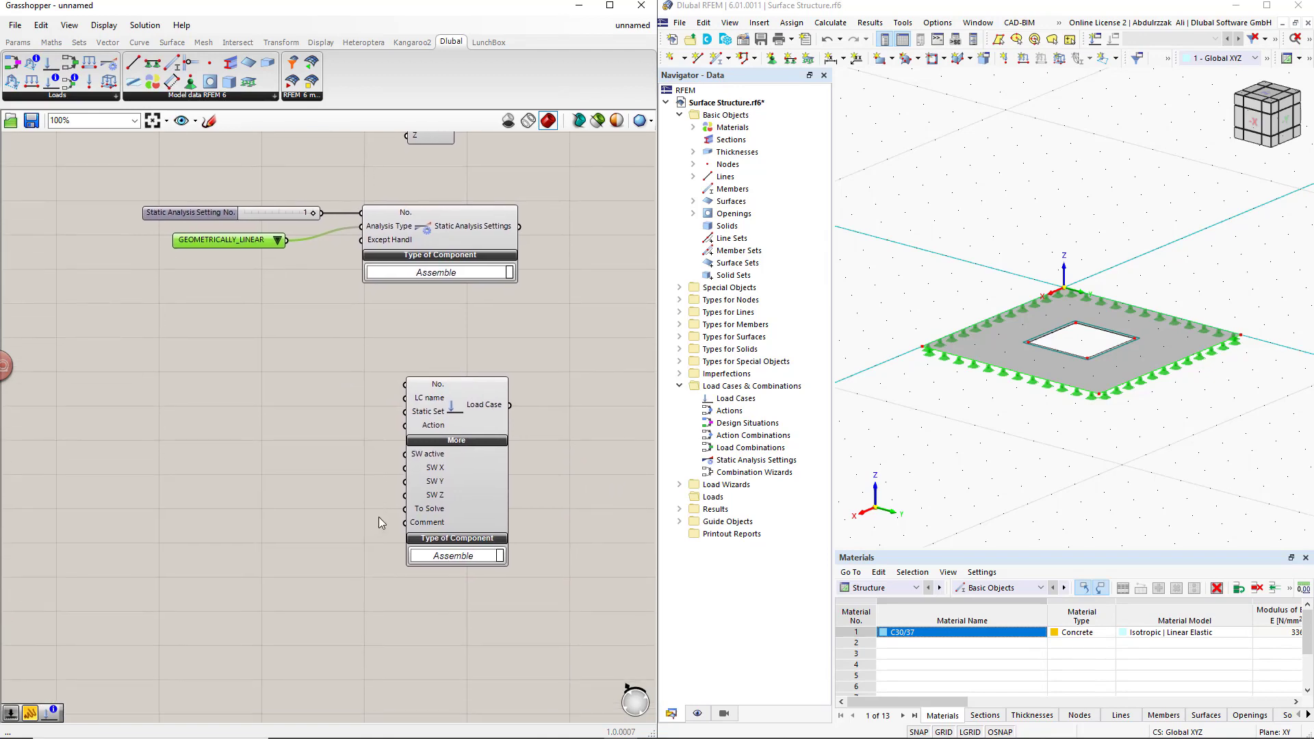
Step: Add sliders named Load Case No. and Static analysis settings, both with value 1, and connect them to the Load Case's No. and Static Set inputs
{"action": "left_click", "coordinate": [275, 387]}
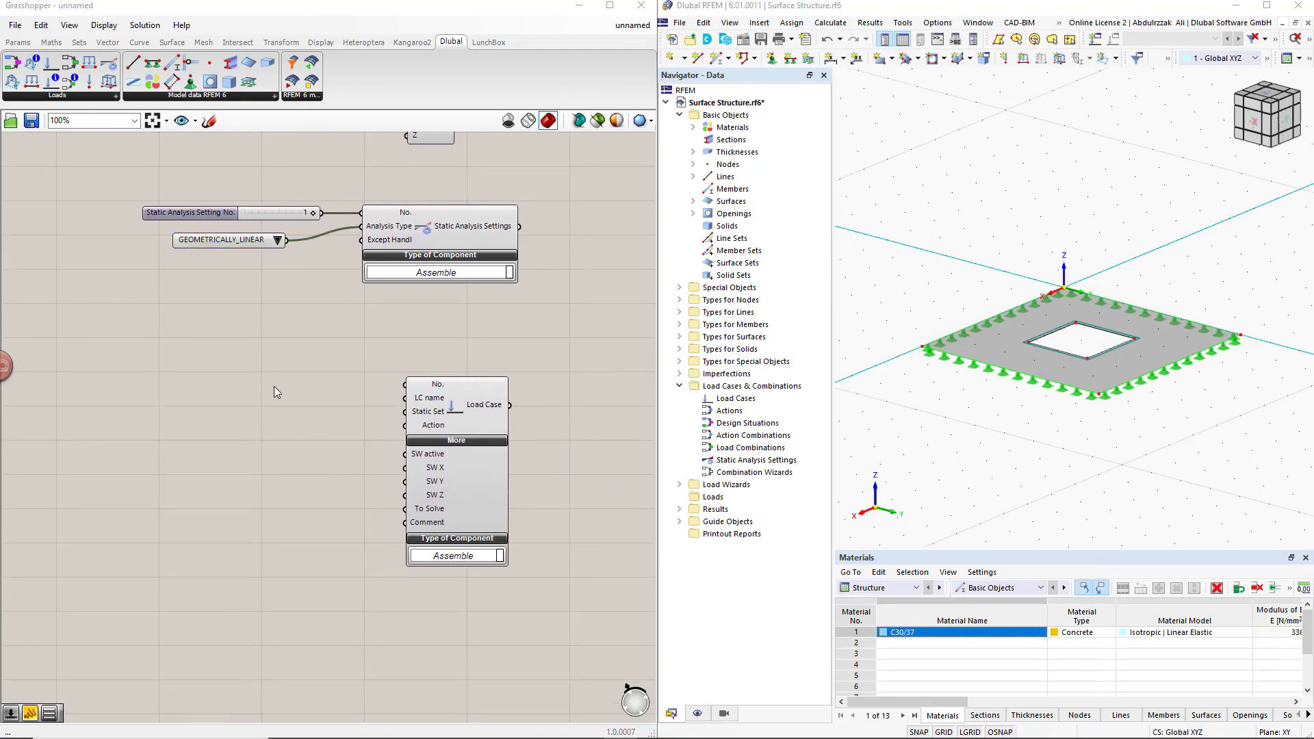
{"action": "double_click", "coordinate": [275, 388]}
{"action": "type", "text": "1"}
{"action": "key", "text": "Return"}
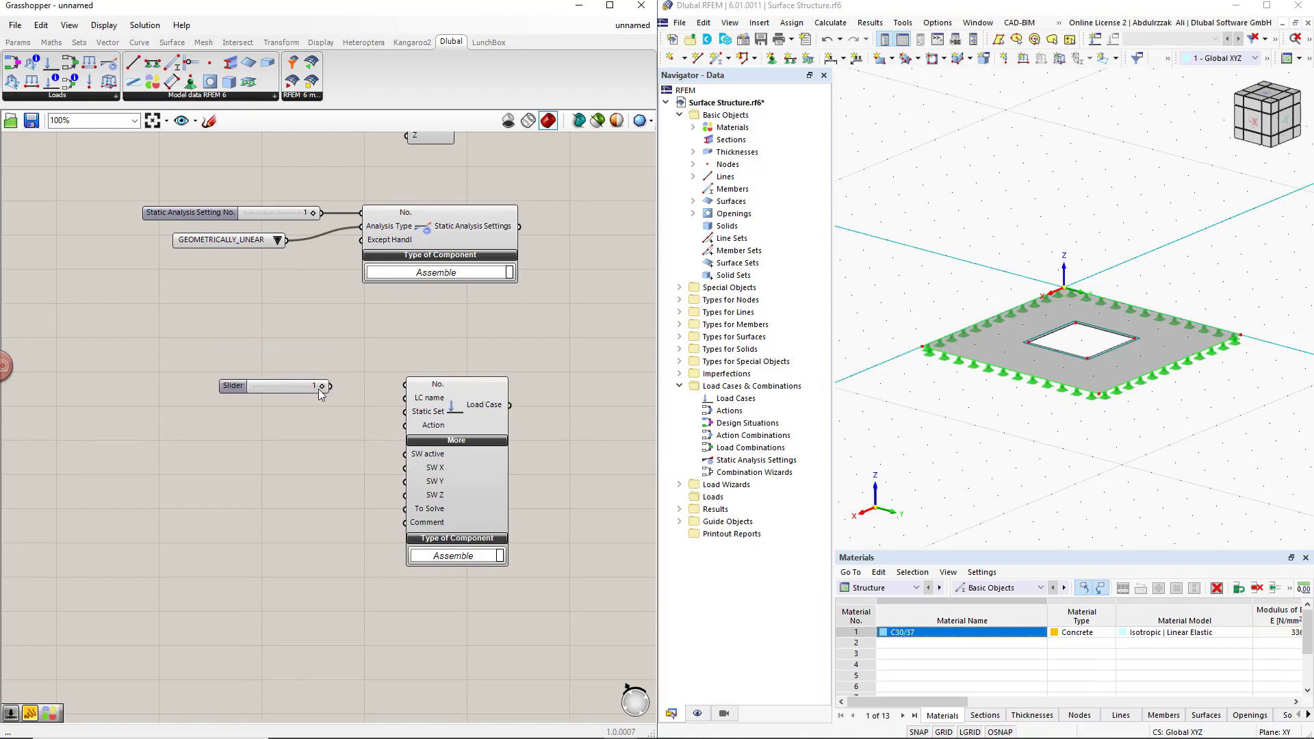
{"action": "left_click_drag", "start_coordinate": [369, 387], "coordinate": [405, 412]}
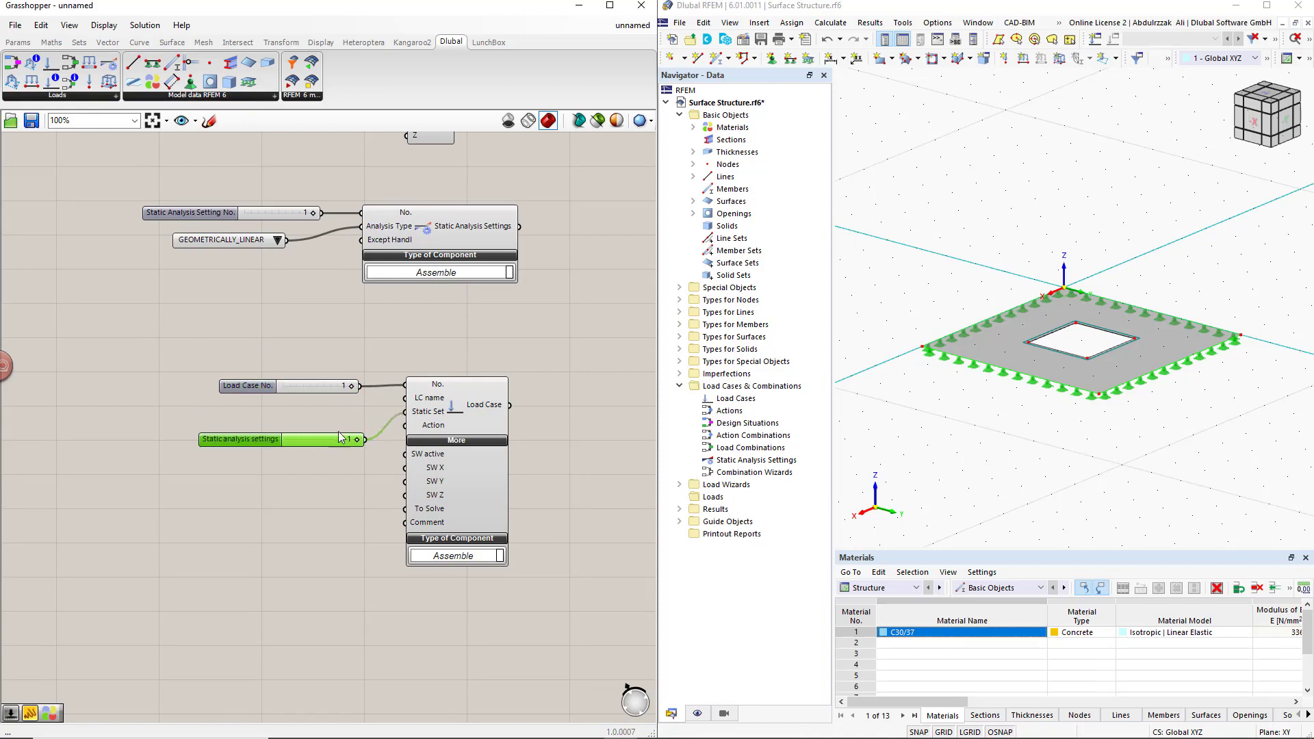
{"action": "left_click_drag", "start_coordinate": [253, 386], "coordinate": [239, 354]}
Step: Add a panel containing Self Weight, connect it to the Load Case's LC name input, and line up the neighbouring input components
{"action": "left_click", "coordinate": [265, 401]}
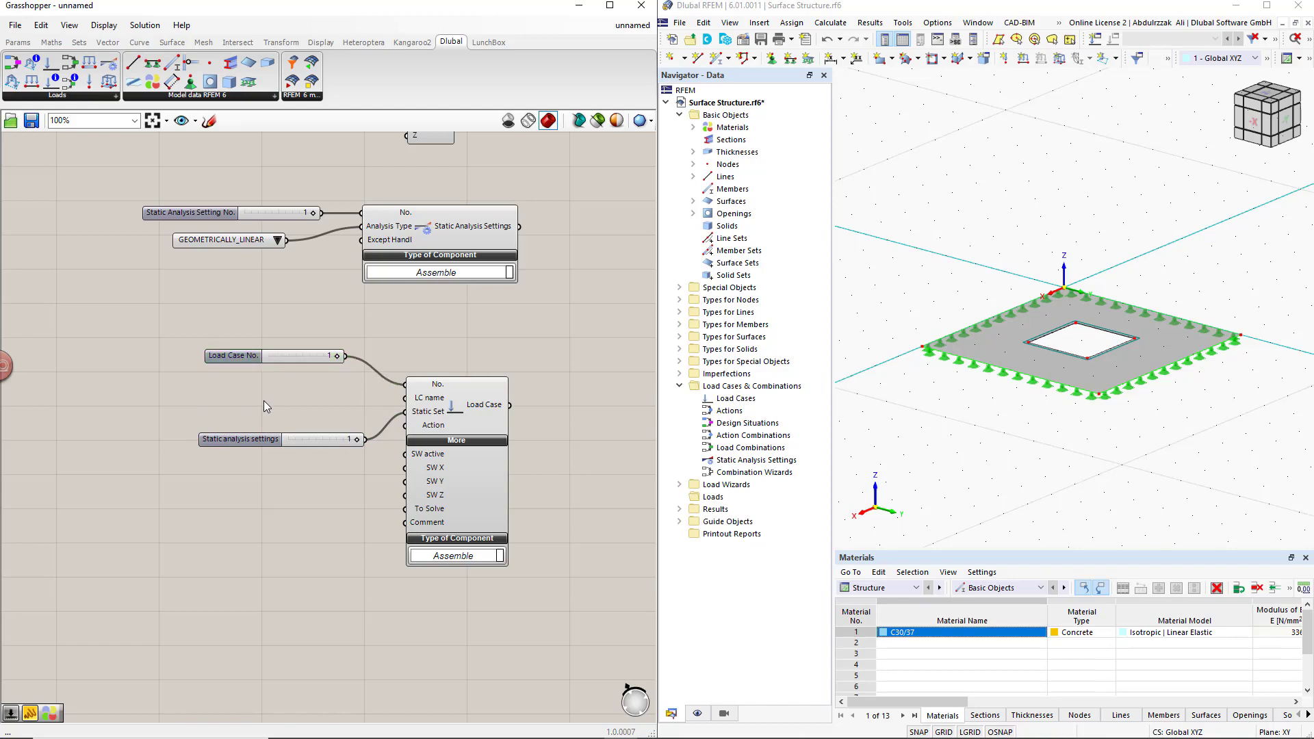
{"action": "double_click", "coordinate": [265, 400]}
{"action": "type", "text": "//"}
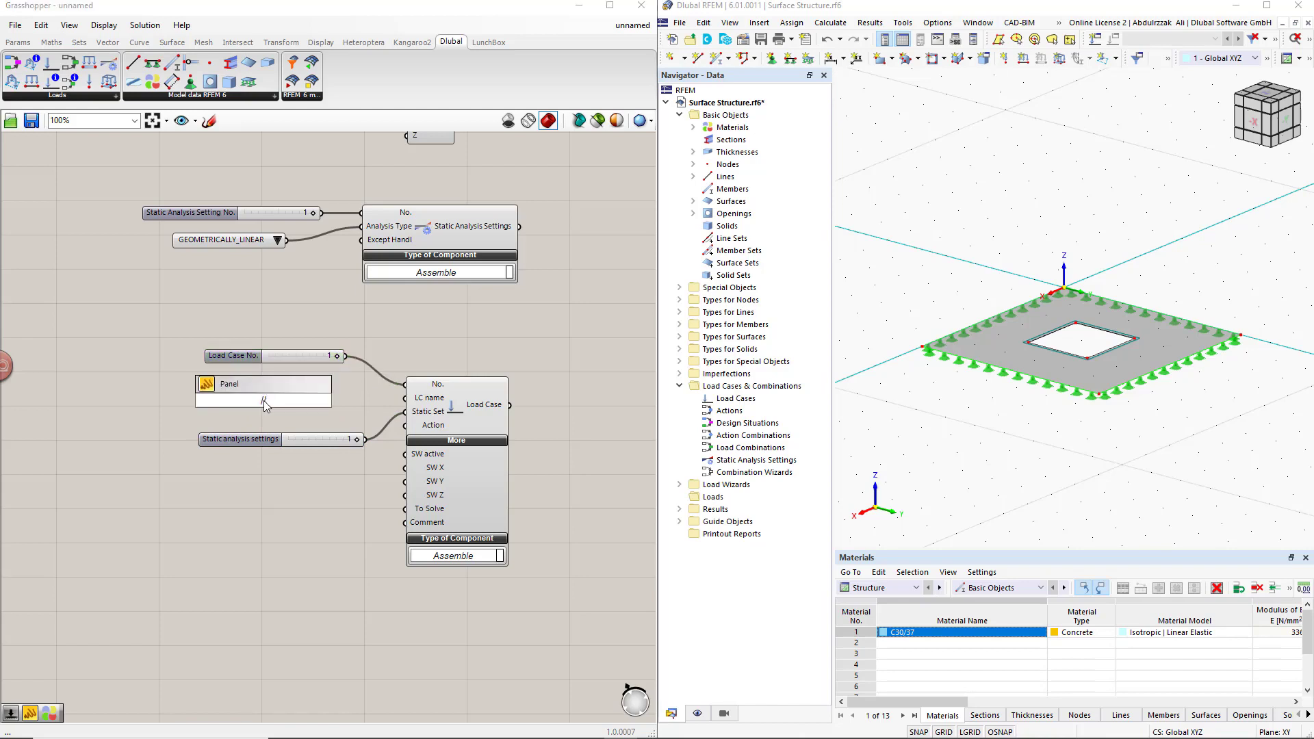
{"action": "type", "text": "Self Weight"}
{"action": "key", "text": "Return"}
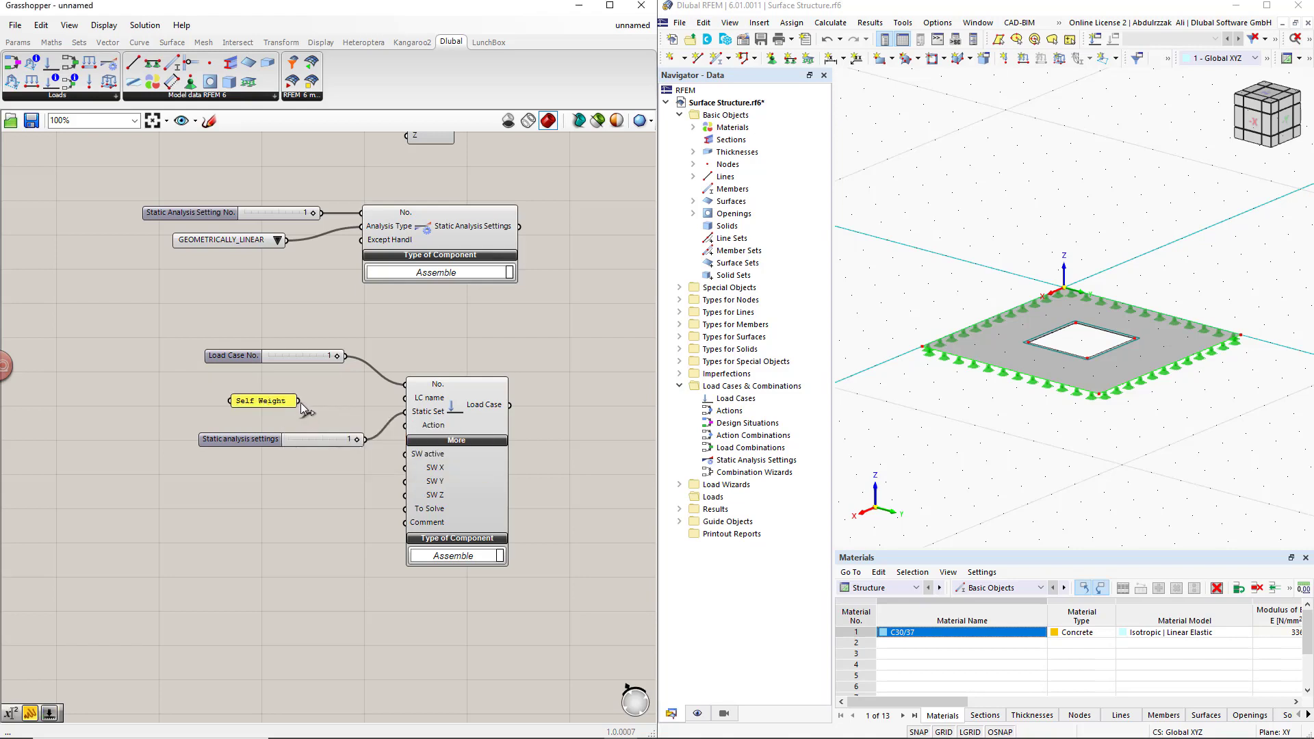
{"action": "left_click_drag", "start_coordinate": [276, 401], "coordinate": [276, 392]}
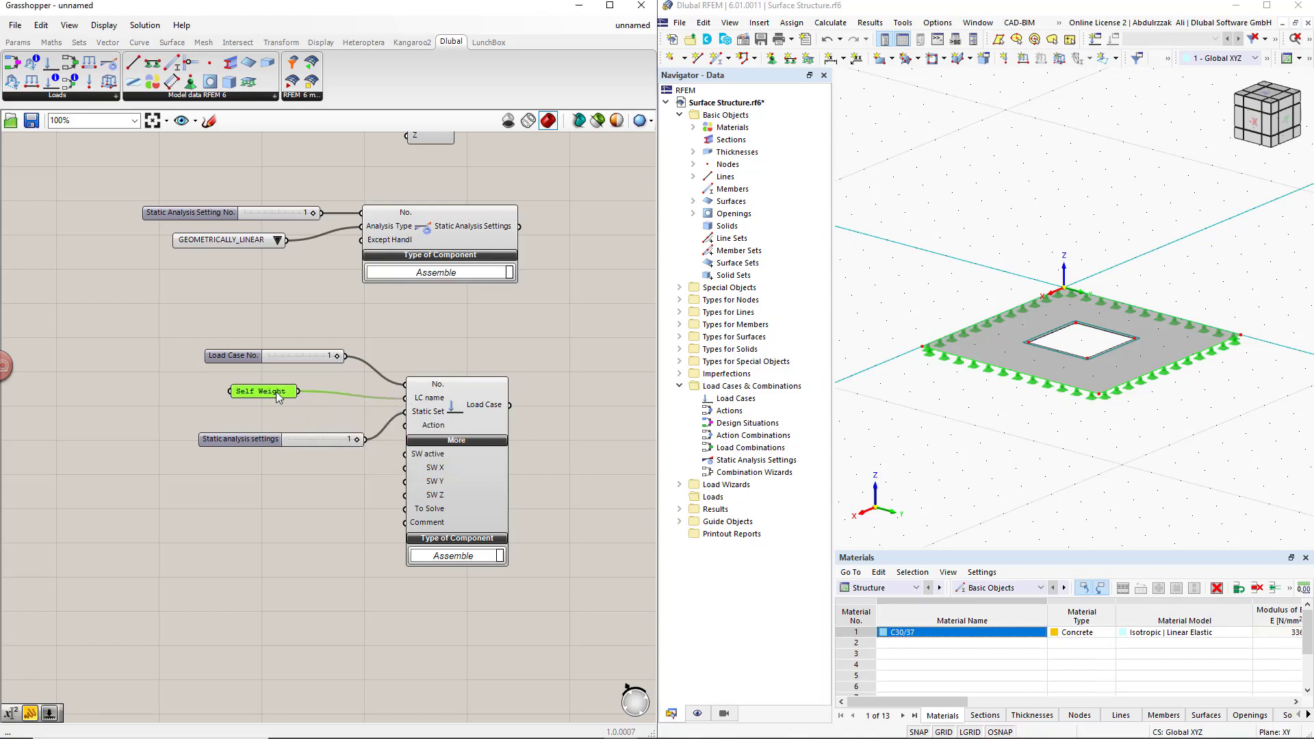
{"action": "left_click_drag", "start_coordinate": [261, 441], "coordinate": [261, 414]}
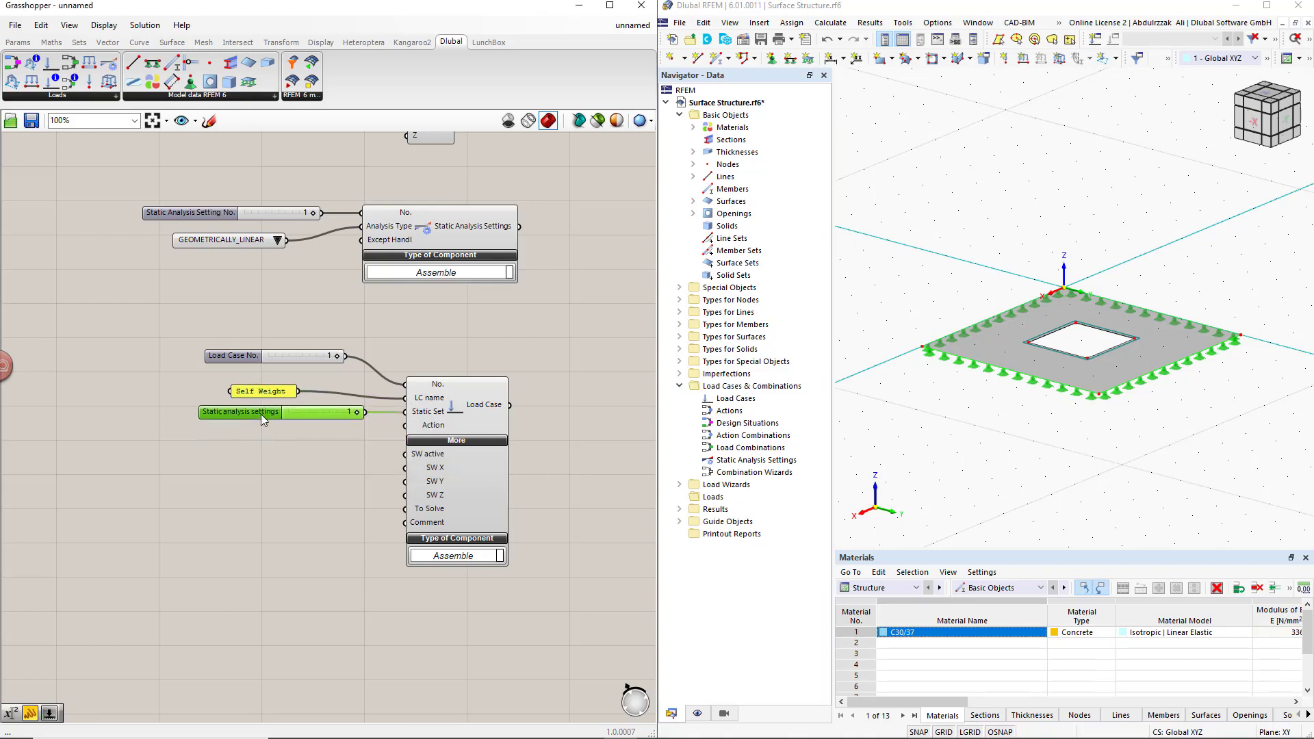
Step: Place a Load Case Classification component beside the Load Case component and expand its classification options
{"action": "left_click", "coordinate": [279, 487]}
{"action": "scroll", "coordinate": [306, 520], "scroll_direction": "down", "scroll_amount": 1}
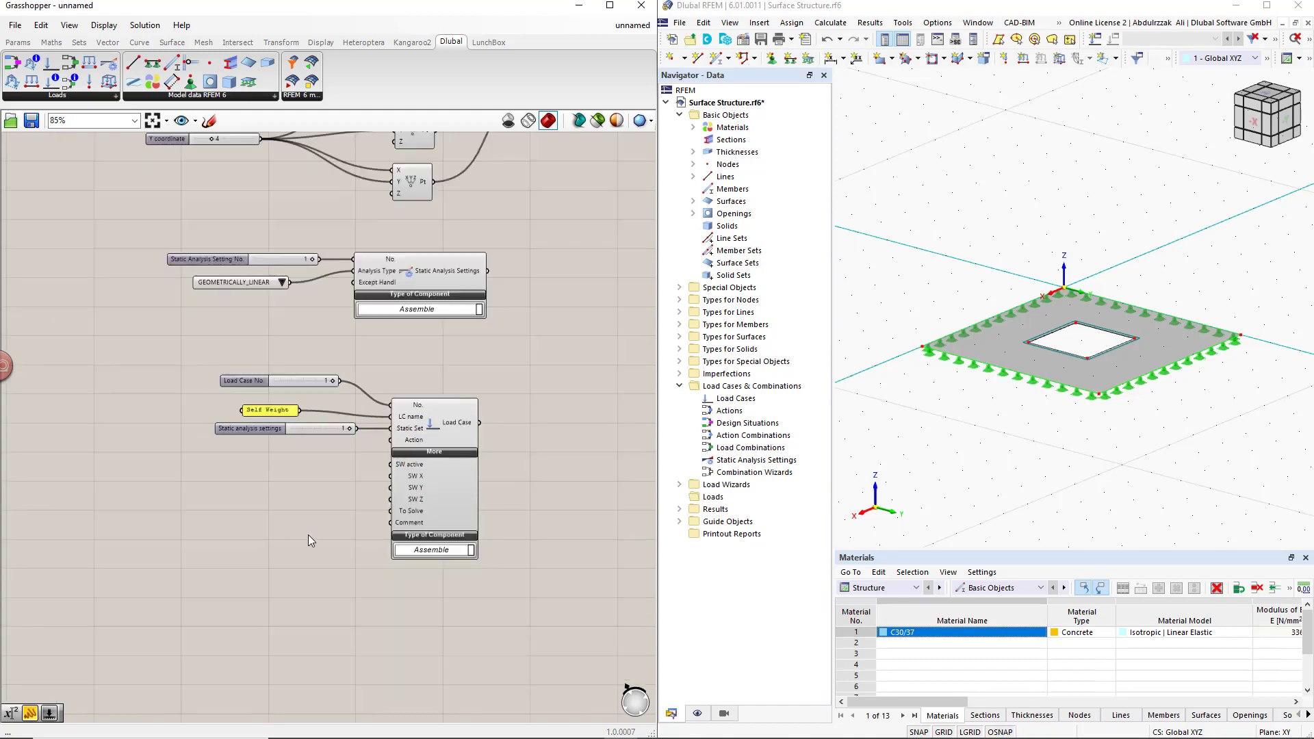
{"action": "right_click_drag", "start_coordinate": [308, 535], "coordinate": [381, 441]}
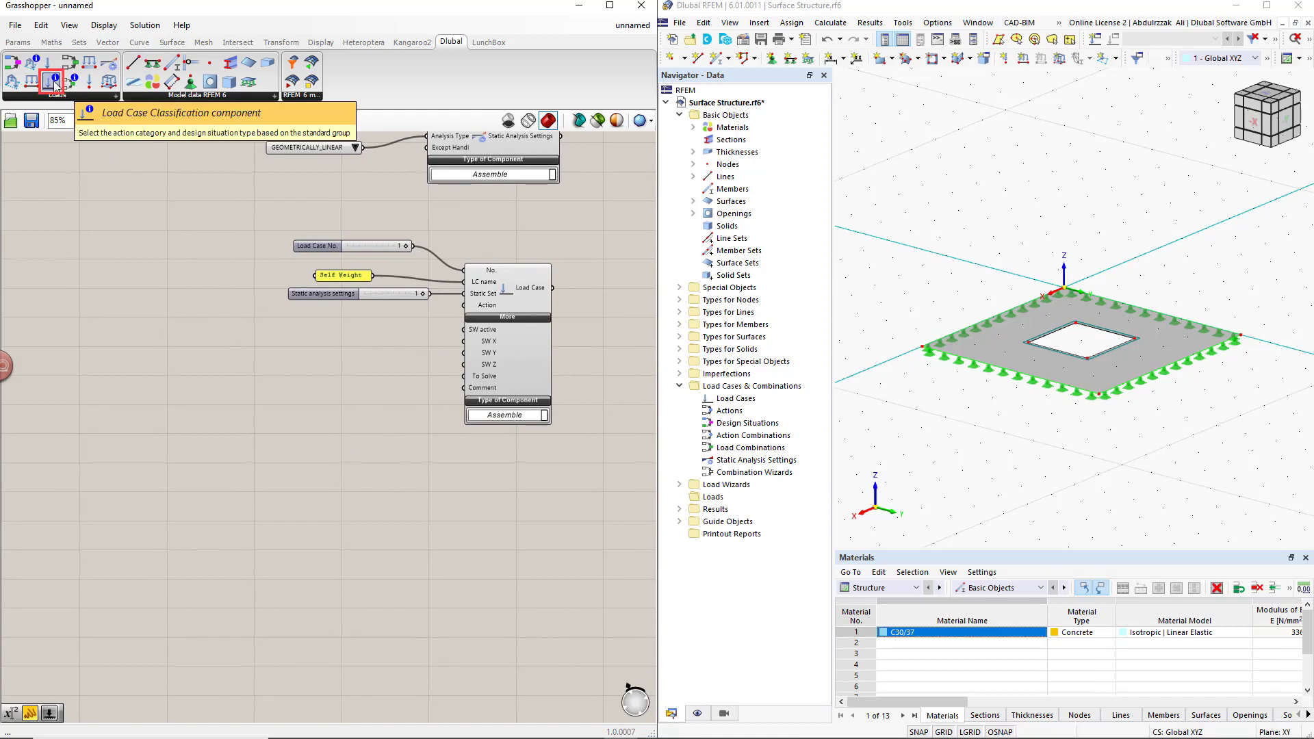
{"action": "left_click_drag", "start_coordinate": [55, 85], "coordinate": [234, 367]}
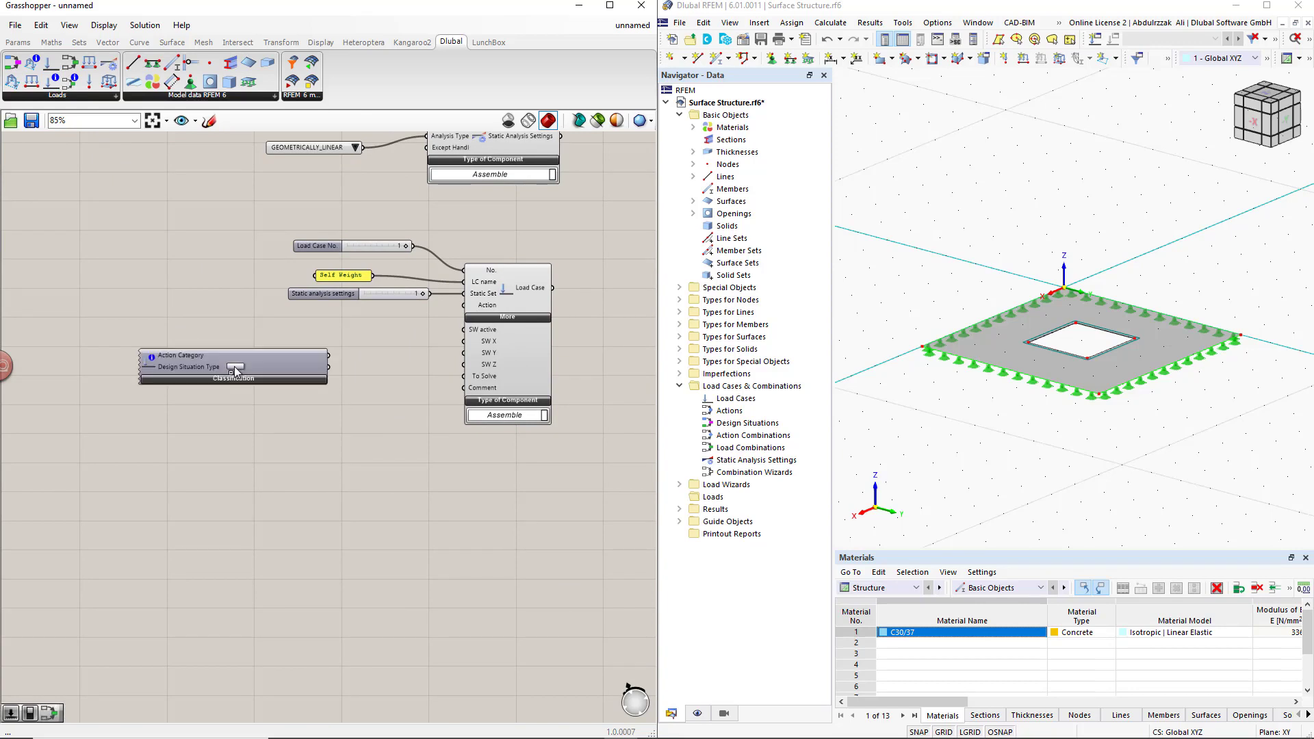
{"action": "right_click_drag", "start_coordinate": [294, 426], "coordinate": [295, 397]}
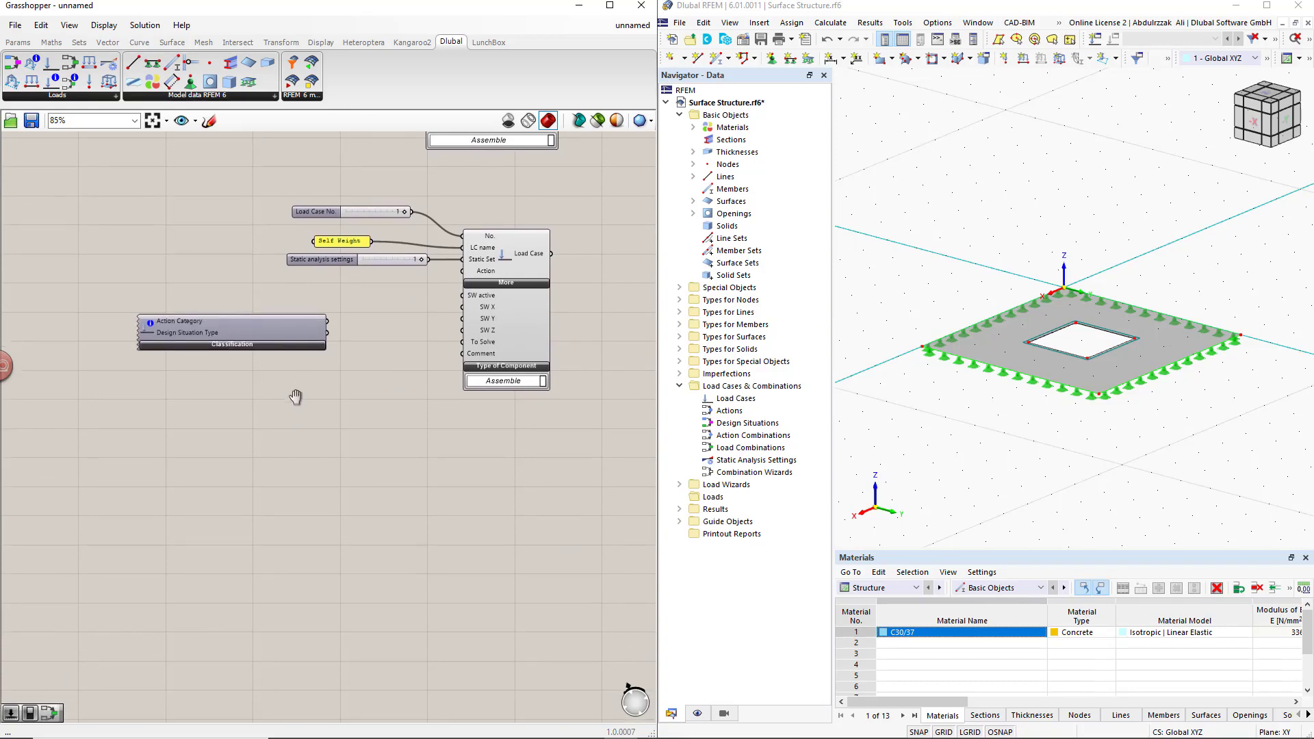
{"action": "left_click", "coordinate": [248, 346]}
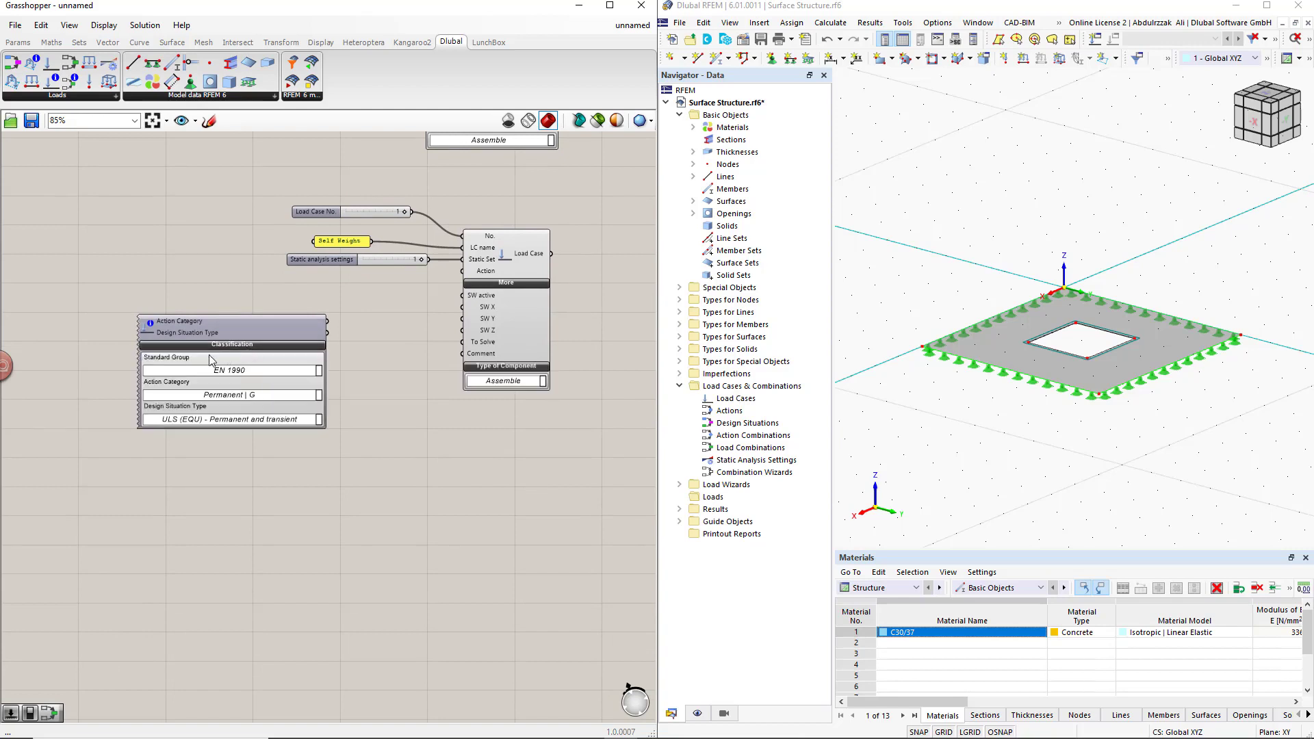
Step: Classify as EN 1990, Permanent | G, ULS (STR/GEO) - Permanent and transient - Eq. 6.10, and connect Action Category to the Load Case's Action input
{"action": "left_click", "coordinate": [319, 371]}
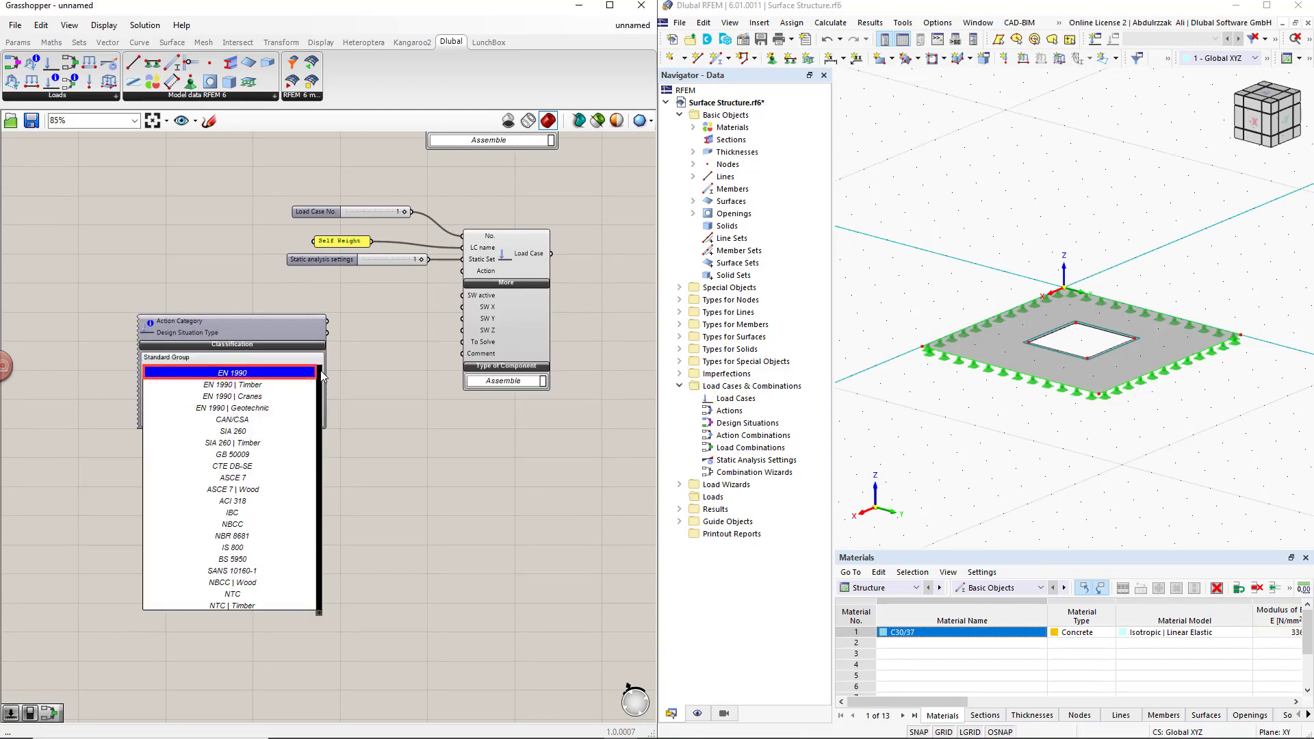
{"action": "left_click", "coordinate": [245, 373]}
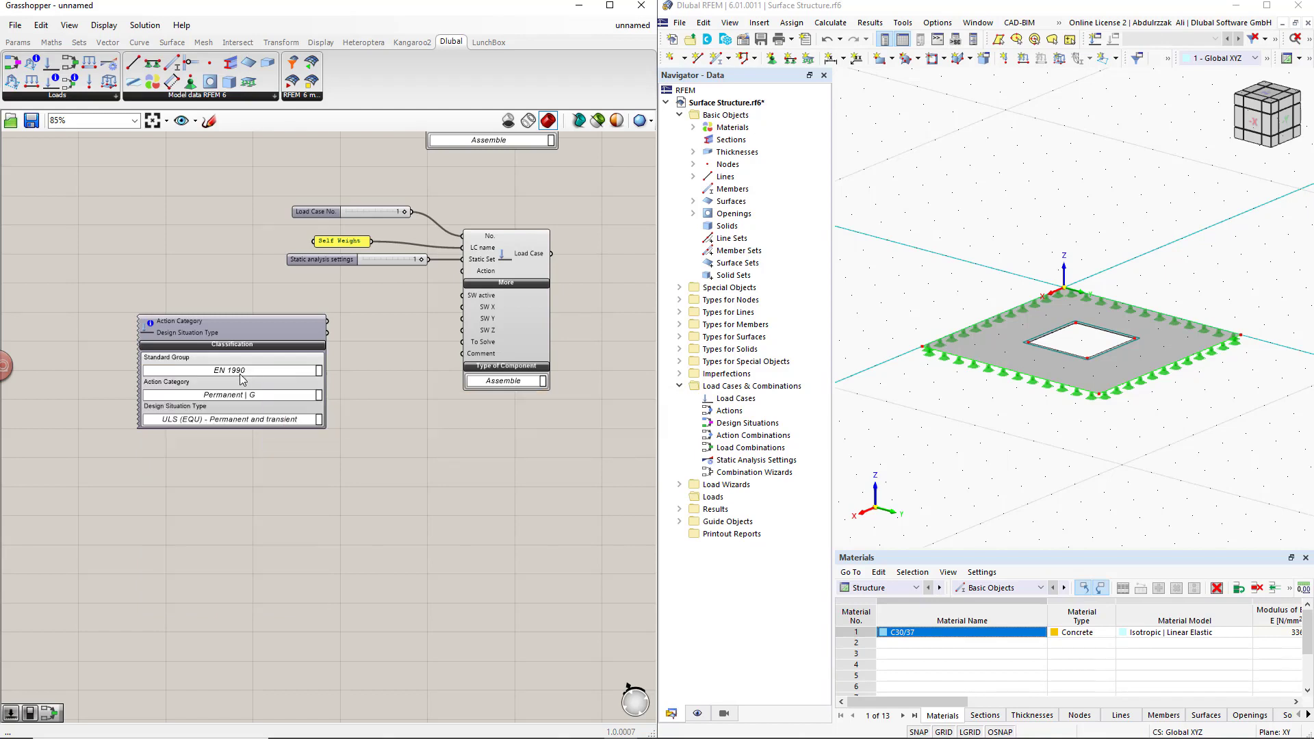
{"action": "left_click", "coordinate": [319, 395]}
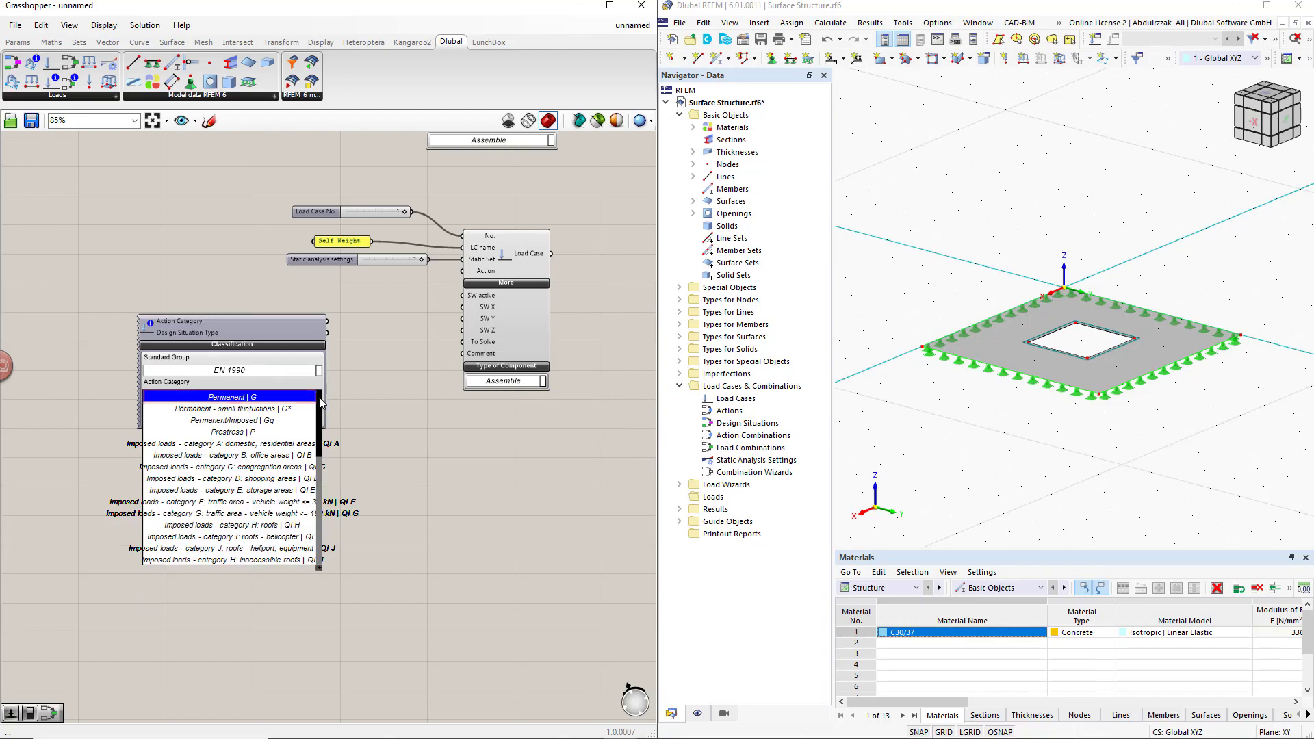
{"action": "left_click", "coordinate": [277, 399]}
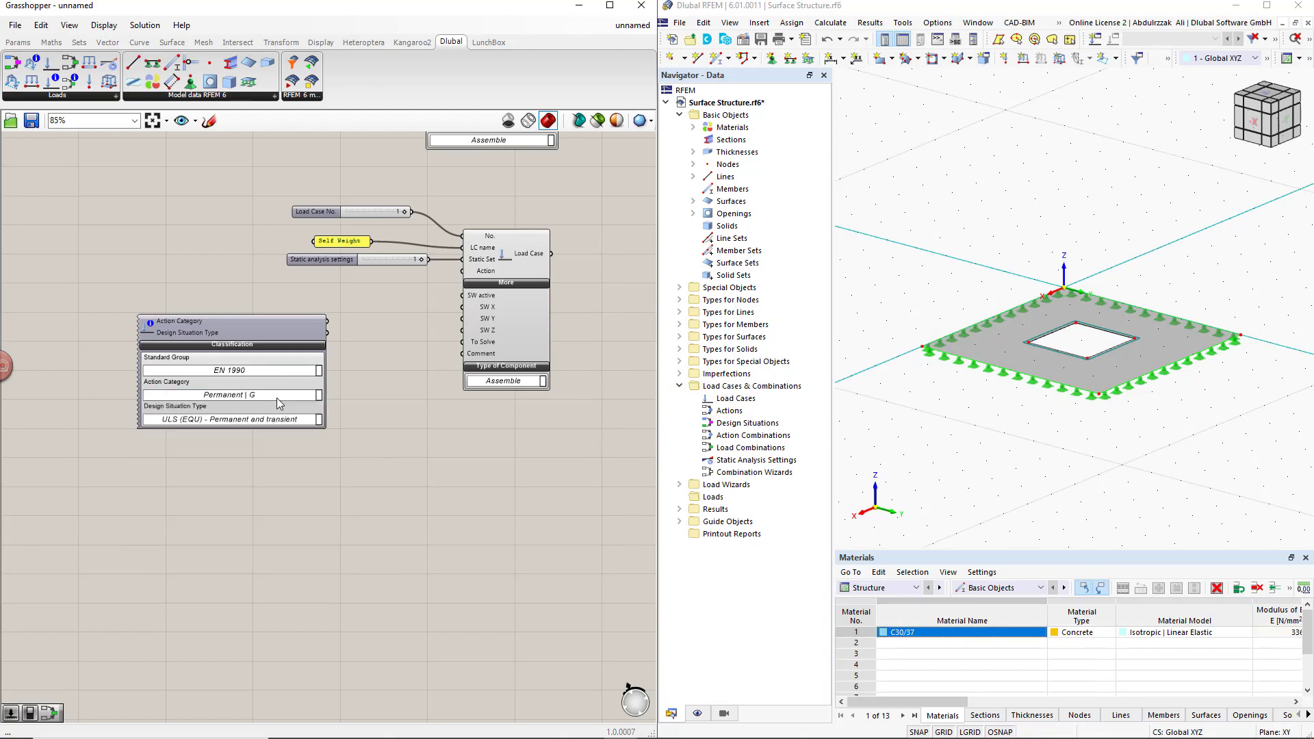
{"action": "left_click", "coordinate": [317, 420]}
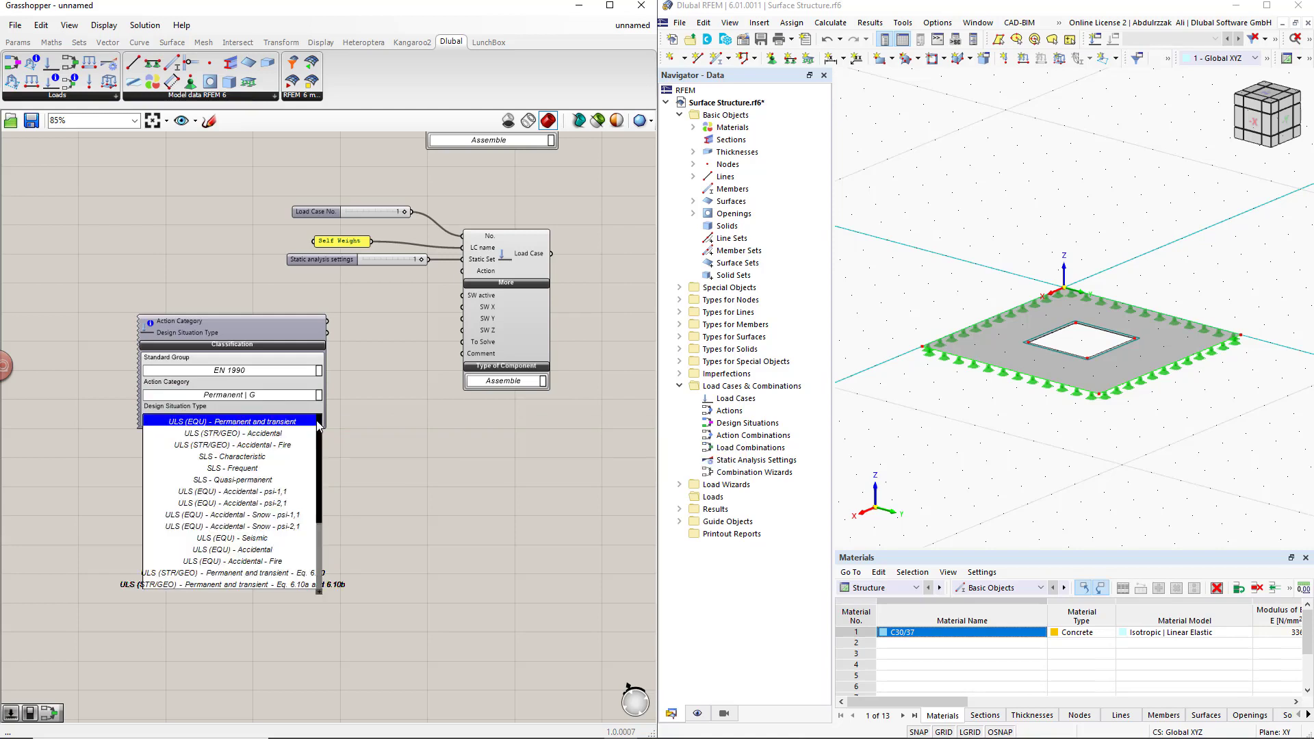
{"action": "left_click", "coordinate": [275, 574]}
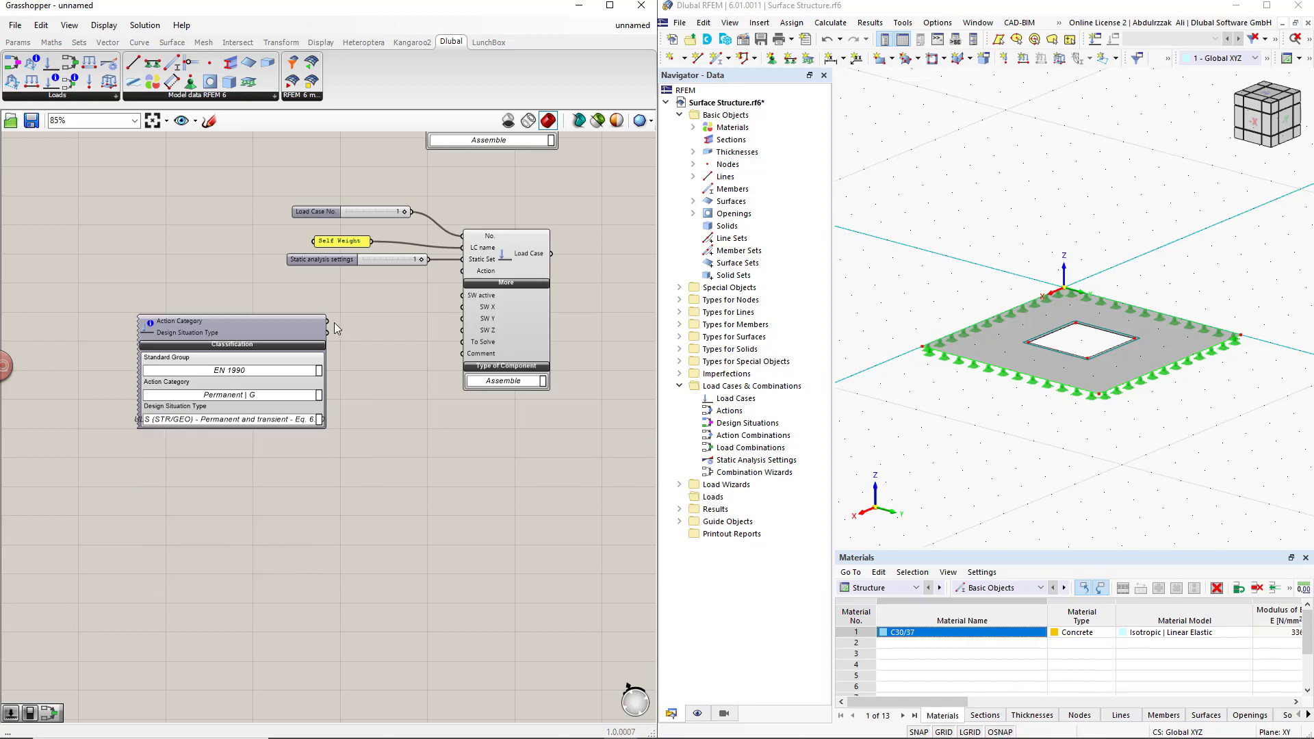
{"action": "left_click_drag", "start_coordinate": [328, 321], "coordinate": [458, 281]}
{"action": "left_click_drag", "start_coordinate": [288, 335], "coordinate": [230, 304]}
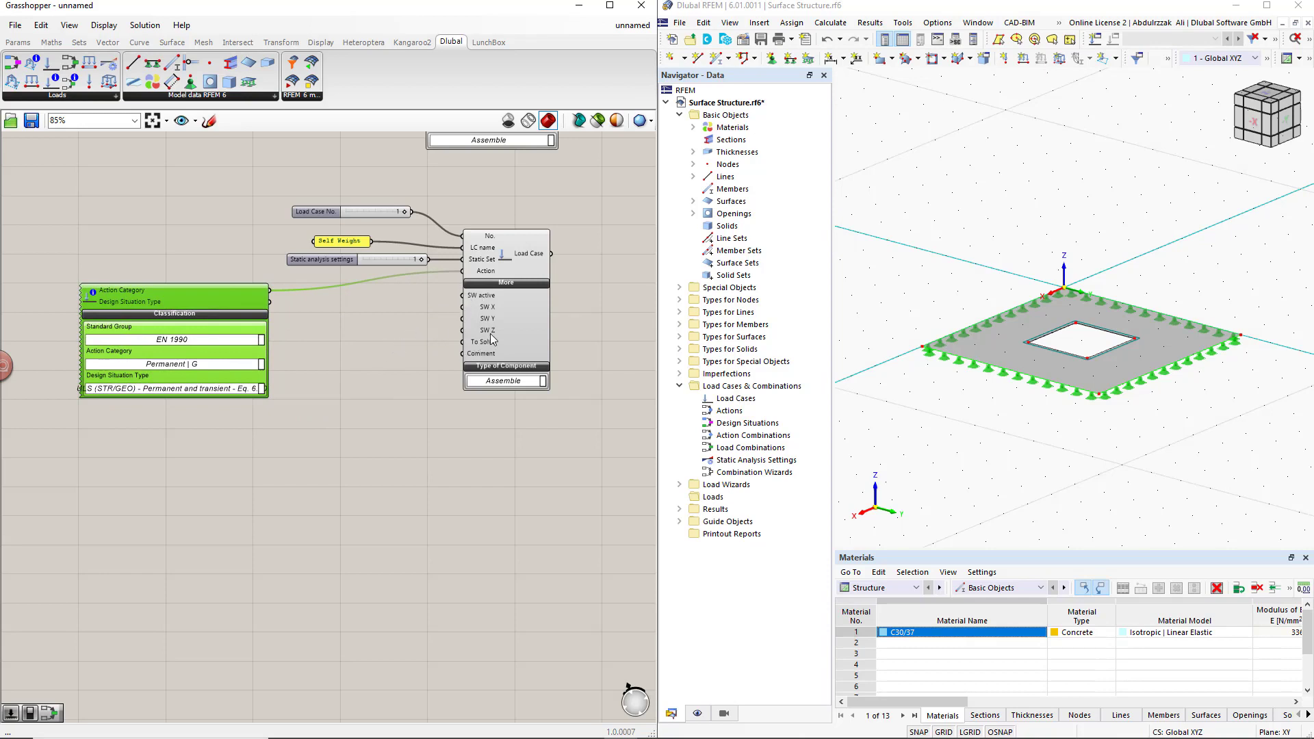
Step: Add a Boolean Toggle set to True for the Load Case's SW active input and a copy of it for the To Solve input
{"action": "double_click", "coordinate": [356, 319]}
{"action": "type", "text": "b"}
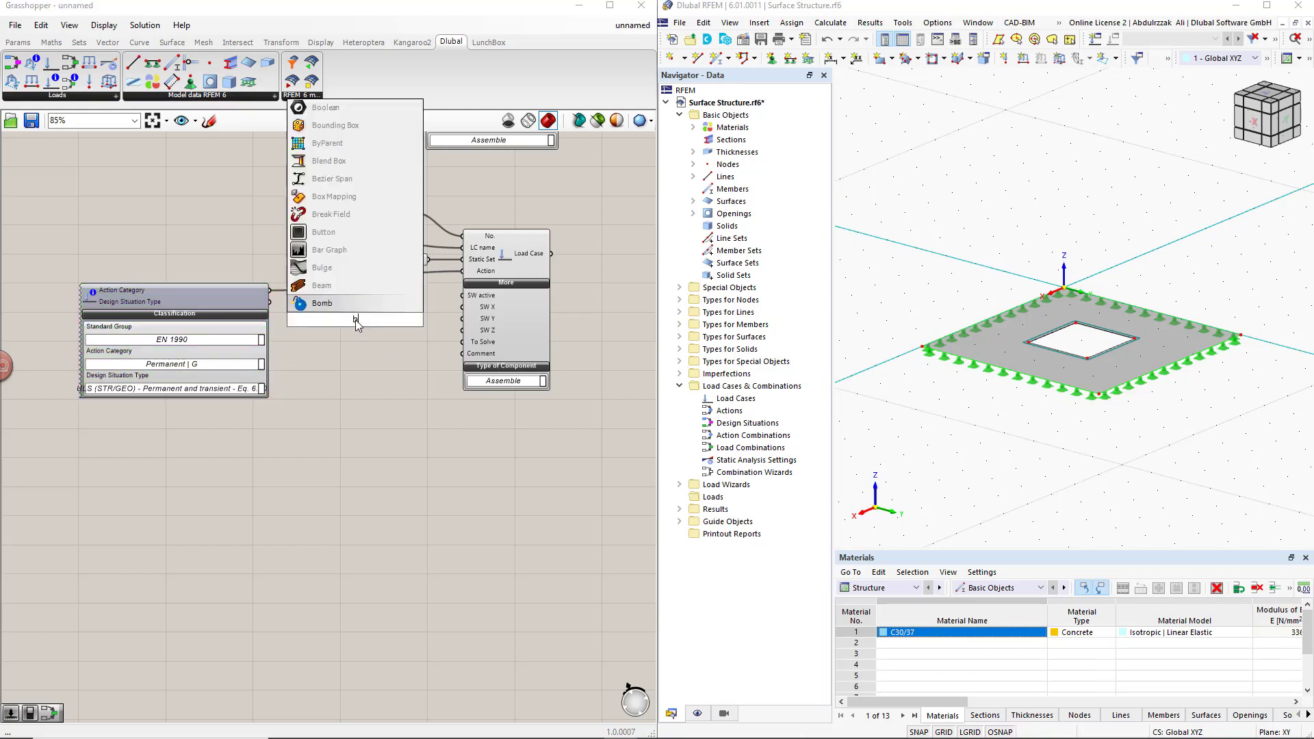
{"action": "type", "text": "ool"}
{"action": "left_click", "coordinate": [352, 296]}
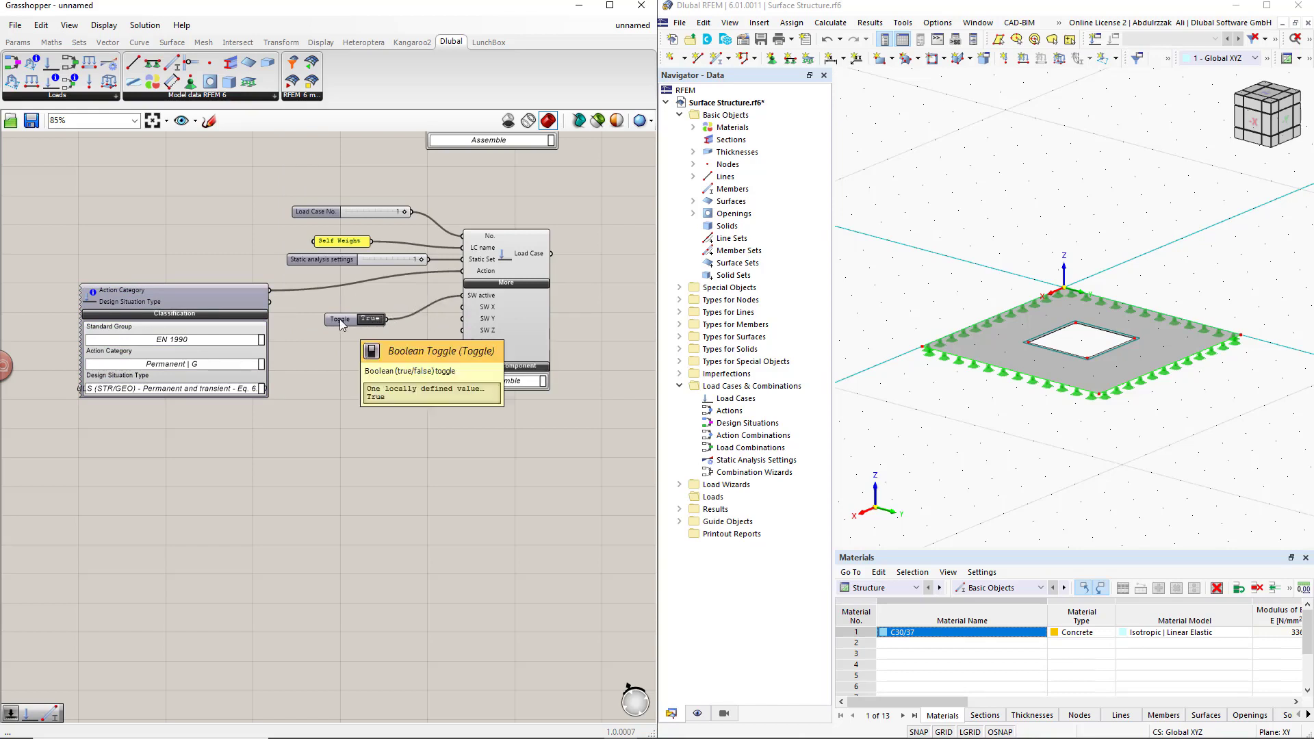
{"action": "left_click_drag", "start_coordinate": [339, 319], "coordinate": [454, 342], "text": "alt"}
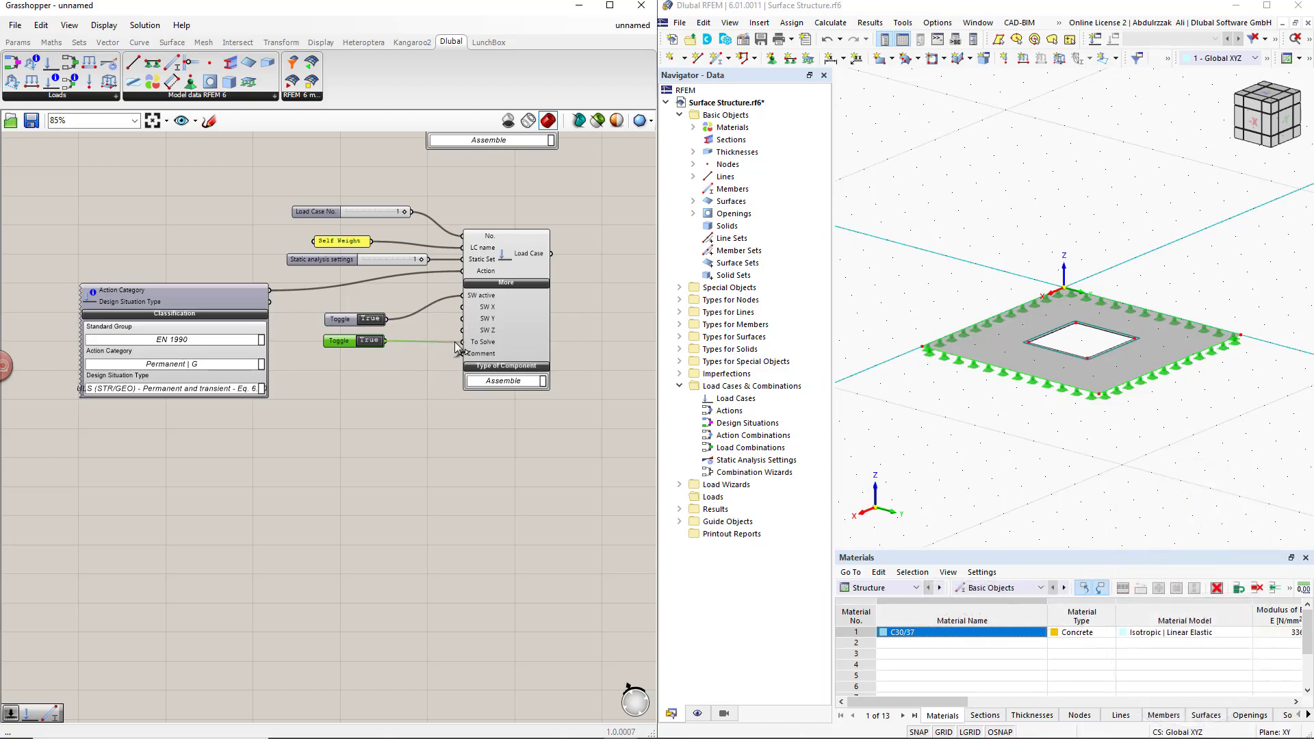
Step: Group the RFEM export component with its two toggles and move the group down beside the load case components
{"action": "scroll", "coordinate": [424, 400], "scroll_direction": "down", "scroll_amount": 6}
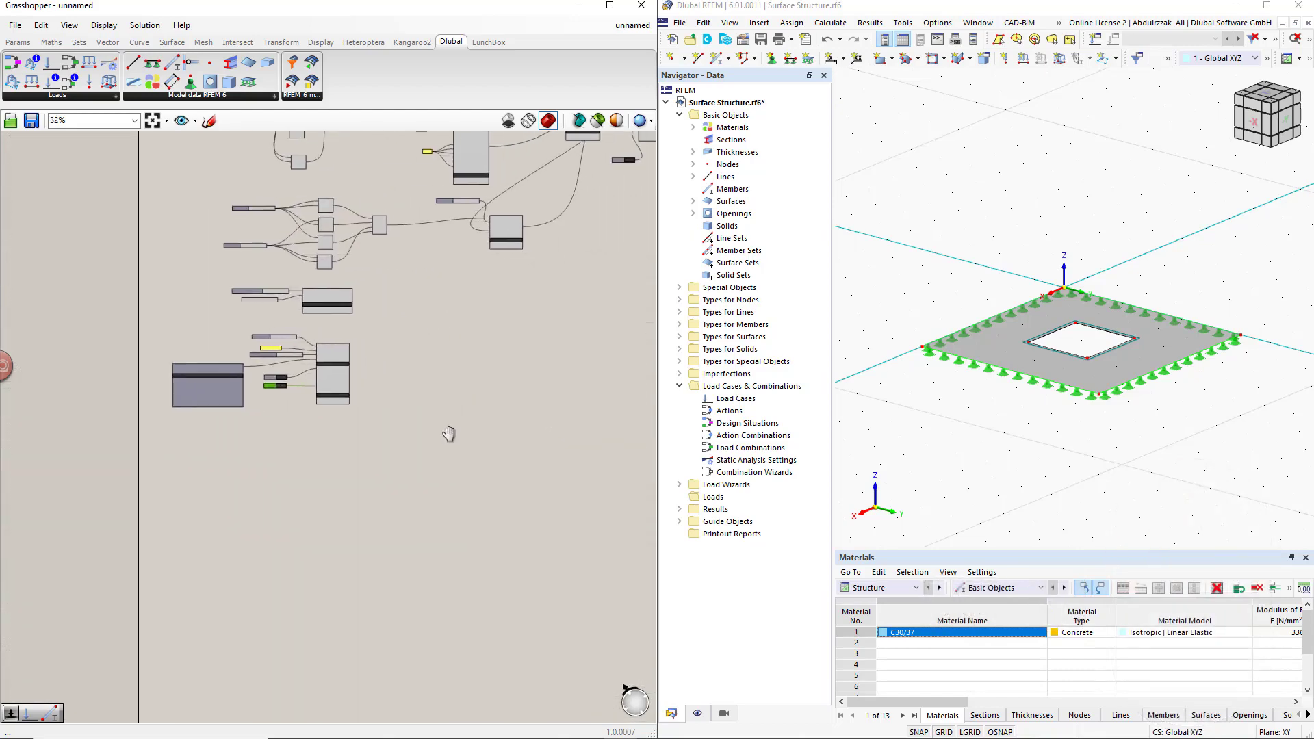
{"action": "right_click_drag", "start_coordinate": [596, 334], "coordinate": [505, 386]}
{"action": "right_click_drag", "start_coordinate": [542, 292], "coordinate": [545, 360]}
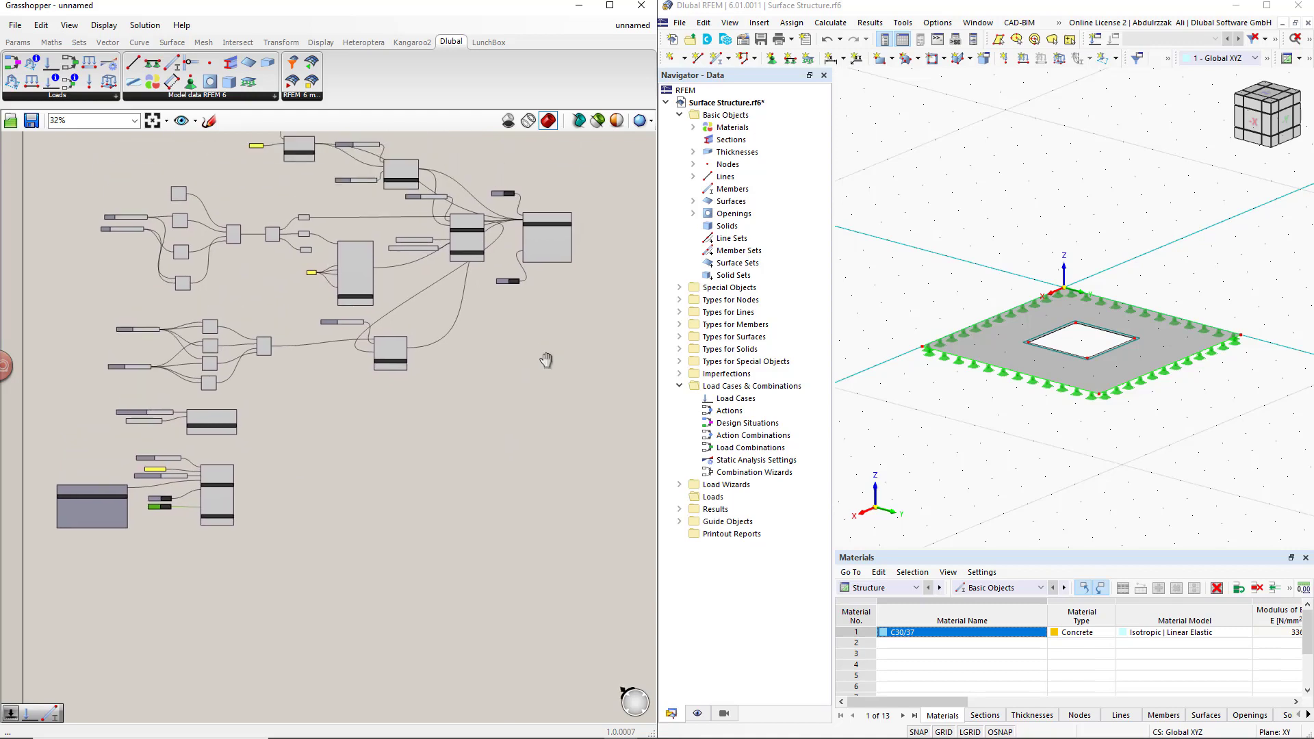
{"action": "left_click_drag", "start_coordinate": [587, 333], "coordinate": [504, 179]}
{"action": "key", "text": "ctrl+g"}
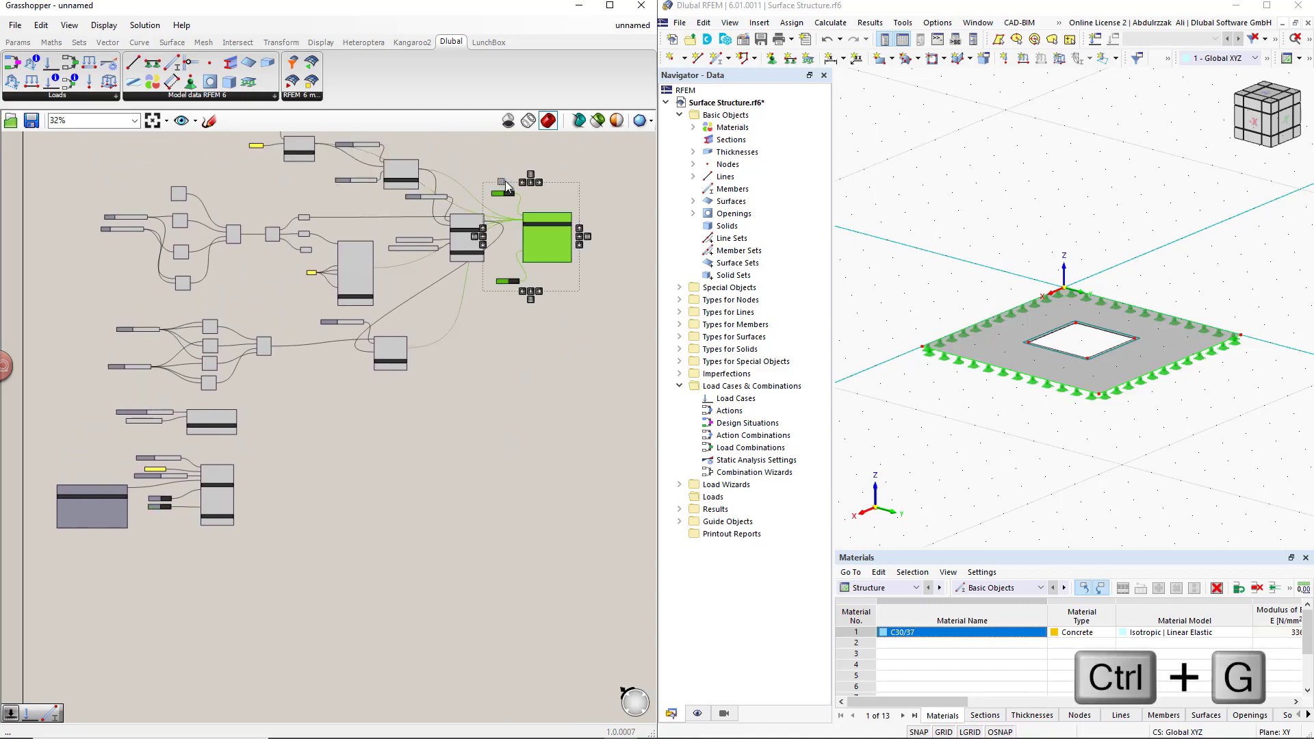
{"action": "left_click_drag", "start_coordinate": [535, 273], "coordinate": [477, 504]}
{"action": "scroll", "coordinate": [400, 478], "scroll_direction": "up", "scroll_amount": 3}
{"action": "right_click_drag", "start_coordinate": [400, 477], "coordinate": [344, 441]}
{"action": "left_click_drag", "start_coordinate": [471, 425], "coordinate": [265, 414]}
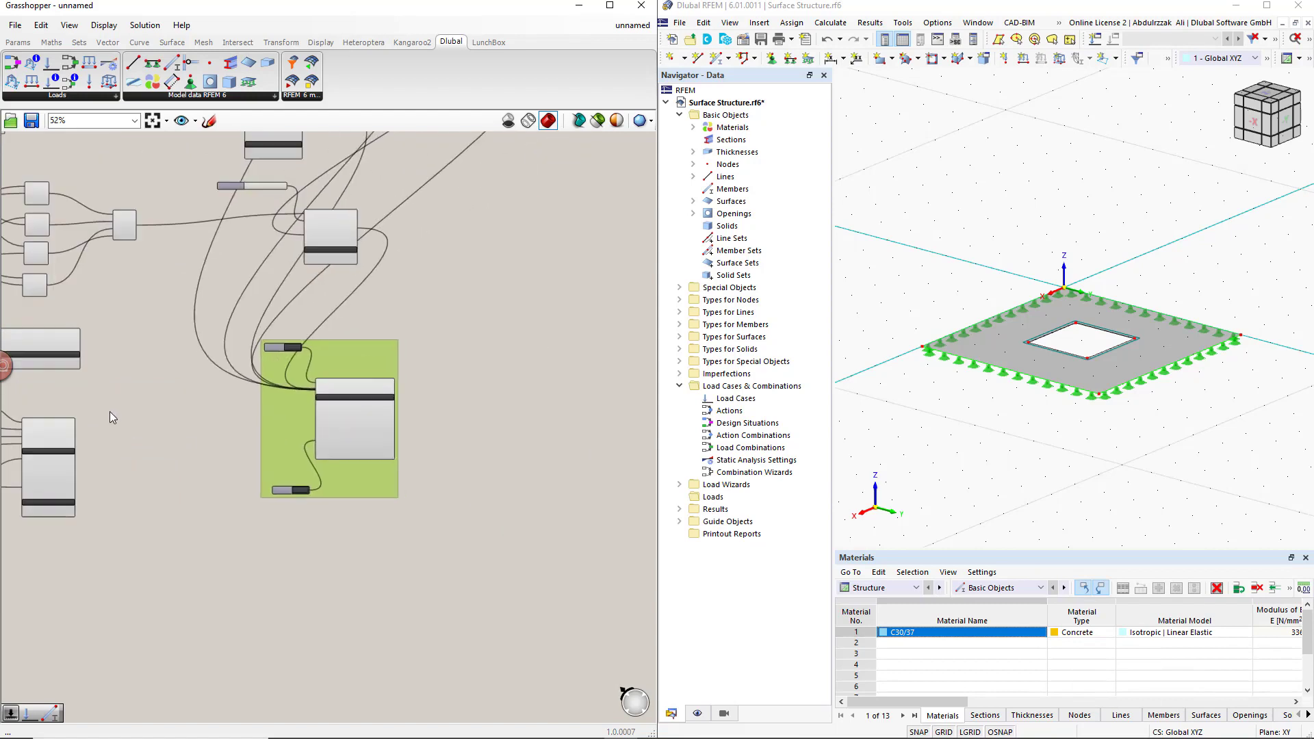
Step: Add the Static Analysis Settings and Load Case outputs to the RFEM export component's Input, keeping the existing connections
{"action": "scroll", "coordinate": [109, 412], "scroll_direction": "up", "scroll_amount": 3}
{"action": "right_click_drag", "start_coordinate": [153, 422], "coordinate": [270, 420]}
{"action": "mouse_move", "coordinate": [175, 296]}
{"action": "left_mouse_down", "text": "shift"}
{"action": "mouse_move", "coordinate": [404, 378]}
{"action": "mouse_move", "coordinate": [557, 373]}
{"action": "left_mouse_up", "text": "shift"}
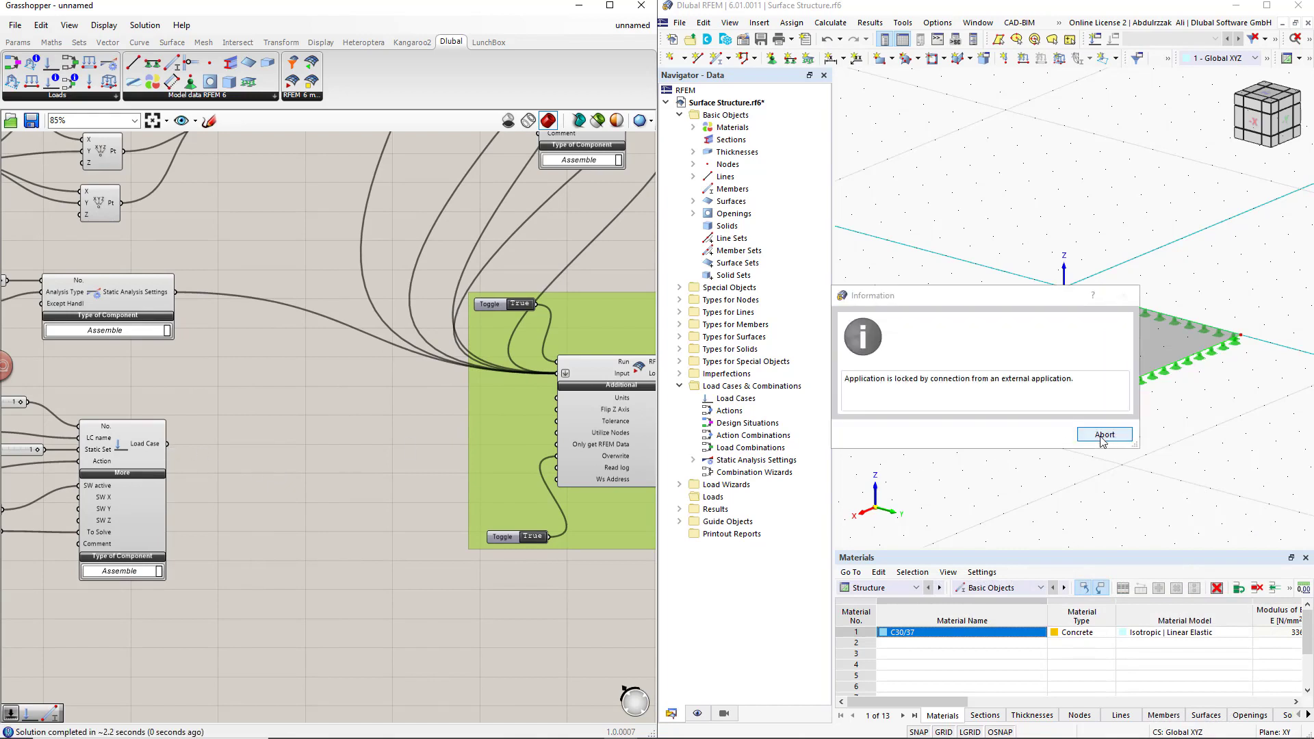
{"action": "left_click_drag", "start_coordinate": [171, 446], "coordinate": [552, 380], "text": "shift"}
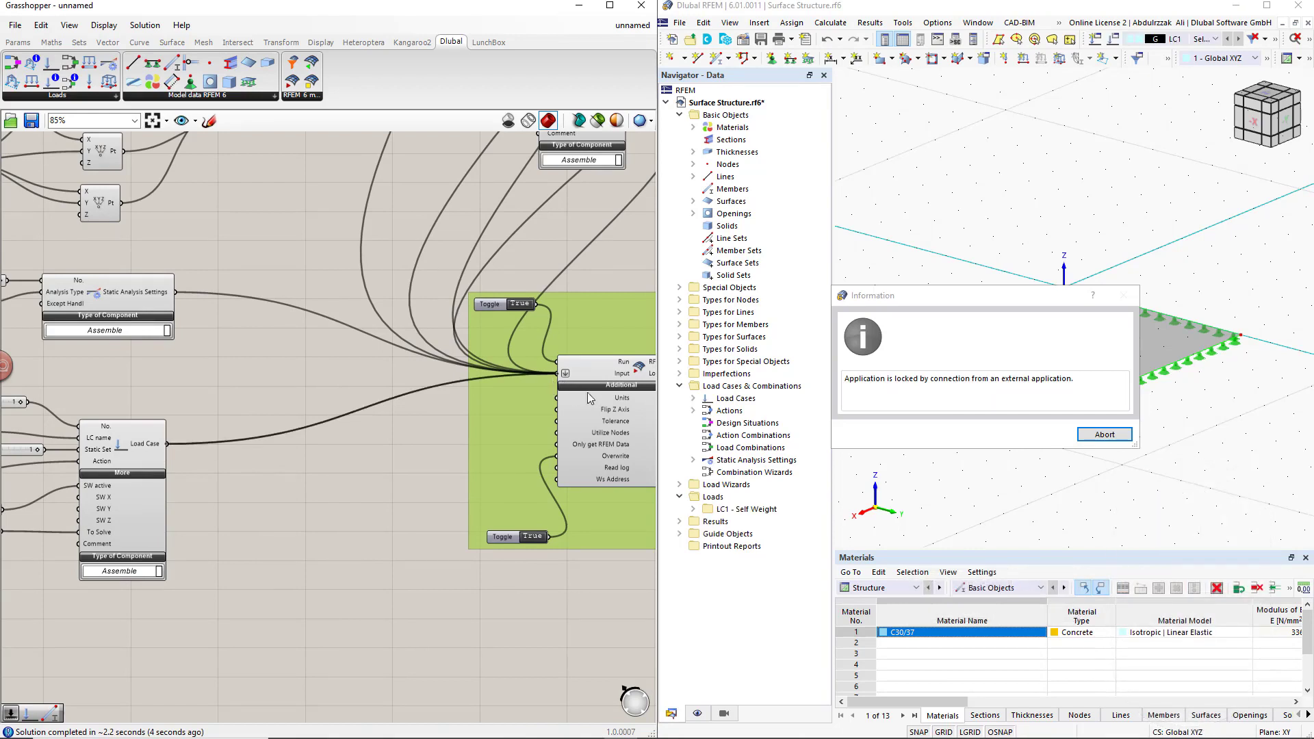
Step: Dismiss the lock message in RFEM and check the list of available load cases
{"action": "left_click", "coordinate": [1094, 437]}
{"action": "left_click", "coordinate": [1051, 438]}
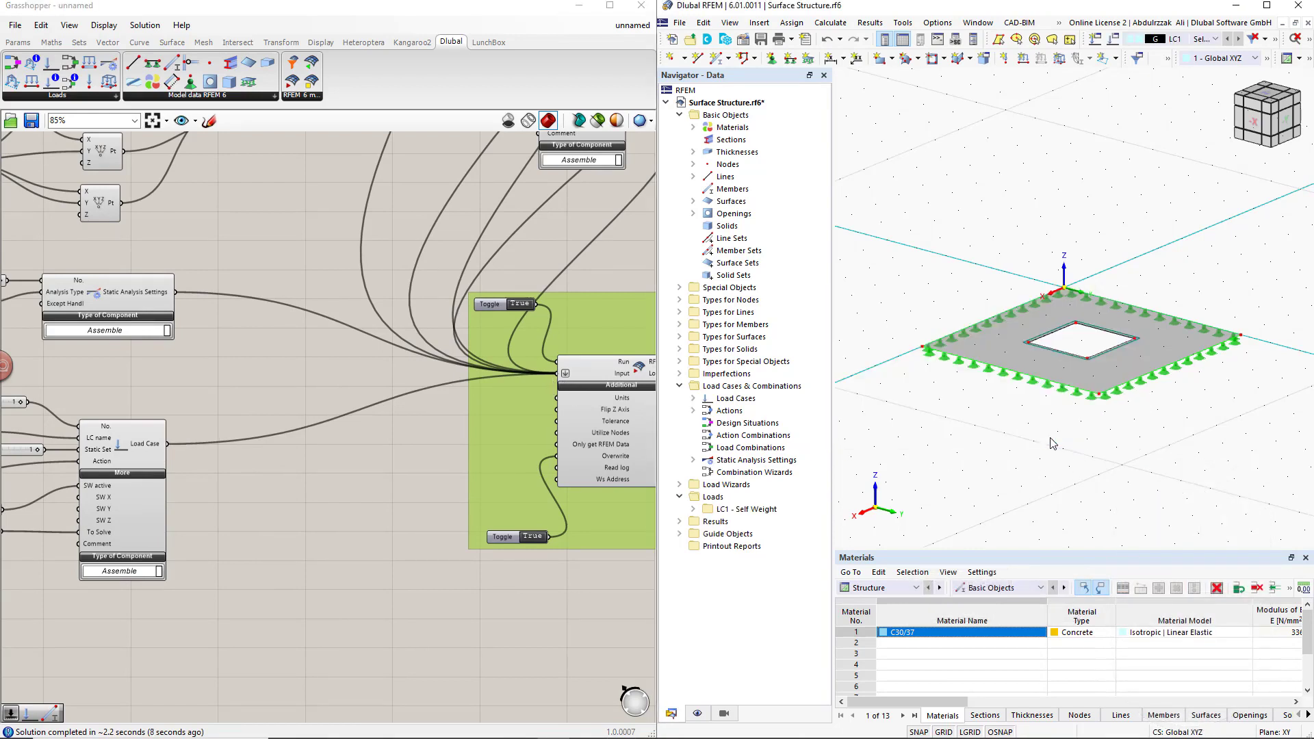
{"action": "left_click", "coordinate": [1217, 39]}
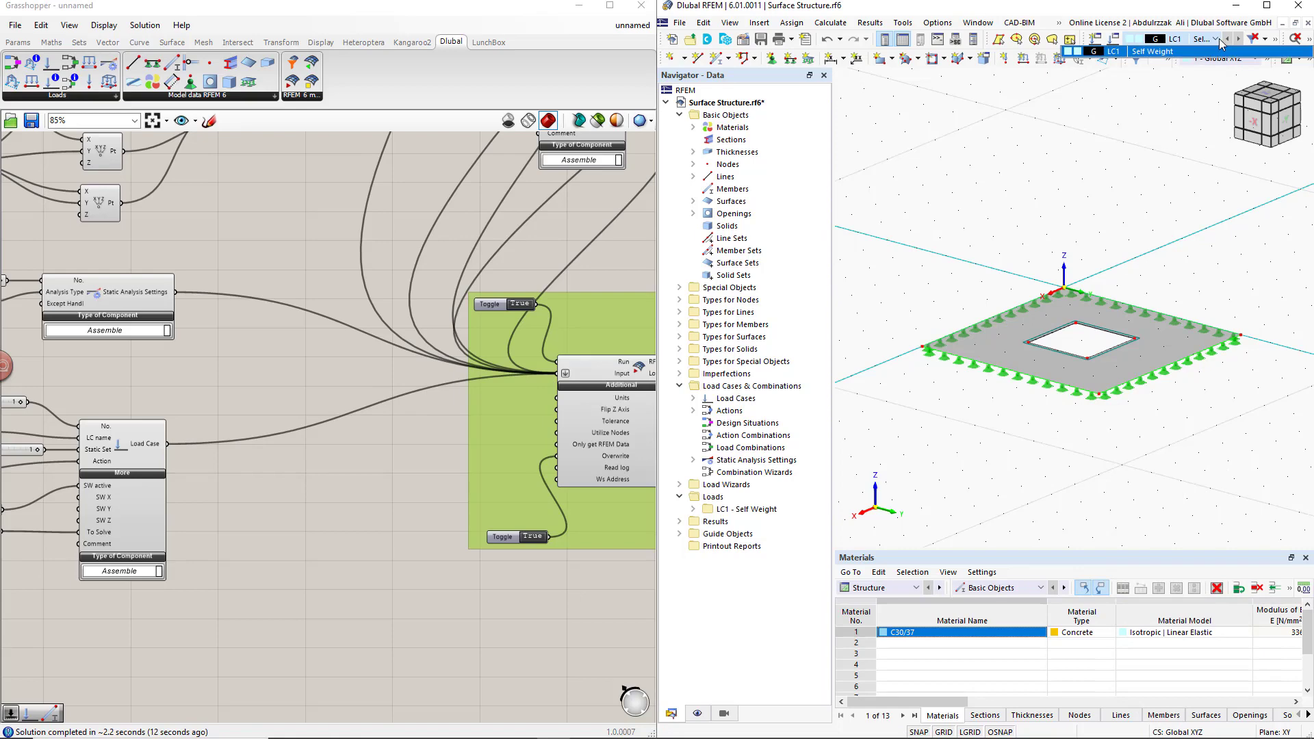
{"action": "left_click", "coordinate": [1178, 116]}
Step: Back in Grasshopper, move the export group farther from the load case components to free up space
{"action": "left_click", "coordinate": [359, 524]}
{"action": "scroll", "coordinate": [360, 523], "scroll_direction": "down", "scroll_amount": 5}
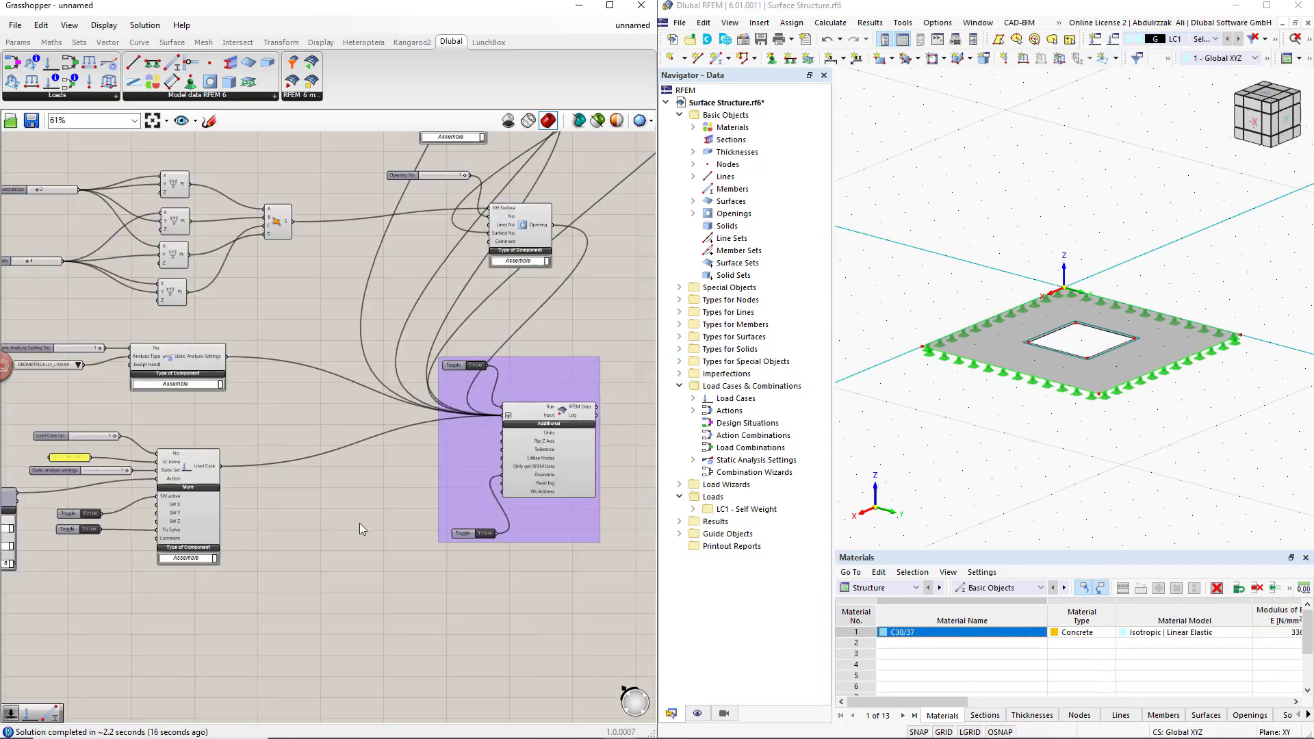
{"action": "left_click_drag", "start_coordinate": [428, 491], "coordinate": [620, 560]}
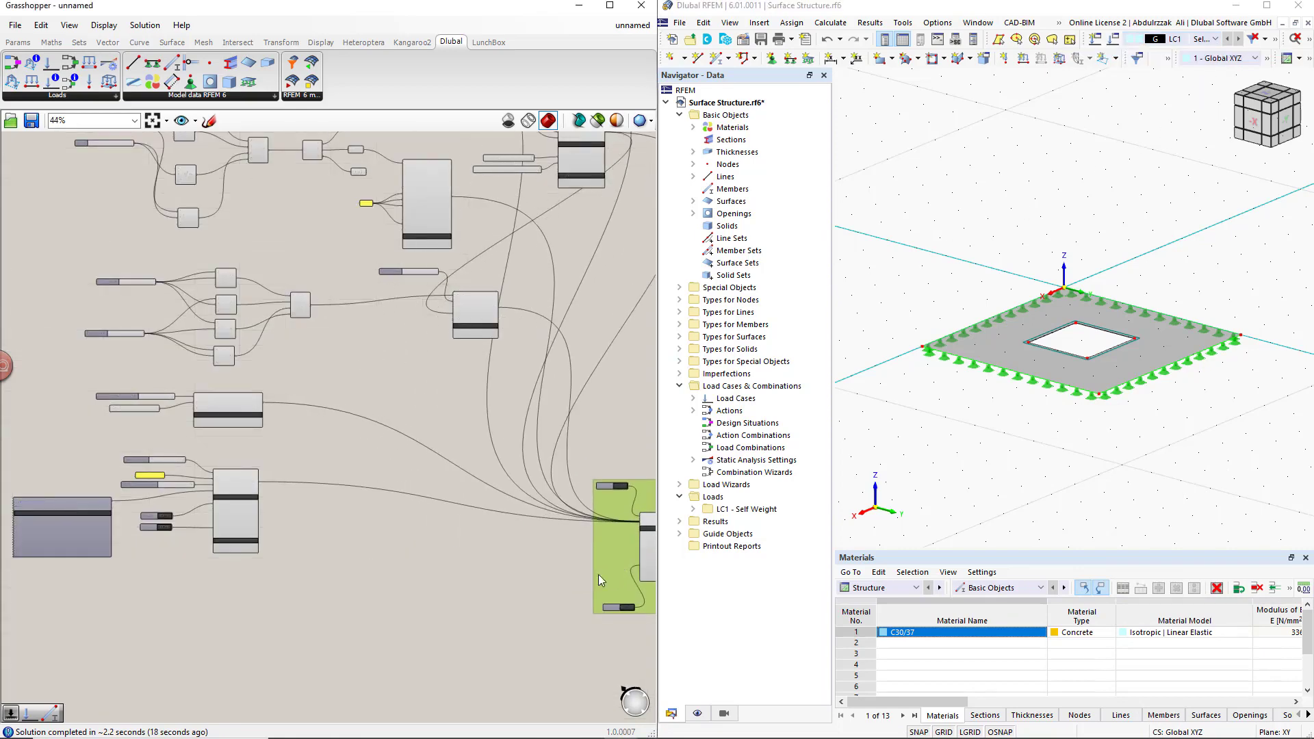
Step: Place a Design Situation component below the Load Case component
{"action": "right_click_drag", "start_coordinate": [449, 638], "coordinate": [516, 472]}
{"action": "right_click_drag", "start_coordinate": [335, 514], "coordinate": [392, 466]}
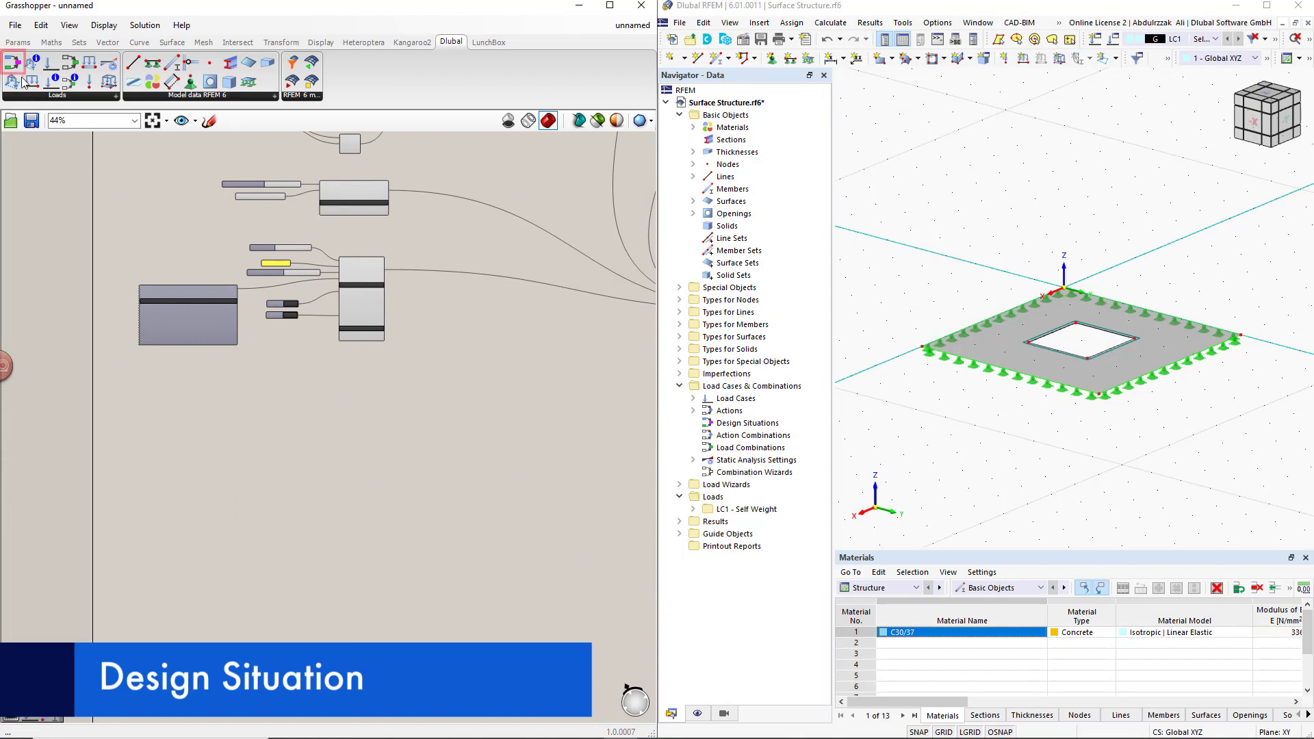
{"action": "left_click_drag", "start_coordinate": [16, 65], "coordinate": [180, 251]}
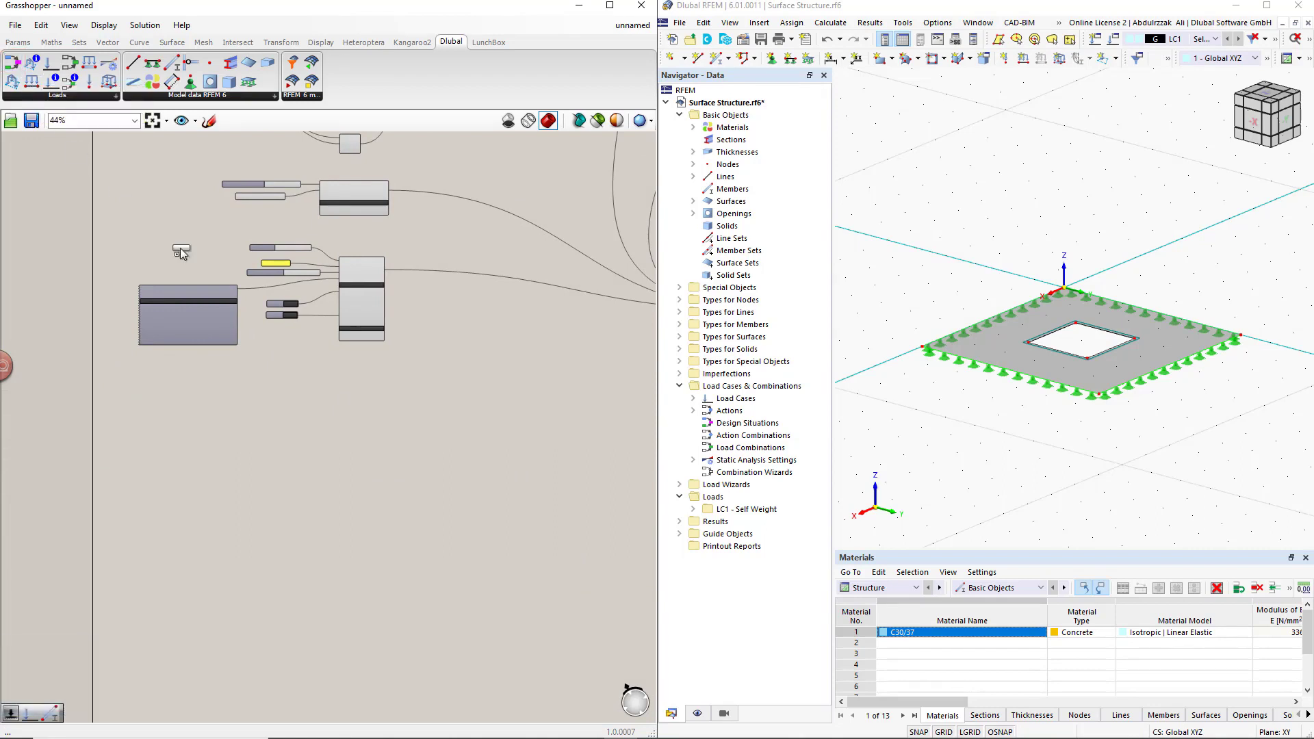
{"action": "left_click_drag", "start_coordinate": [367, 423], "coordinate": [366, 424]}
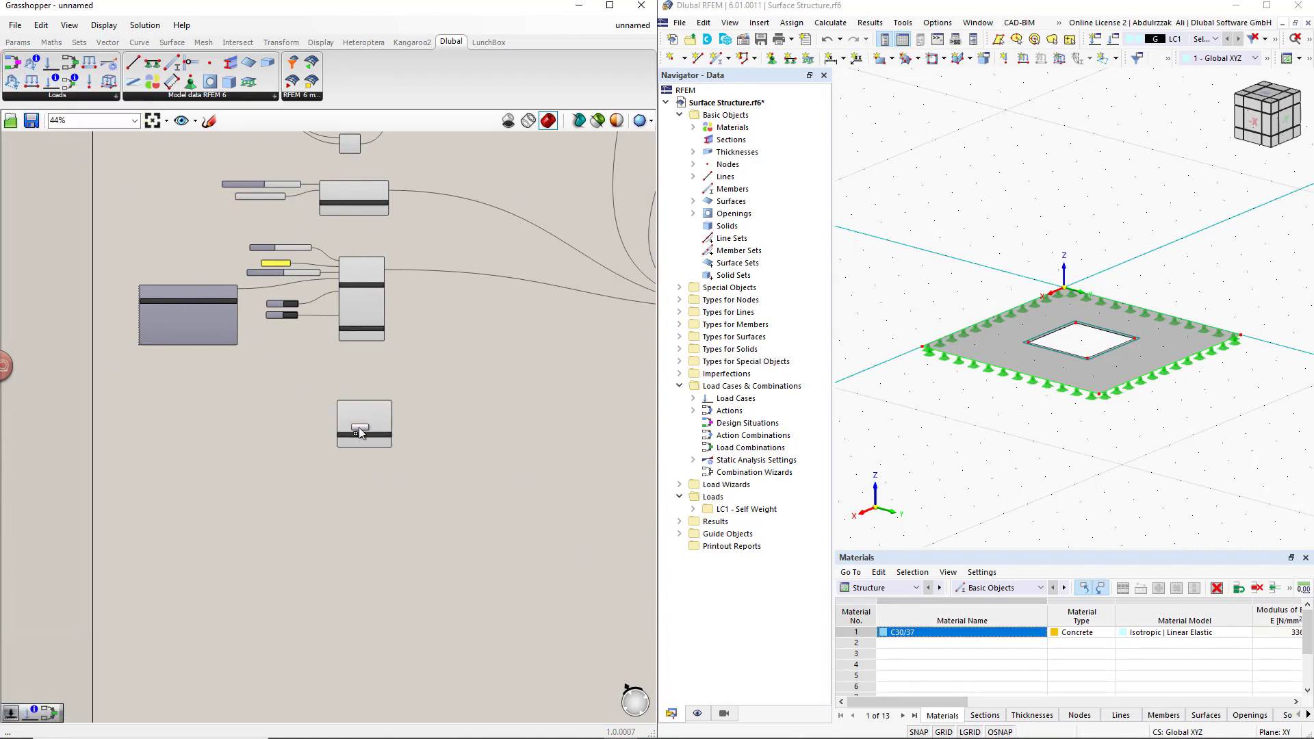
{"action": "scroll", "coordinate": [312, 443], "scroll_direction": "up", "scroll_amount": 4}
{"action": "right_click_drag", "start_coordinate": [281, 471], "coordinate": [399, 471]}
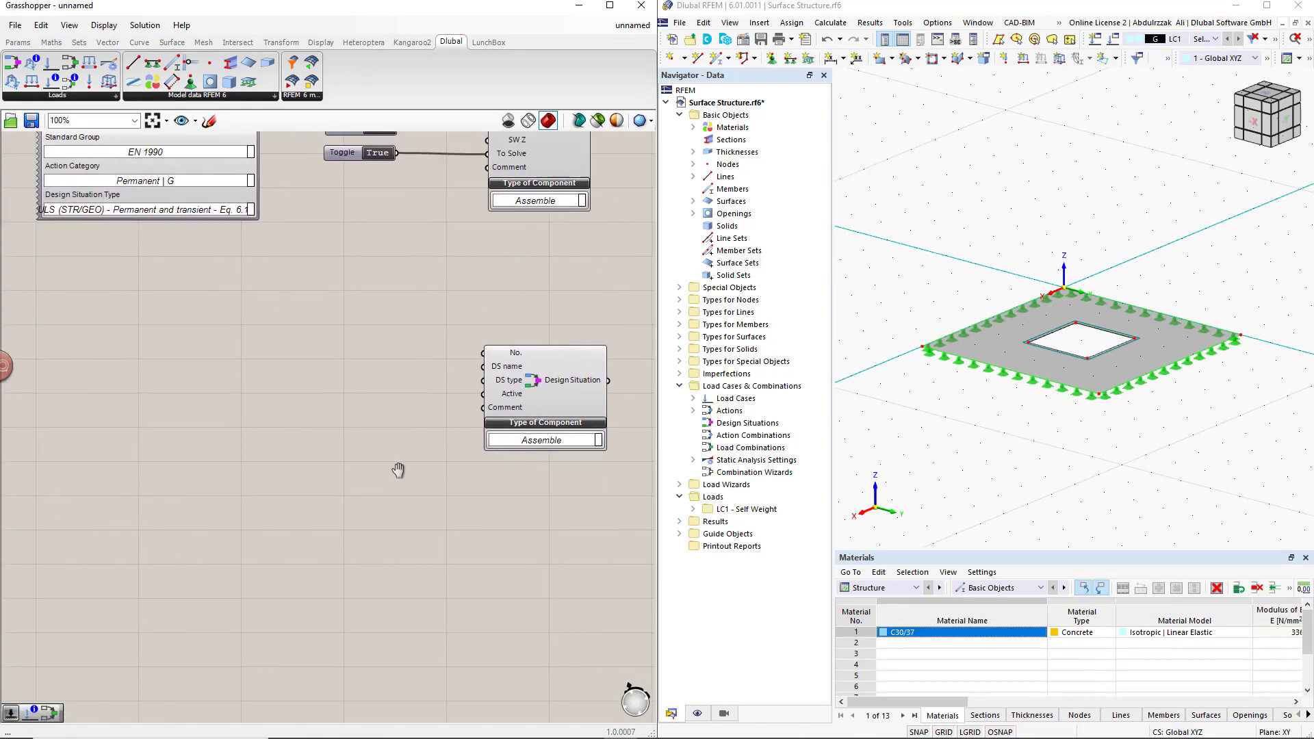
Step: Add a number slider set to 1 and connect it to the Design Situation component's No. input
{"action": "double_click", "coordinate": [359, 357]}
{"action": "type", "text": "1"}
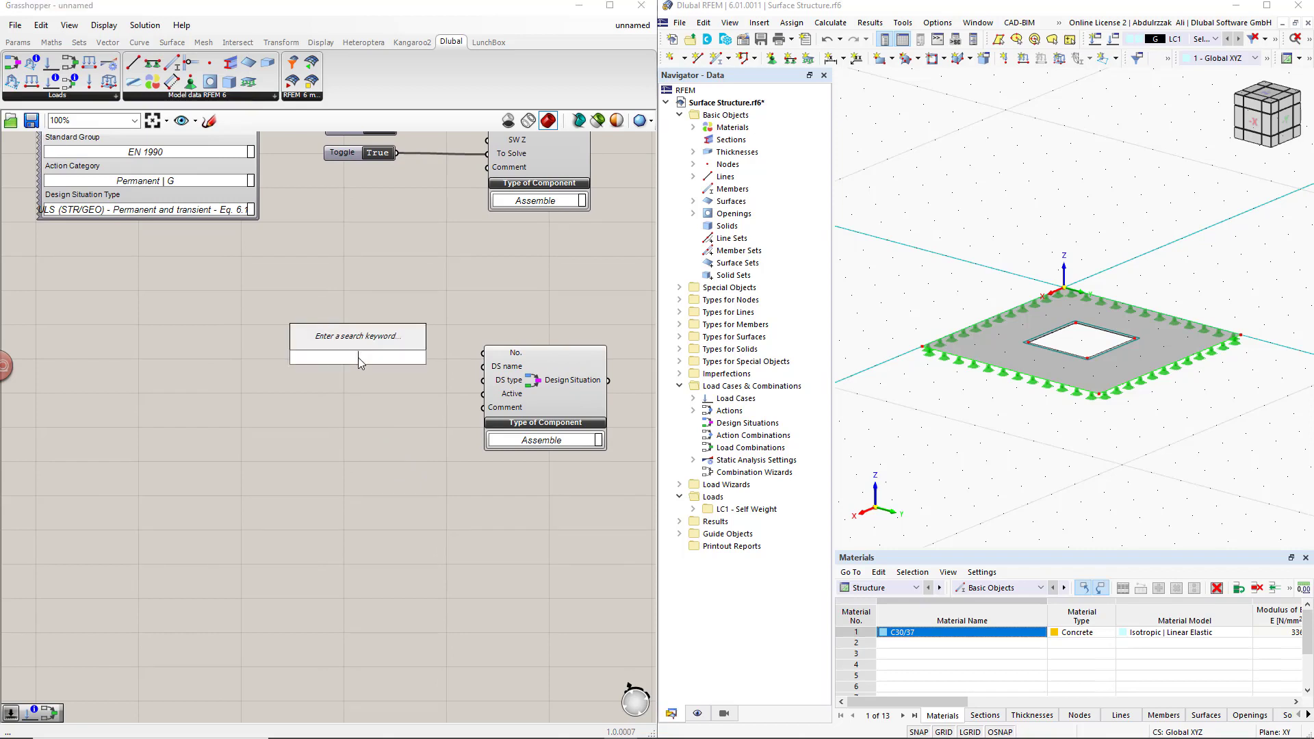
{"action": "key", "text": "Return"}
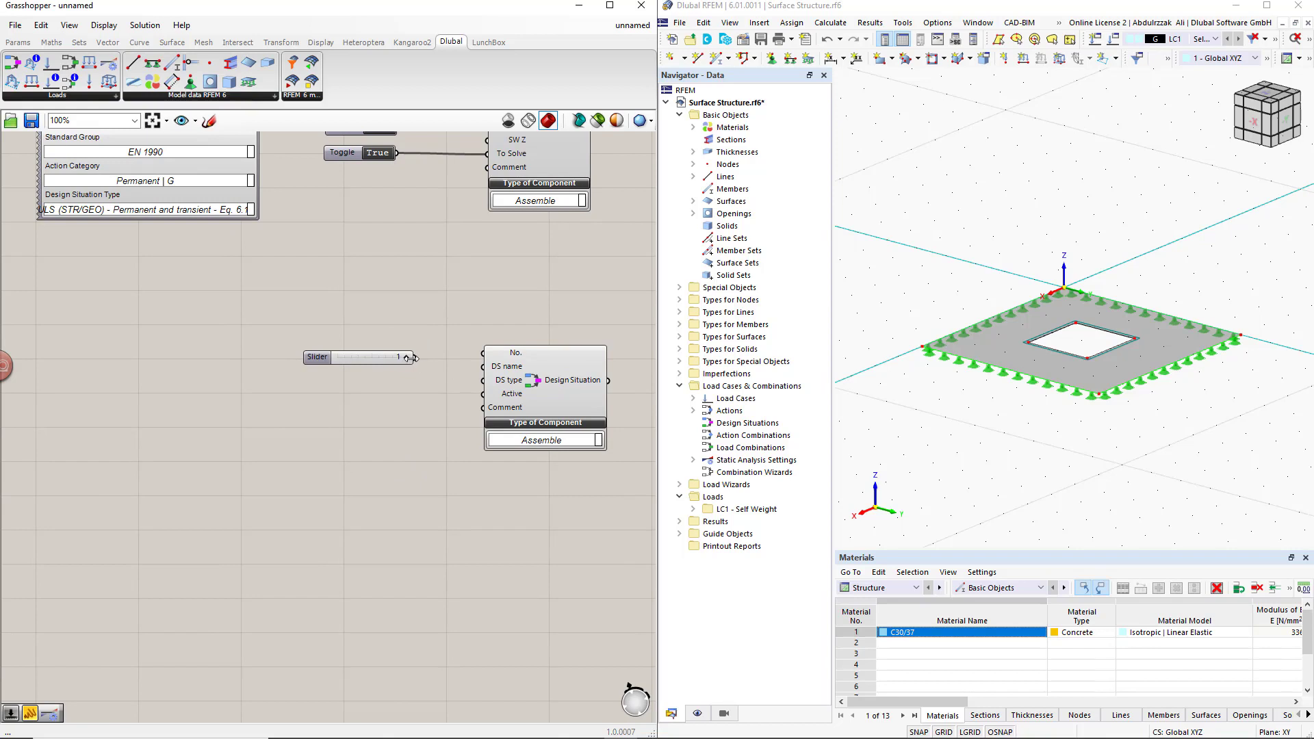
{"action": "left_click_drag", "start_coordinate": [411, 358], "coordinate": [483, 353]}
{"action": "left_click_drag", "start_coordinate": [328, 353], "coordinate": [303, 340]}
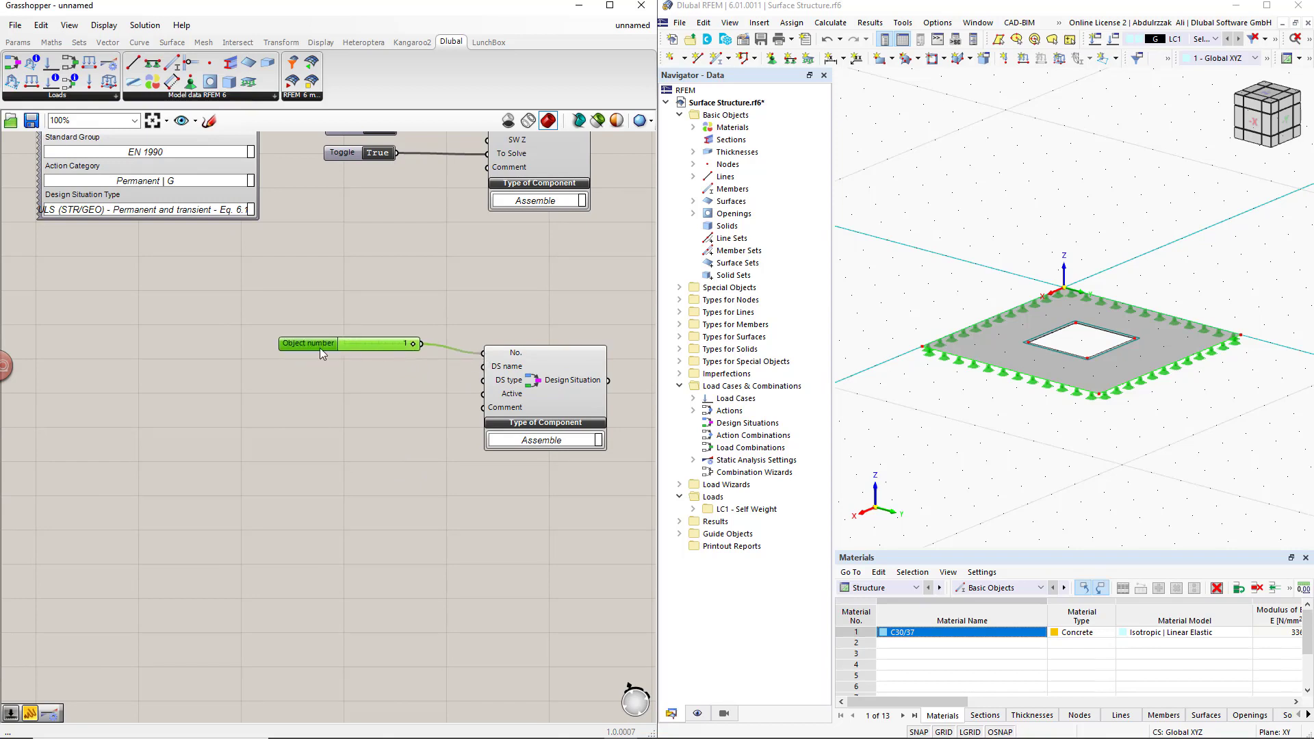
{"action": "left_click", "coordinate": [392, 399]}
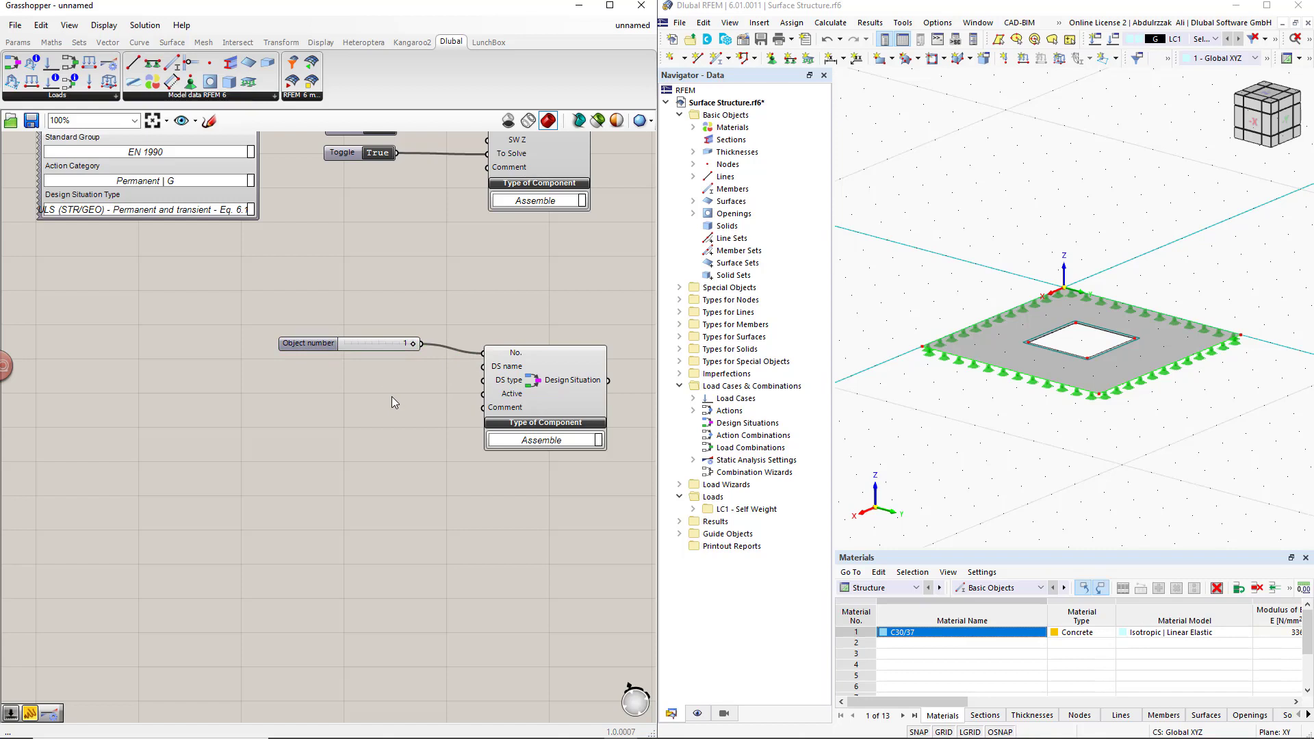
Step: Add a panel containing ULS and connect it to the Design Situation component's DS name input
{"action": "double_click", "coordinate": [388, 380]}
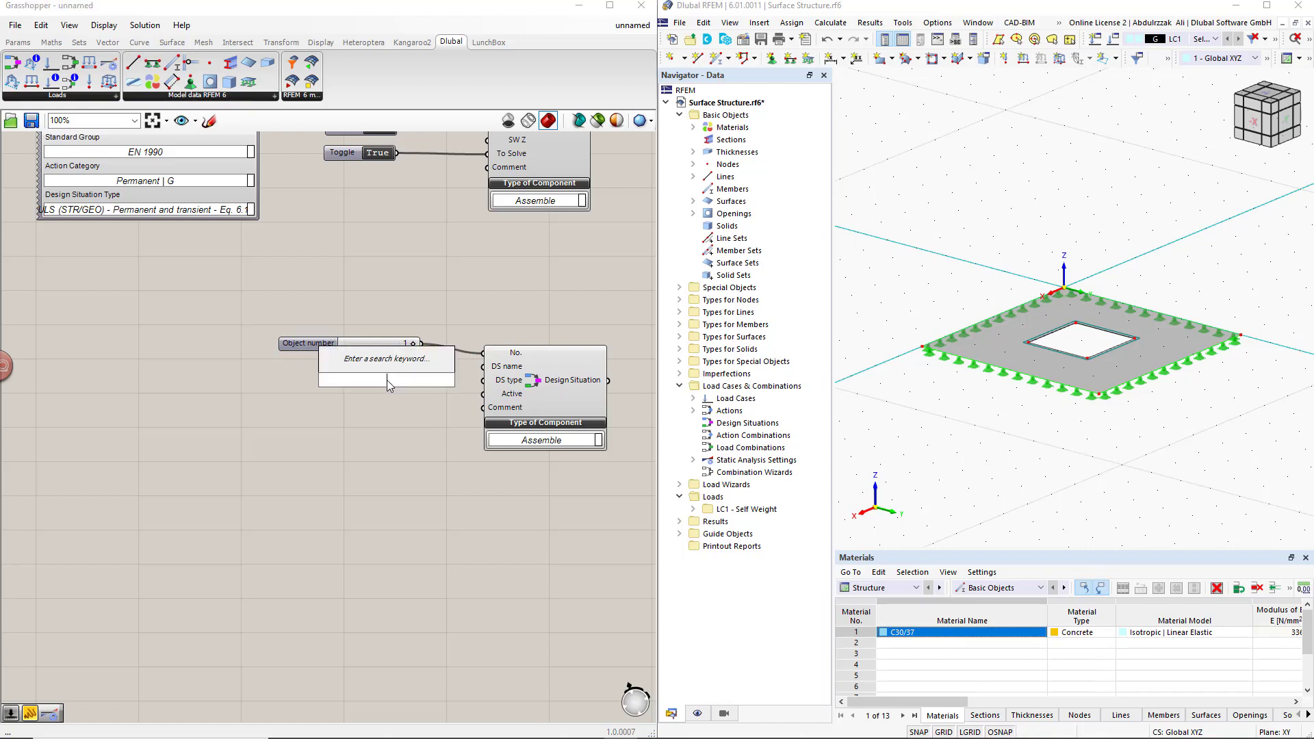
{"action": "type", "text": "//"}
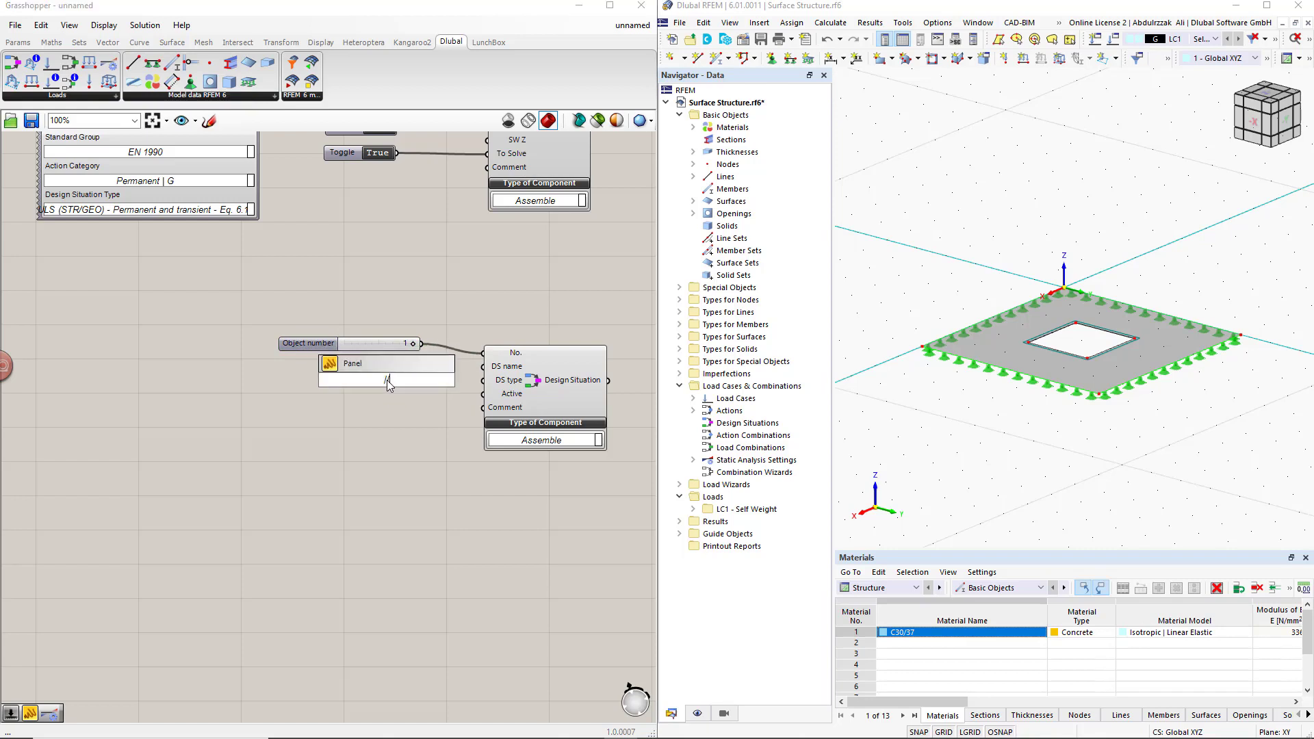
{"action": "type", "text": "ULS"}
{"action": "key", "text": "Return"}
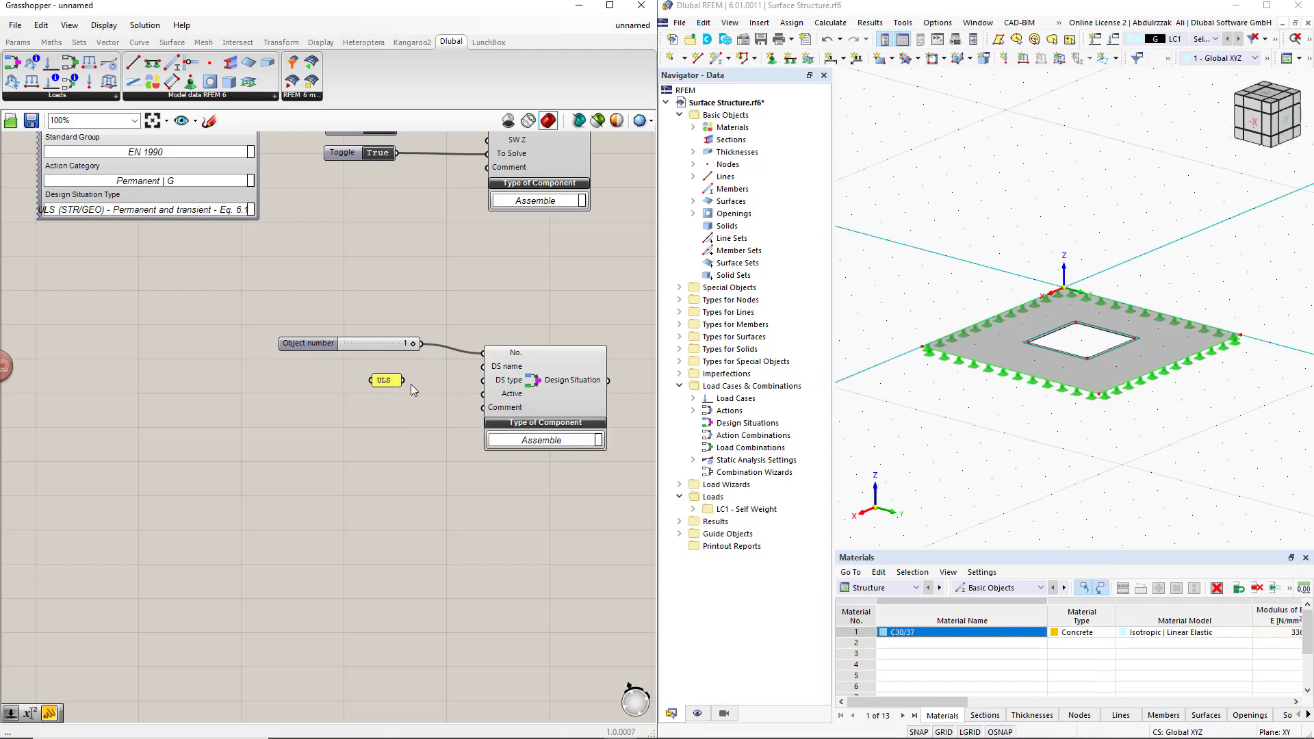
{"action": "left_click_drag", "start_coordinate": [404, 381], "coordinate": [458, 372]}
{"action": "left_click_drag", "start_coordinate": [475, 373], "coordinate": [482, 368]}
{"action": "left_click_drag", "start_coordinate": [387, 384], "coordinate": [377, 369]}
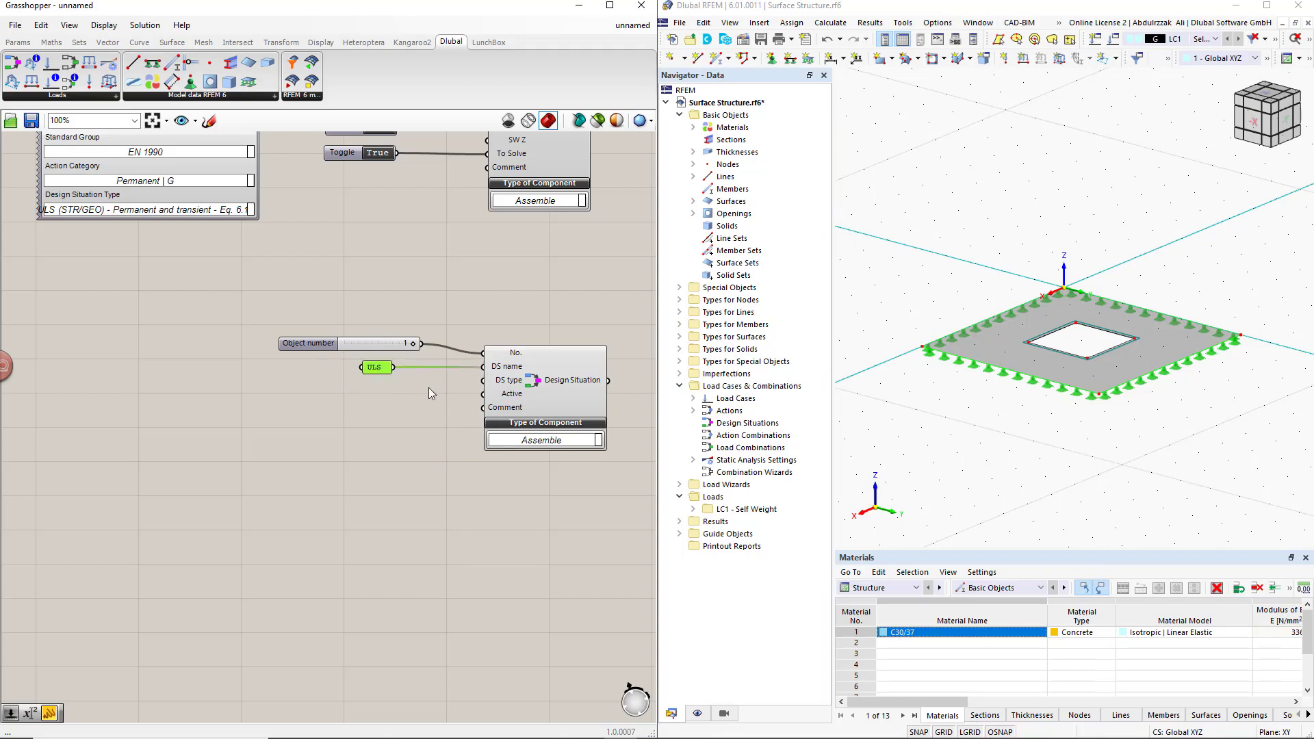
Step: Place a Load Case Classification component near the Design Situation inputs, keeping standard group EN 1990 and action category Permanent | G
{"action": "scroll", "coordinate": [488, 383], "scroll_direction": "down", "scroll_amount": 1}
{"action": "right_click_drag", "start_coordinate": [488, 383], "coordinate": [479, 295]}
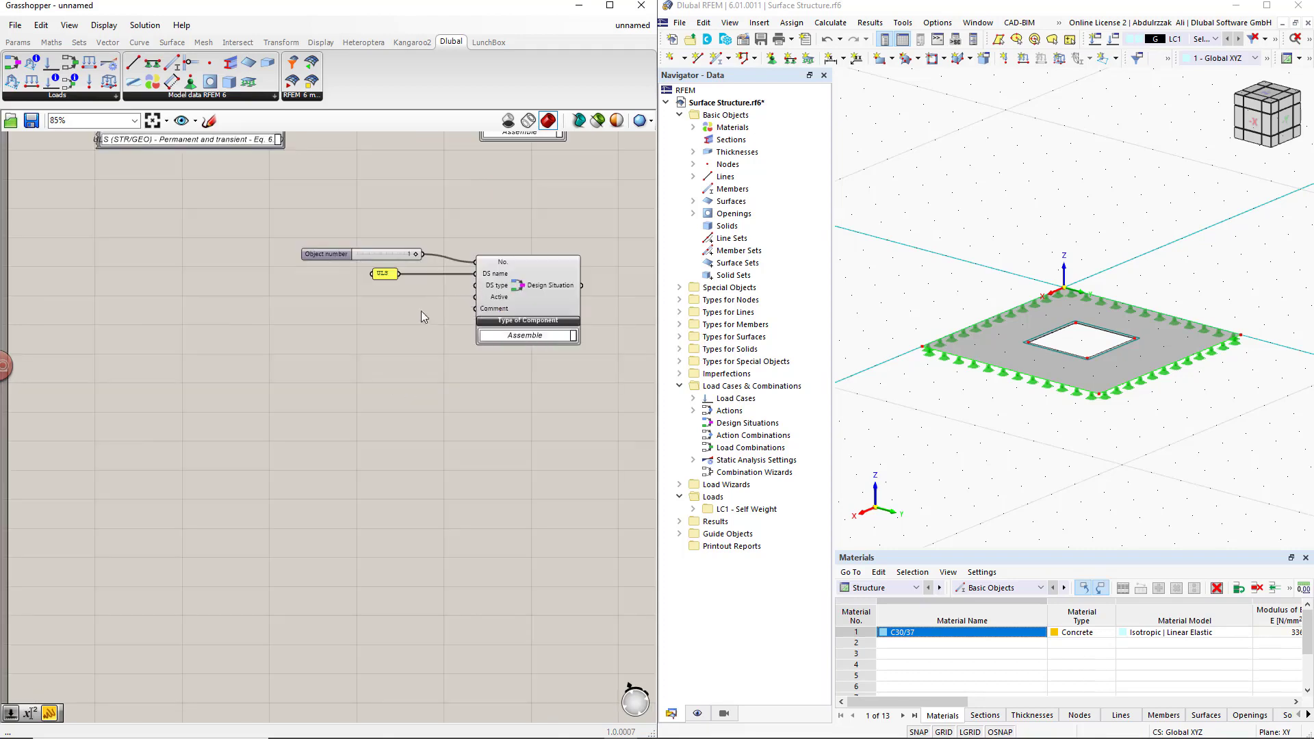
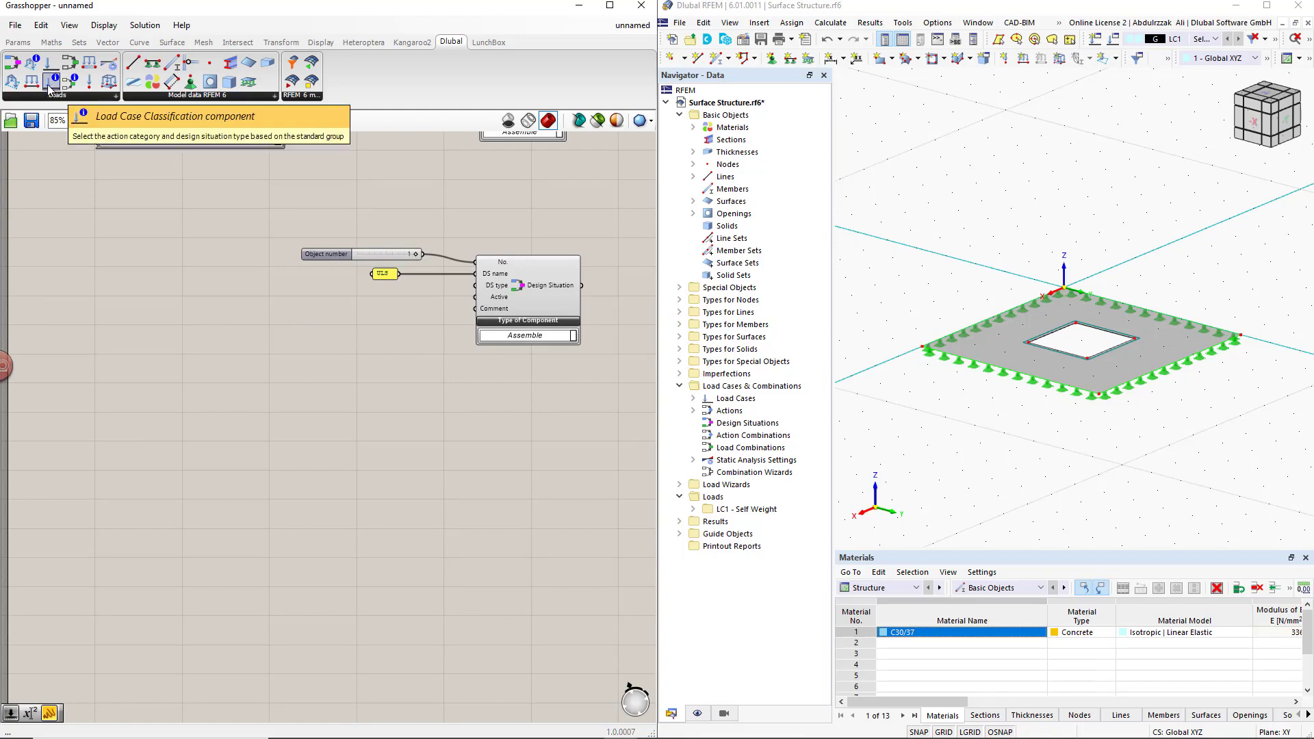
{"action": "left_click_drag", "start_coordinate": [49, 89], "coordinate": [283, 363]}
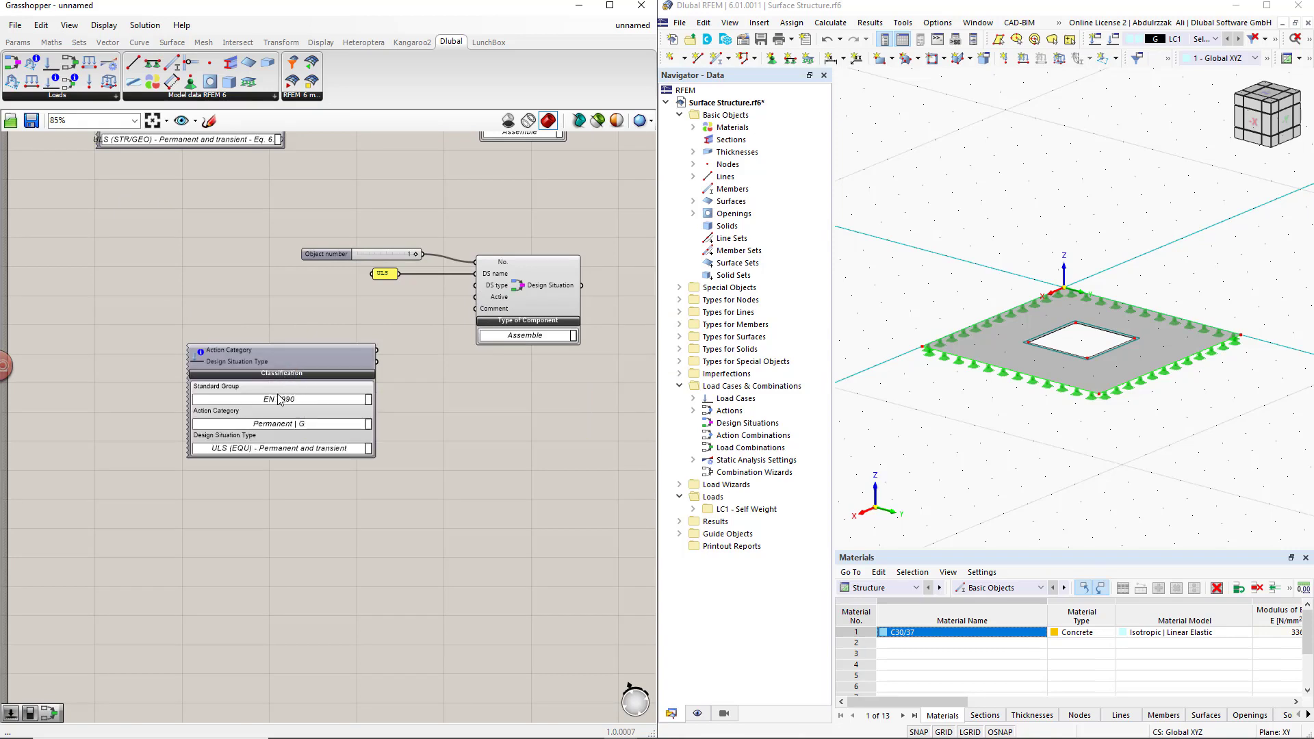
{"action": "left_click", "coordinate": [363, 401]}
{"action": "left_click", "coordinate": [356, 406]}
{"action": "left_click", "coordinate": [368, 429]}
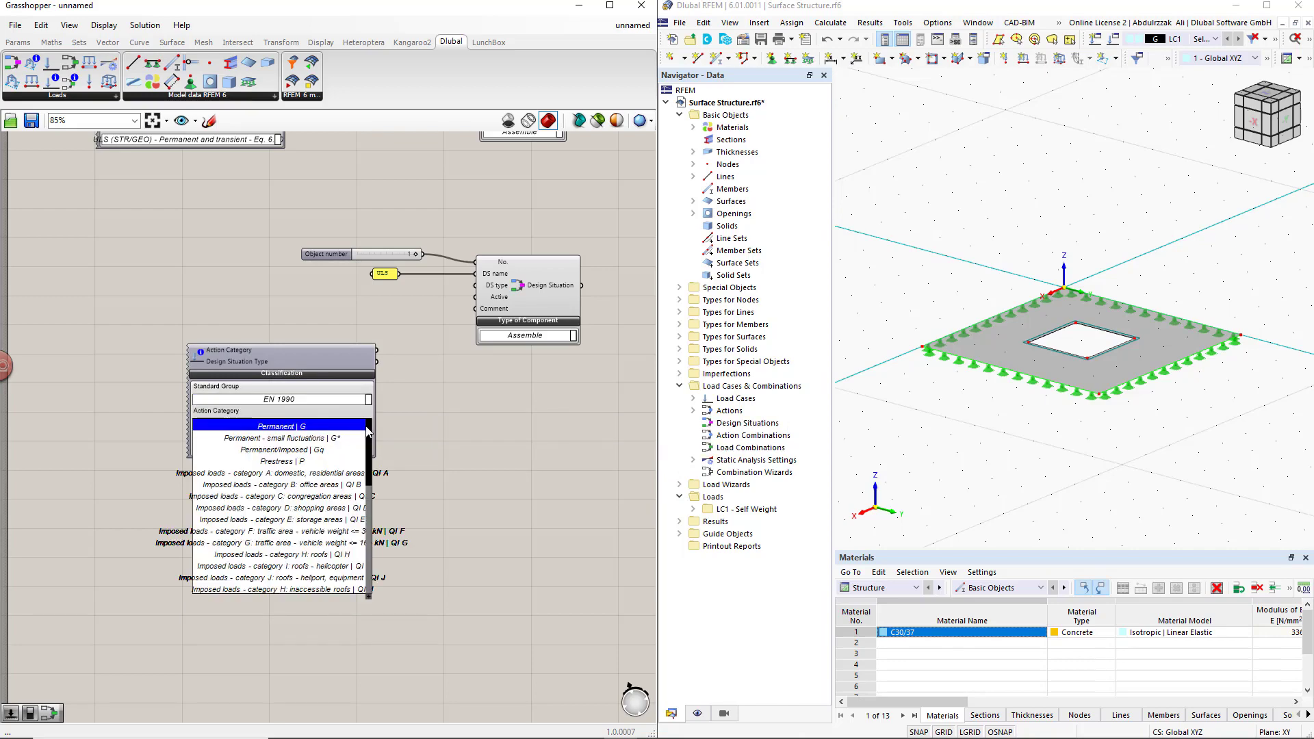
{"action": "left_click", "coordinate": [357, 426]}
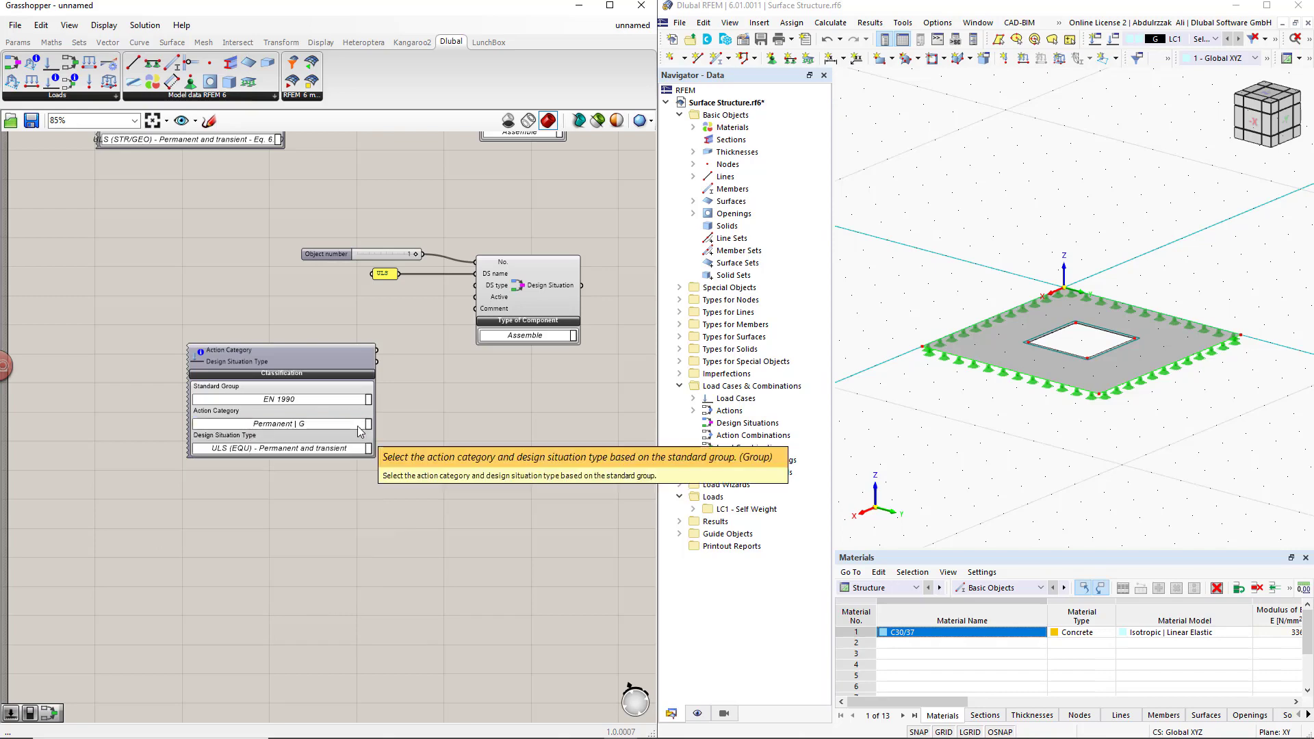
Step: Set the classification's design situation type to ULS (STR/GEO) - Permanent and transient - Eq. 6.10 and connect that output to DS type
{"action": "right_click_drag", "start_coordinate": [384, 472], "coordinate": [333, 416]}
{"action": "left_click", "coordinate": [329, 405]}
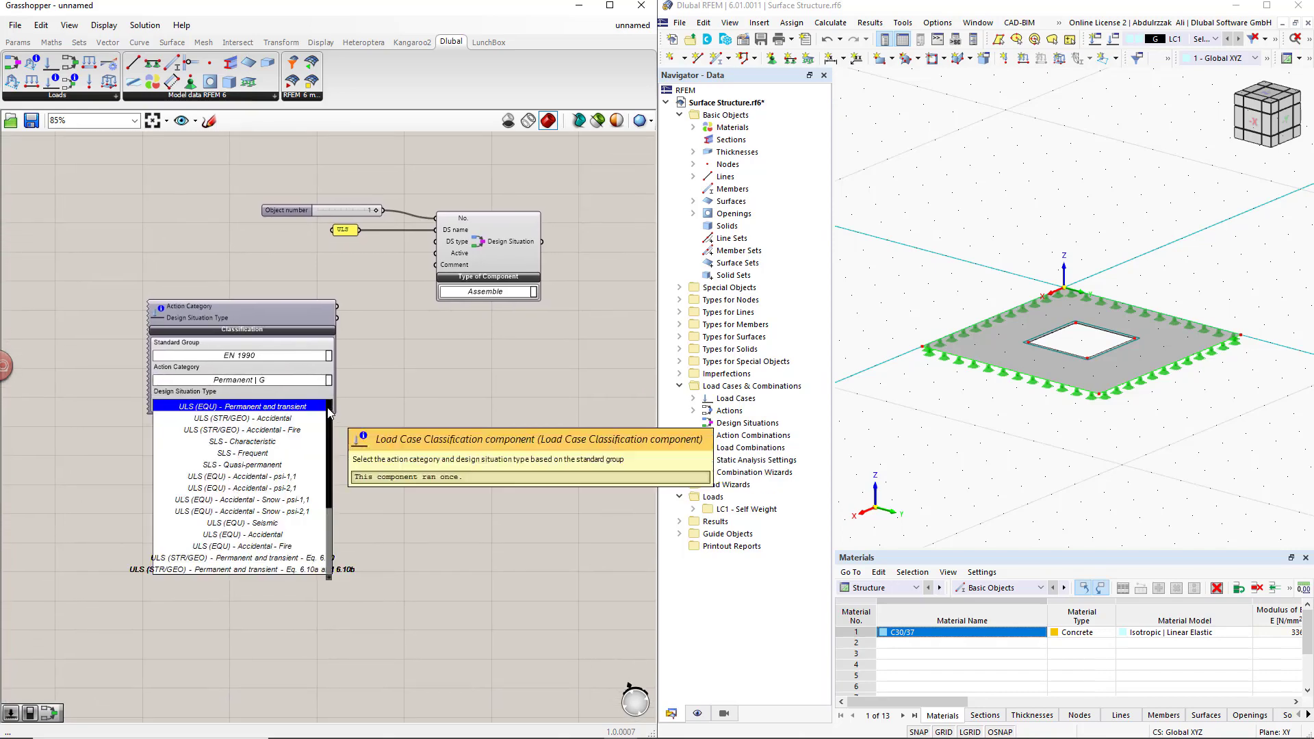
{"action": "left_click", "coordinate": [303, 558]}
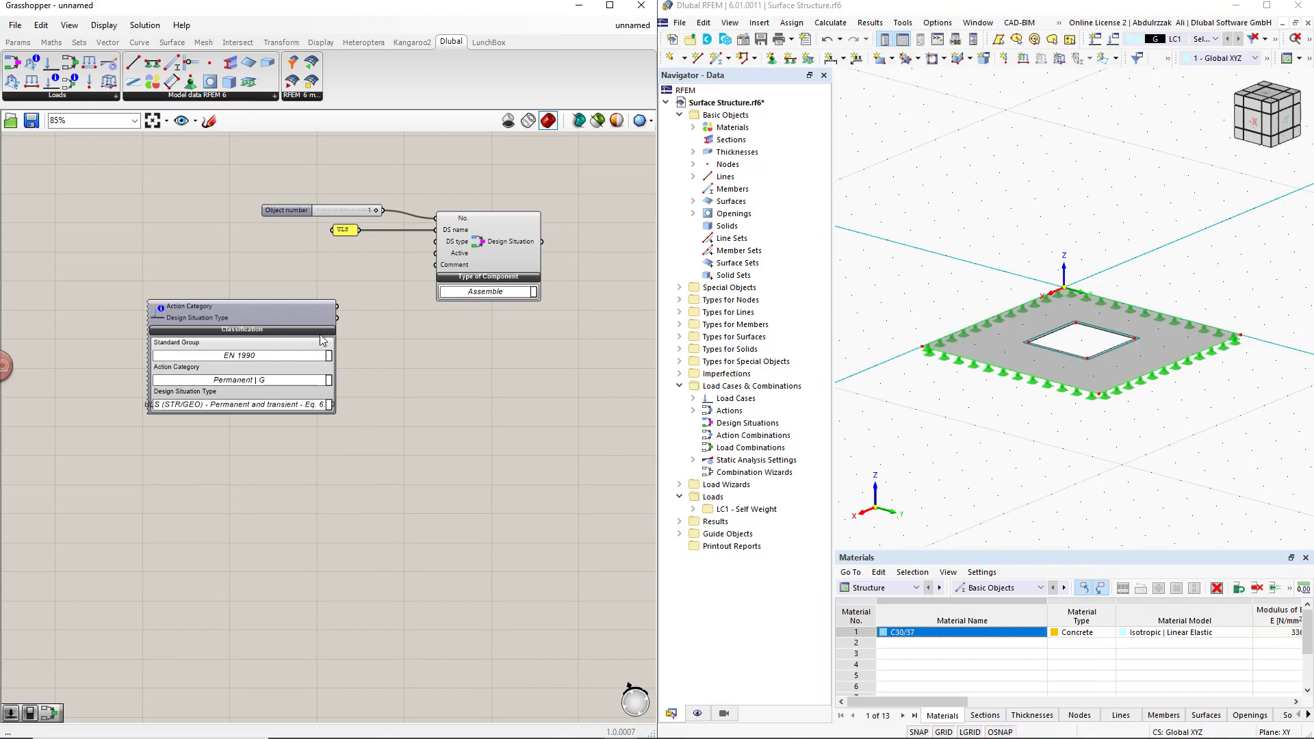
{"action": "left_click_drag", "start_coordinate": [309, 319], "coordinate": [436, 241]}
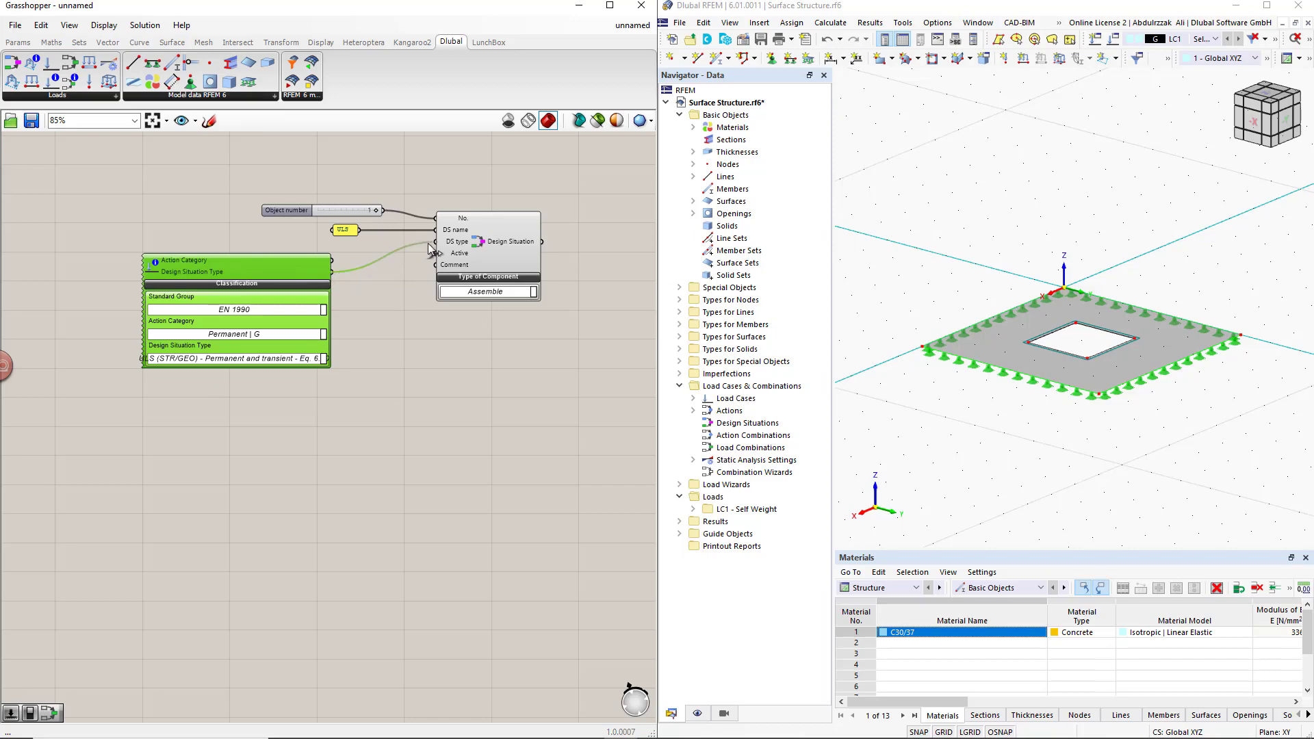
{"action": "left_click", "coordinate": [410, 283]}
Step: Add the Design Situation output to the RFEM export component's Input, keeping the existing connections
{"action": "scroll", "coordinate": [410, 285], "scroll_direction": "down", "scroll_amount": 2}
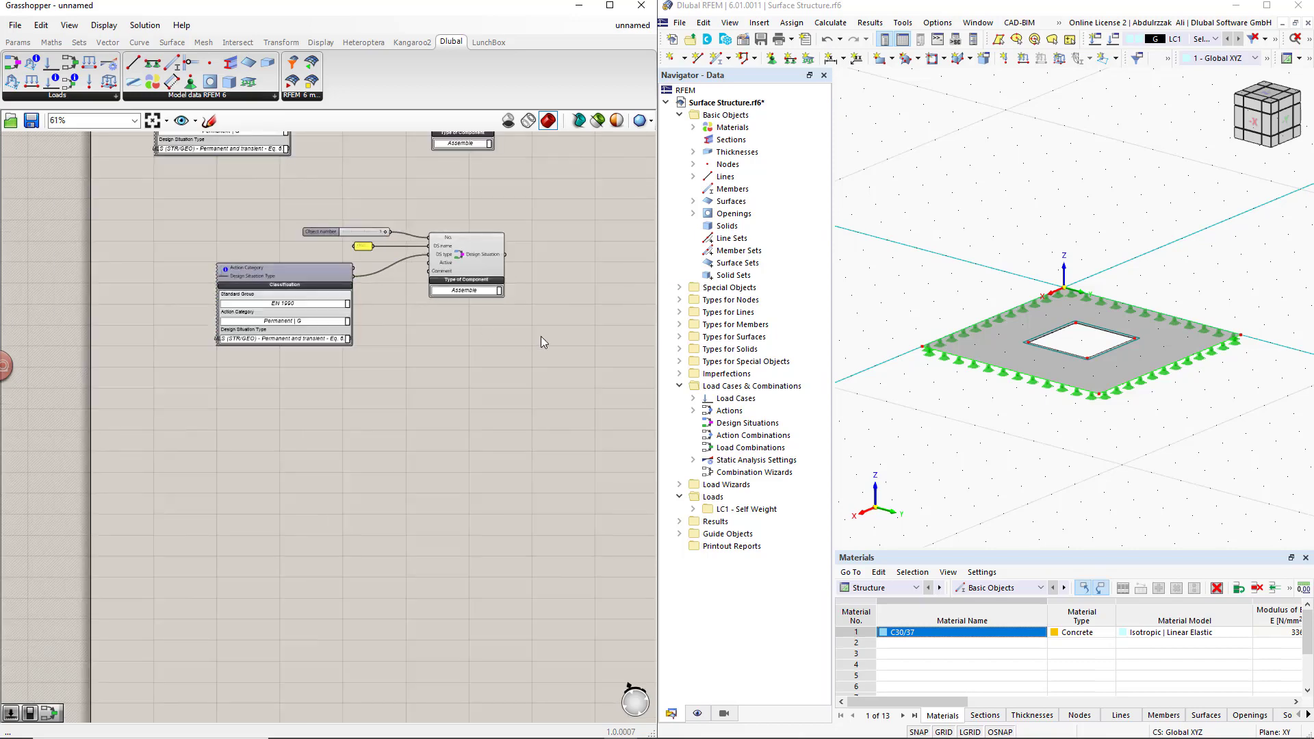
{"action": "right_click_drag", "start_coordinate": [541, 336], "coordinate": [538, 412]}
{"action": "scroll", "coordinate": [366, 449], "scroll_direction": "down", "scroll_amount": 2}
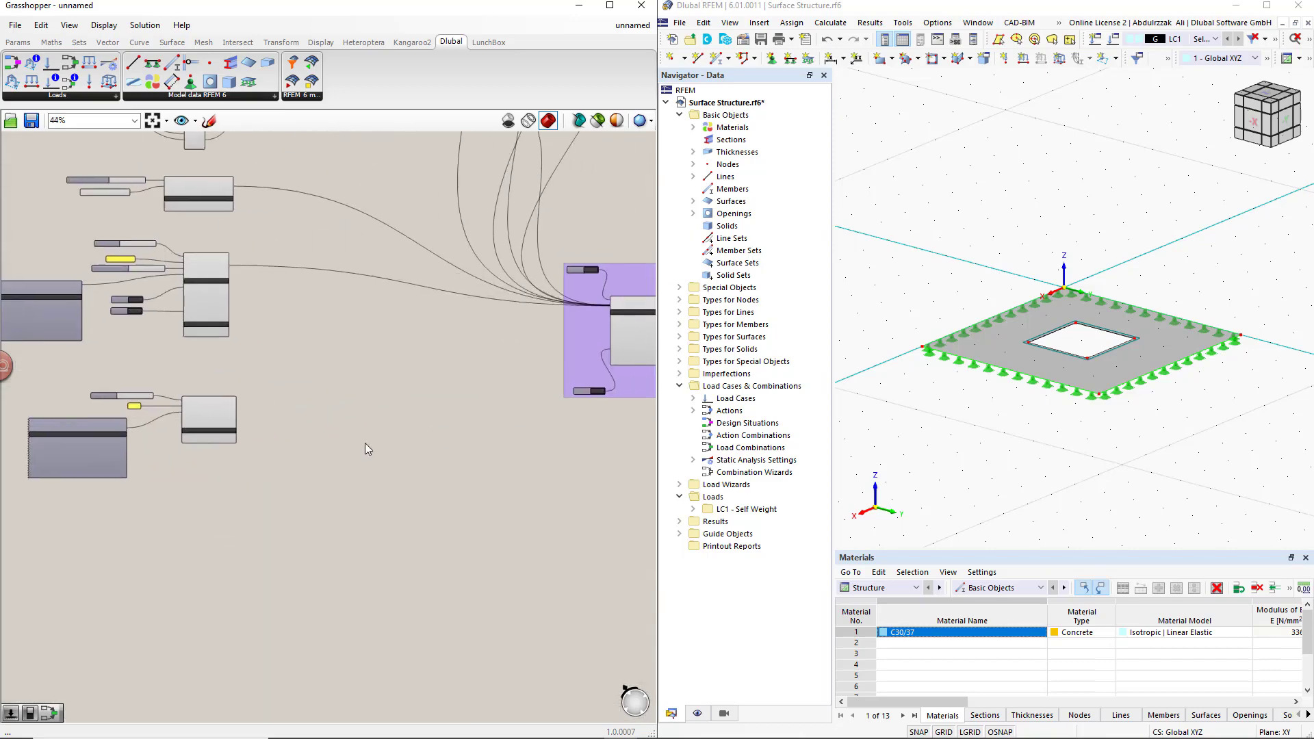
{"action": "scroll", "coordinate": [432, 405], "scroll_direction": "up", "scroll_amount": 2}
{"action": "mouse_move", "coordinate": [433, 405]}
{"action": "right_mouse_down"}
{"action": "mouse_move", "coordinate": [577, 367]}
{"action": "mouse_move", "coordinate": [453, 392]}
{"action": "right_mouse_up"}
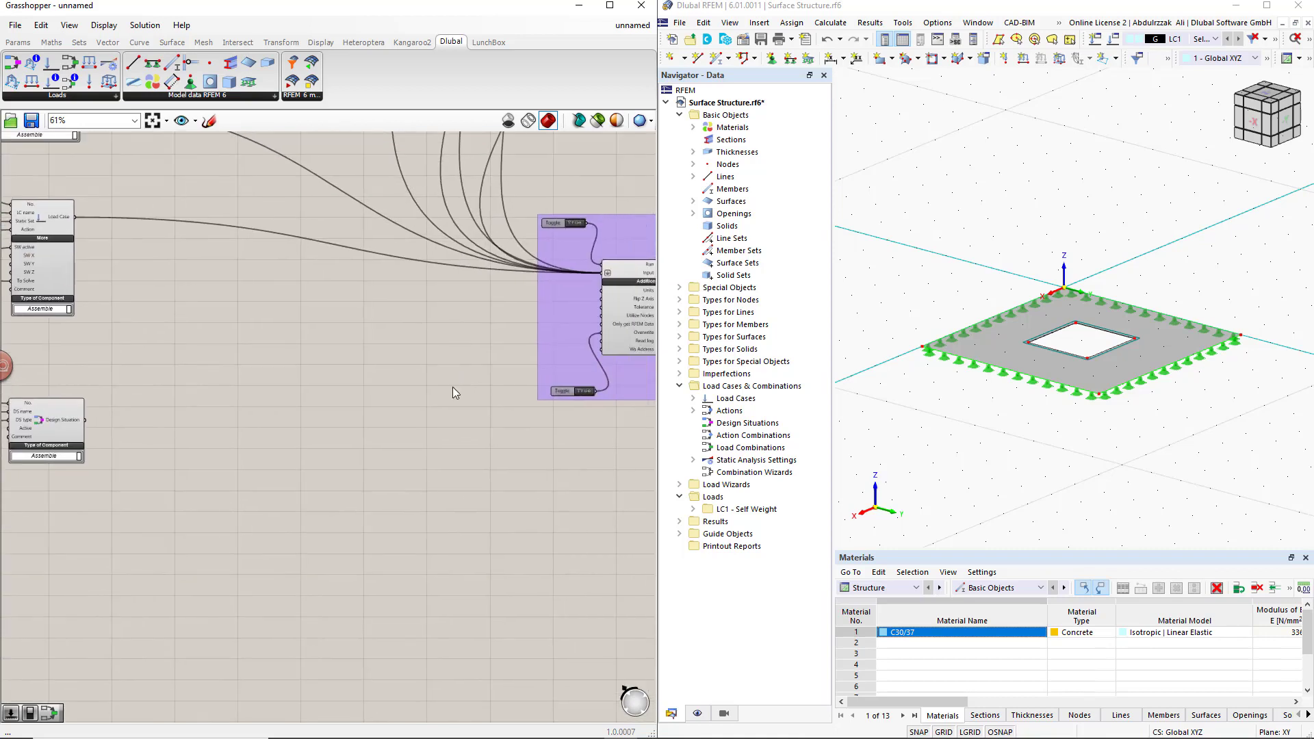
{"action": "scroll", "coordinate": [438, 284], "scroll_direction": "up", "scroll_amount": 1}
{"action": "left_click_drag", "start_coordinate": [22, 443], "coordinate": [633, 276], "text": "shift"}
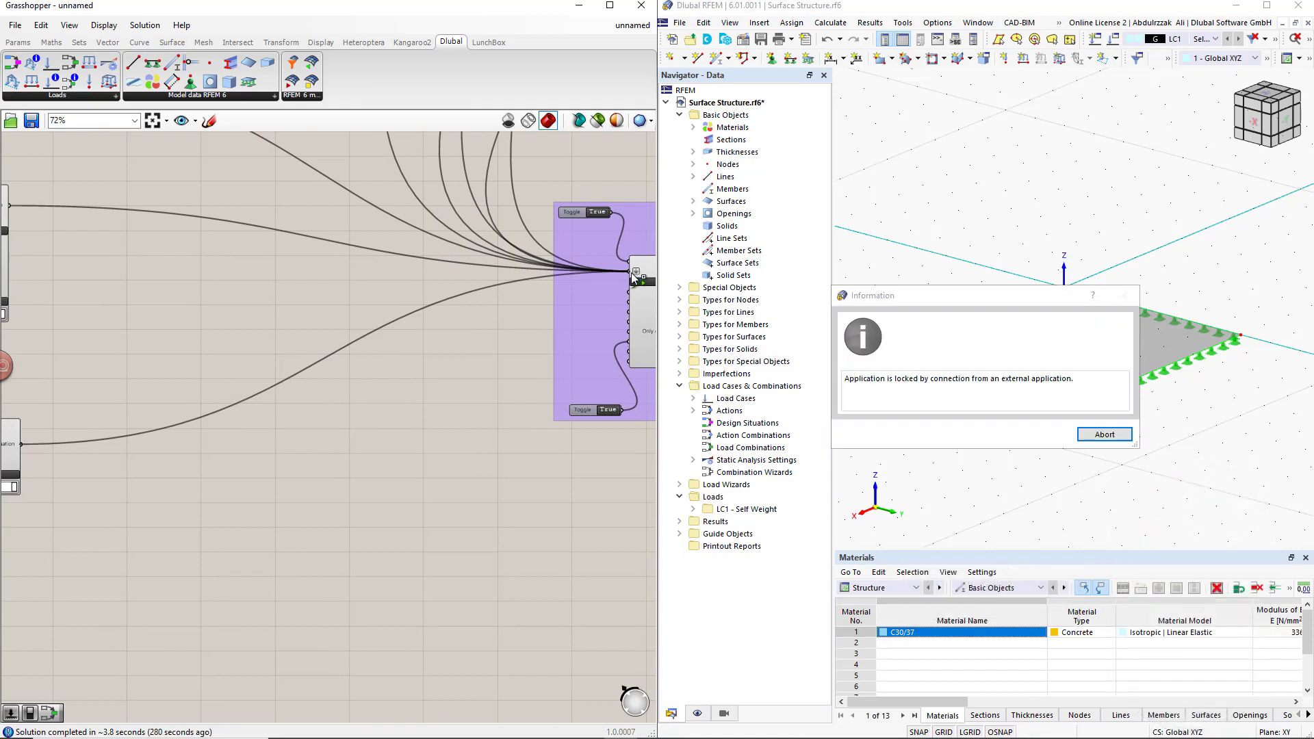
Step: Dismiss the lock message in RFEM and check the load case list for the design situation
{"action": "left_click", "coordinate": [1100, 436]}
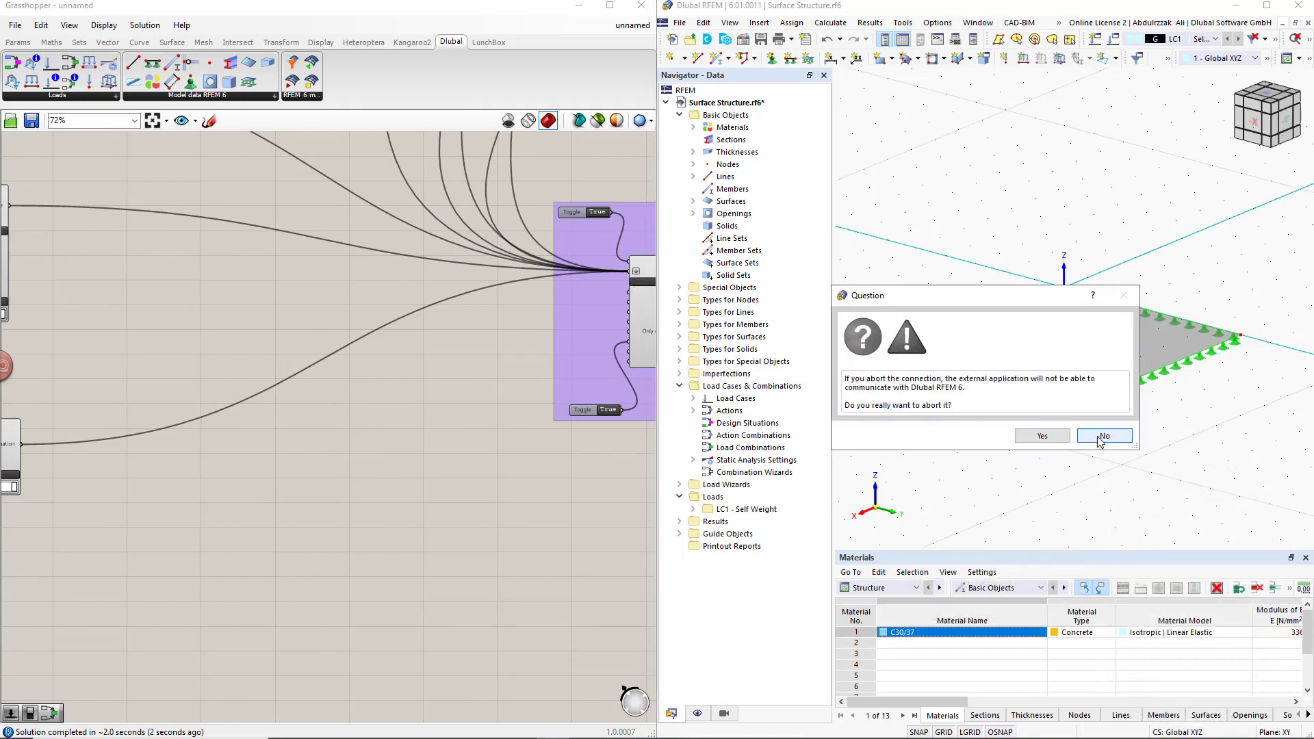
{"action": "left_click", "coordinate": [1044, 437]}
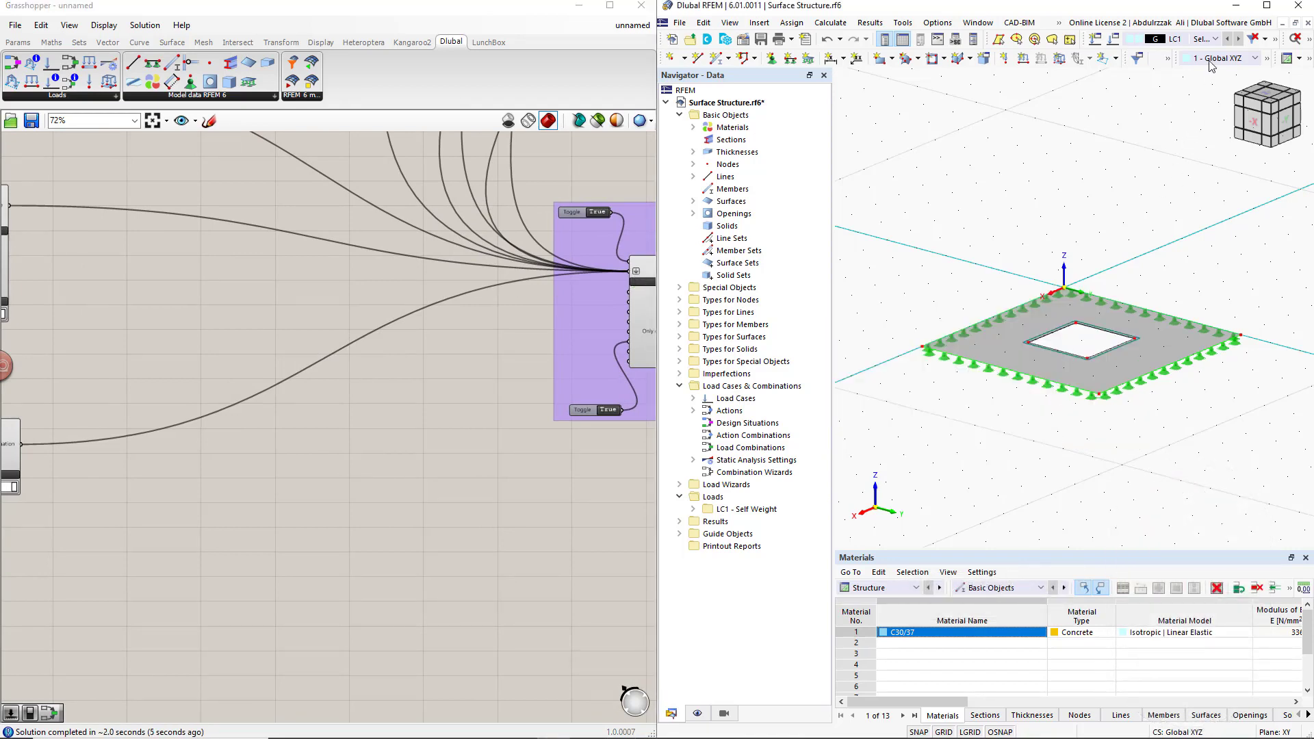
{"action": "left_click", "coordinate": [1215, 39]}
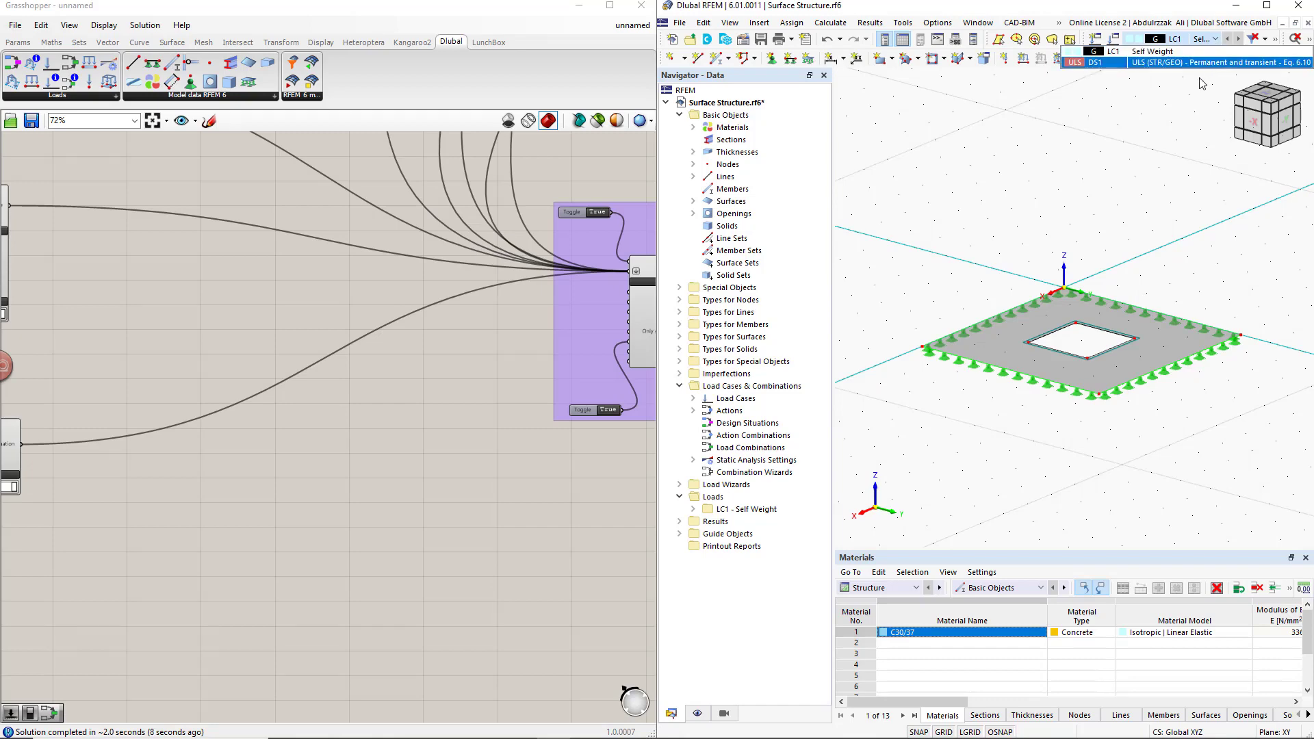
{"action": "left_click", "coordinate": [1180, 97]}
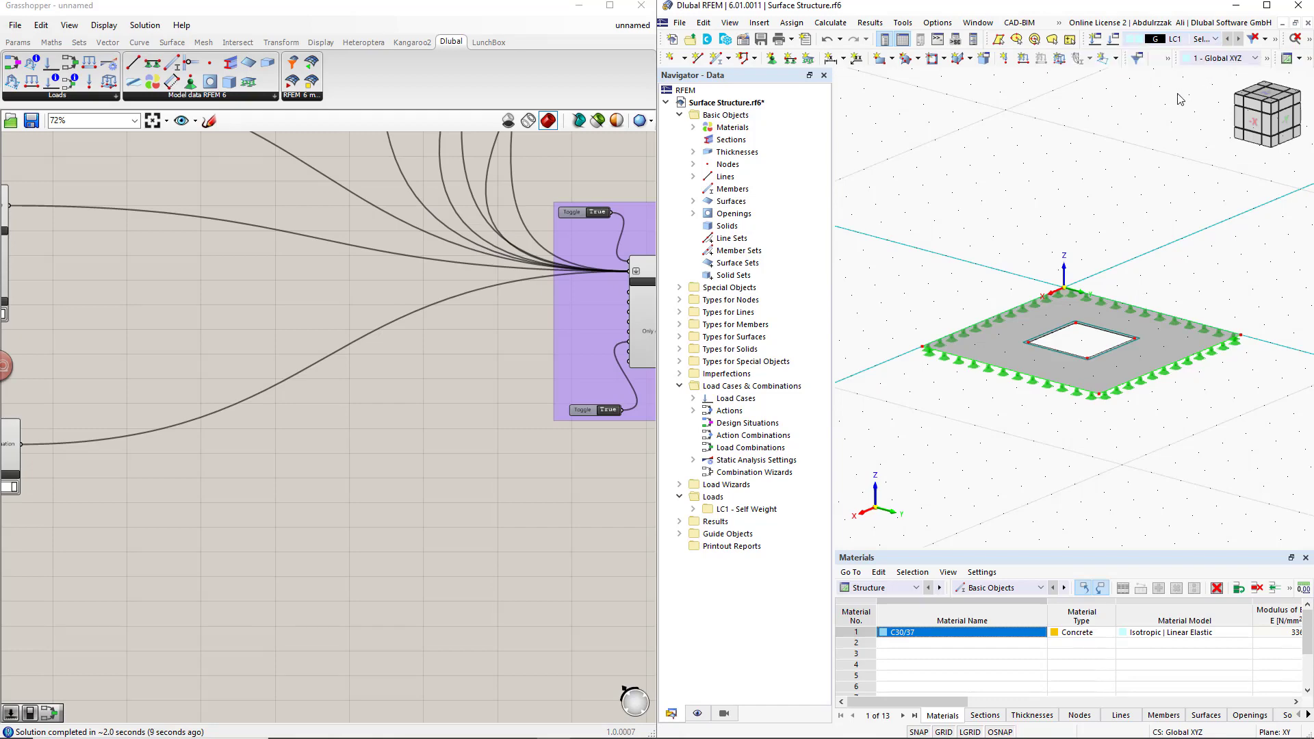
Step: Review the exported design situation's settings in Load Cases & Combinations, leaving them unedited
{"action": "left_click", "coordinate": [1115, 39]}
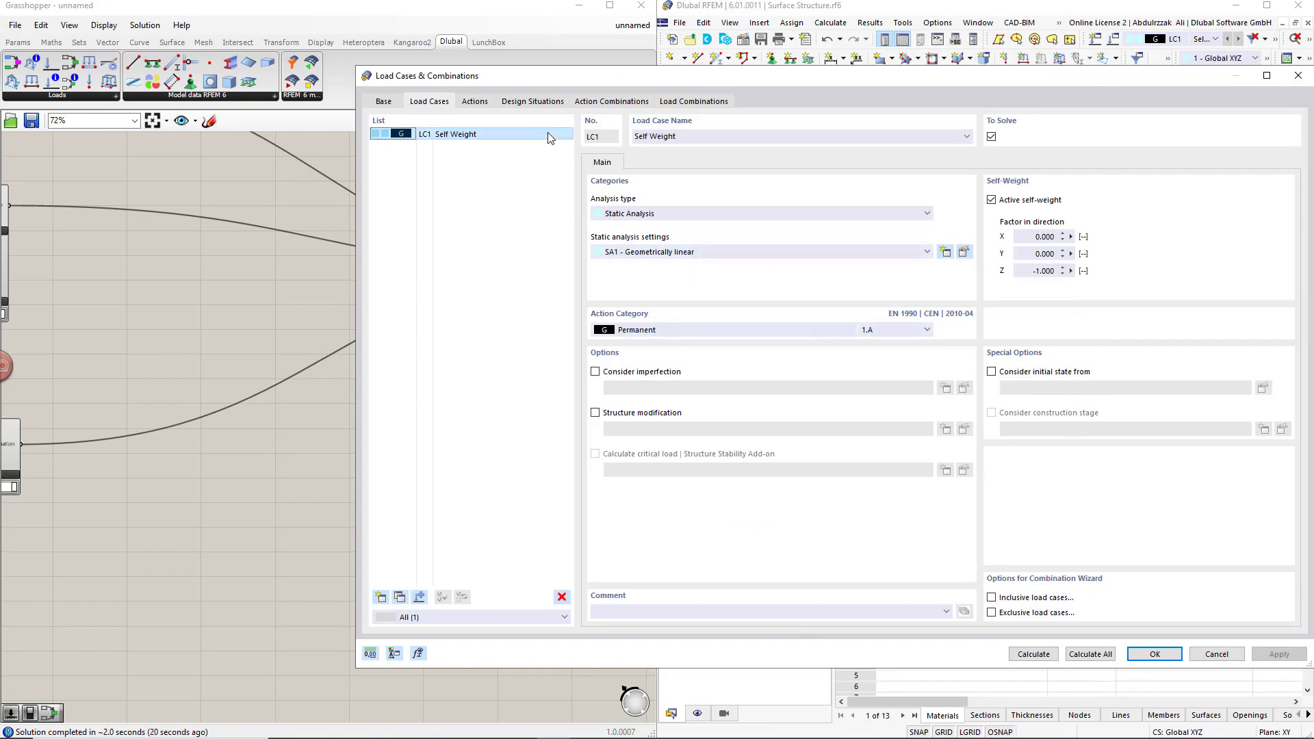
{"action": "left_click", "coordinate": [546, 102]}
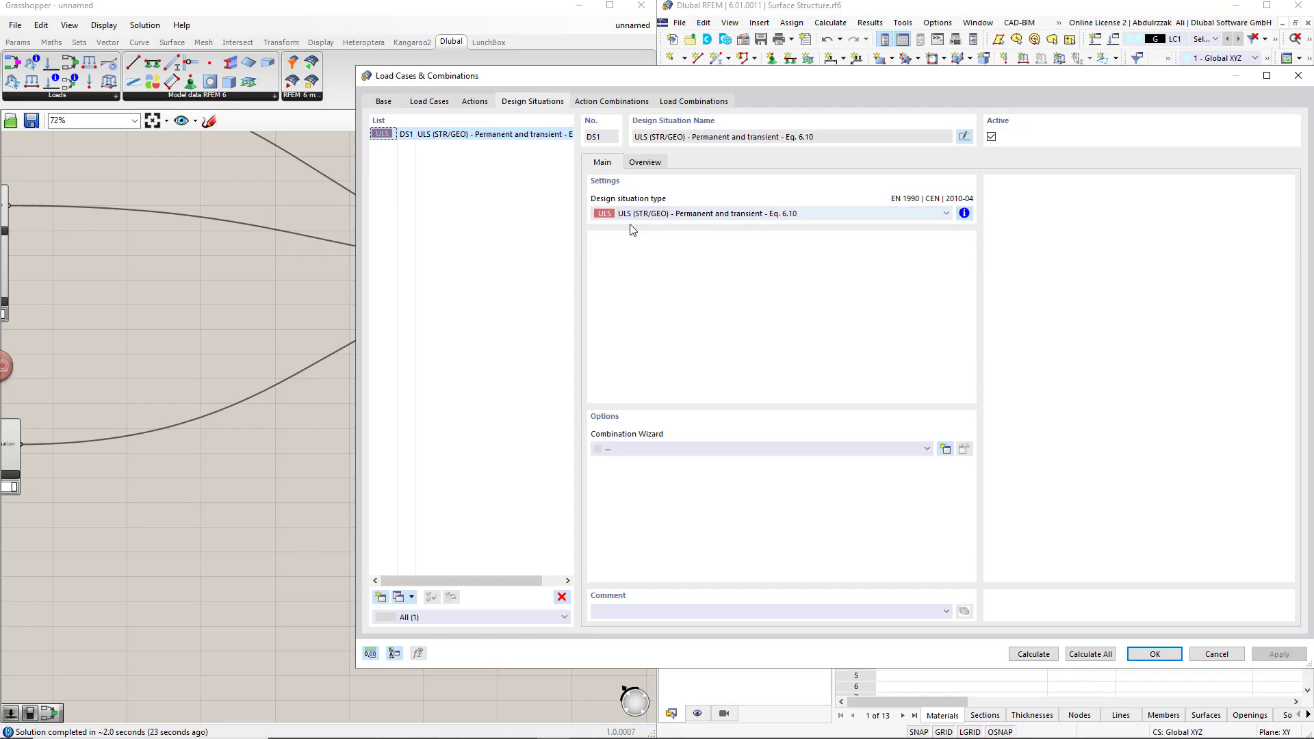
{"action": "left_click", "coordinate": [1216, 654]}
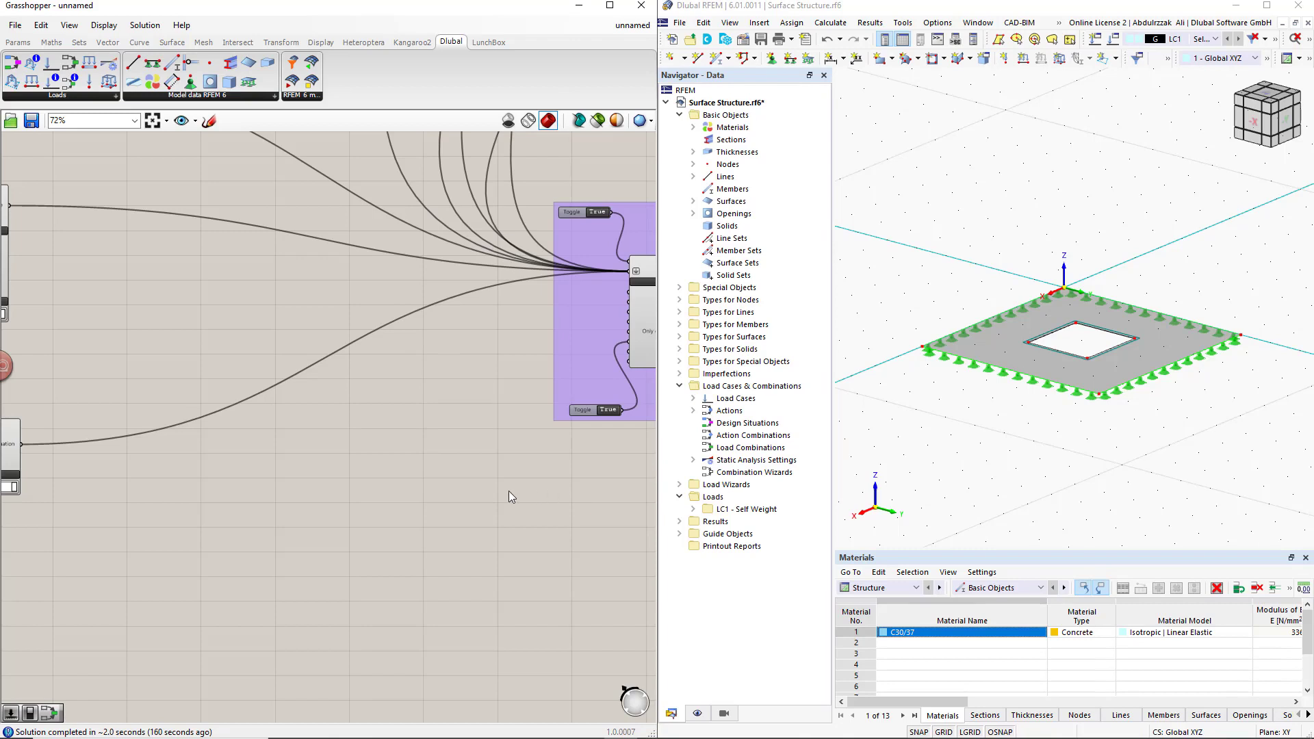
Step: Back in Grasshopper, place a Load Combination component and a Load Combination Item component below the Design Situation group
{"action": "scroll", "coordinate": [221, 523], "scroll_direction": "down", "scroll_amount": 2}
{"action": "mouse_move", "coordinate": [221, 524]}
{"action": "right_mouse_down"}
{"action": "mouse_move", "coordinate": [331, 504]}
{"action": "mouse_move", "coordinate": [405, 472]}
{"action": "mouse_move", "coordinate": [434, 425]}
{"action": "mouse_move", "coordinate": [449, 480]}
{"action": "right_mouse_up"}
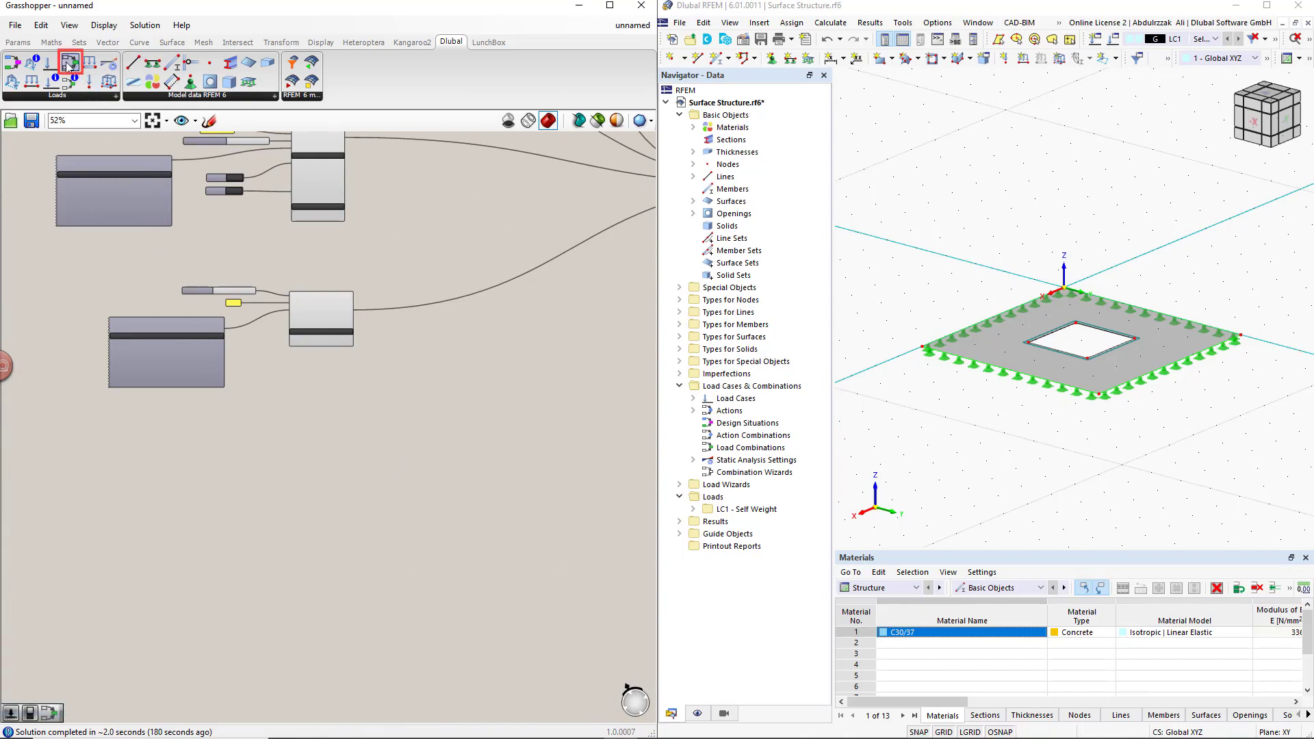
{"action": "left_click_drag", "start_coordinate": [68, 66], "coordinate": [488, 531]}
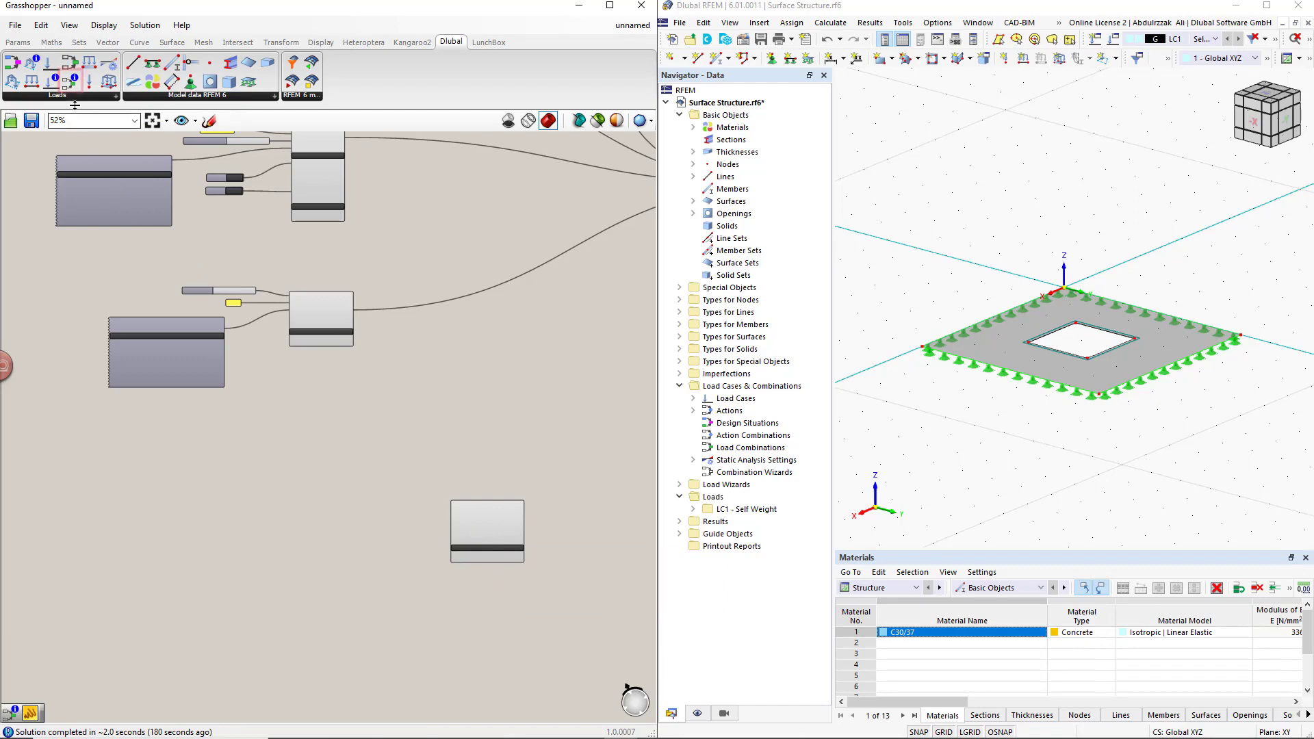
{"action": "left_click_drag", "start_coordinate": [70, 81], "coordinate": [306, 527]}
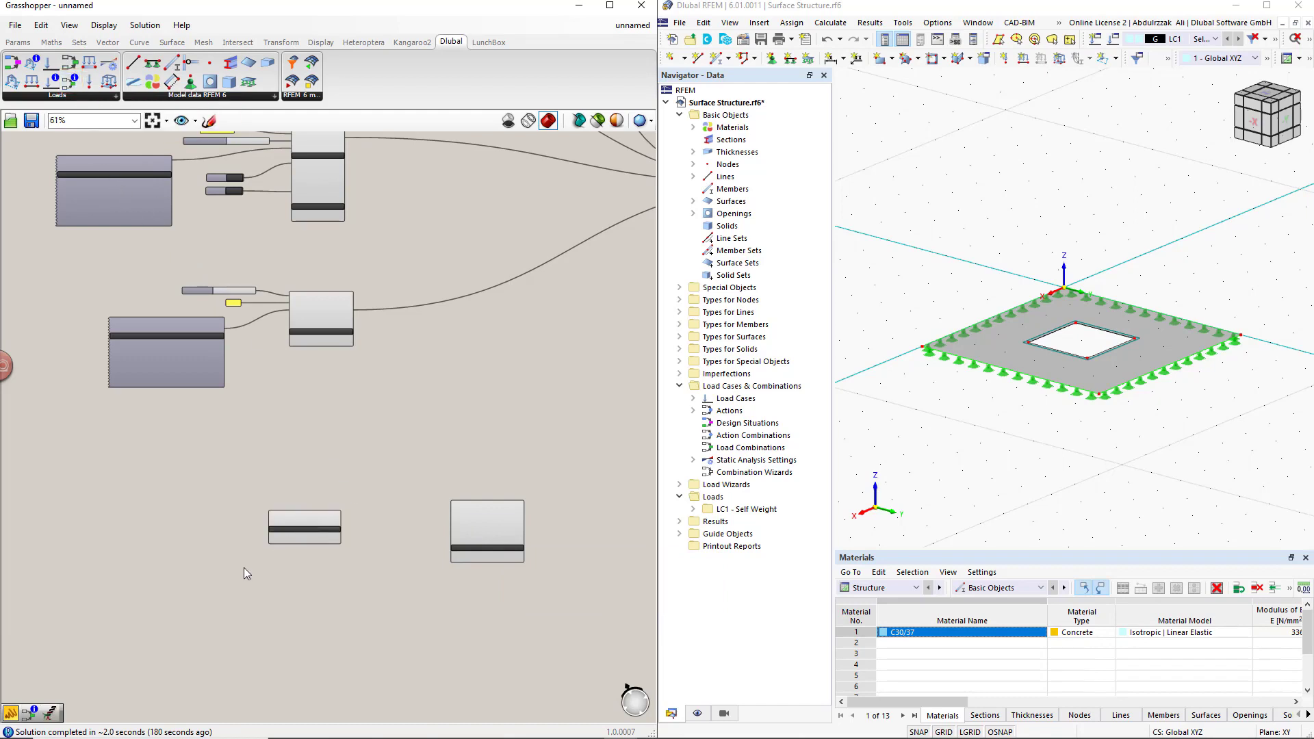
Step: Add a panel containing 1 beside the inputs of the Load Combination Item component
{"action": "scroll", "coordinate": [244, 568], "scroll_direction": "up", "scroll_amount": 4}
{"action": "double_click", "coordinate": [191, 421]}
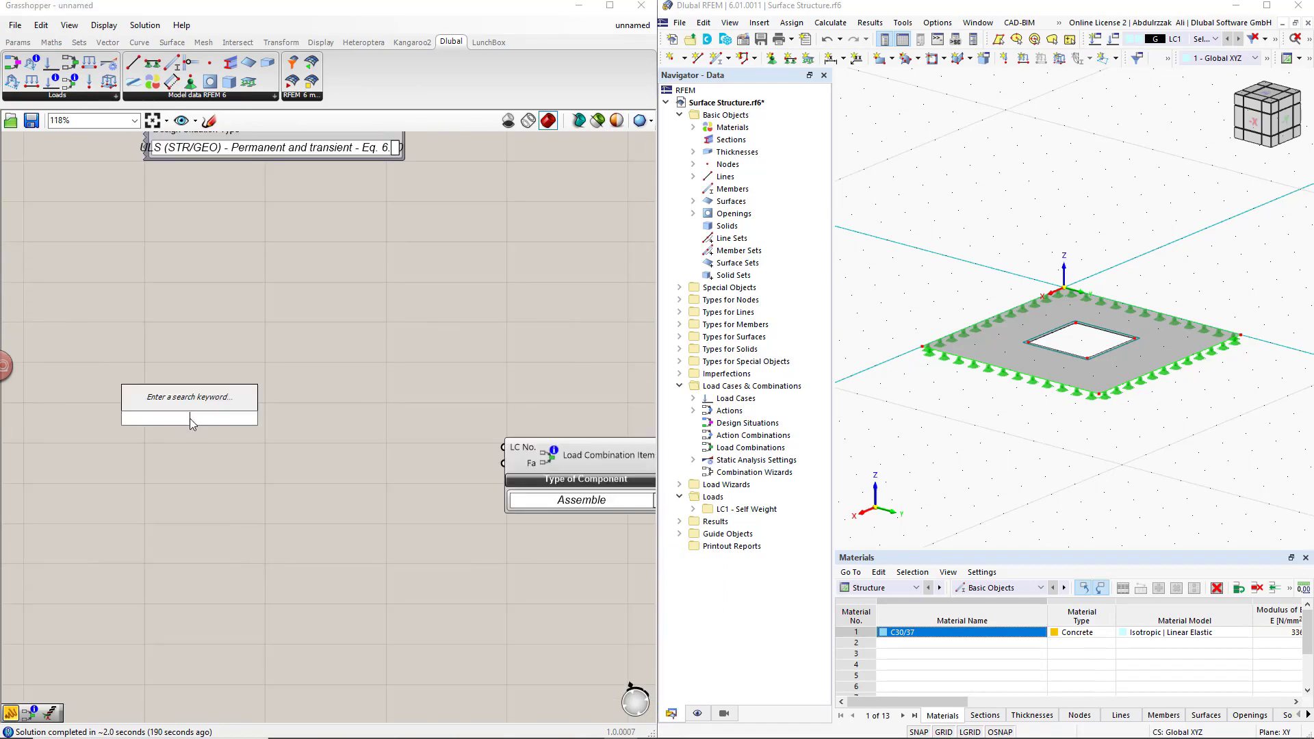
{"action": "type", "text": "//"}
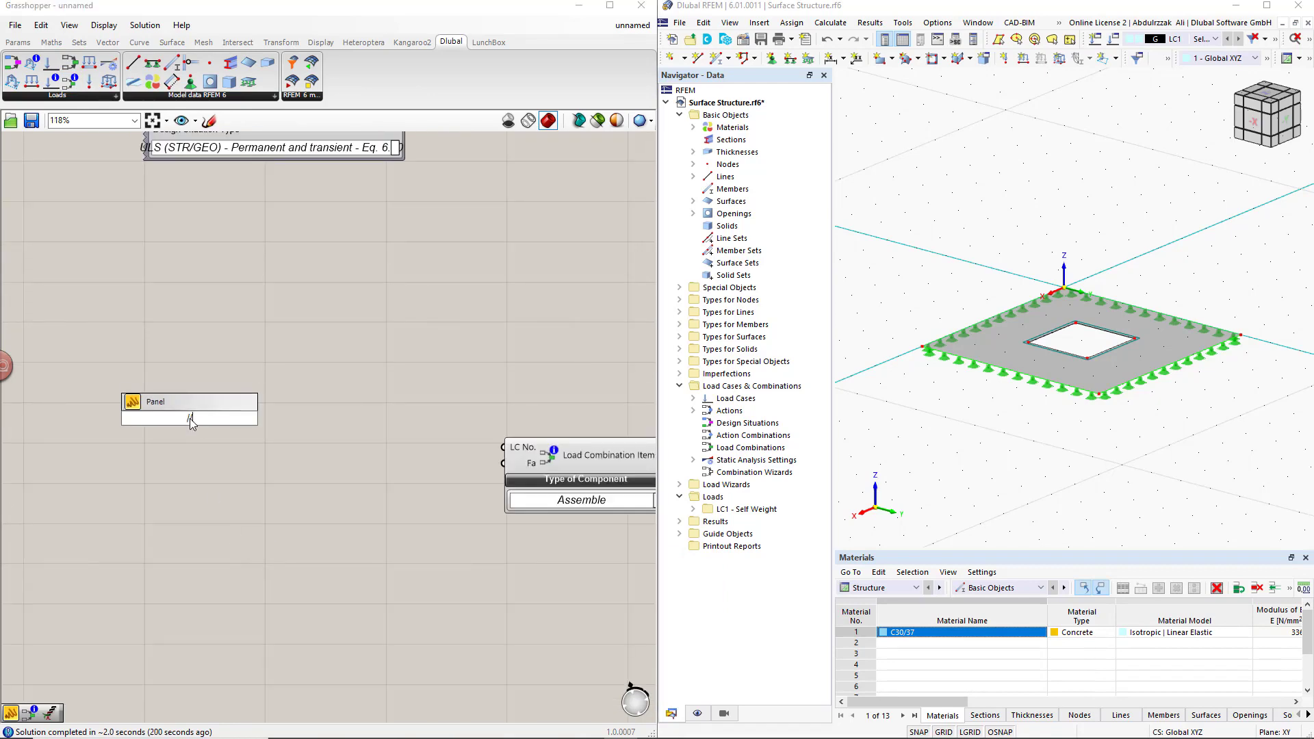
{"action": "type", "text": "1"}
{"action": "key", "text": "Return"}
{"action": "left_click", "coordinate": [195, 426]}
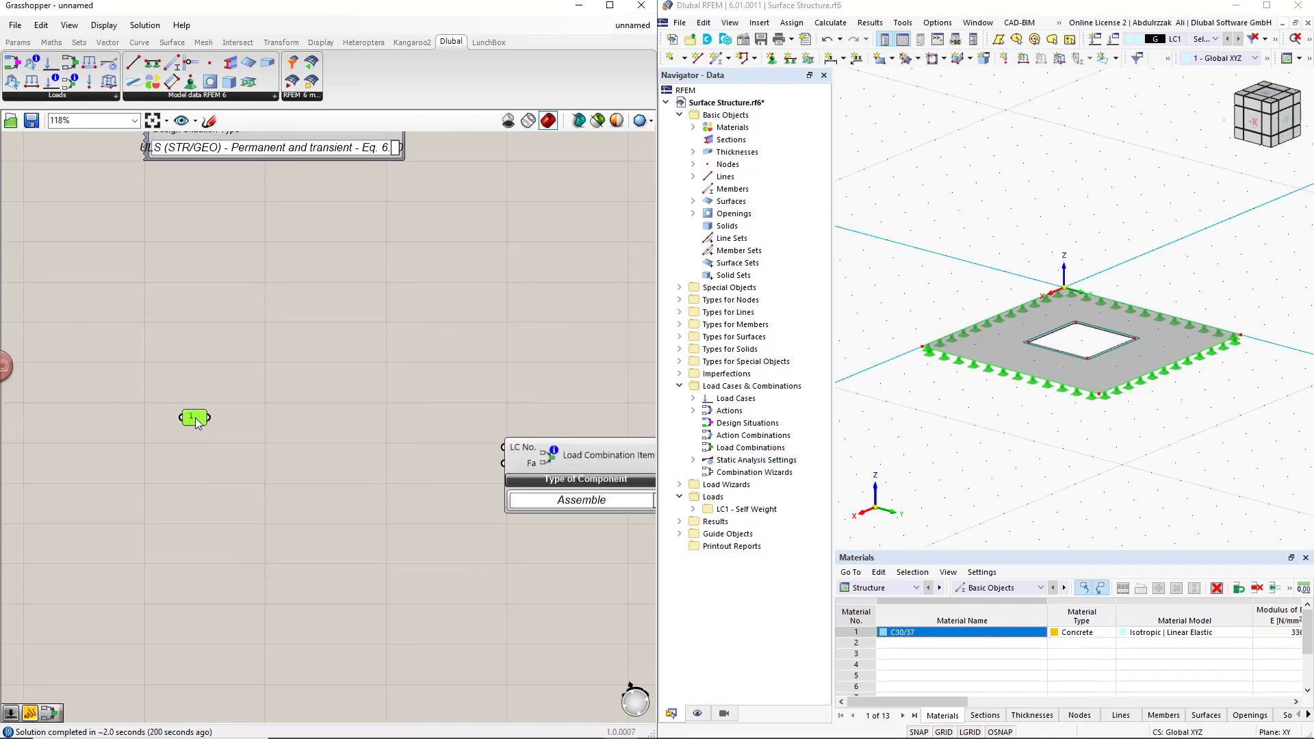
Step: Duplicate the panel containing 1 below itself and set the copy's content to 1.35
{"action": "left_click_drag", "start_coordinate": [195, 426], "coordinate": [188, 486], "text": "alt"}
{"action": "double_click", "coordinate": [188, 486]}
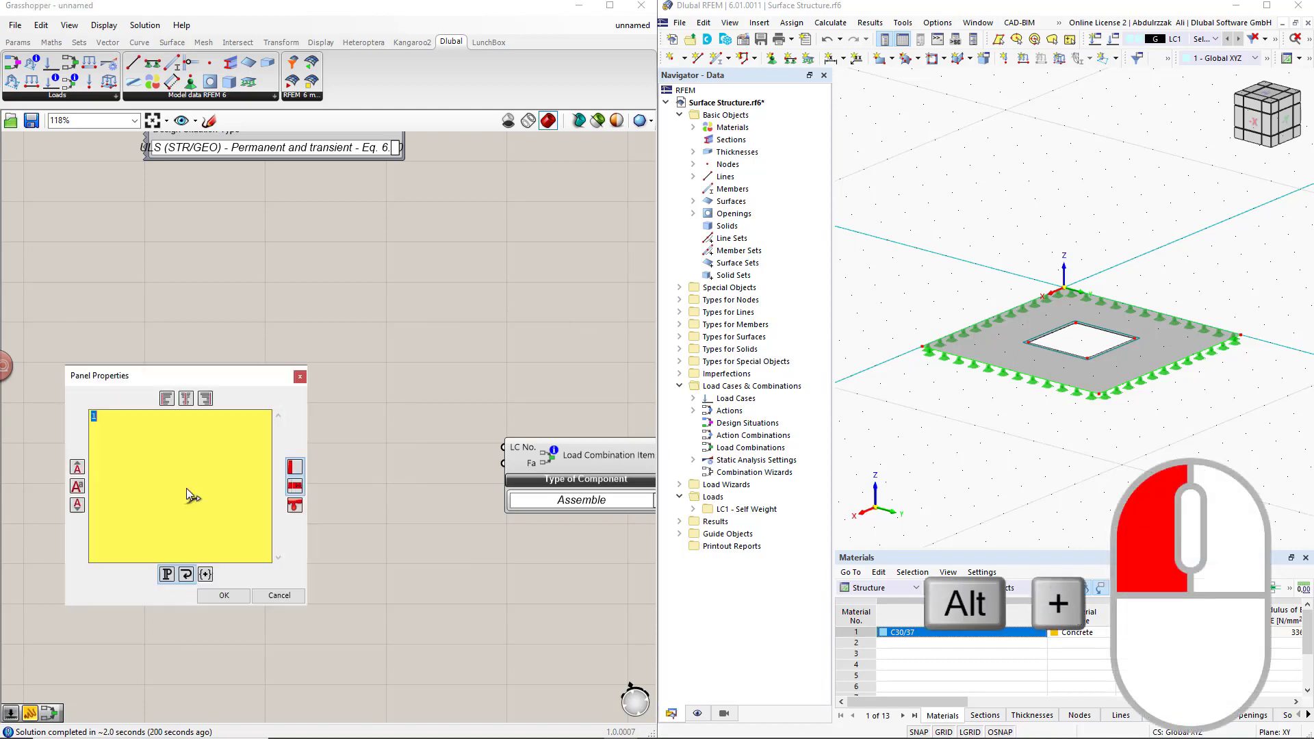
{"action": "left_click", "coordinate": [186, 487]}
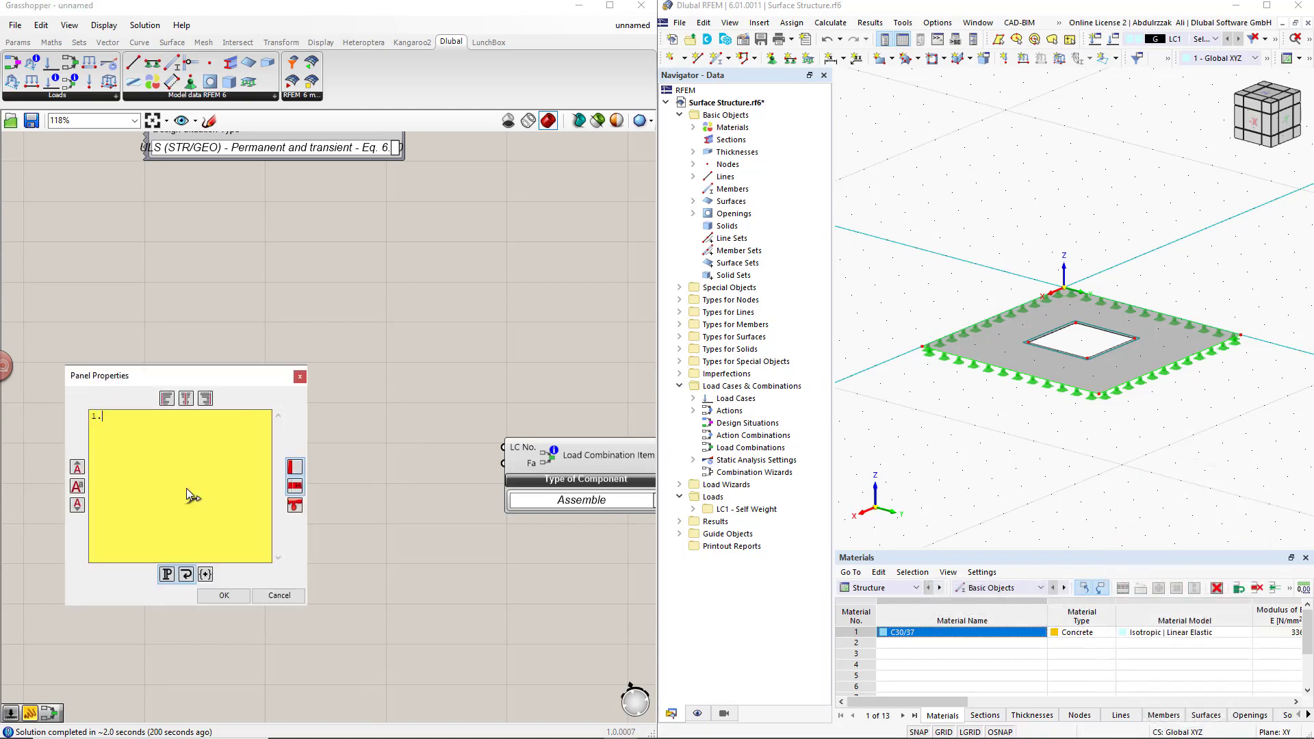
{"action": "type", "text": ".35"}
{"action": "left_click", "coordinate": [221, 596]}
Step: Turn off Multiline Data for the panels containing 1 and 1.35 and enlarge both so their contents are readable
{"action": "right_click", "coordinate": [189, 418]}
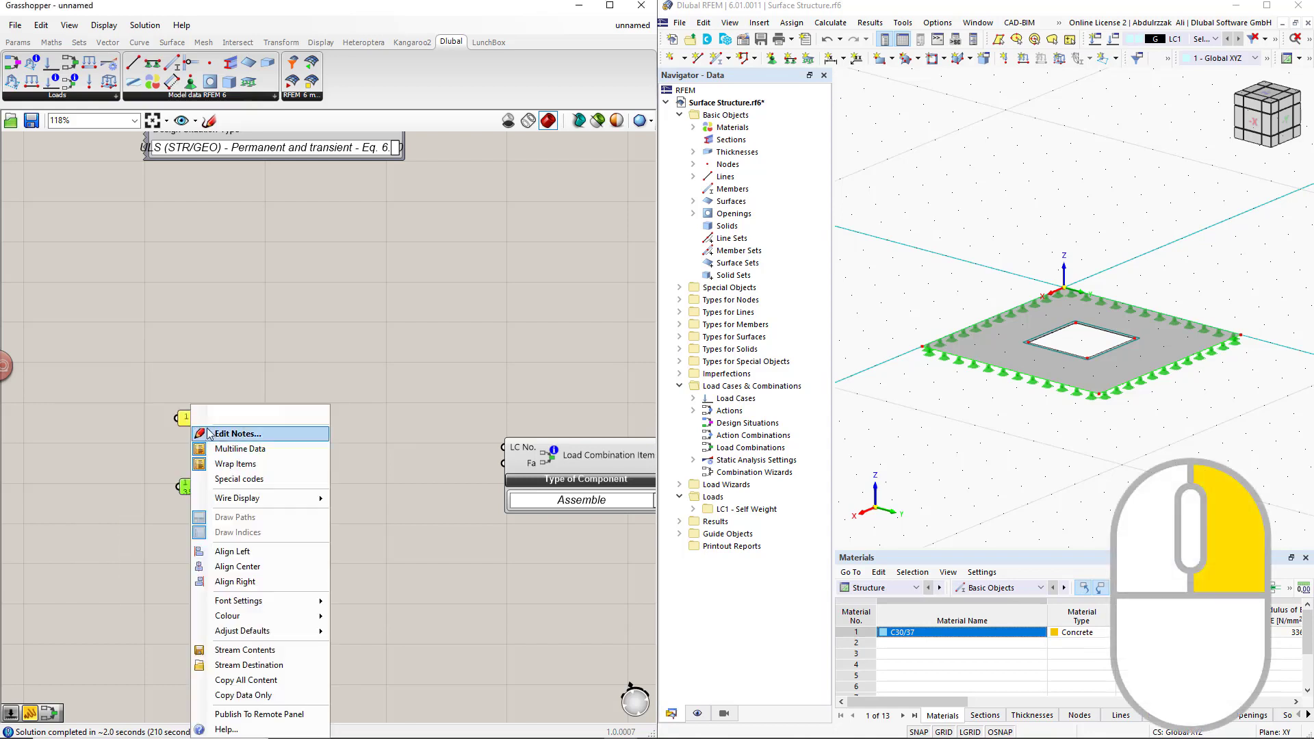
{"action": "left_click", "coordinate": [224, 445]}
{"action": "right_click", "coordinate": [191, 488]}
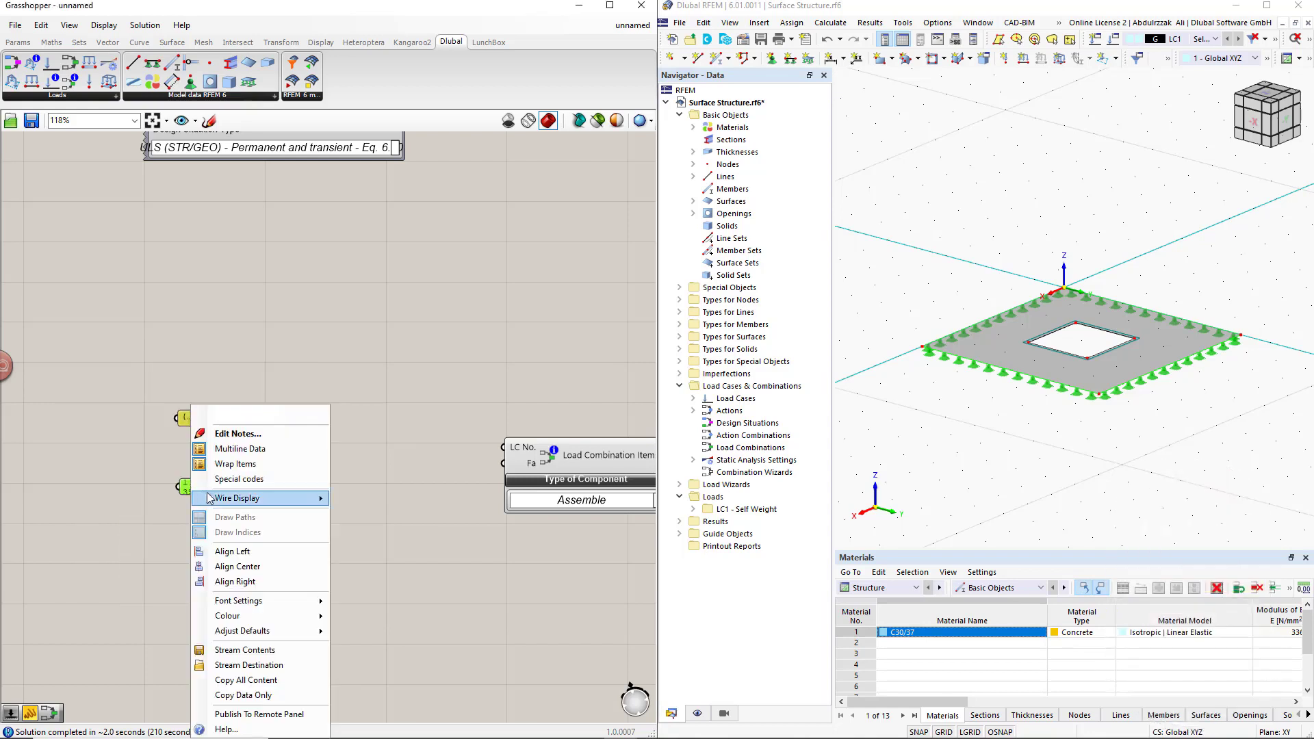
{"action": "left_click", "coordinate": [225, 449]}
{"action": "left_click_drag", "start_coordinate": [196, 423], "coordinate": [237, 446]}
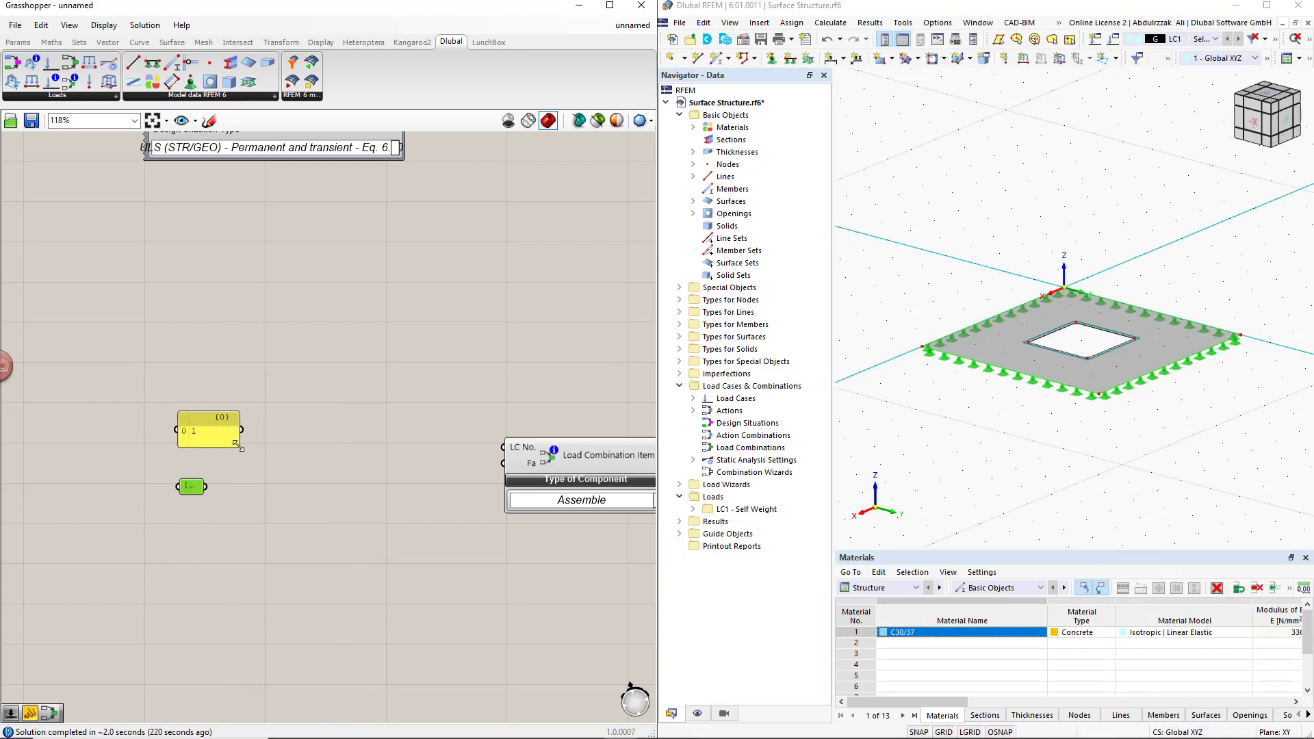
{"action": "left_click_drag", "start_coordinate": [200, 490], "coordinate": [243, 524]}
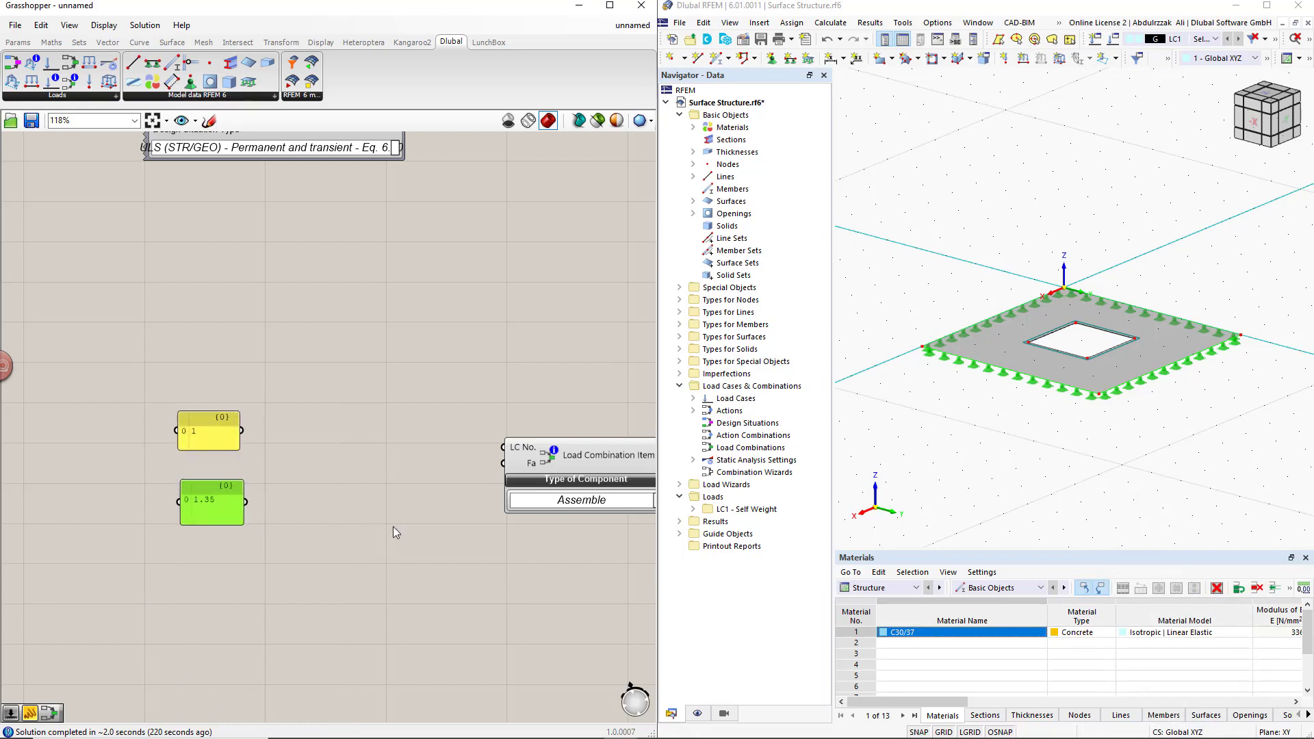
Step: Connect the panel containing 1 to LC No. and the 1.35 panel to Fa on the Load Combination Item component
{"action": "right_click_drag", "start_coordinate": [393, 527], "coordinate": [308, 520]}
{"action": "left_click_drag", "start_coordinate": [157, 423], "coordinate": [408, 446]}
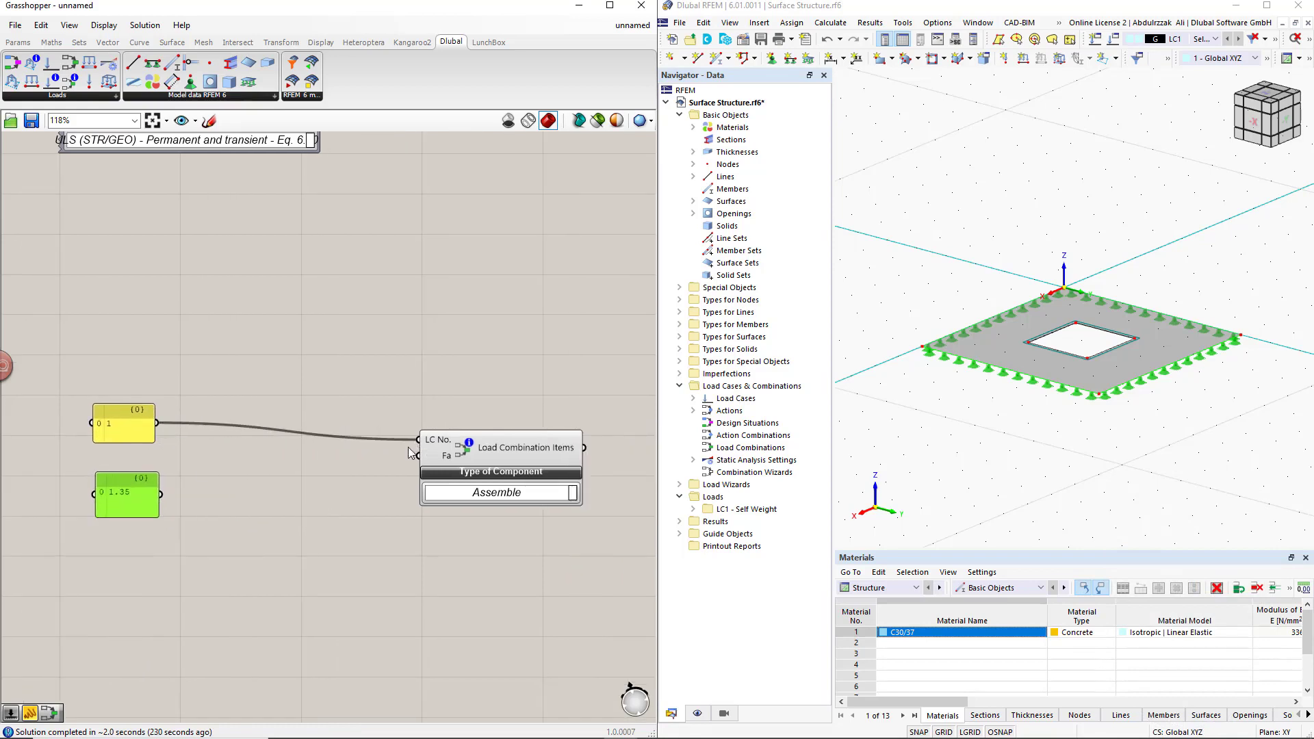
{"action": "left_click_drag", "start_coordinate": [160, 494], "coordinate": [419, 456]}
Step: Connect the Load Combination Items output to the Items input of the Load Combination component
{"action": "scroll", "coordinate": [379, 503], "scroll_direction": "down", "scroll_amount": 3}
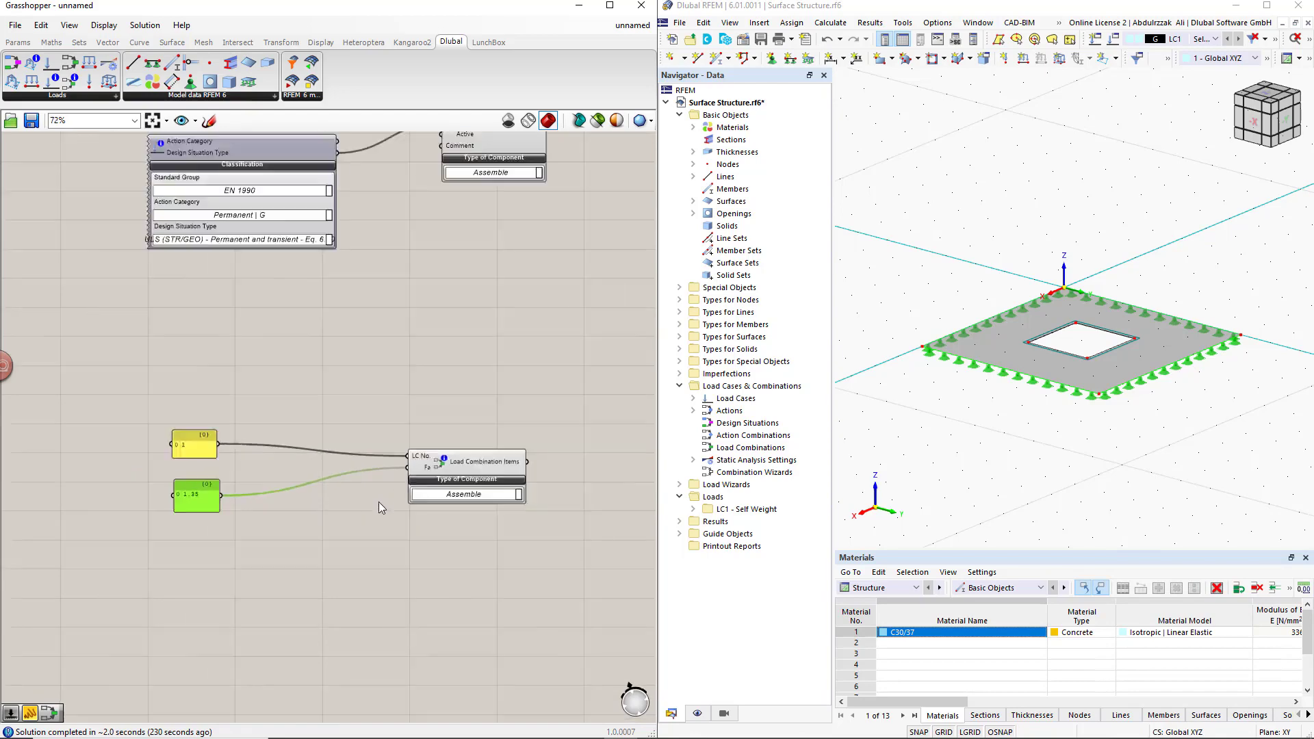
{"action": "right_click_drag", "start_coordinate": [379, 502], "coordinate": [343, 496]}
{"action": "scroll", "coordinate": [363, 462], "scroll_direction": "up", "scroll_amount": 2}
{"action": "left_click_drag", "start_coordinate": [284, 410], "coordinate": [491, 418]}
{"action": "left_click", "coordinate": [443, 382]}
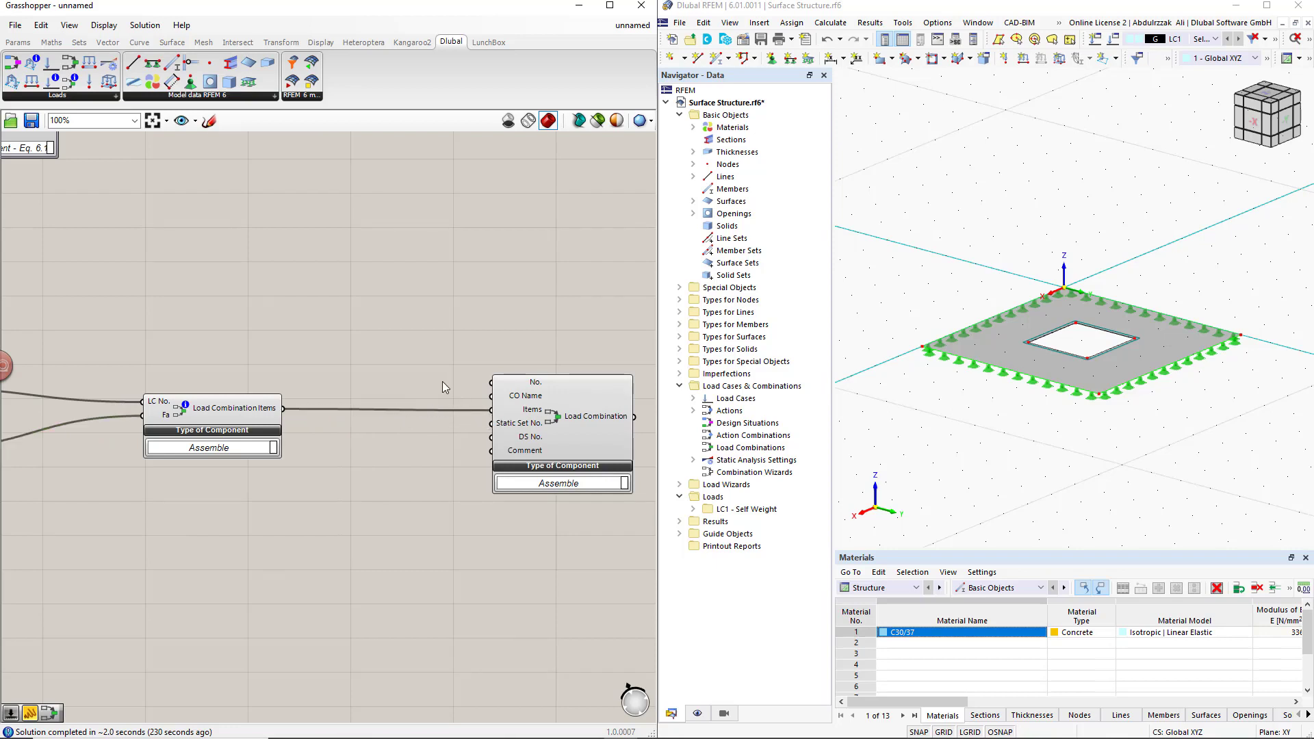
Step: Add a panel containing CO1 ULS and connect it to the CO Name input of the Load Combination component
{"action": "double_click", "coordinate": [389, 324]}
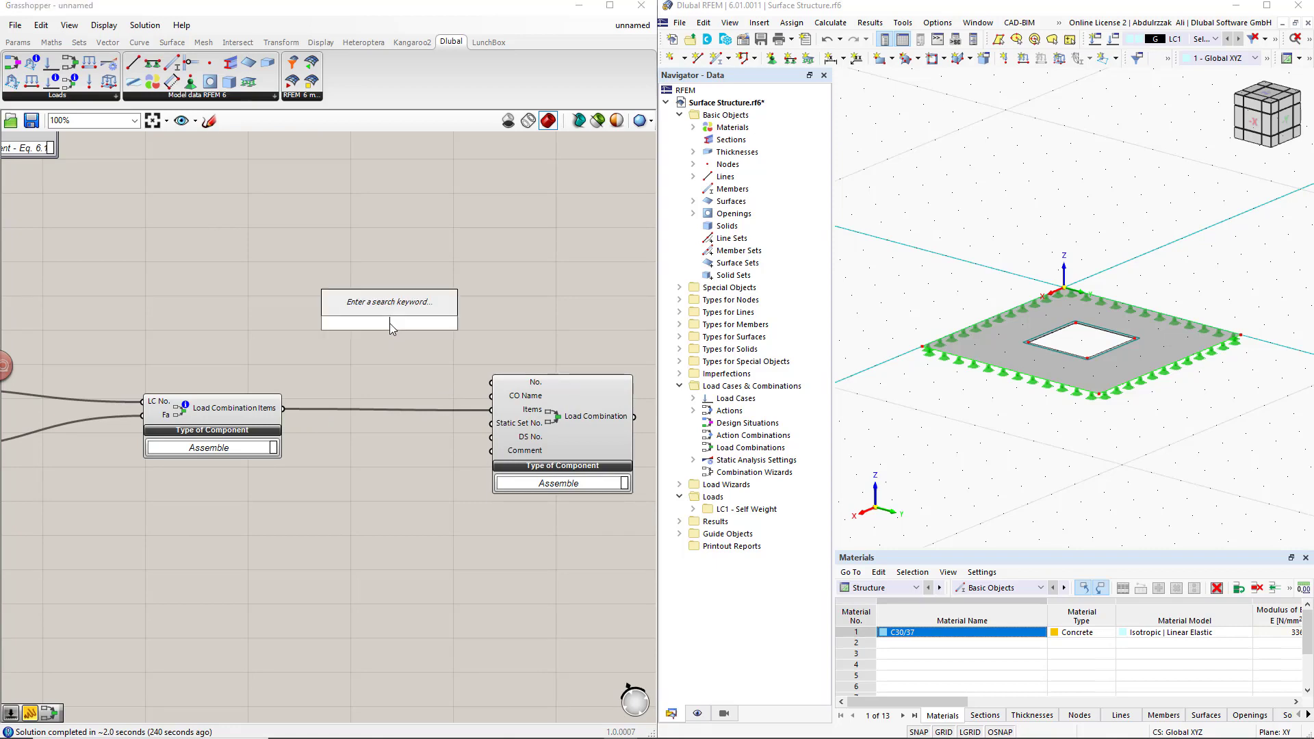
{"action": "type", "text": "//CO1 U"}
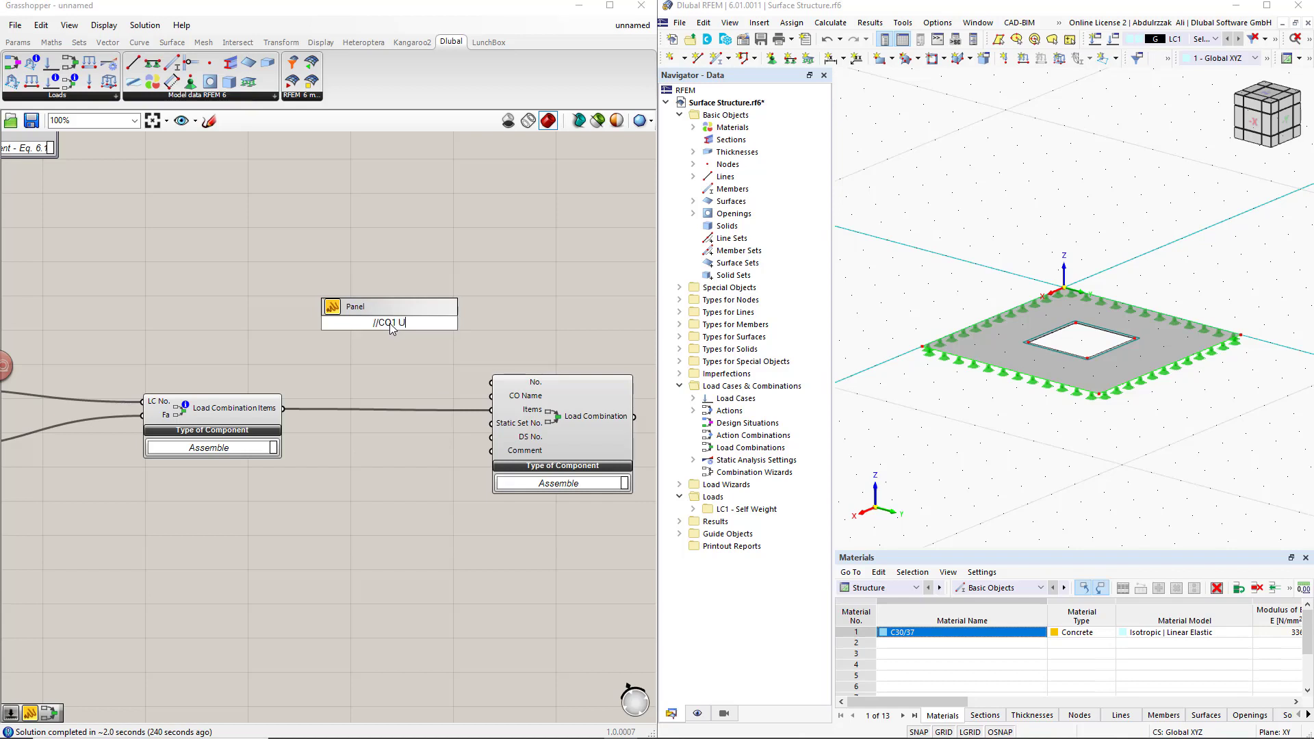
{"action": "type", "text": "LS"}
{"action": "key", "text": "Return"}
{"action": "left_click_drag", "start_coordinate": [415, 324], "coordinate": [492, 396]}
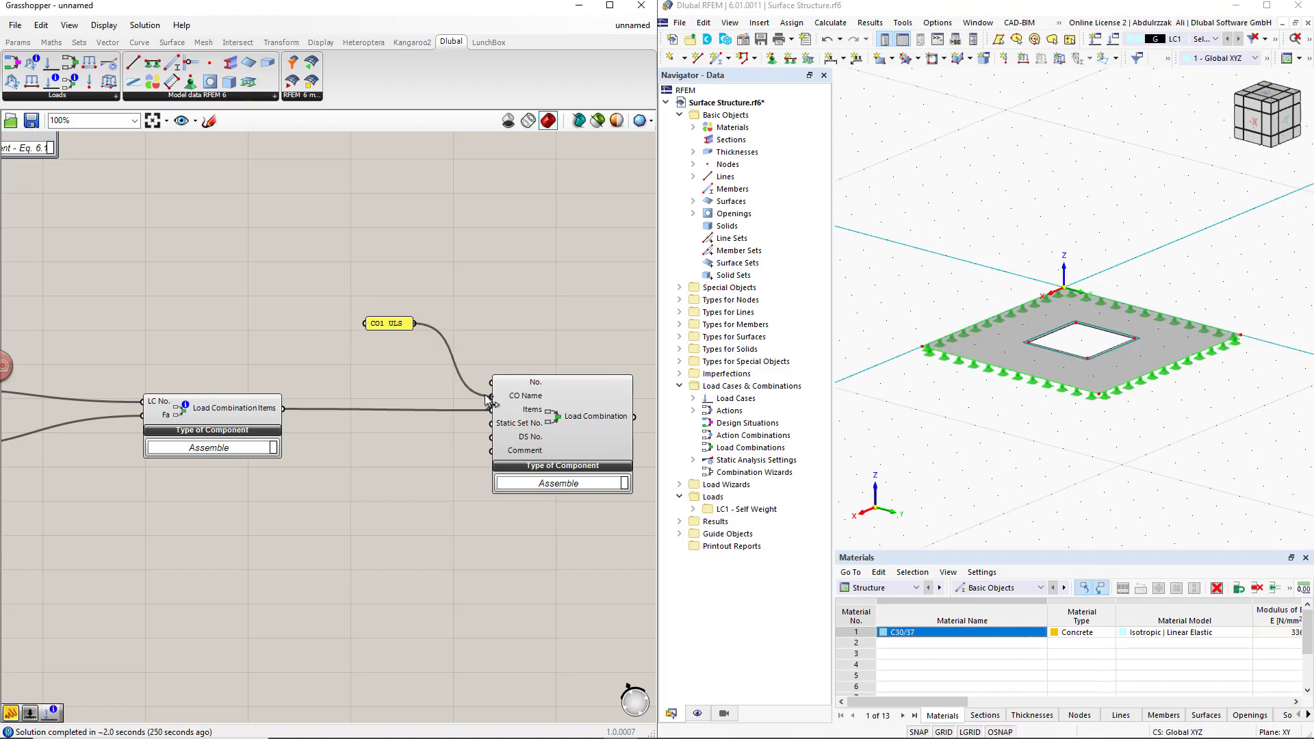
Step: Duplicate the CO1 ULS panel below itself and set the copy's content to 1
{"action": "left_click_drag", "start_coordinate": [397, 325], "coordinate": [396, 478], "text": "alt"}
{"action": "double_click", "coordinate": [396, 478]}
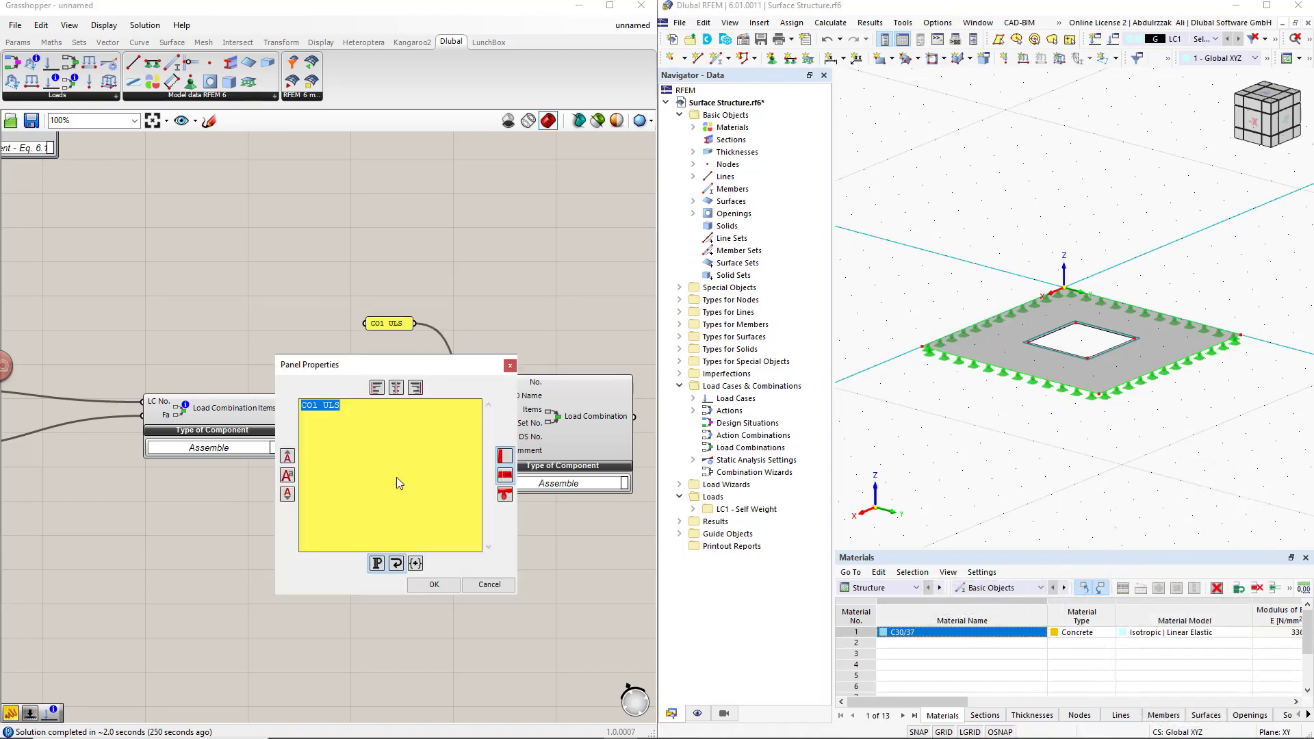
{"action": "type", "text": "1"}
{"action": "left_click", "coordinate": [433, 586]}
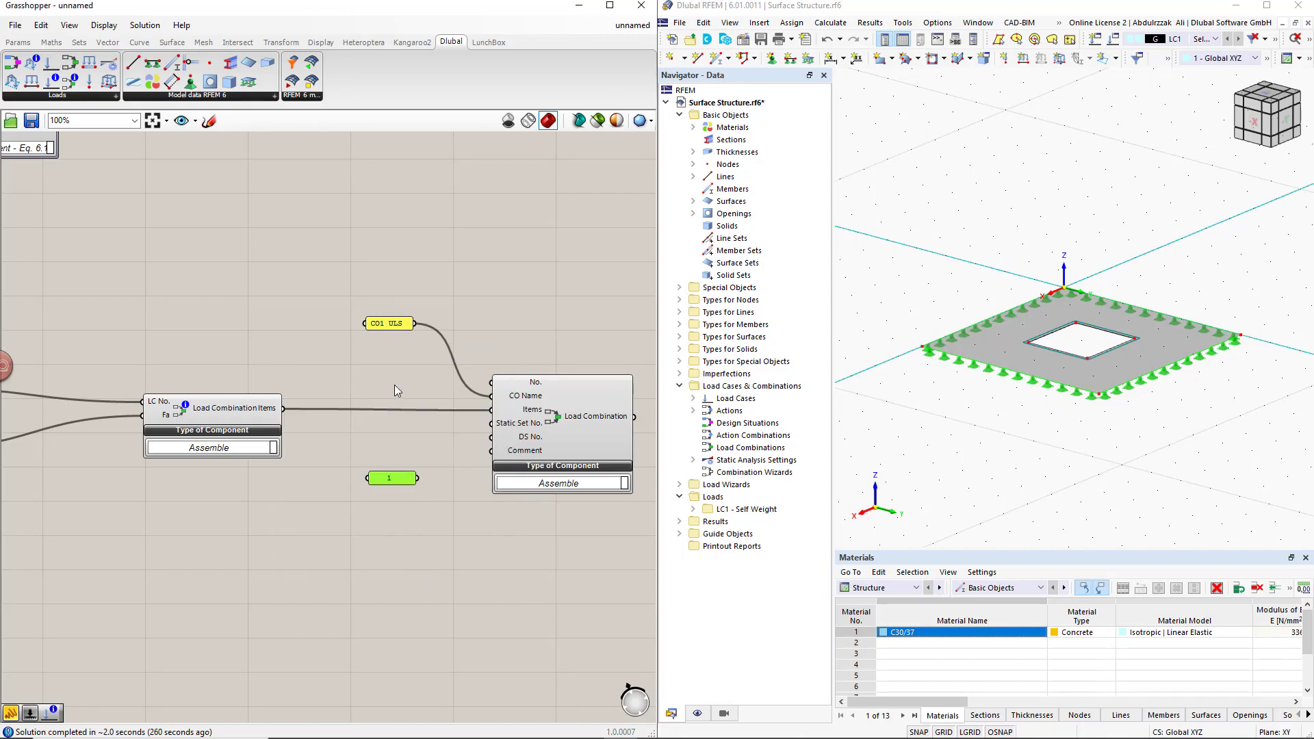
Step: Turn off Multiline Data on both new panels, enlarge them, and connect the panel containing 1 to the DS No. input
{"action": "right_click", "coordinate": [388, 327]}
{"action": "left_click", "coordinate": [421, 368]}
{"action": "left_click_drag", "start_coordinate": [369, 329], "coordinate": [317, 335]}
{"action": "left_click_drag", "start_coordinate": [374, 479], "coordinate": [329, 512]}
{"action": "right_click", "coordinate": [354, 481]}
{"action": "left_click", "coordinate": [398, 454]}
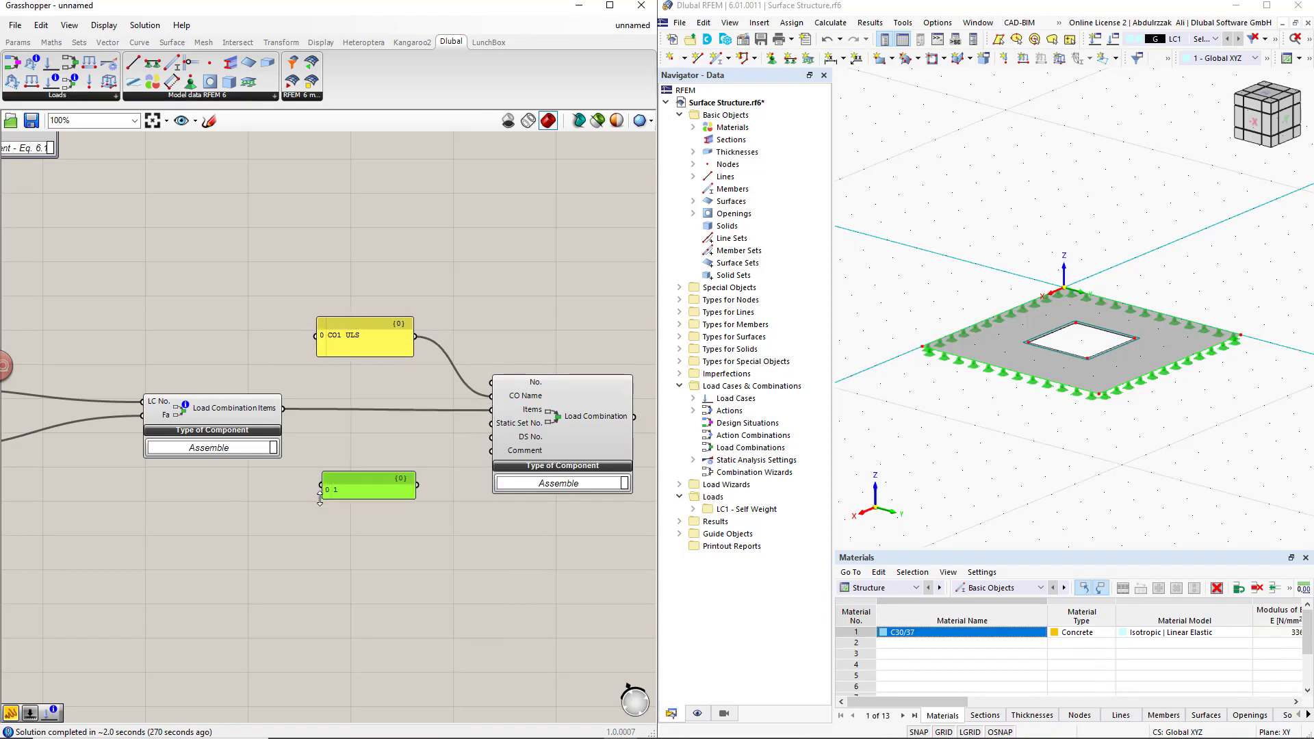
{"action": "left_click_drag", "start_coordinate": [417, 491], "coordinate": [486, 445]}
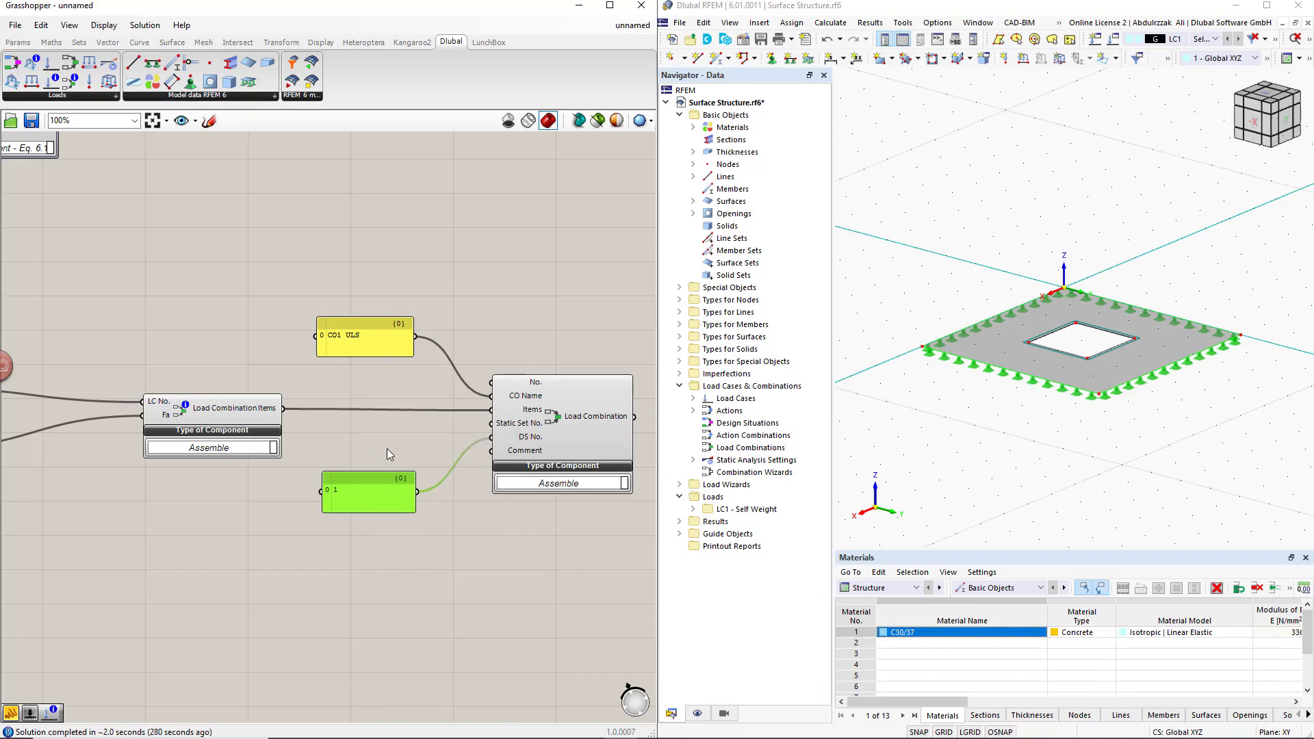
Step: Add a number slider set to 1 and connect it to the Static Set No. input of the Load Combination component
{"action": "double_click", "coordinate": [363, 449]}
{"action": "type", "text": "1"}
{"action": "key", "text": "Return"}
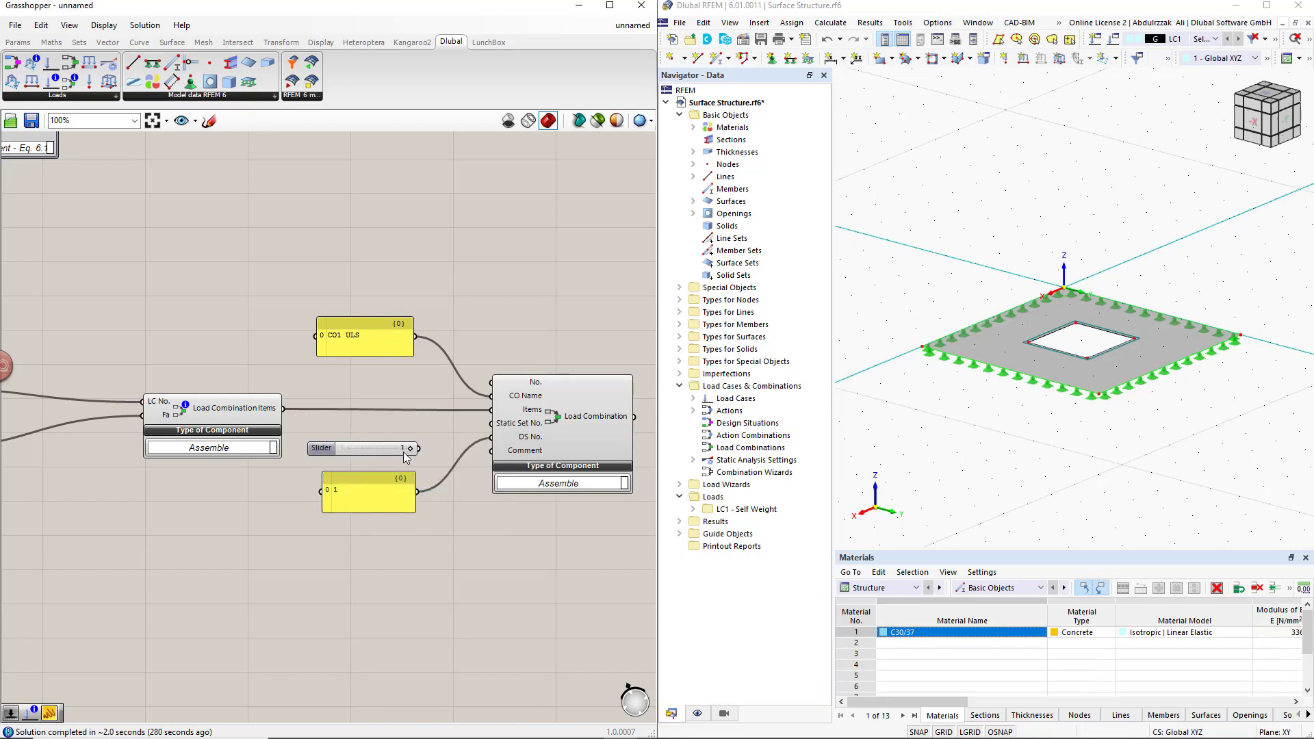
{"action": "left_click_drag", "start_coordinate": [420, 449], "coordinate": [622, 431]}
Step: Connect the Load Combination output to the export component's Input, keeping its existing connections
{"action": "scroll", "coordinate": [539, 495], "scroll_direction": "down", "scroll_amount": 5}
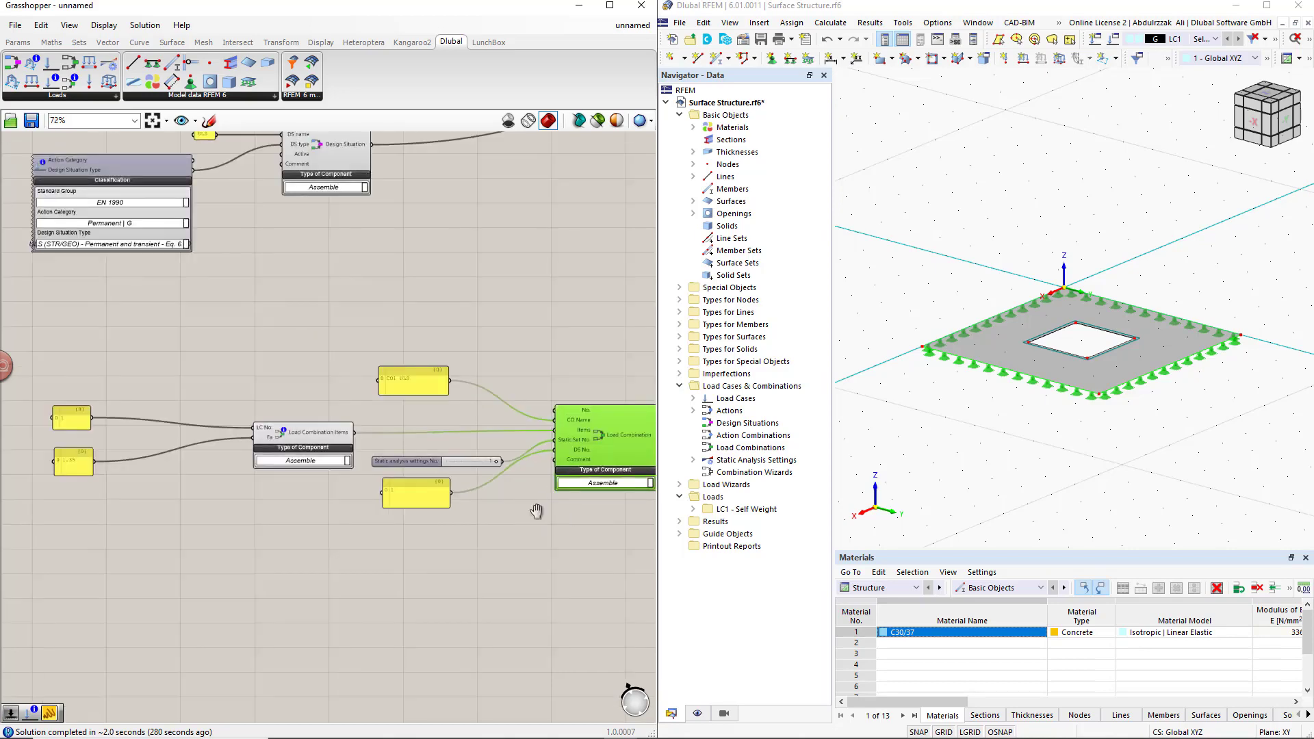
{"action": "right_click_drag", "start_coordinate": [493, 483], "coordinate": [444, 526]}
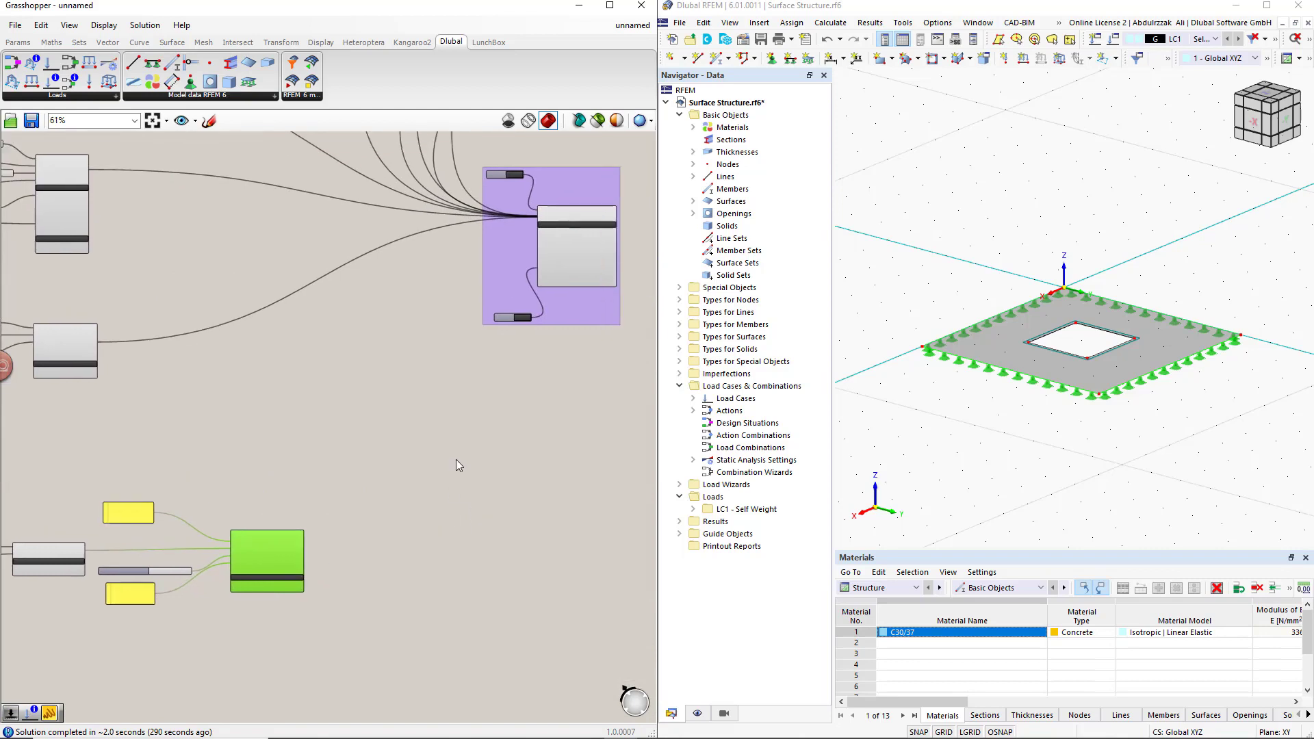
{"action": "scroll", "coordinate": [457, 460], "scroll_direction": "up", "scroll_amount": 1}
{"action": "right_click_drag", "start_coordinate": [456, 461], "coordinate": [441, 477]}
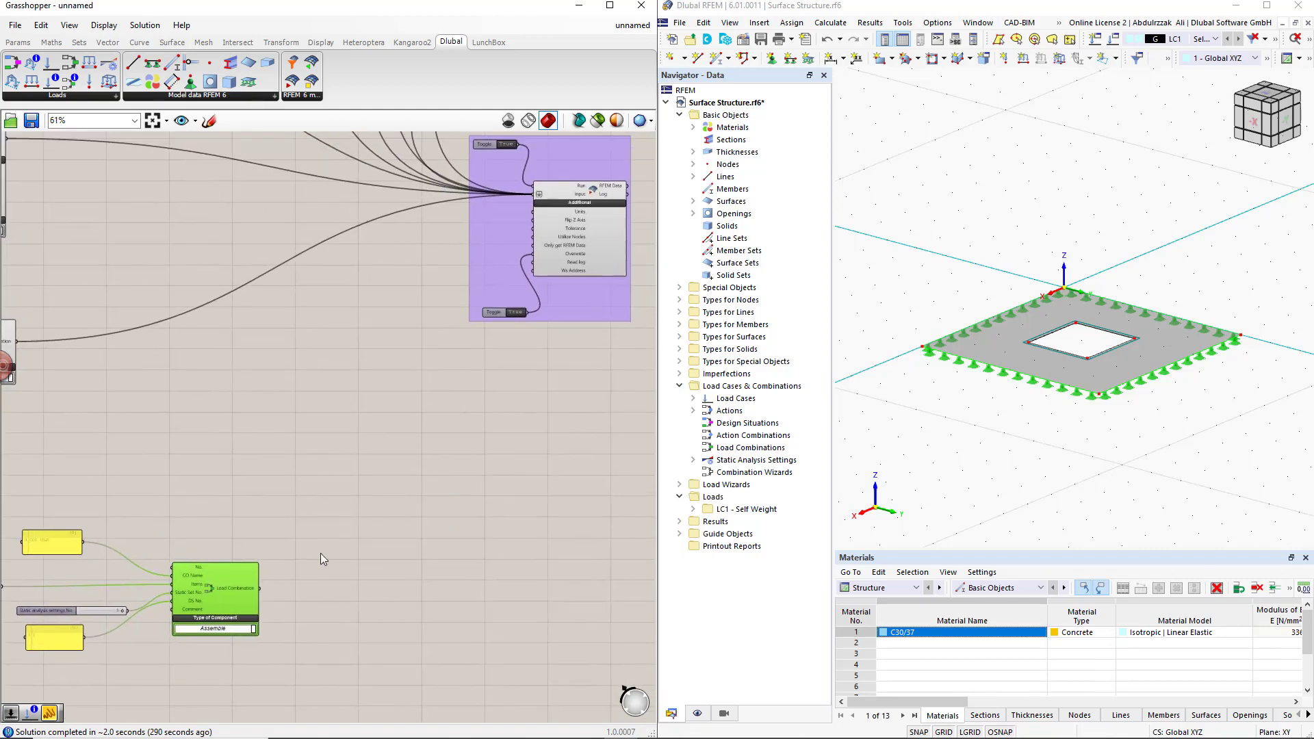
{"action": "left_click_drag", "start_coordinate": [260, 587], "coordinate": [537, 199], "text": "shift"}
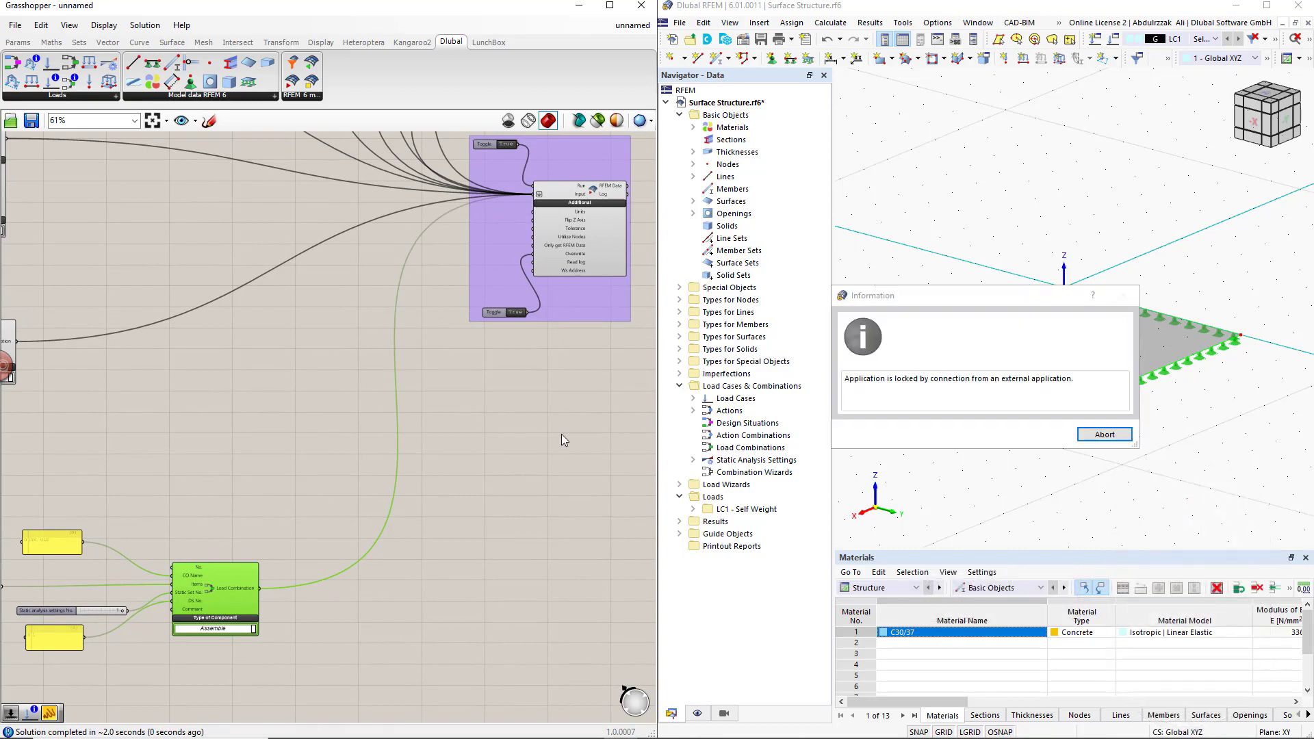
Step: Dismiss the lock message in RFEM and check the load case list for the exported load combination
{"action": "left_click", "coordinate": [1100, 435]}
{"action": "left_click", "coordinate": [1098, 439]}
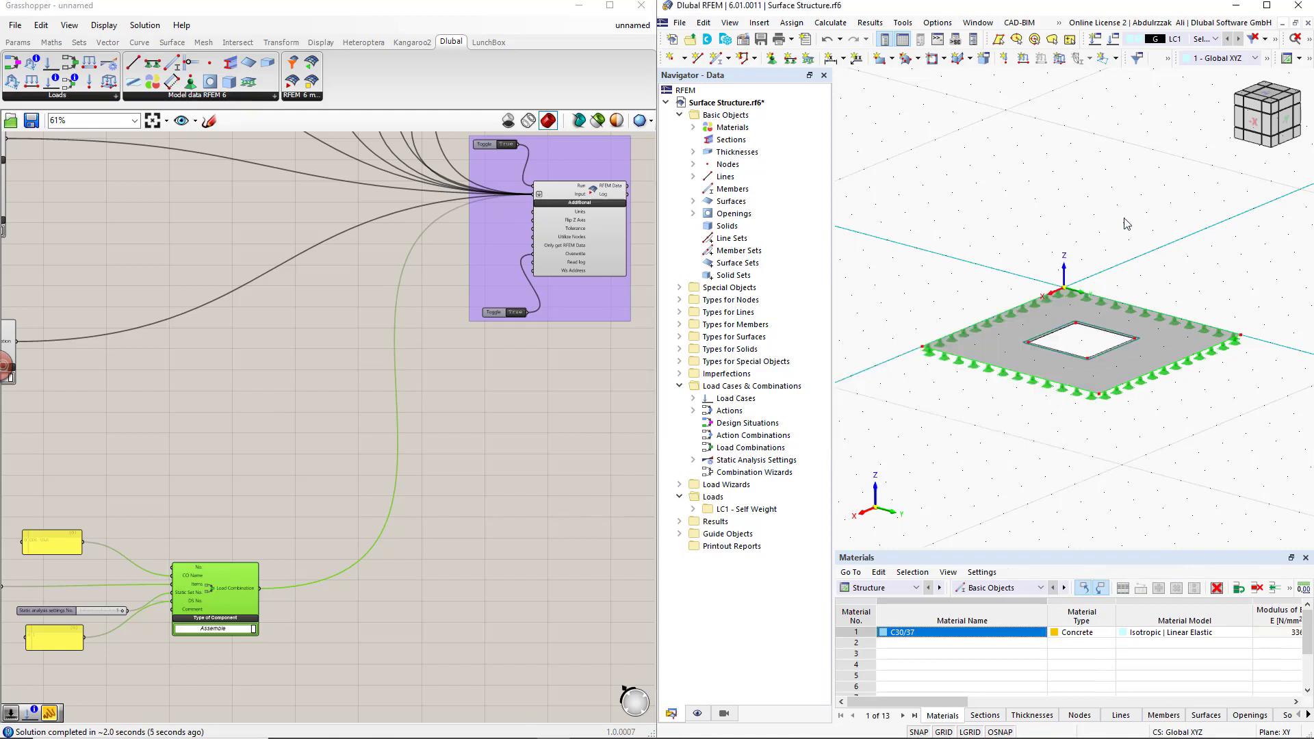
{"action": "left_click", "coordinate": [1216, 39]}
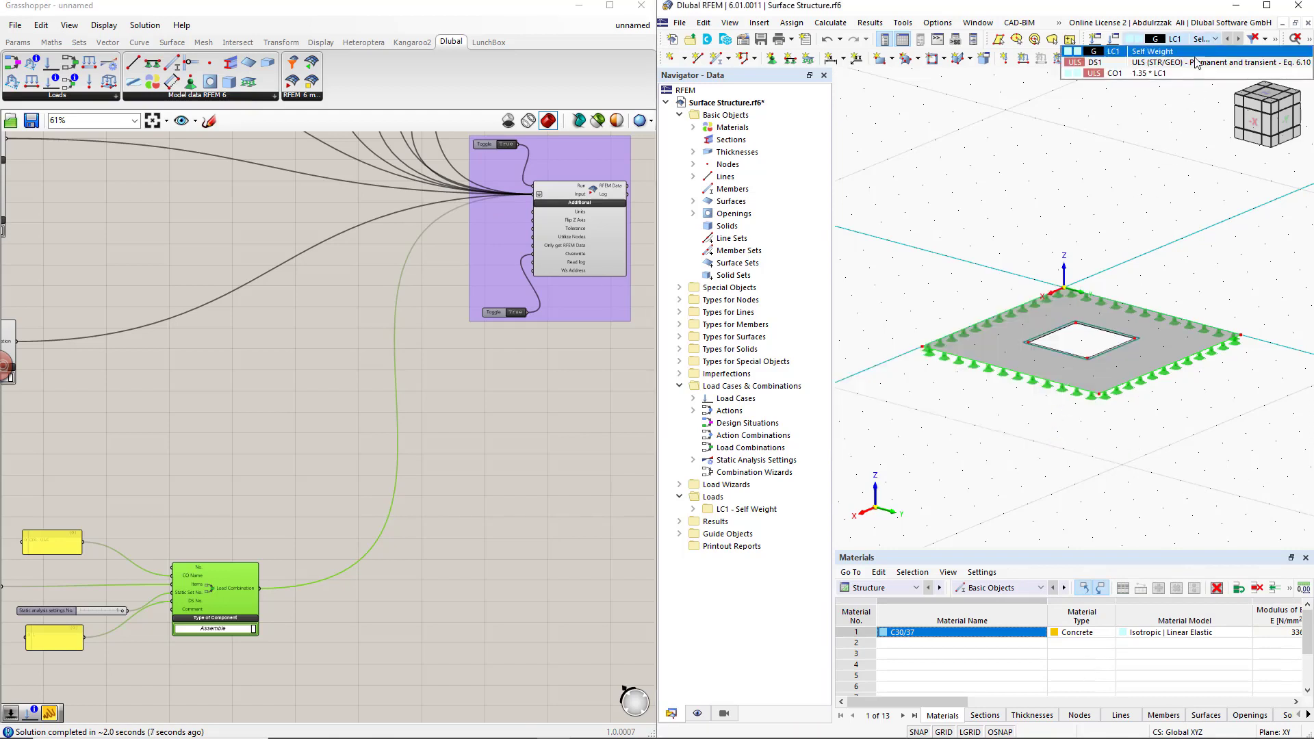
{"action": "left_click", "coordinate": [1151, 128]}
{"action": "left_click", "coordinate": [586, 454]}
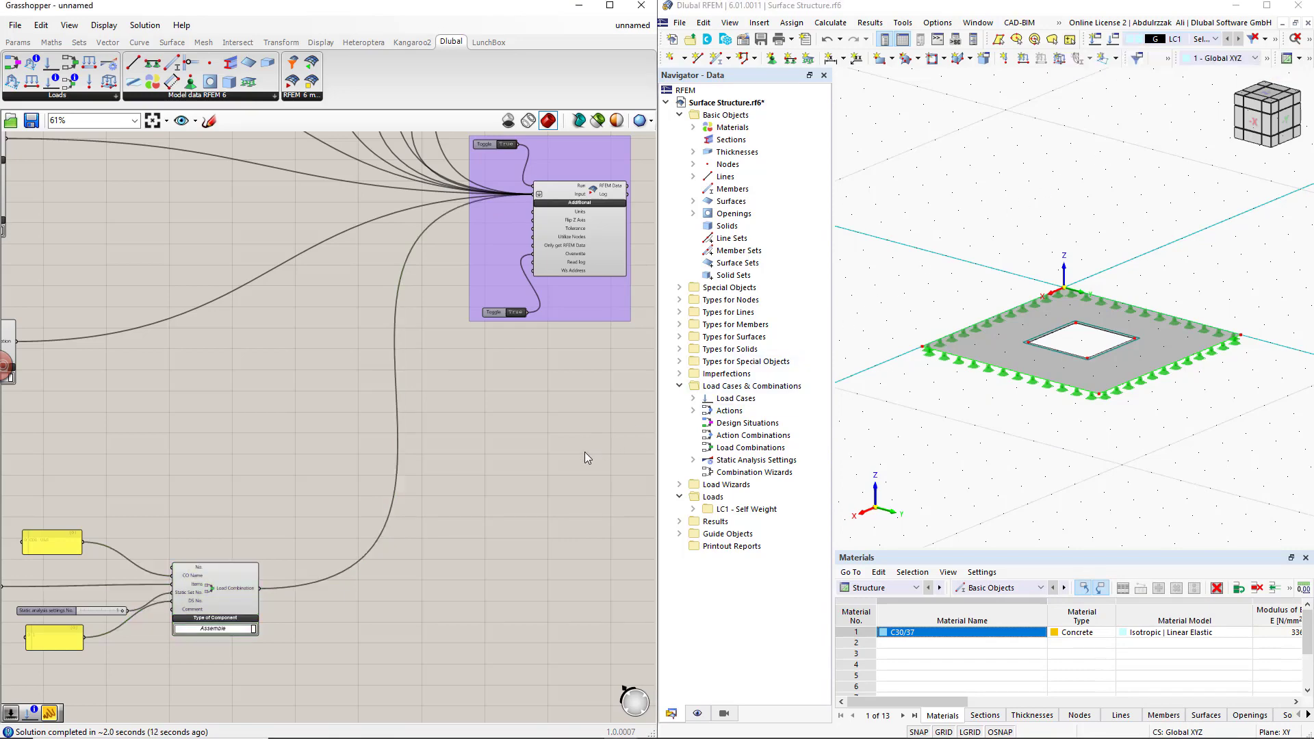
Step: Move the export component's group farther away from the input components to free up space on the Grasshopper canvas
{"action": "scroll", "coordinate": [584, 452], "scroll_direction": "down", "scroll_amount": 2}
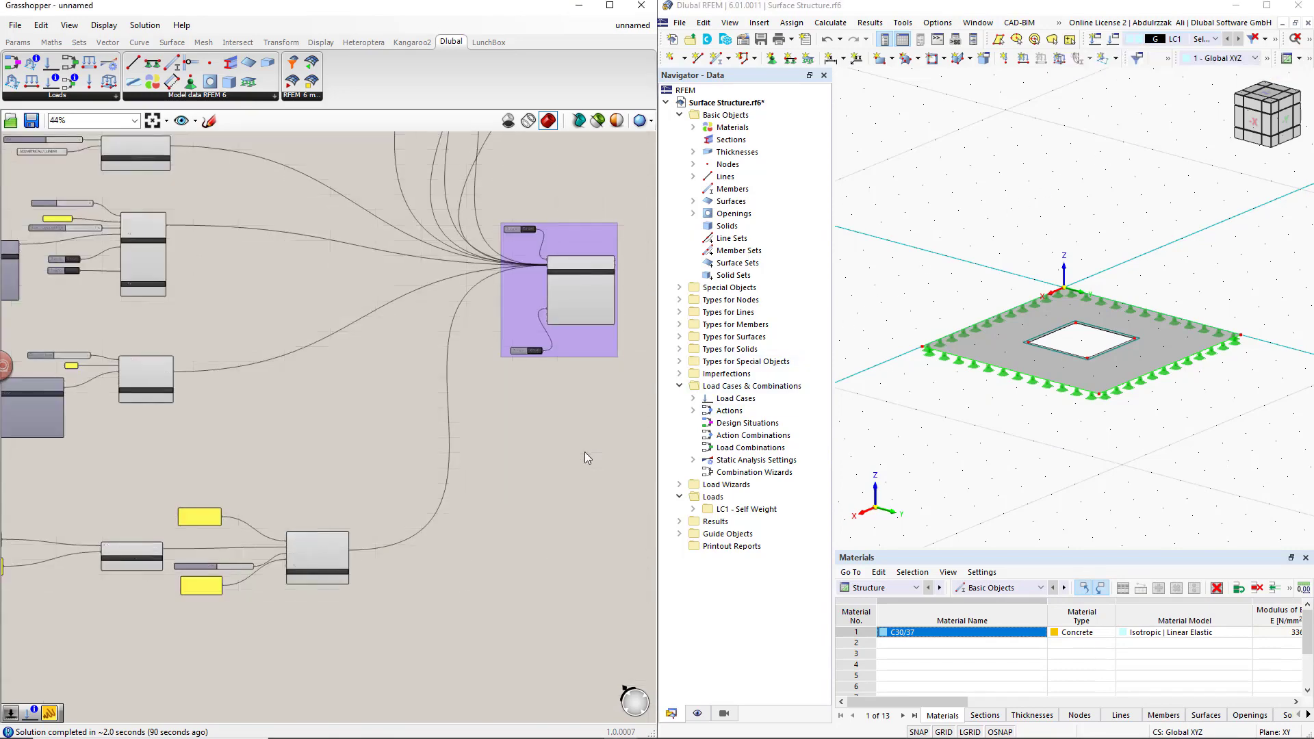
{"action": "right_click_drag", "start_coordinate": [585, 452], "coordinate": [453, 452]}
{"action": "left_click_drag", "start_coordinate": [382, 312], "coordinate": [549, 379]}
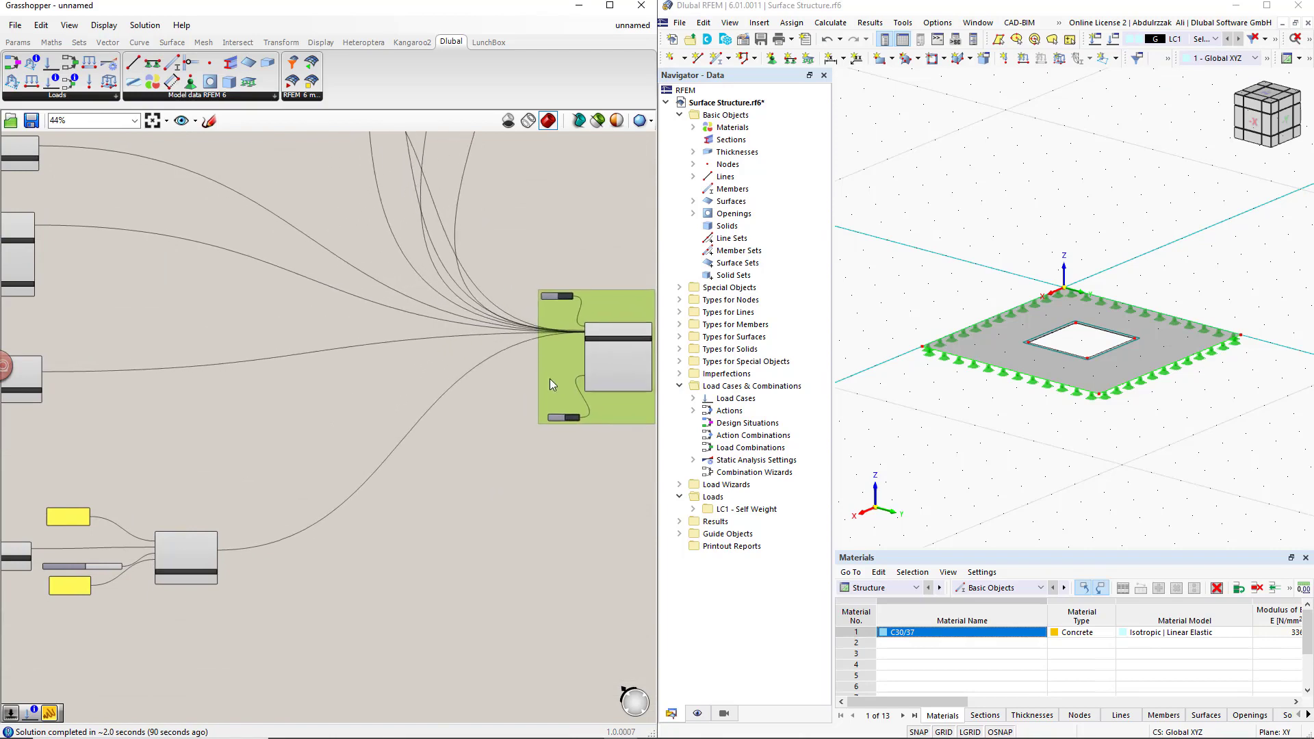
{"action": "scroll", "coordinate": [558, 368], "scroll_direction": "up", "scroll_amount": 3}
{"action": "right_click_drag", "start_coordinate": [474, 448], "coordinate": [341, 358]}
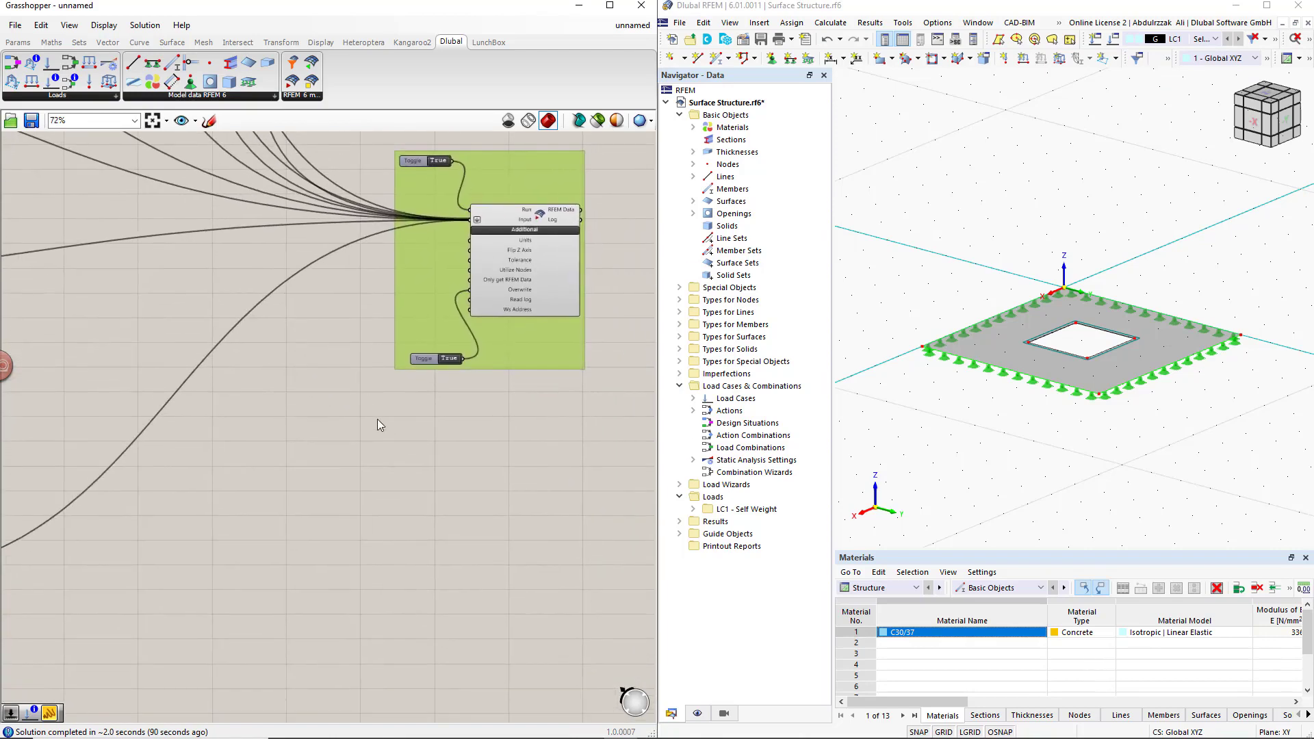
{"action": "right_click_drag", "start_coordinate": [382, 432], "coordinate": [419, 465]}
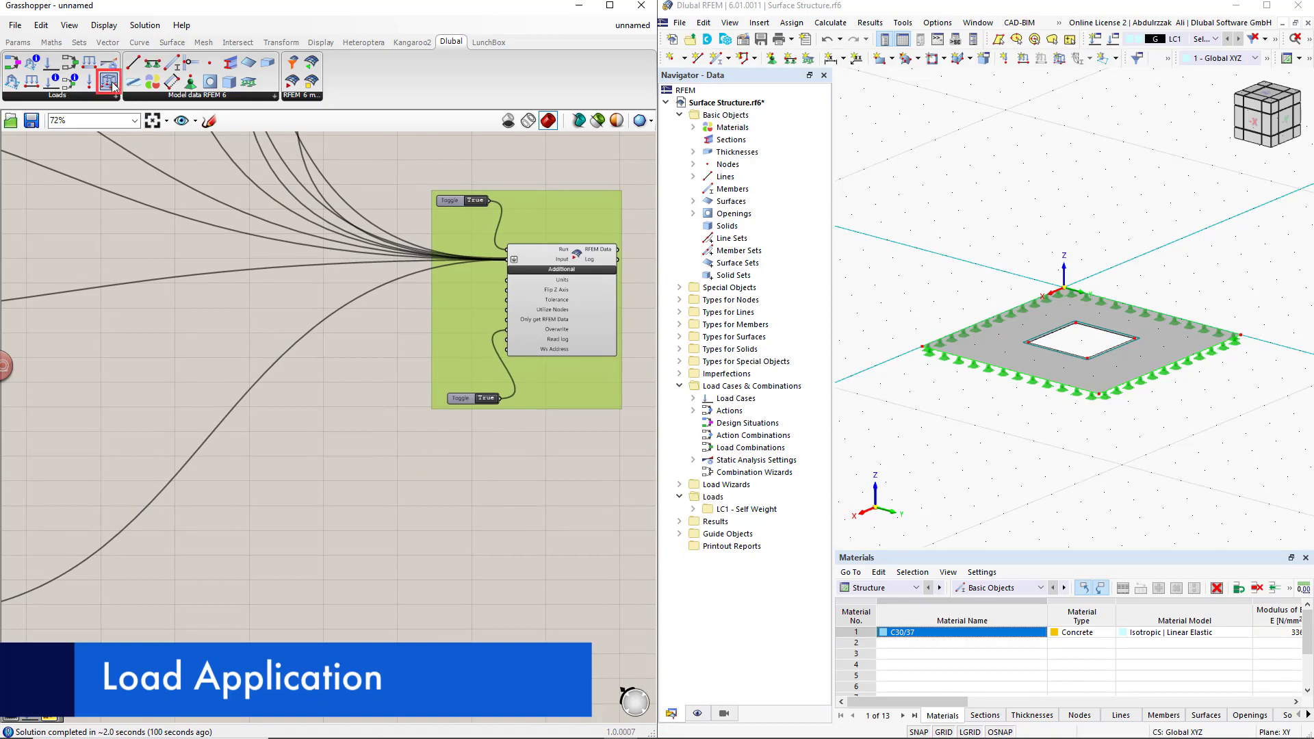
Step: Place a Surface Load component below the export group and position it in the free canvas area
{"action": "left_click_drag", "start_coordinate": [112, 85], "coordinate": [329, 472]}
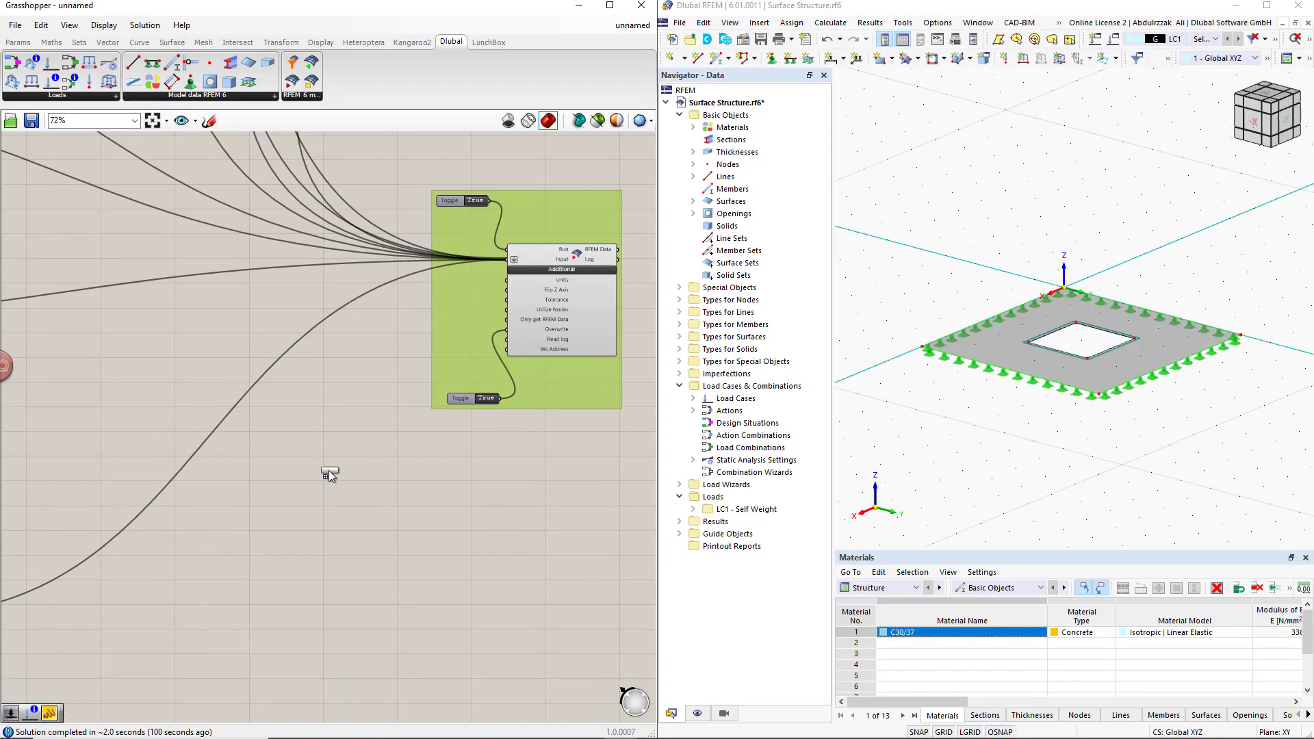
{"action": "left_click_drag", "start_coordinate": [326, 531], "coordinate": [326, 532]}
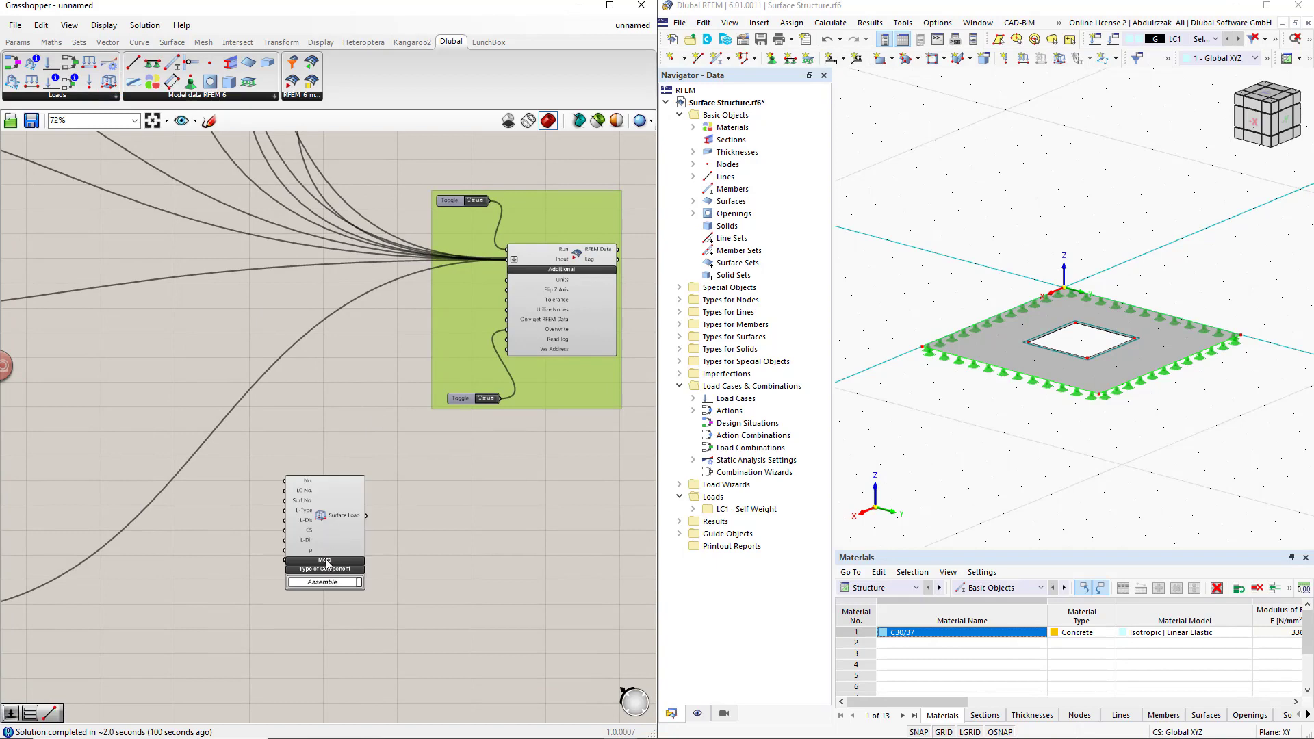
{"action": "right_click_drag", "start_coordinate": [351, 639], "coordinate": [426, 543]}
{"action": "left_click_drag", "start_coordinate": [396, 433], "coordinate": [413, 506]}
{"action": "left_click", "coordinate": [329, 520]}
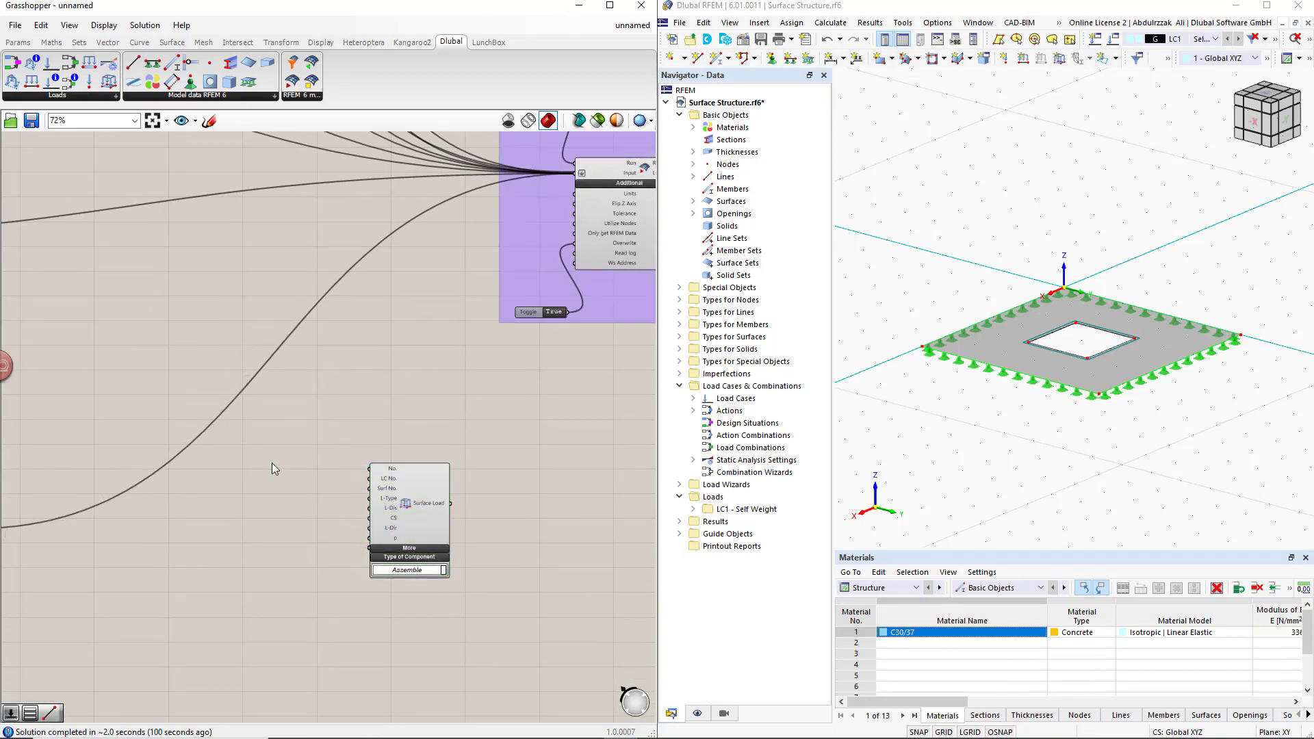
Step: Add a number slider set to 1, connect it to the Surface Load's LC No. input, and position it beside the component
{"action": "double_click", "coordinate": [273, 463]}
{"action": "type", "text": "slider"}
{"action": "key", "text": "Return"}
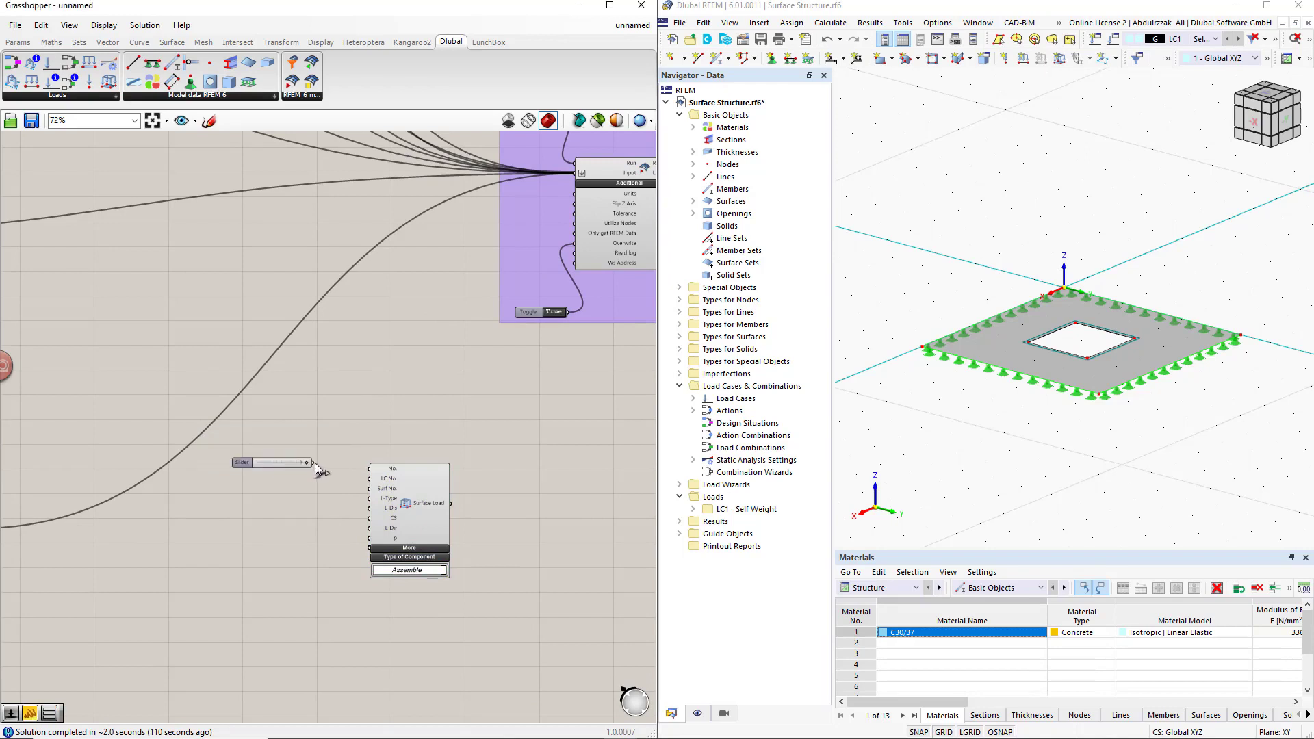
{"action": "left_click_drag", "start_coordinate": [313, 463], "coordinate": [366, 485]}
{"action": "left_click_drag", "start_coordinate": [258, 461], "coordinate": [253, 469]}
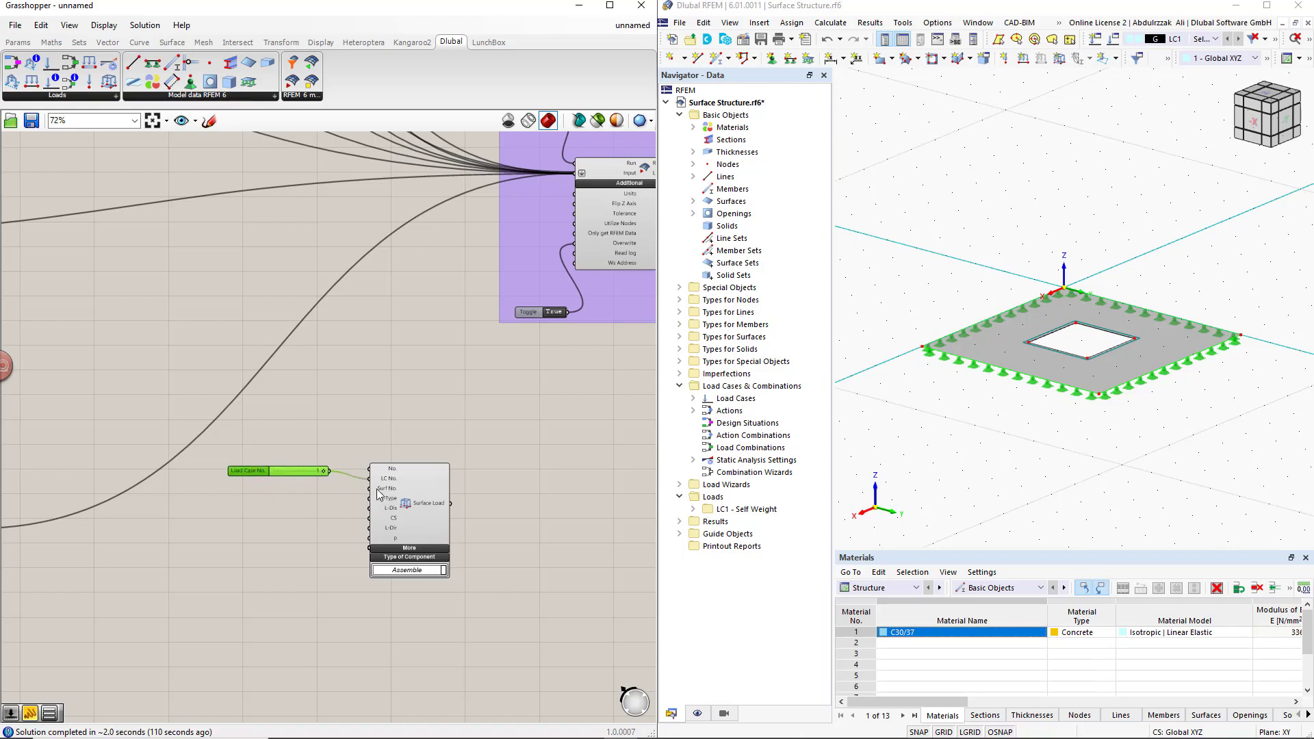
Step: Add a number slider set to 1 below the load case slider and connect it to the Surface Load's Surf No. input
{"action": "double_click", "coordinate": [278, 492]}
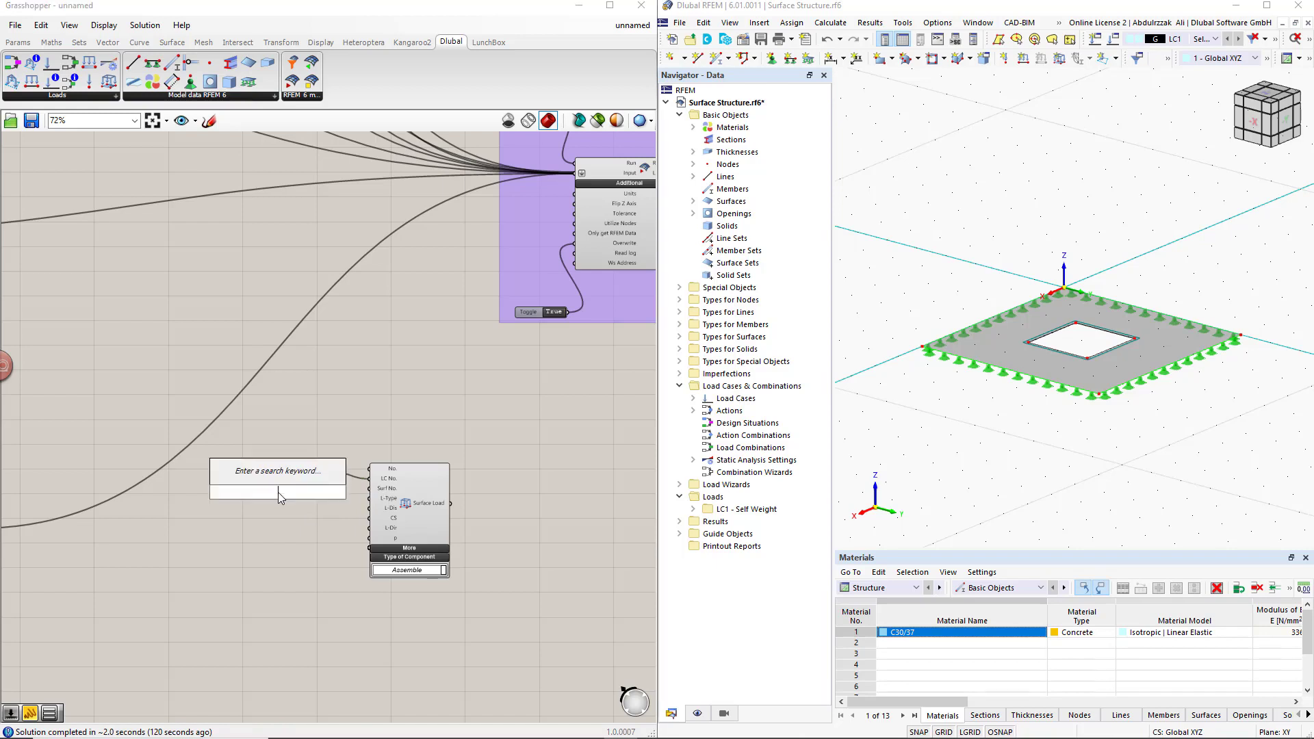
{"action": "type", "text": "1"}
{"action": "key", "text": "Return"}
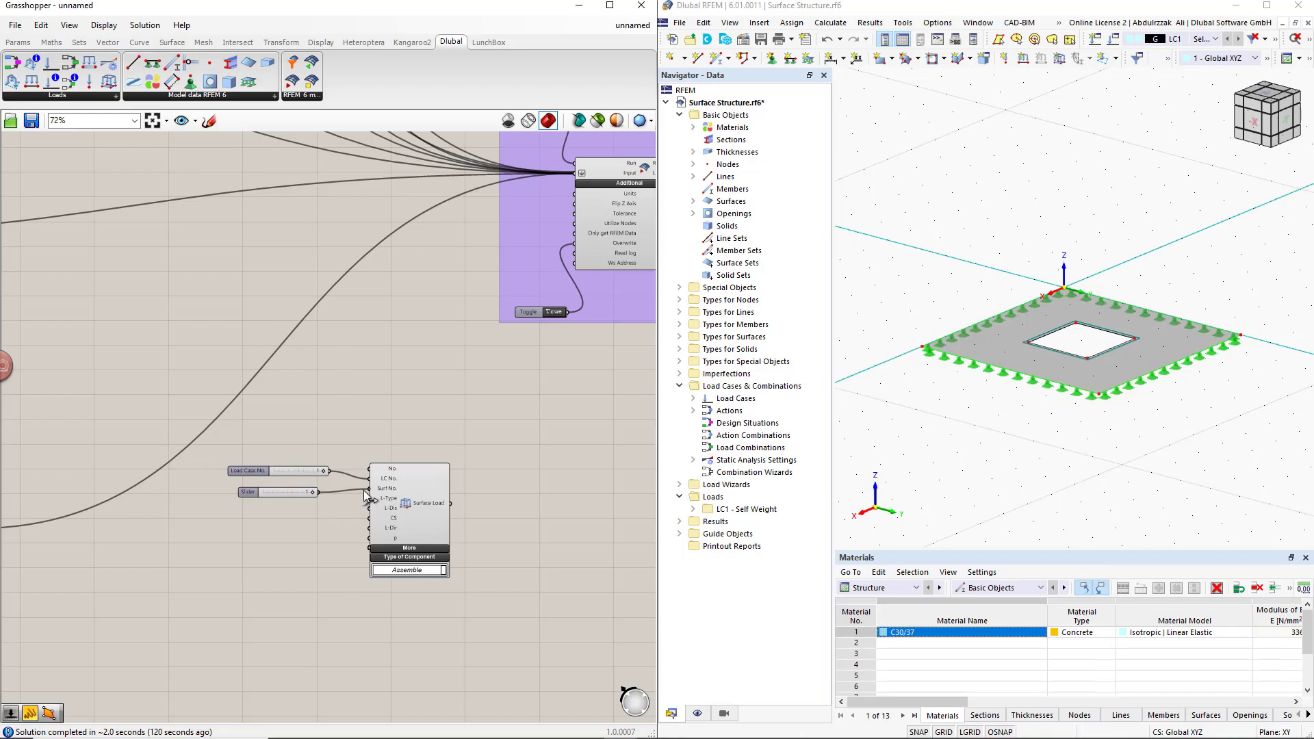
{"action": "left_click_drag", "start_coordinate": [364, 490], "coordinate": [364, 490]}
Step: Add a Value List, connect it to the Surface Load's L-Type input, and position it below the surface number slider
{"action": "double_click", "coordinate": [291, 528]}
{"action": "type", "text": "va"}
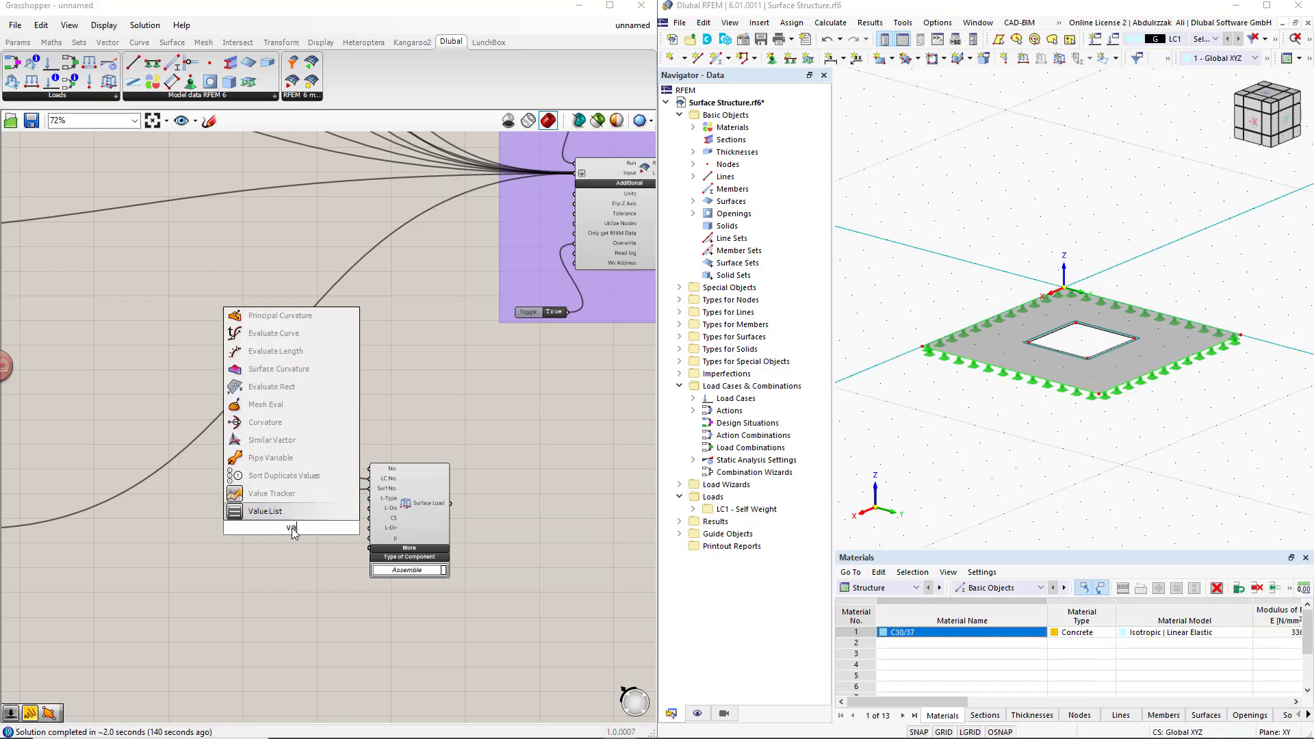
{"action": "type", "text": "lue"}
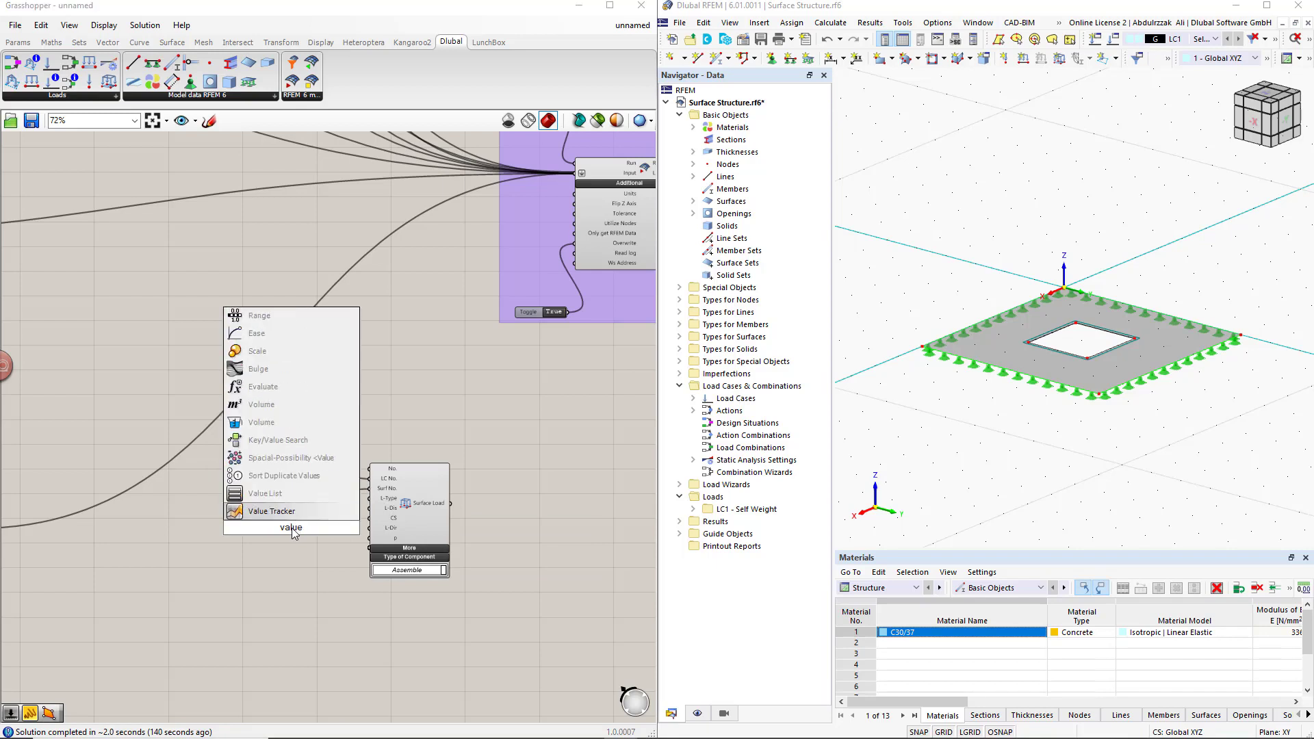
{"action": "left_click", "coordinate": [273, 494]}
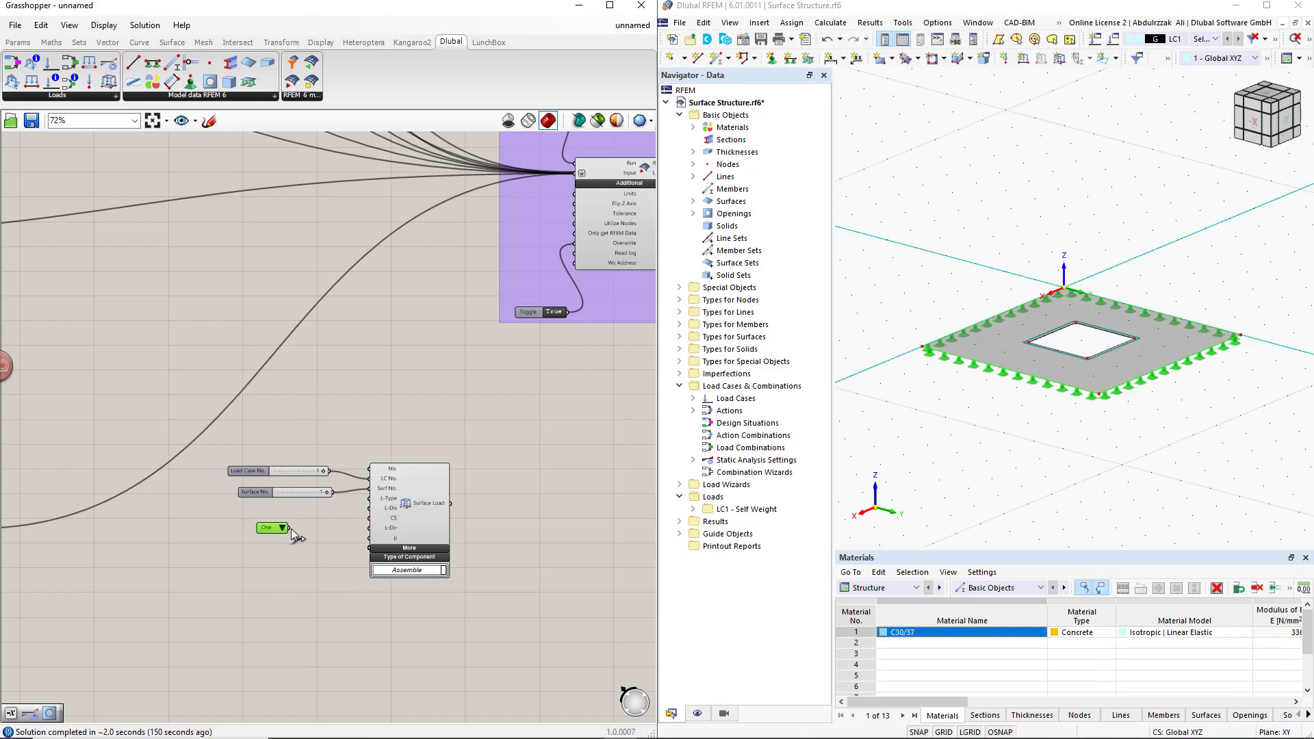
{"action": "left_click_drag", "start_coordinate": [288, 528], "coordinate": [369, 498]}
{"action": "left_click_drag", "start_coordinate": [308, 532], "coordinate": [247, 525]}
Step: Stack the value lists for the Surface Load's L-Dis and L-Dir inputs below the load type list
{"action": "left_click_drag", "start_coordinate": [310, 556], "coordinate": [274, 540]}
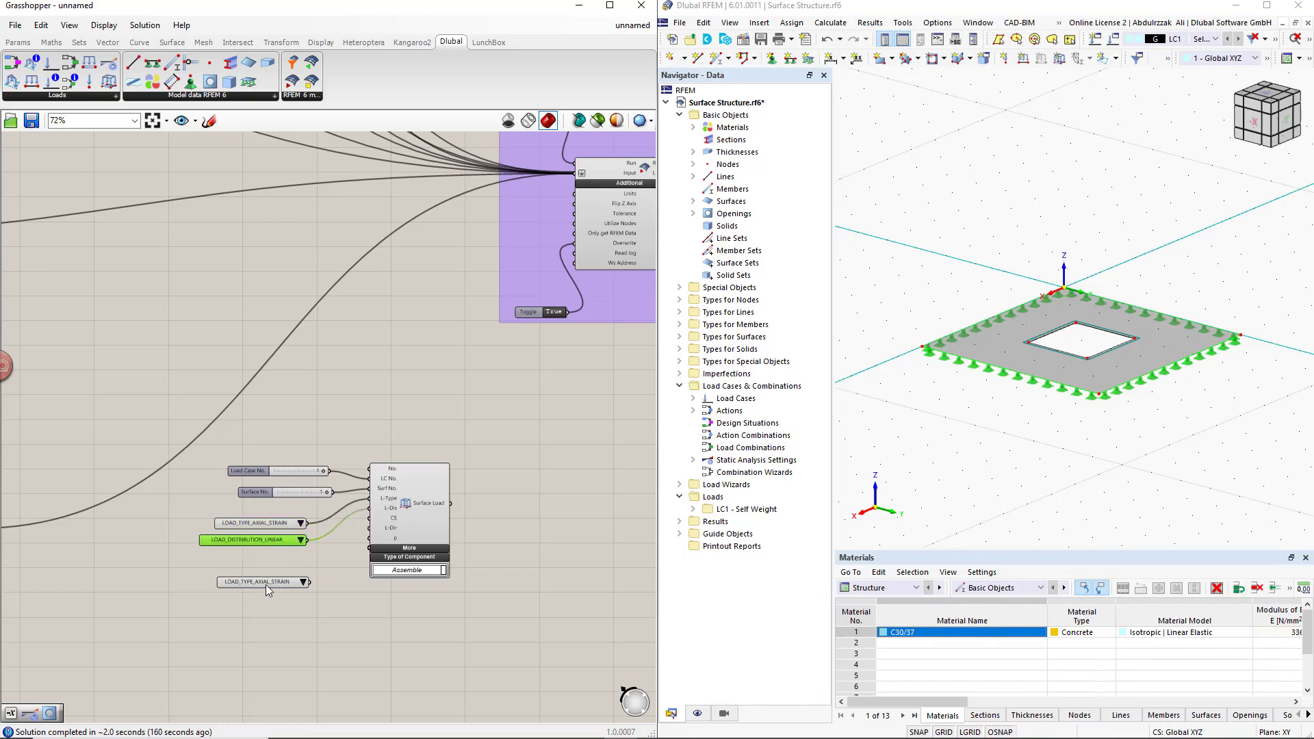
{"action": "left_click_drag", "start_coordinate": [265, 584], "coordinate": [275, 560]}
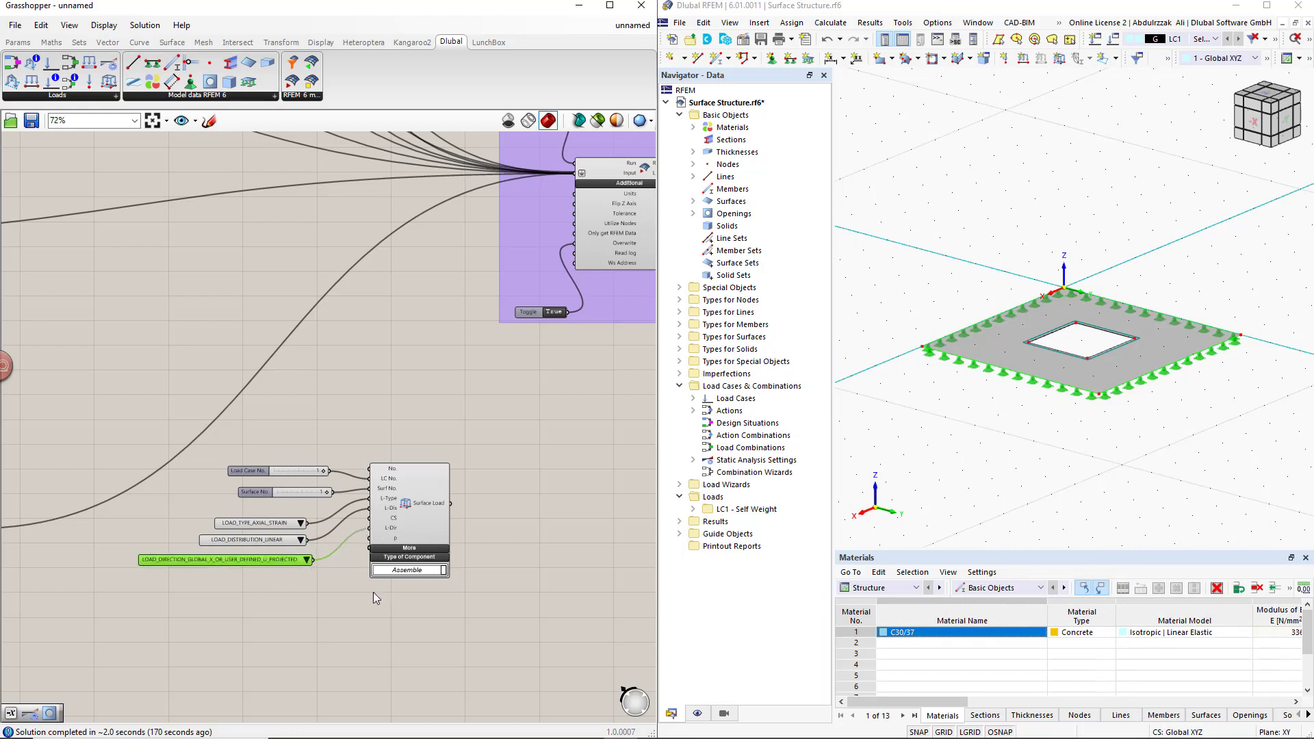
{"action": "left_click", "coordinate": [346, 569]}
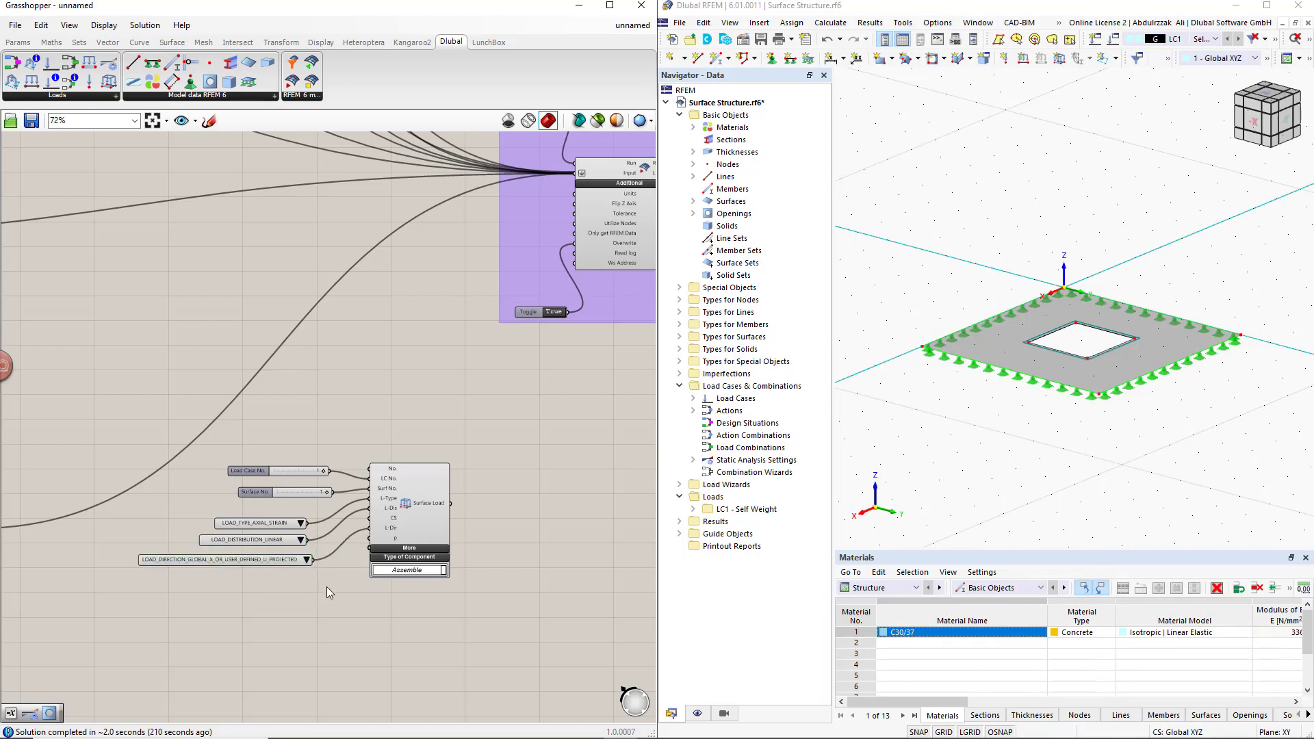
Step: Set the value lists to LOAD_TYPE_FORCE, LOAD_DISTRIBUTION_UNIFORM and LOAD_DIRECTION_GLOBAL_Z_OR_USER_DEFINED_W_TRUE
{"action": "scroll", "coordinate": [332, 583], "scroll_direction": "up", "scroll_amount": 2}
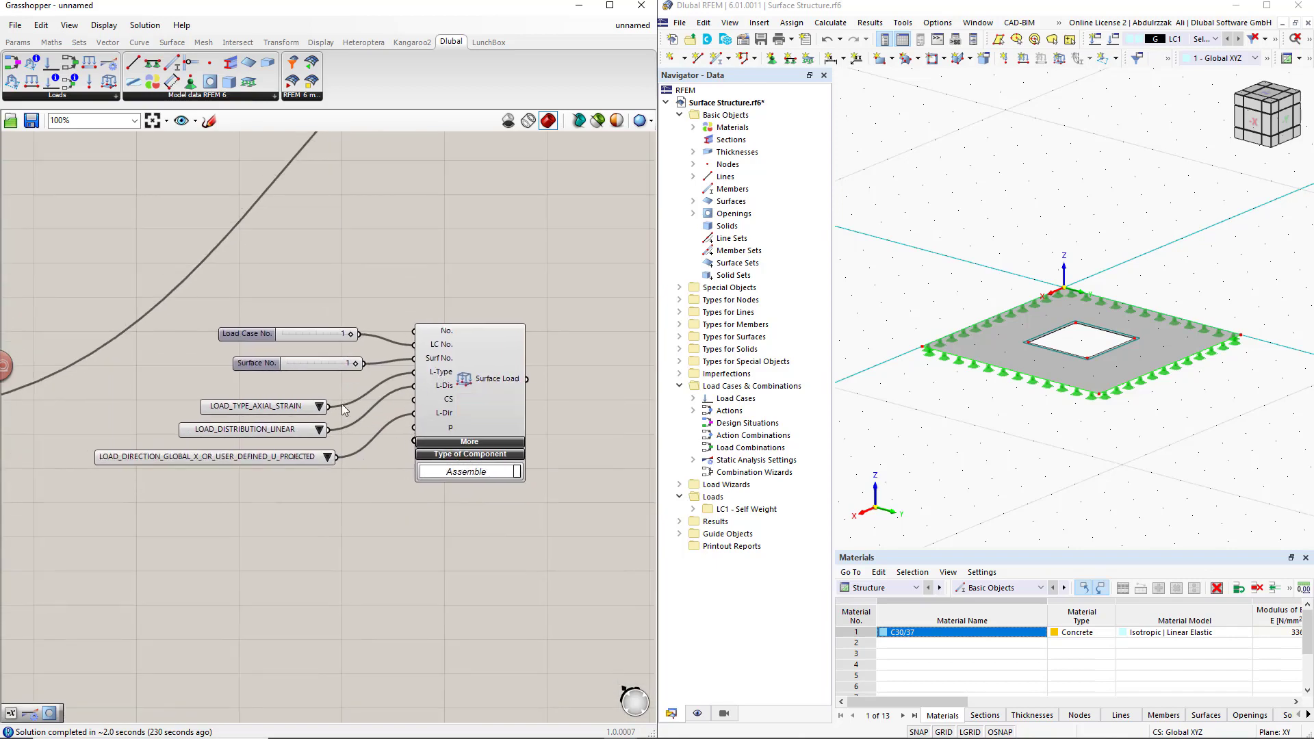
{"action": "left_click", "coordinate": [320, 407]}
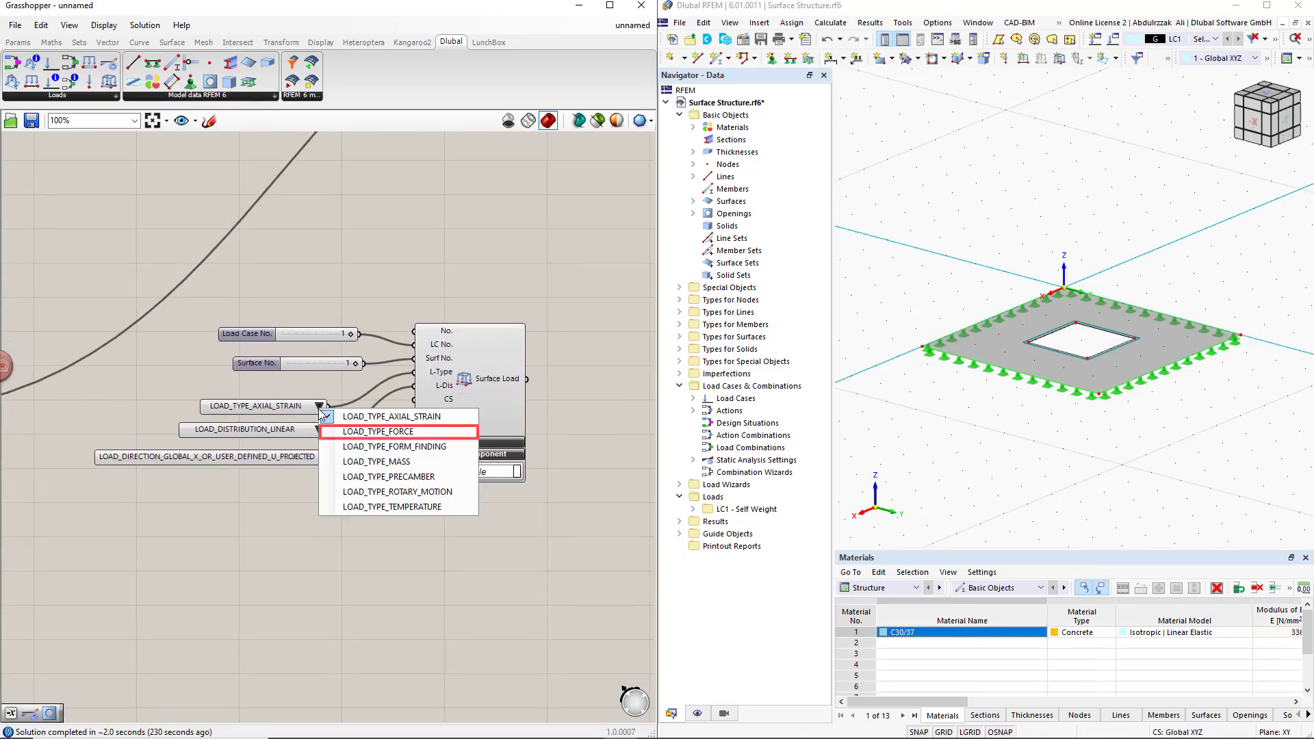
{"action": "left_click", "coordinate": [343, 432]}
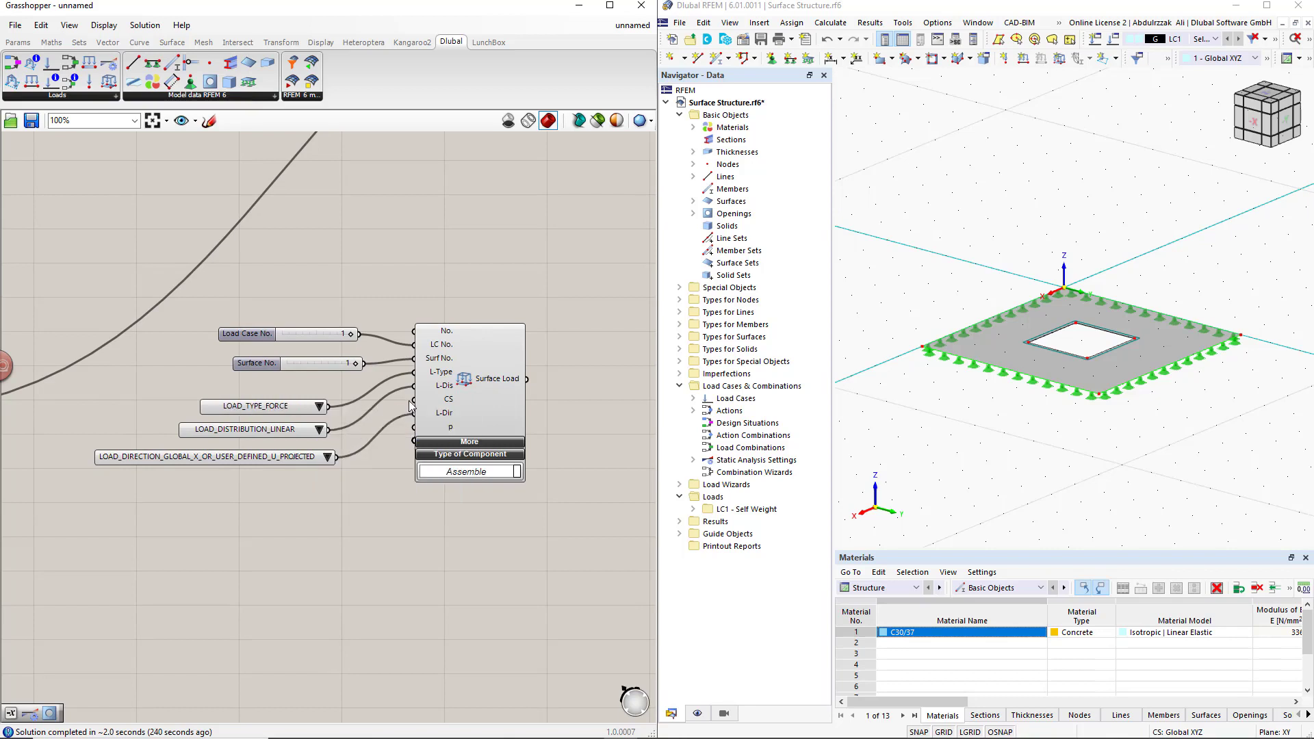
{"action": "left_click", "coordinate": [319, 431]}
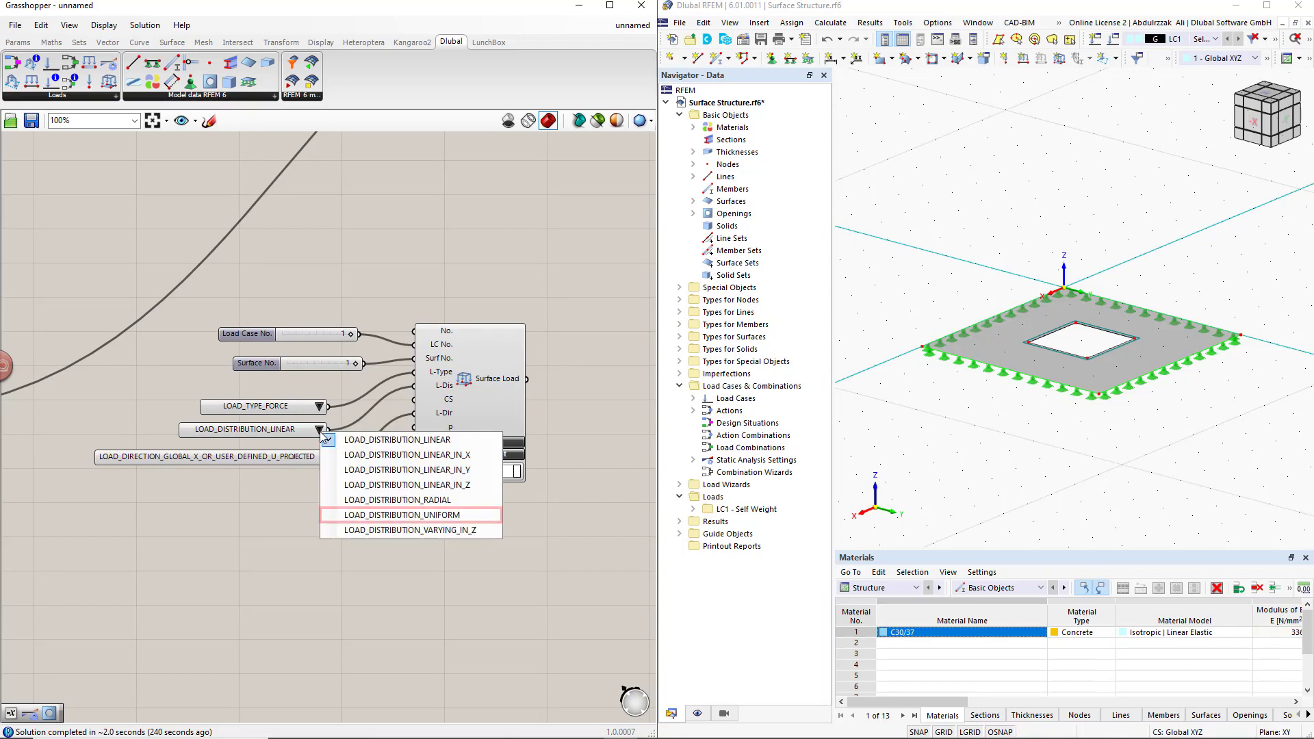
{"action": "left_click", "coordinate": [352, 517]}
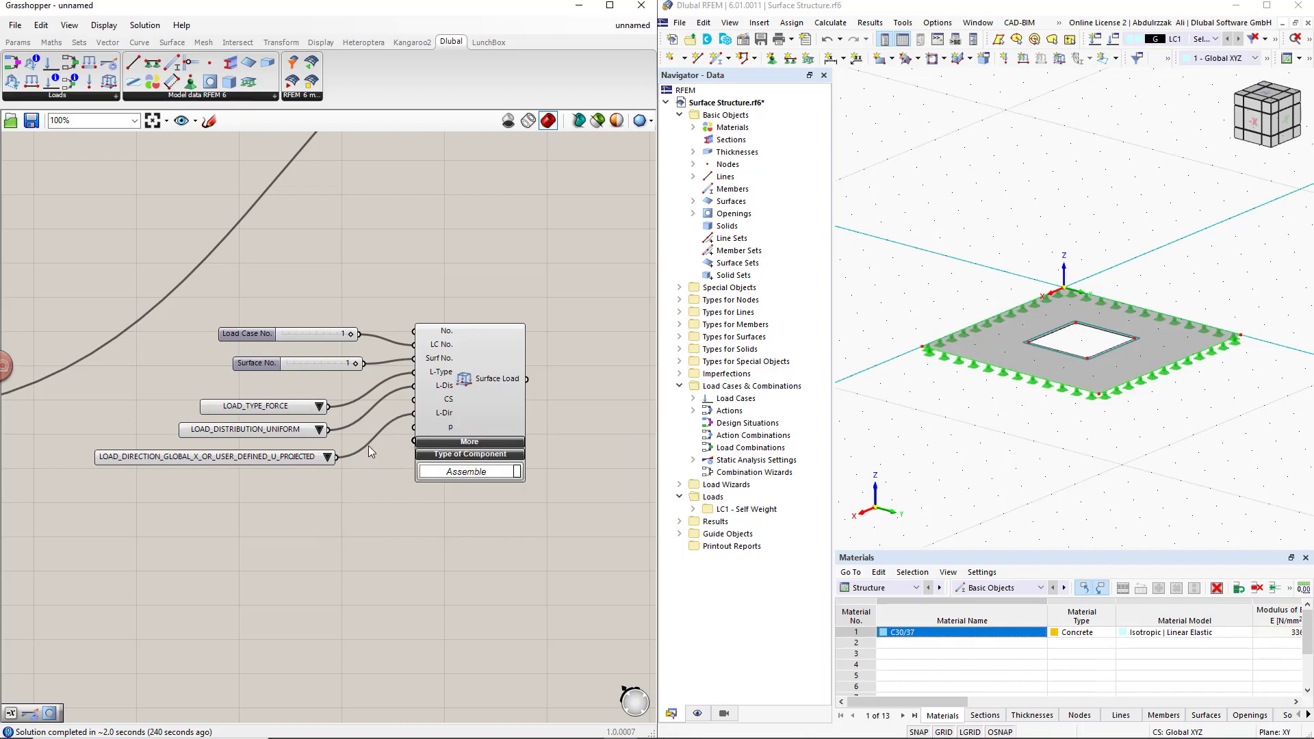
{"action": "left_click", "coordinate": [329, 457]}
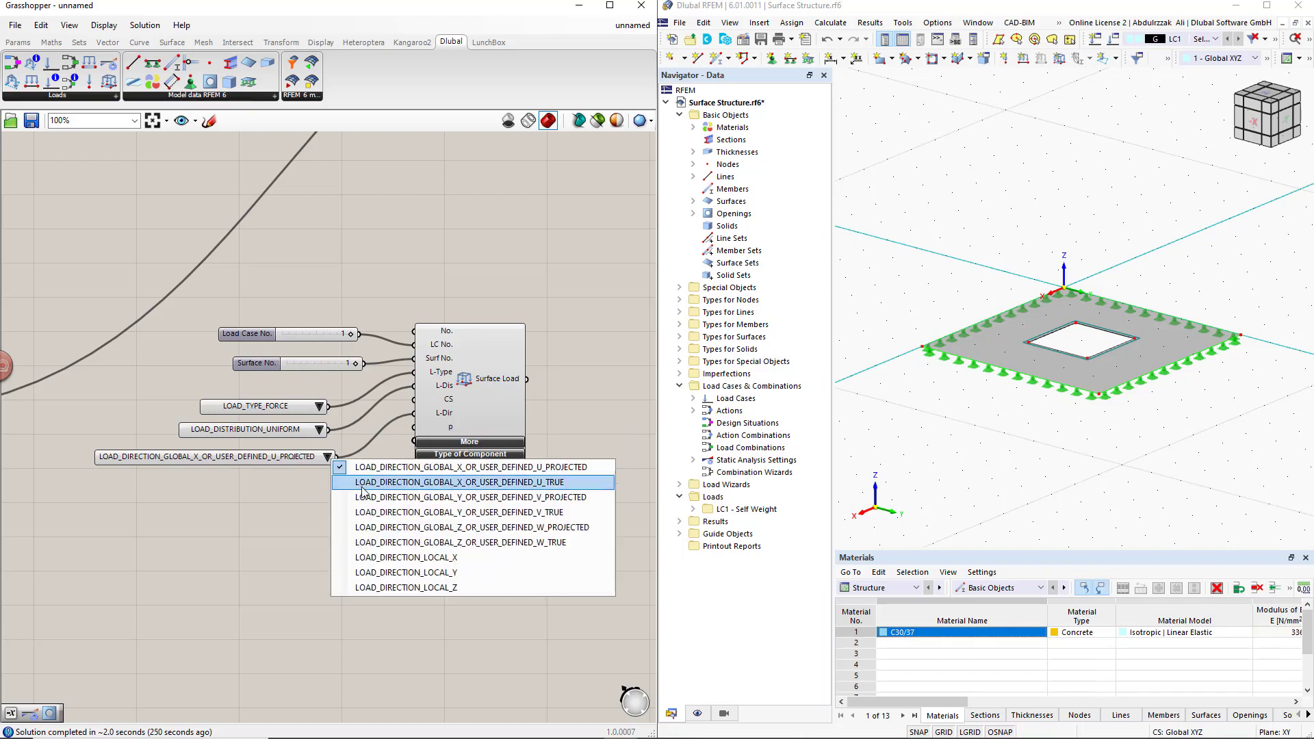
{"action": "left_click", "coordinate": [406, 543]}
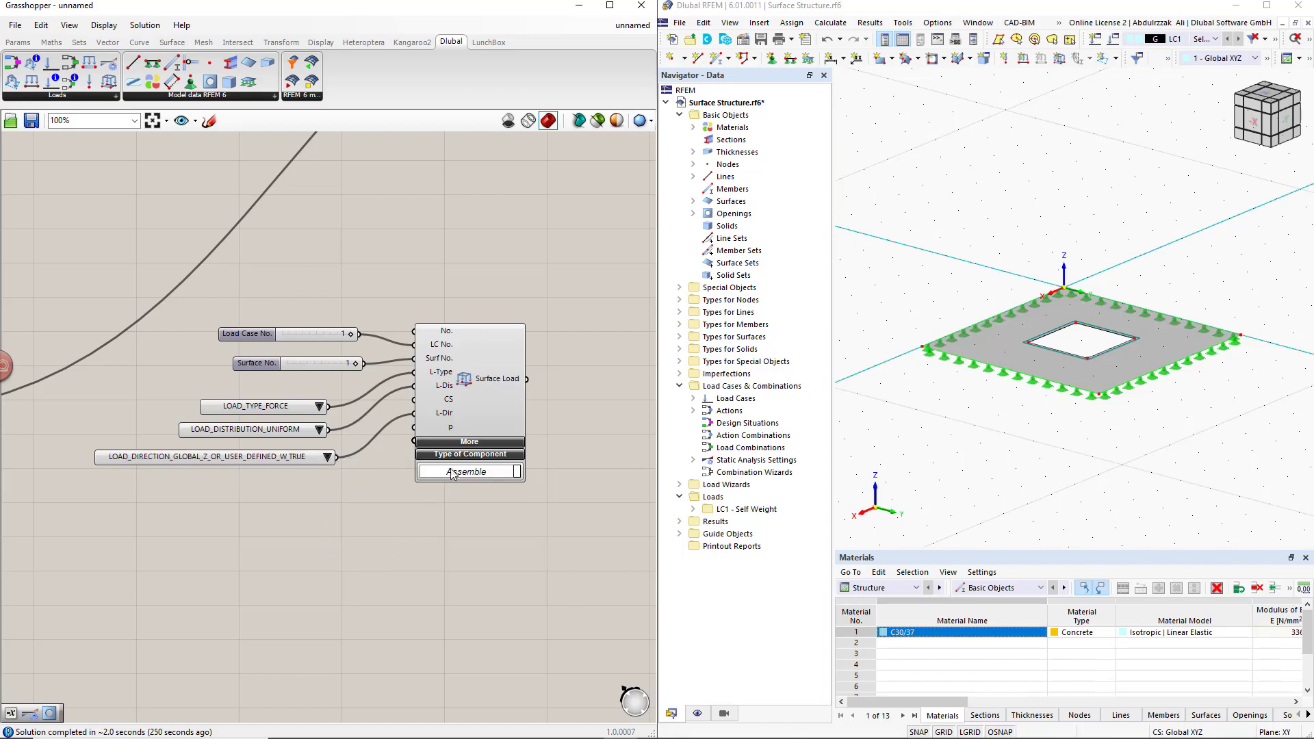
Step: Move the Surface Load component away from its inputs and connect a new number slider set to 10000 to its p input
{"action": "left_click_drag", "start_coordinate": [456, 410], "coordinate": [510, 429]}
{"action": "left_click", "coordinate": [430, 482]}
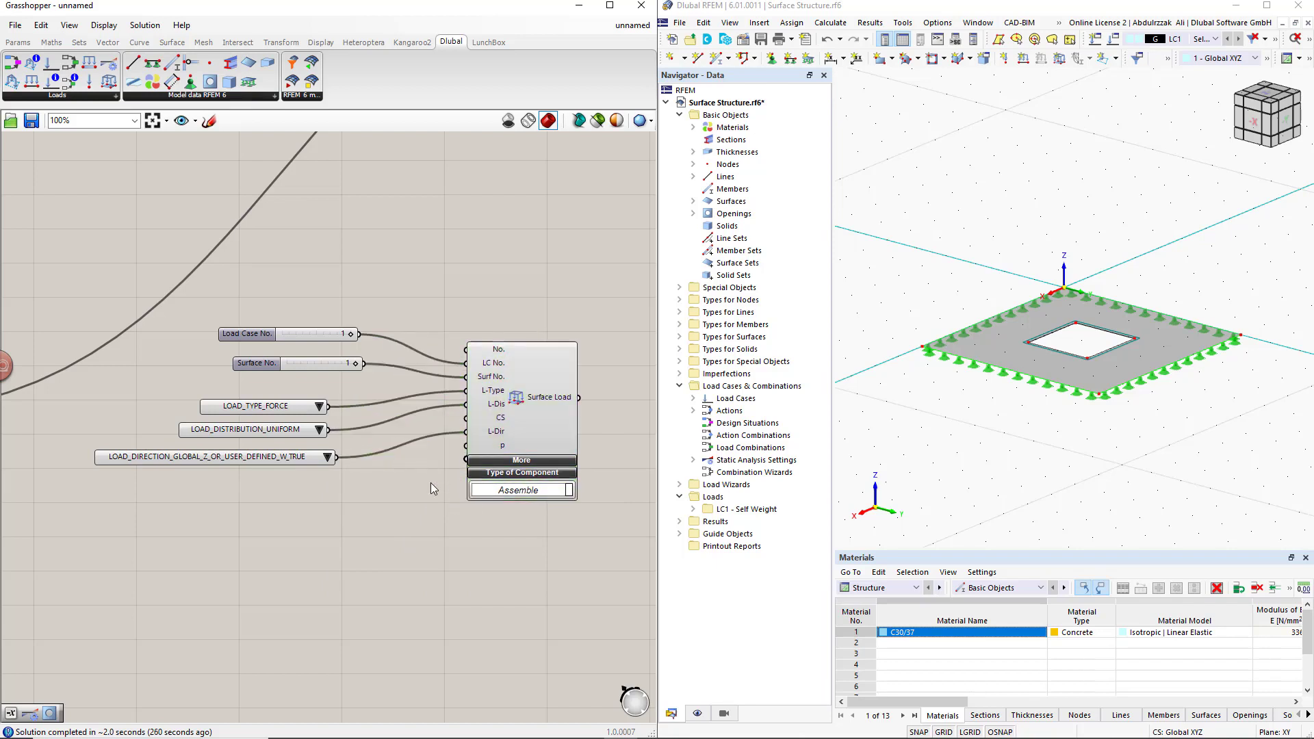
{"action": "double_click", "coordinate": [325, 501]}
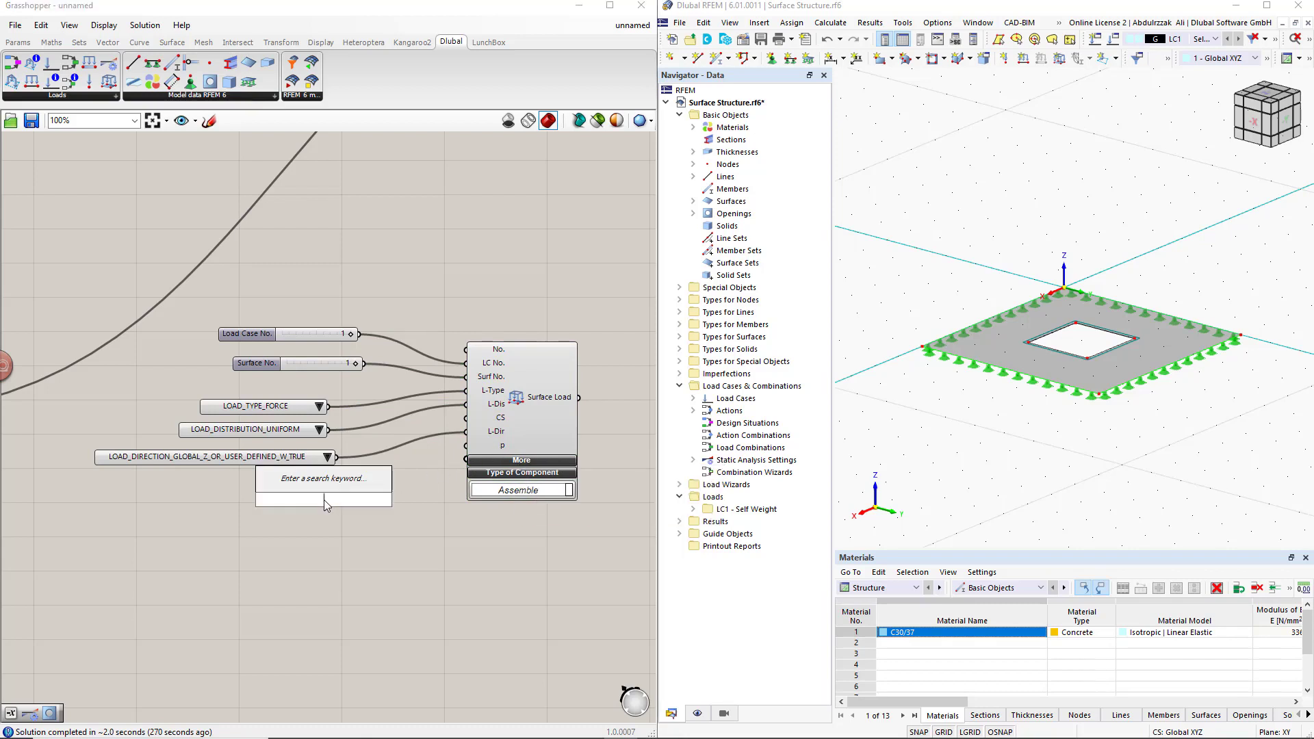
{"action": "type", "text": "1"}
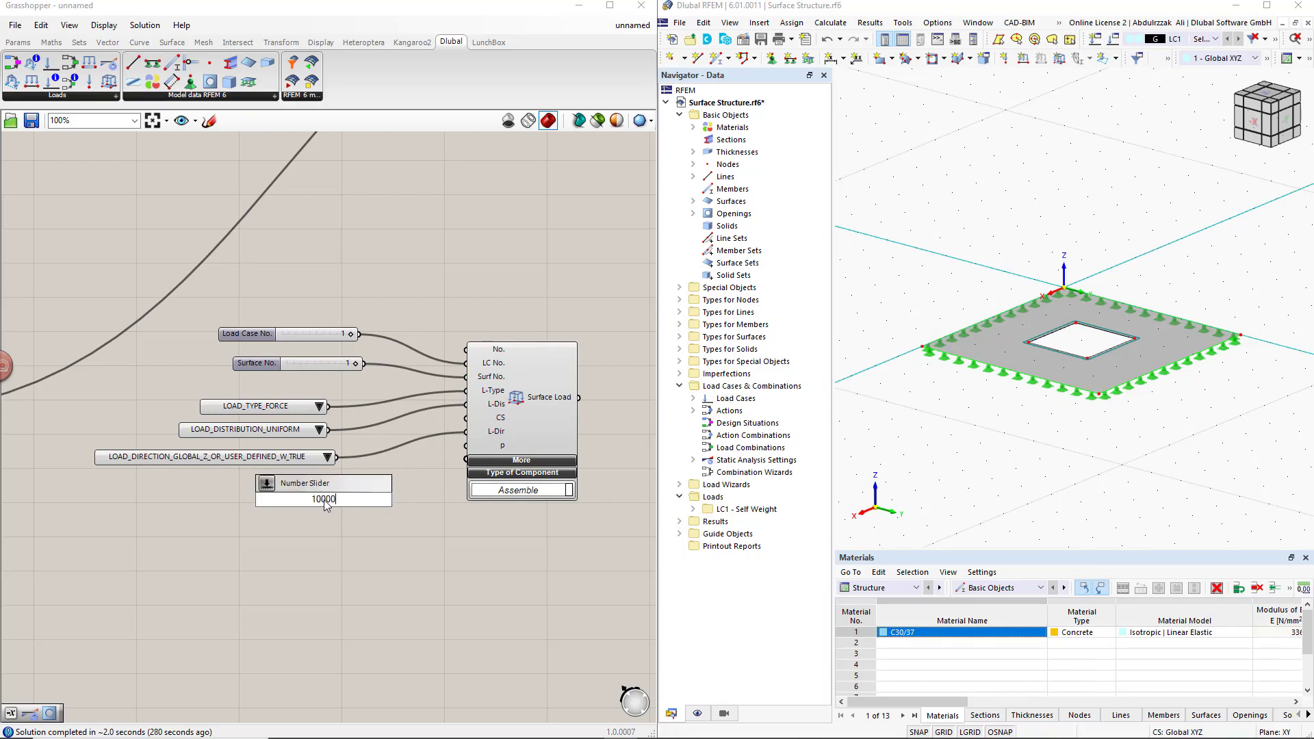
{"action": "type", "text": "0000"}
{"action": "key", "text": "Return"}
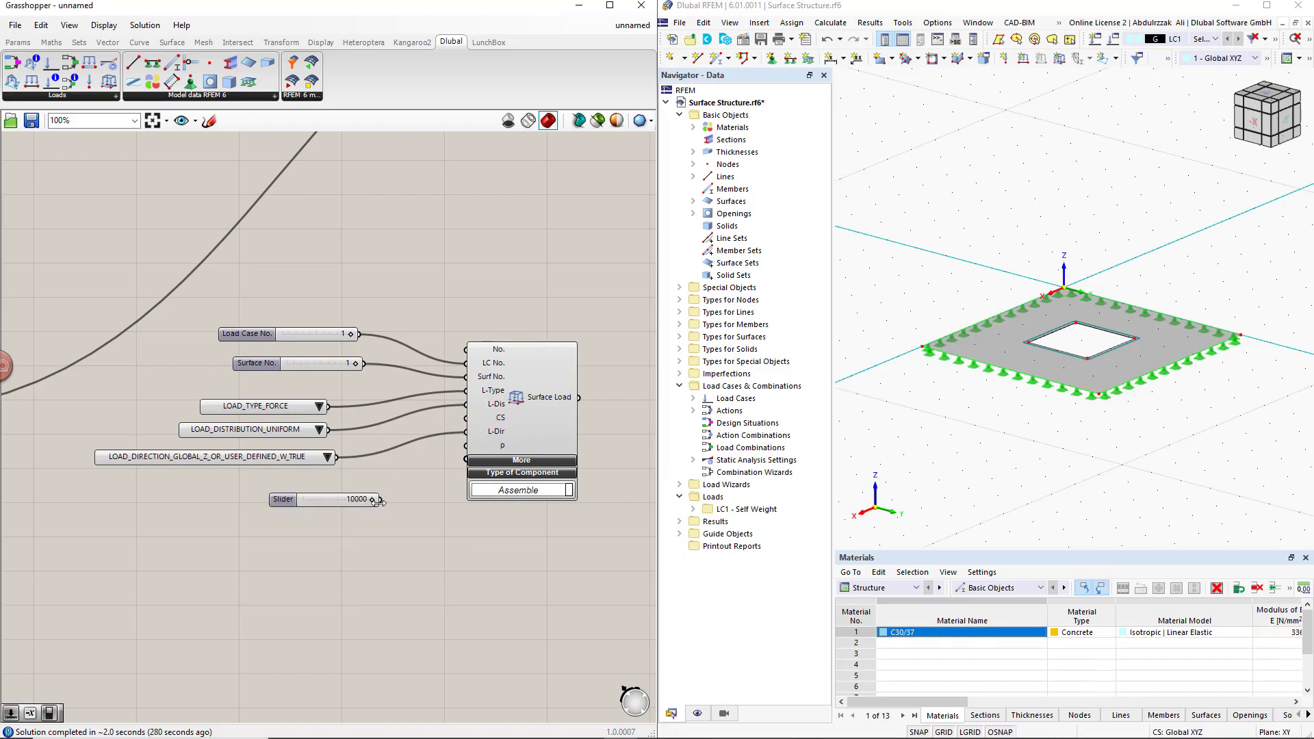
{"action": "left_click_drag", "start_coordinate": [380, 500], "coordinate": [465, 446]}
Step: Add the Surface Load output to the export component's Input alongside the existing connections, and dismiss the lock message in RFEM
{"action": "scroll", "coordinate": [464, 445], "scroll_direction": "down", "scroll_amount": 4}
{"action": "right_click_drag", "start_coordinate": [601, 424], "coordinate": [483, 499]}
{"action": "scroll", "coordinate": [483, 498], "scroll_direction": "up", "scroll_amount": 1}
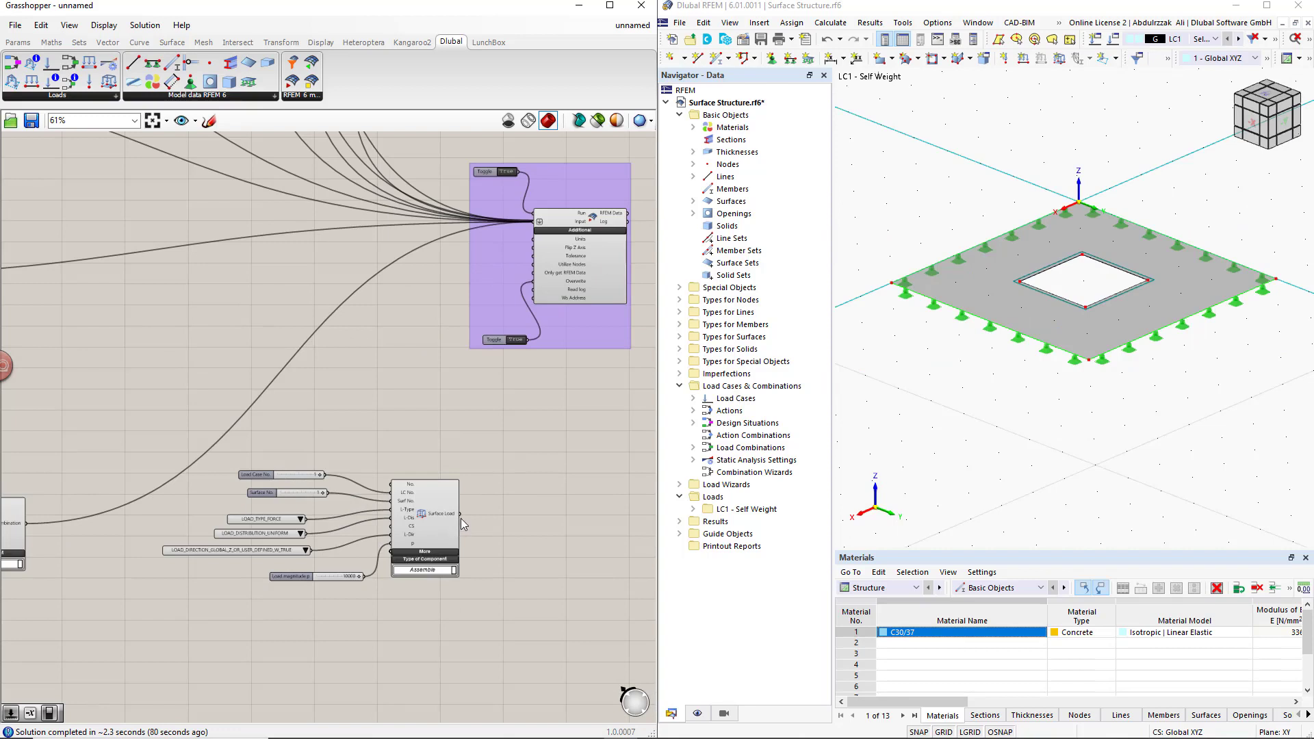
{"action": "left_click_drag", "start_coordinate": [460, 514], "coordinate": [535, 232], "text": "shift"}
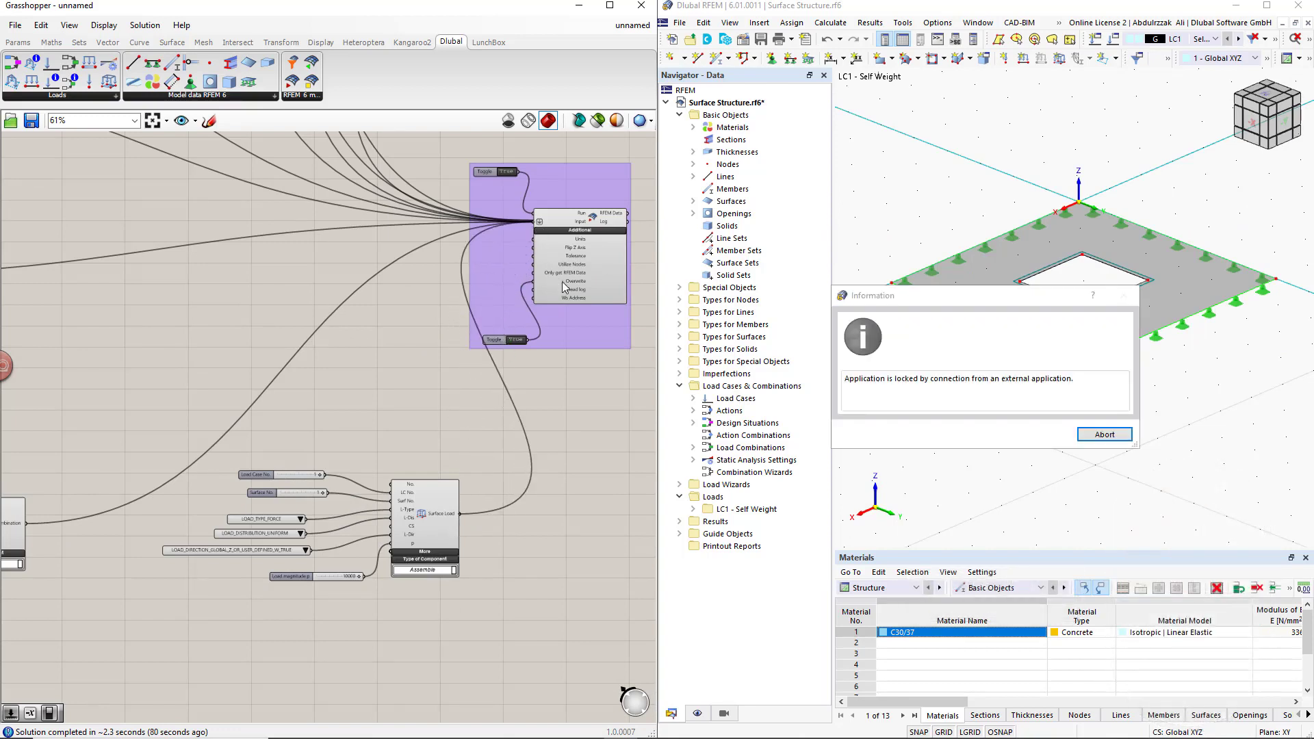
{"action": "left_click", "coordinate": [1095, 437]}
{"action": "left_click", "coordinate": [1095, 441]}
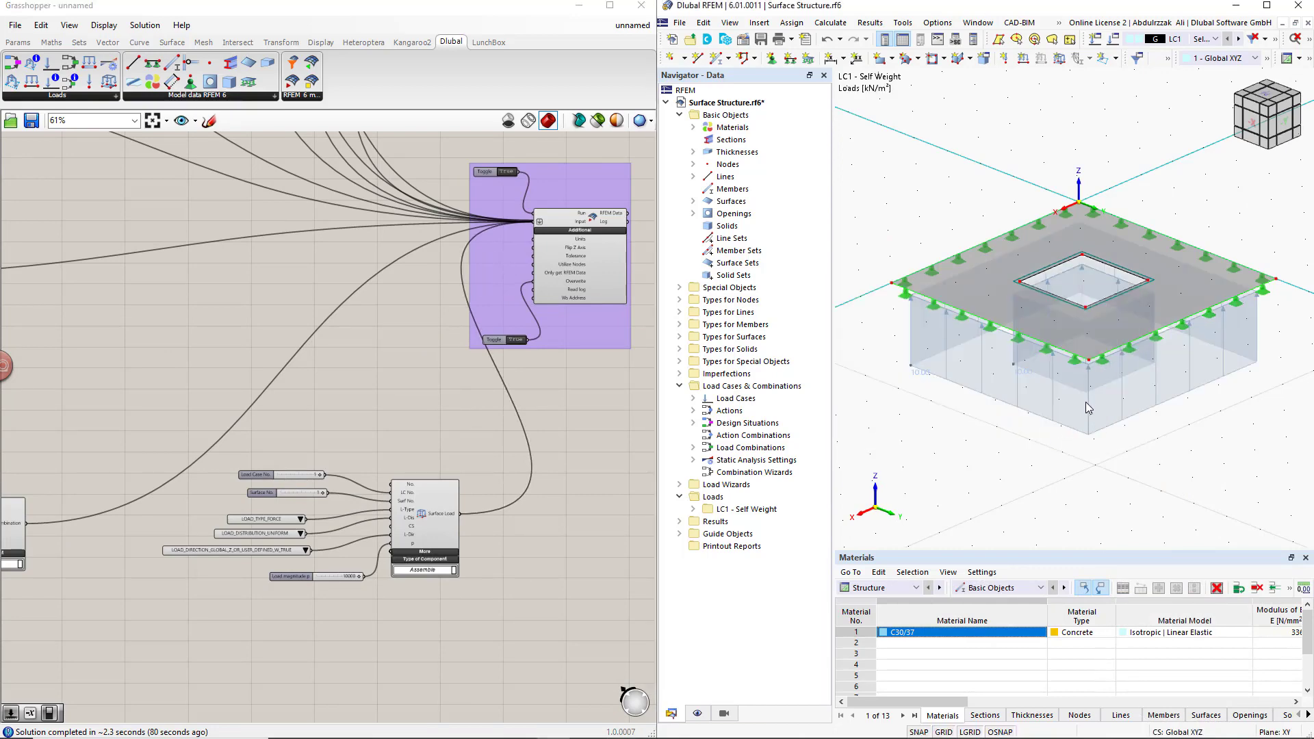
Step: Reverse the load direction by applying the expression -x to the Surface Load's p input, and abort the connection lock in RFEM
{"action": "scroll", "coordinate": [412, 564], "scroll_direction": "up", "scroll_amount": 3}
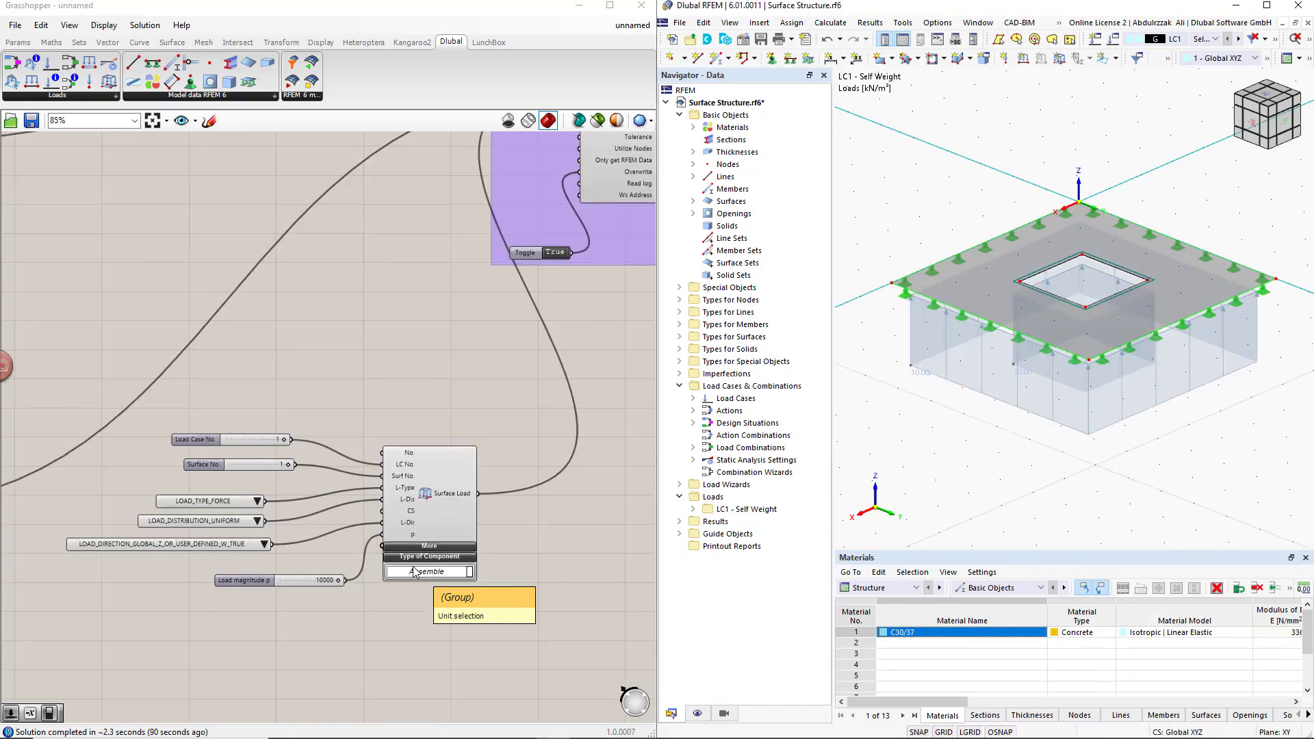
{"action": "right_click", "coordinate": [412, 544]}
{"action": "mouse_move", "coordinate": [479, 611]}
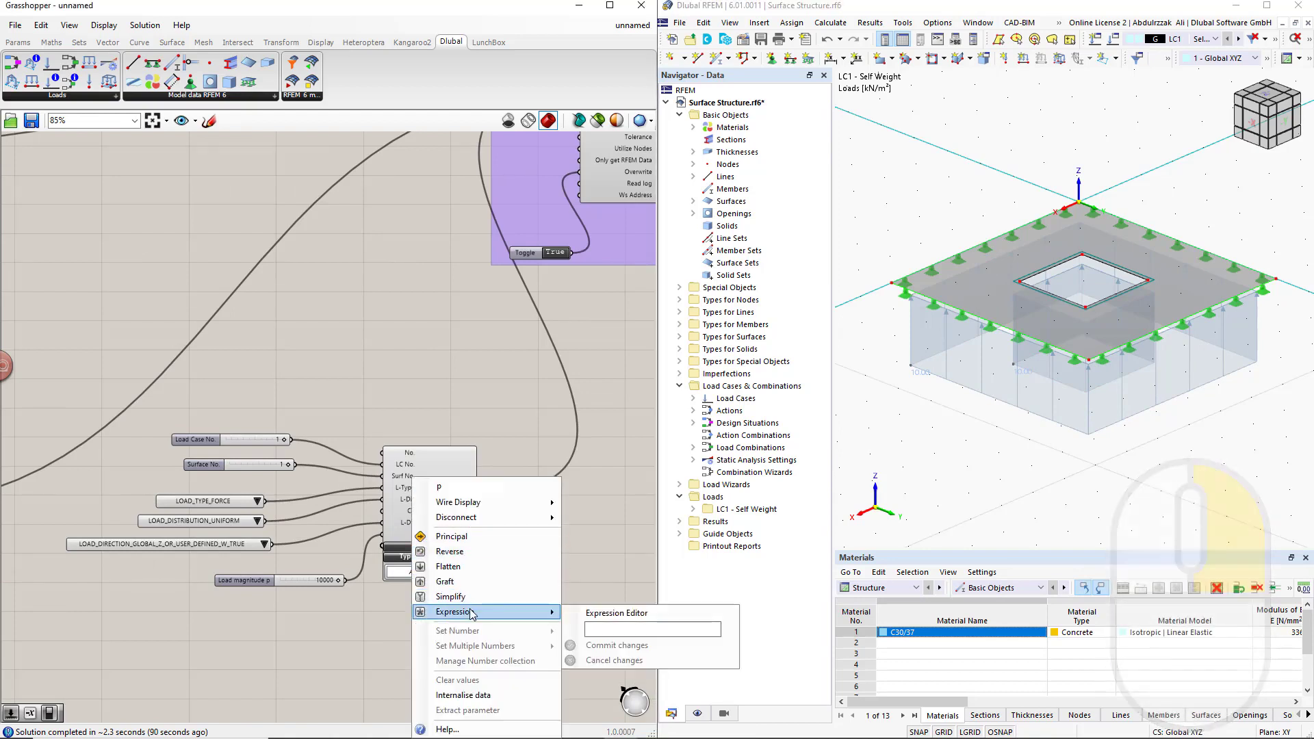
{"action": "left_click", "coordinate": [614, 630]}
{"action": "type", "text": "-x"}
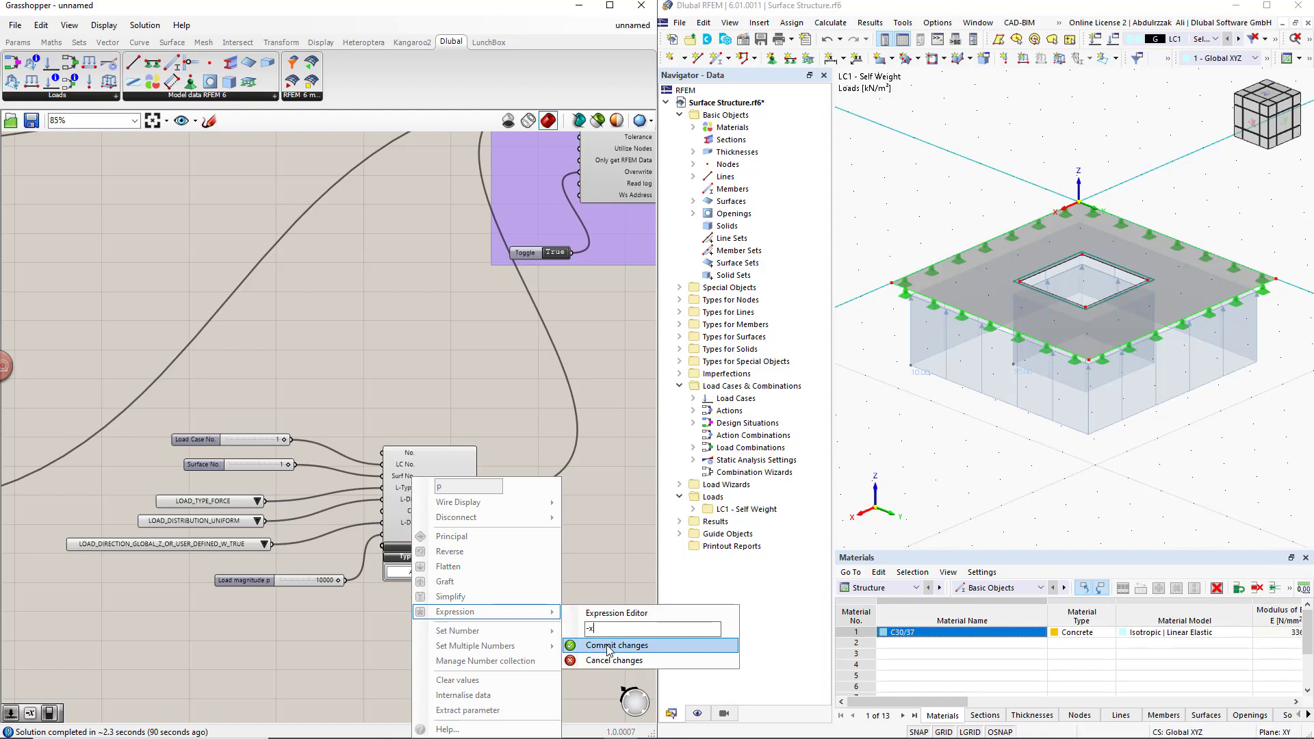
{"action": "left_click", "coordinate": [607, 645]}
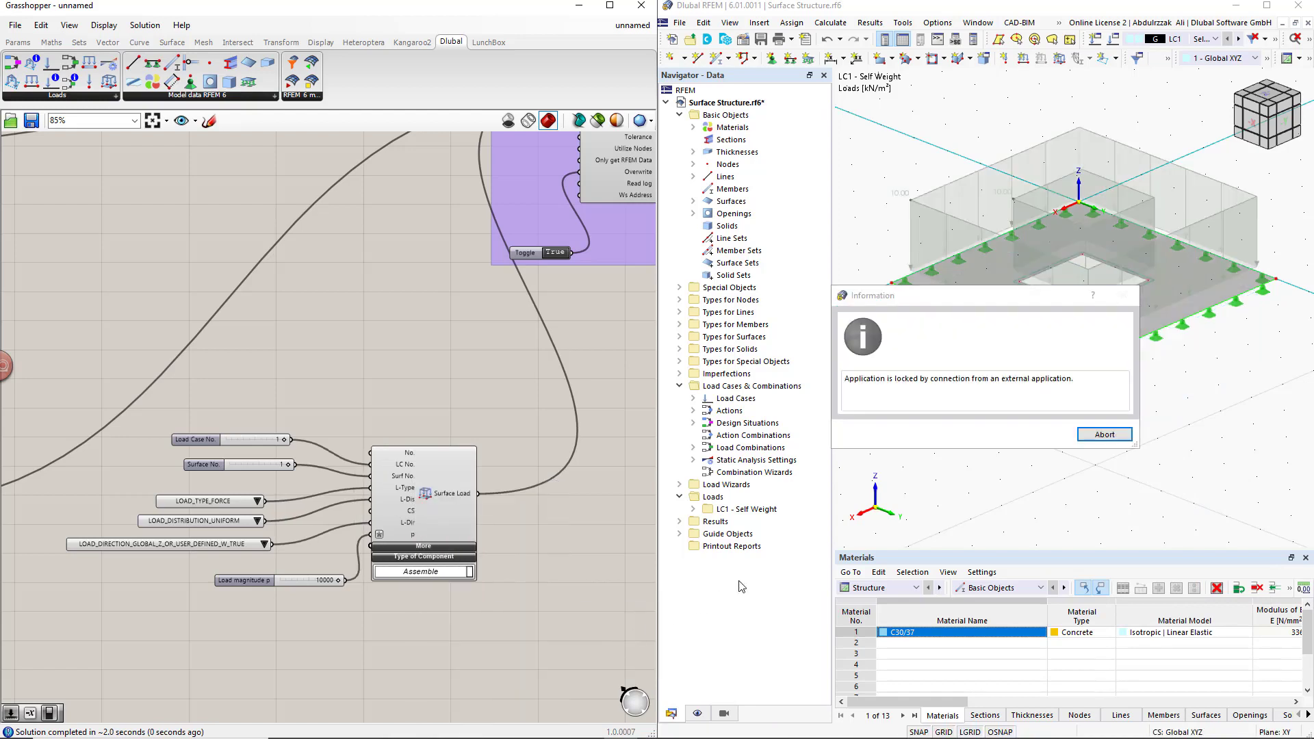
{"action": "left_click", "coordinate": [1095, 437]}
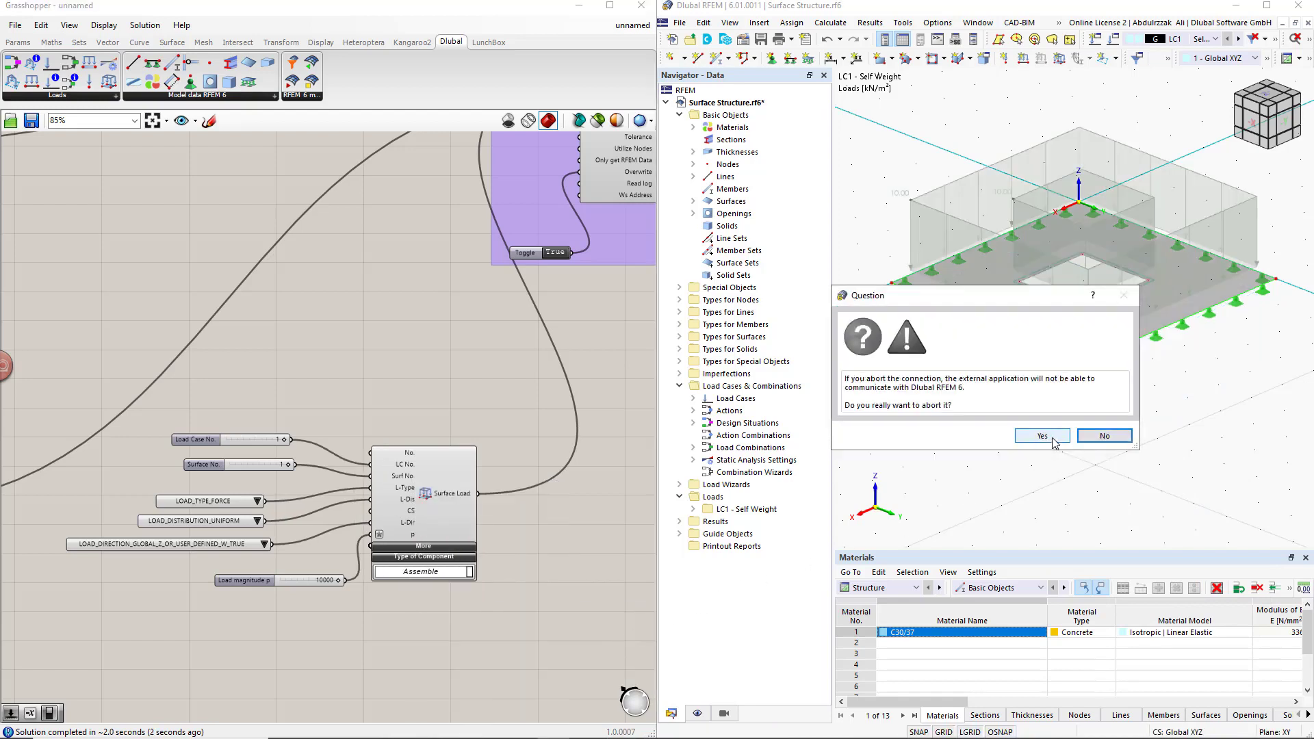
{"action": "left_click", "coordinate": [1049, 438]}
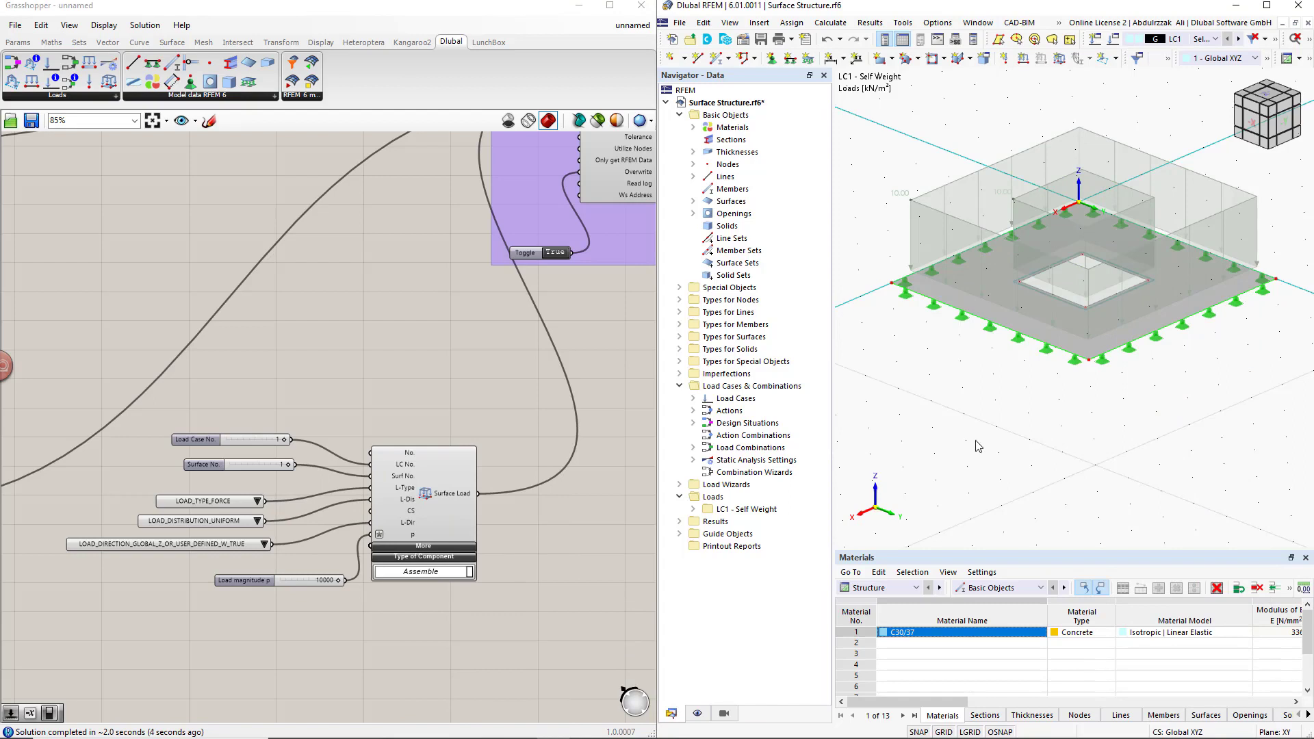